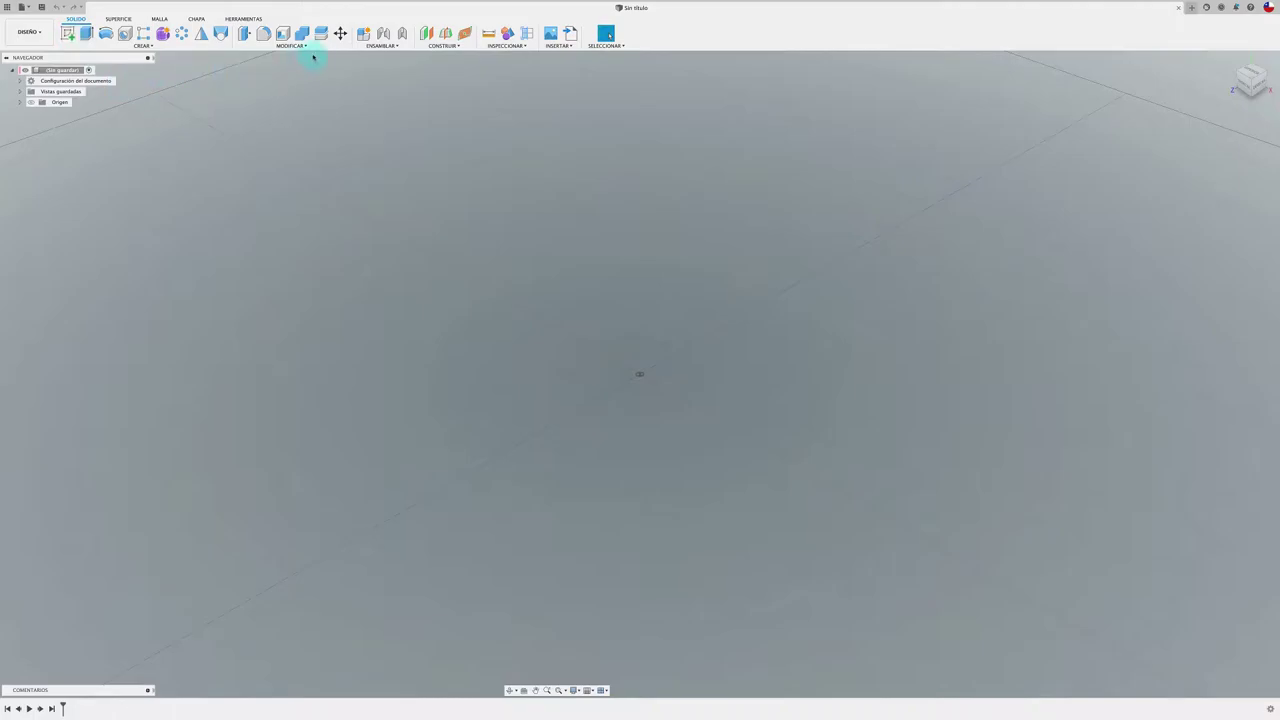
Step: Create a new component and rename it from Componente1 to TAZA
left_click(384, 48)
left_click(390, 58)
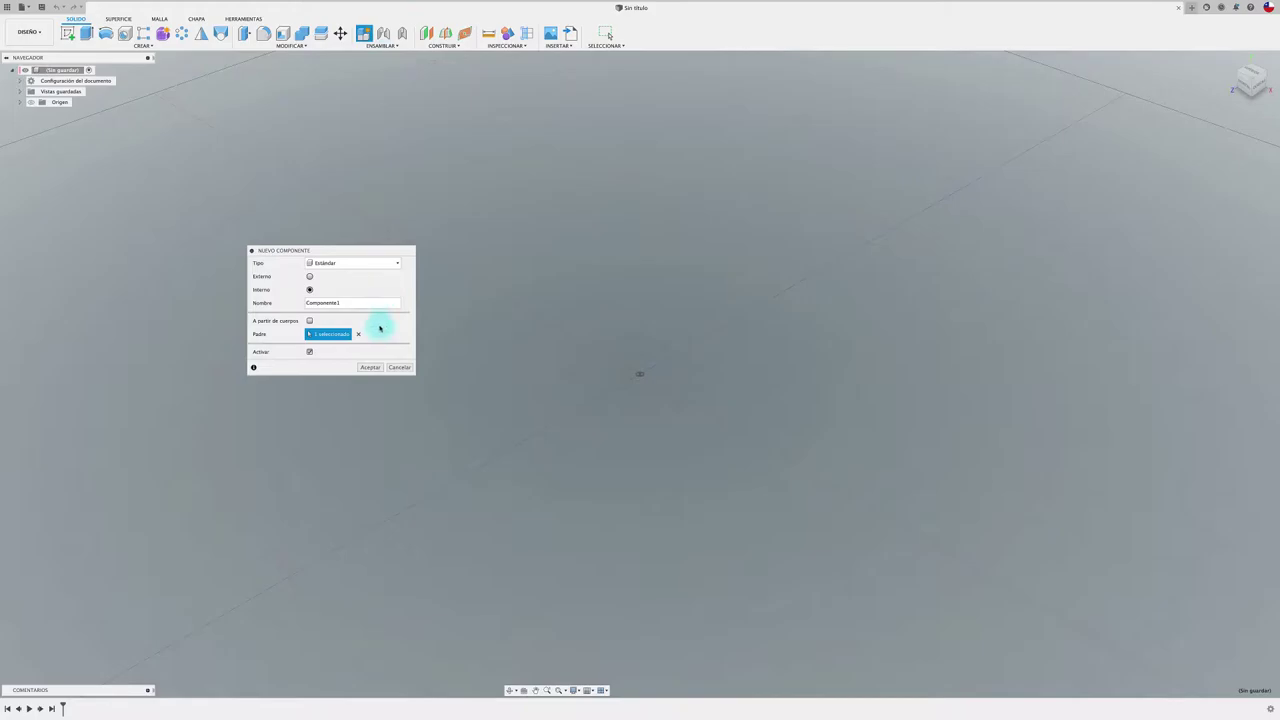
double_click(325, 302)
type("TAZA")
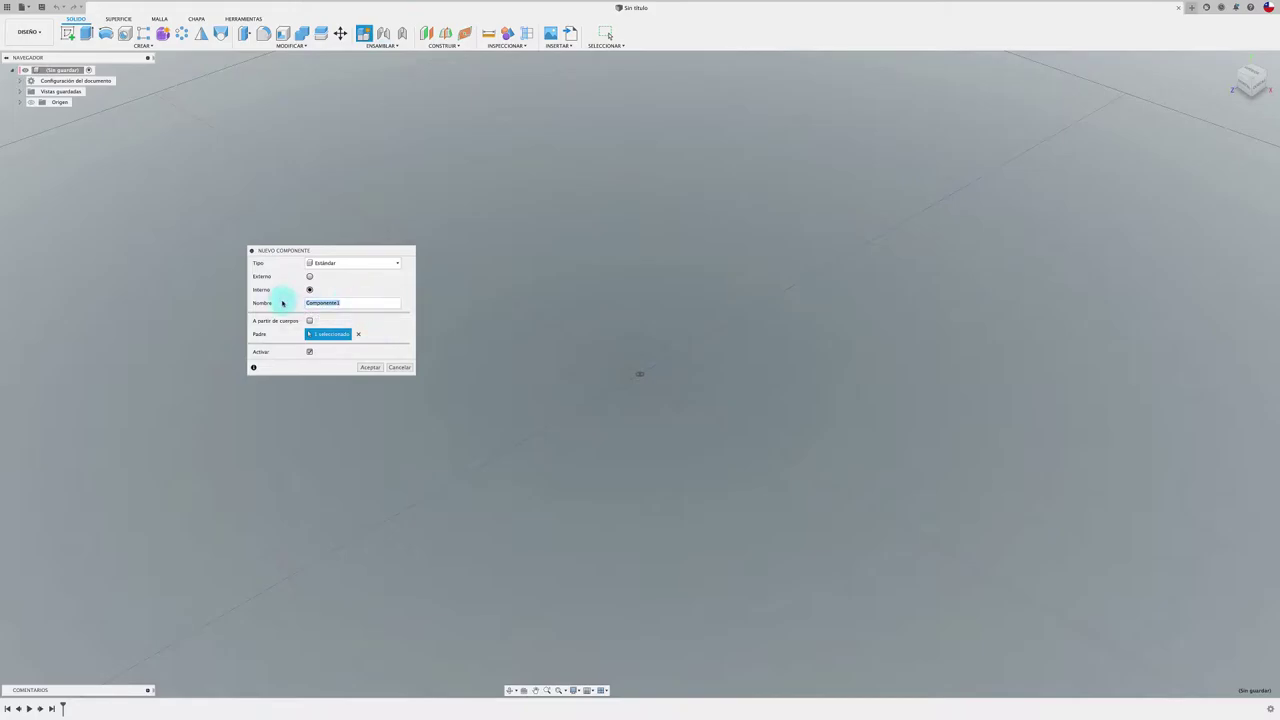
left_click(369, 367)
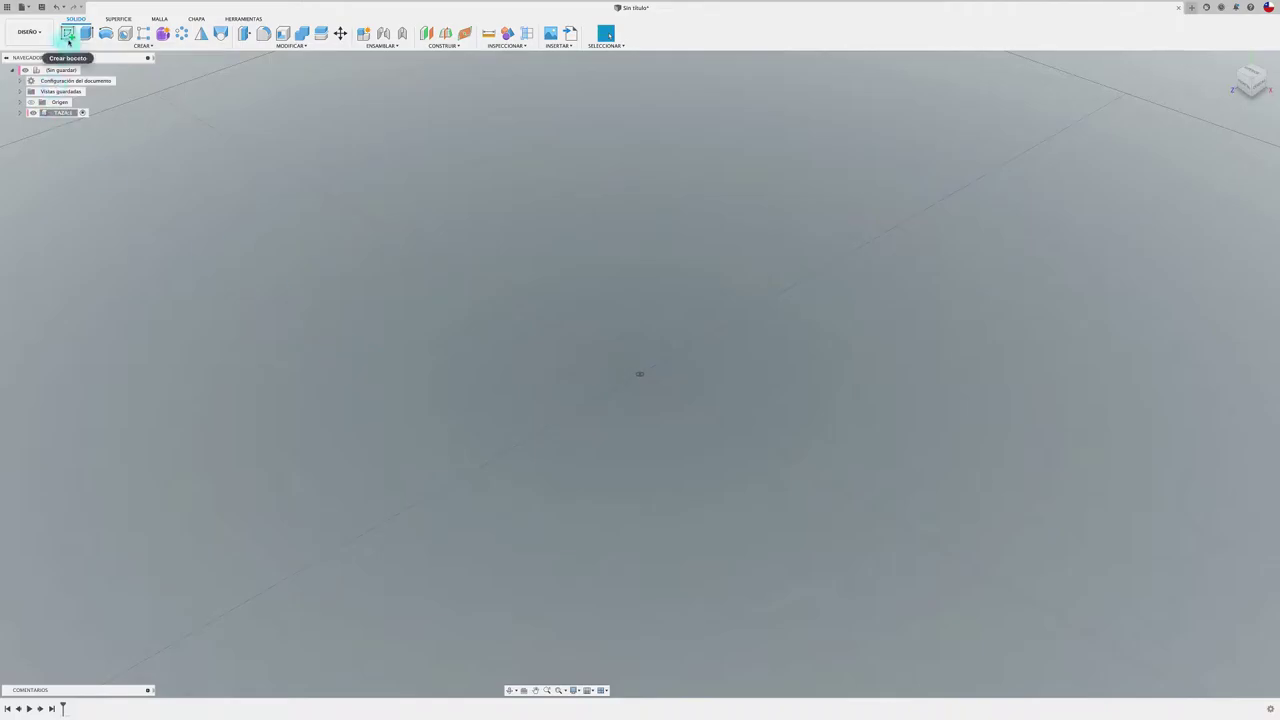
Step: Sketch a 50 mm circle centred at the origin on the ground plane
left_click(68, 33)
left_click(648, 405)
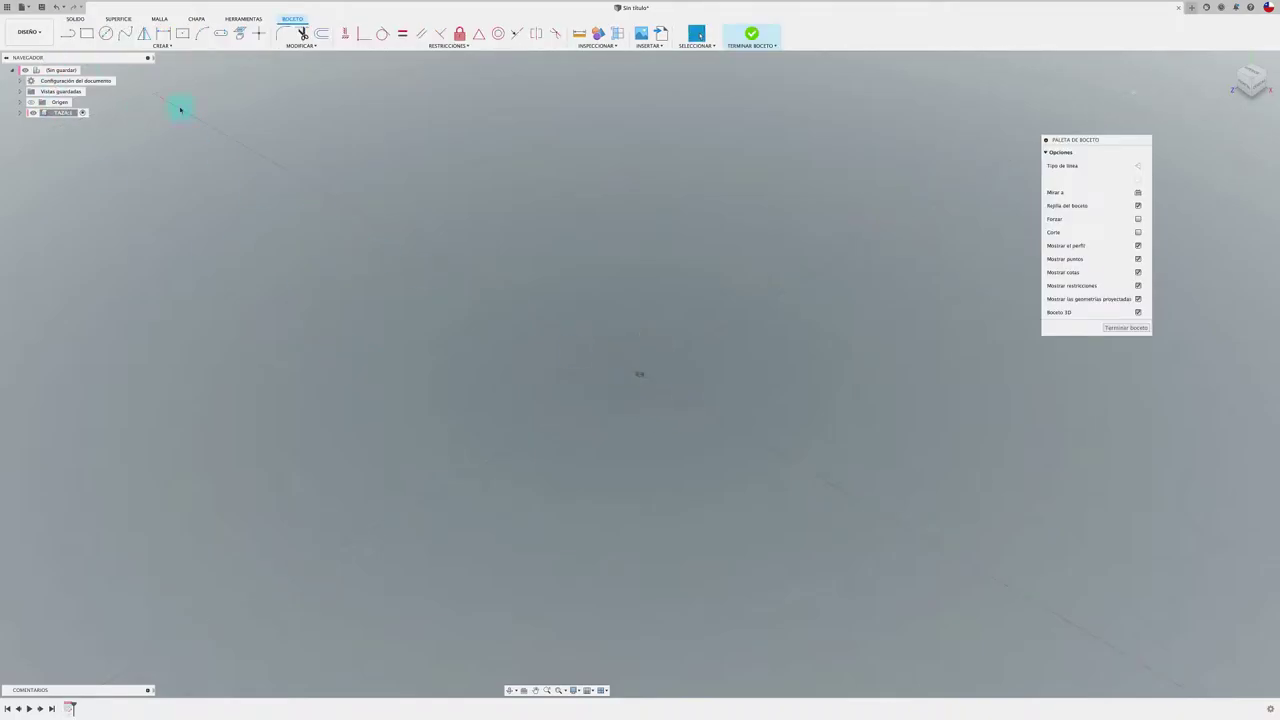
left_click(105, 33)
left_click(670, 369)
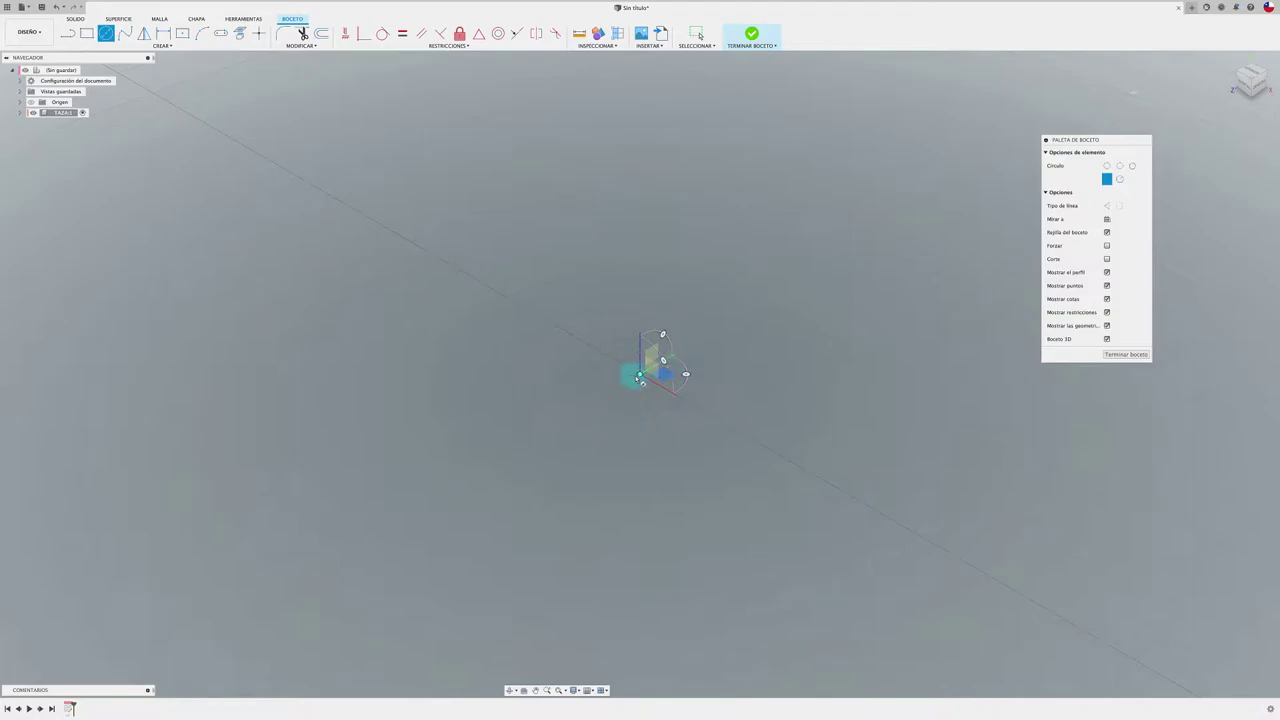
left_click(640, 377)
type("50")
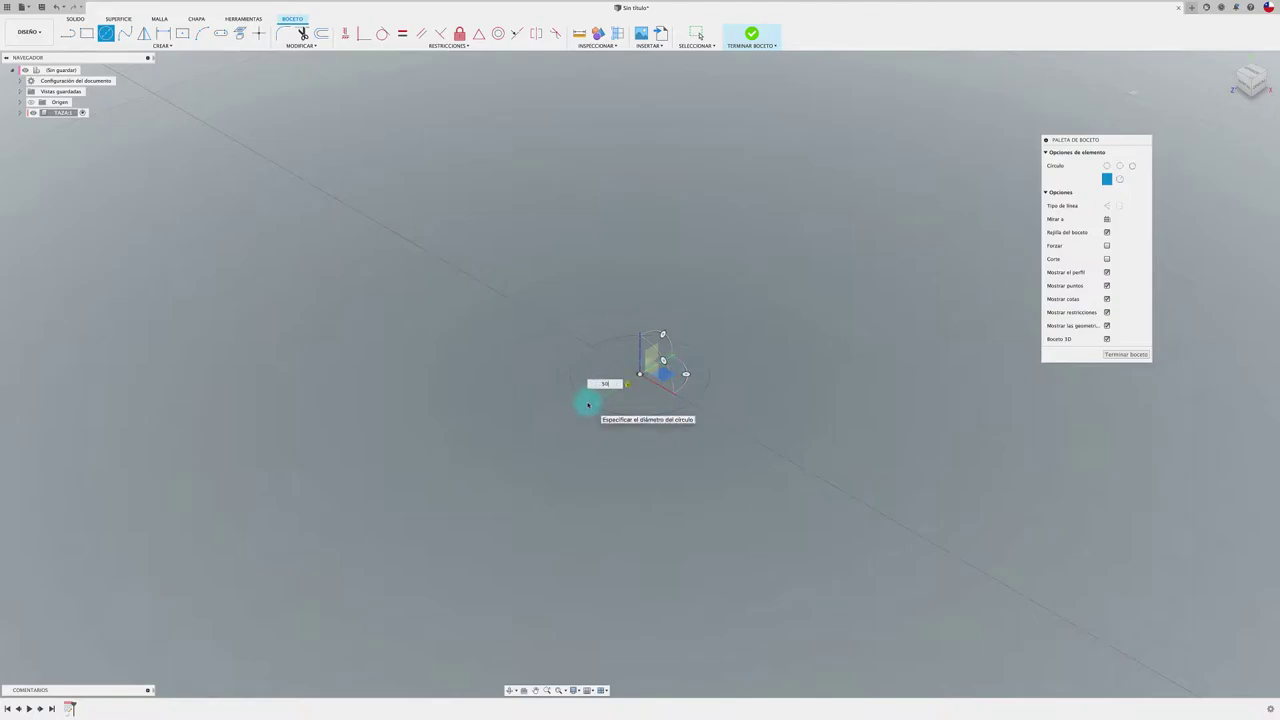
key("Return")
Step: Extrude the circle about 6.19 mm into a thin solid disc
key("e")
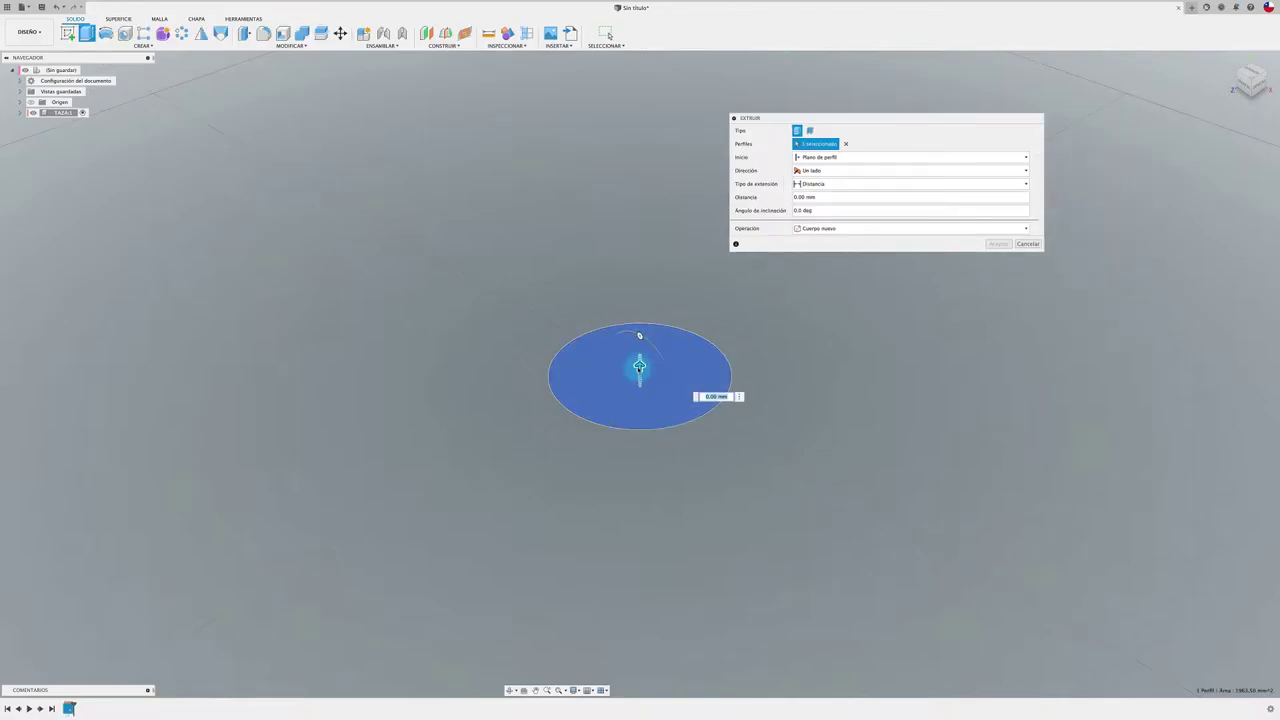
left_click_drag(640, 367, 640, 347)
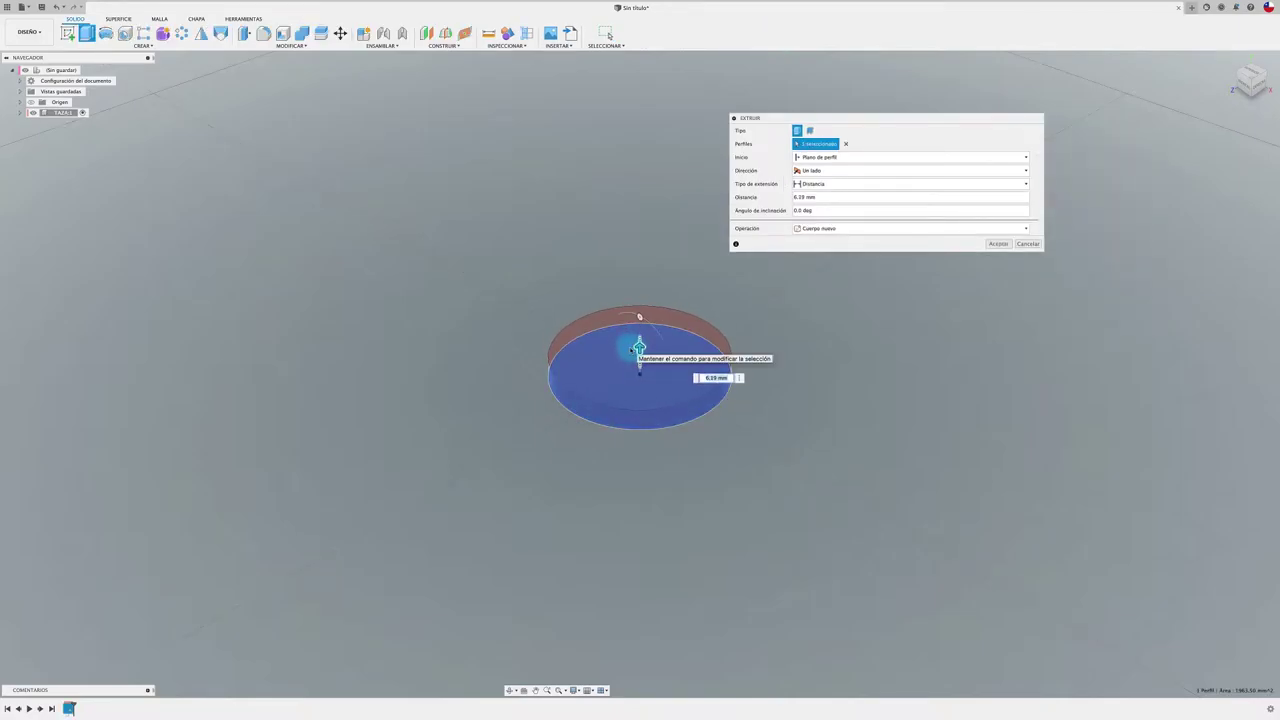
key("Return")
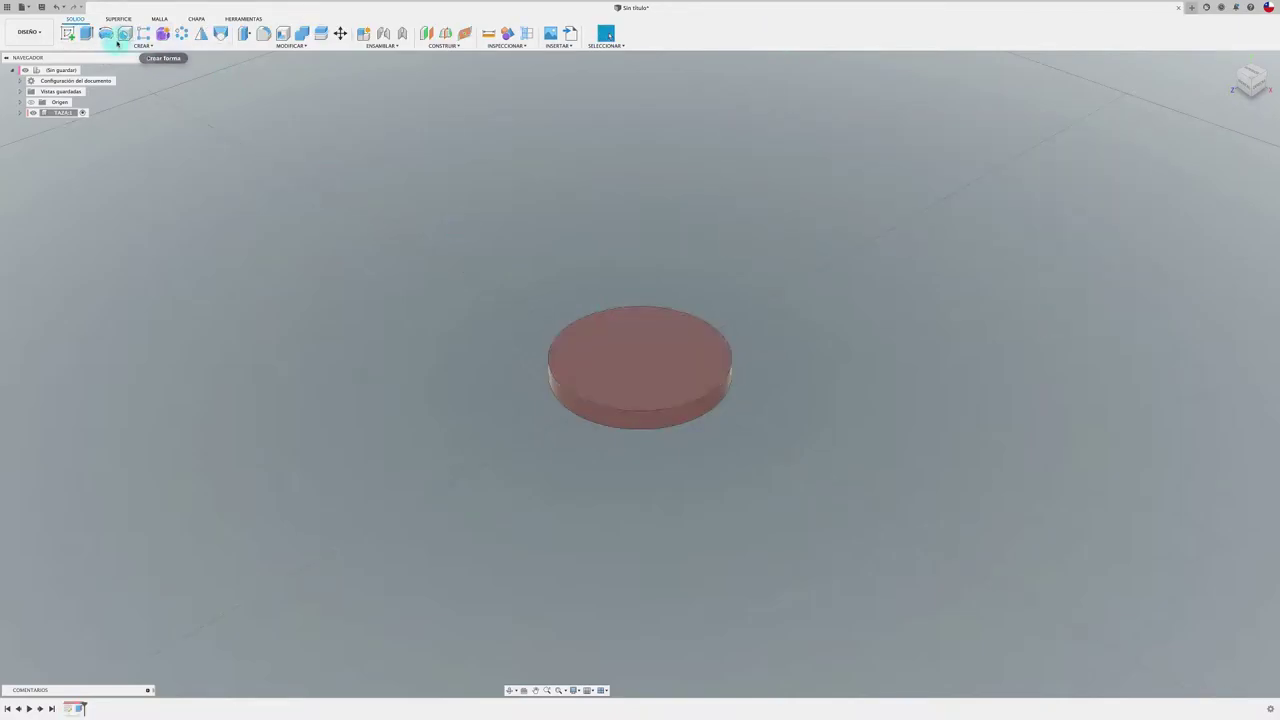
Step: Sketch a larger circle on the top face of the disc
left_click(75, 38)
left_click(594, 352)
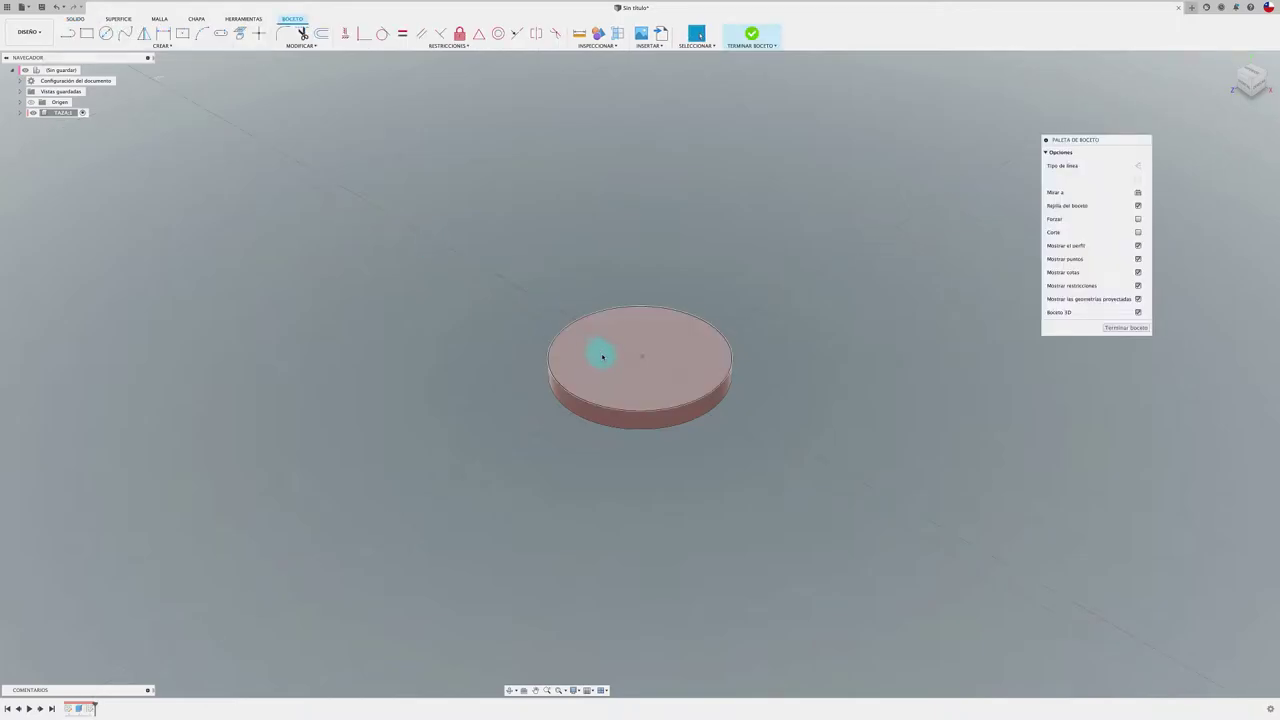
key("c")
left_click(614, 356)
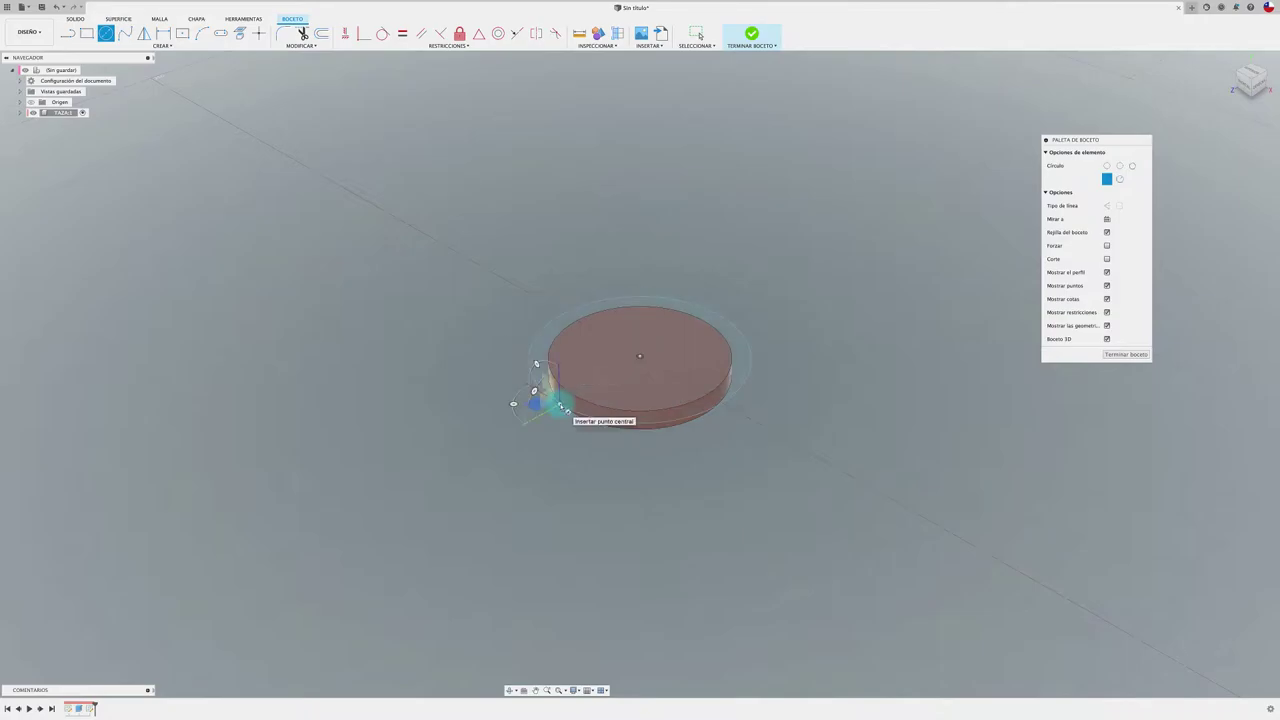
Step: Extrude both circle profiles 61.90 mm upward with a slight 3° taper, joined to the disc
key("e")
left_click(586, 383)
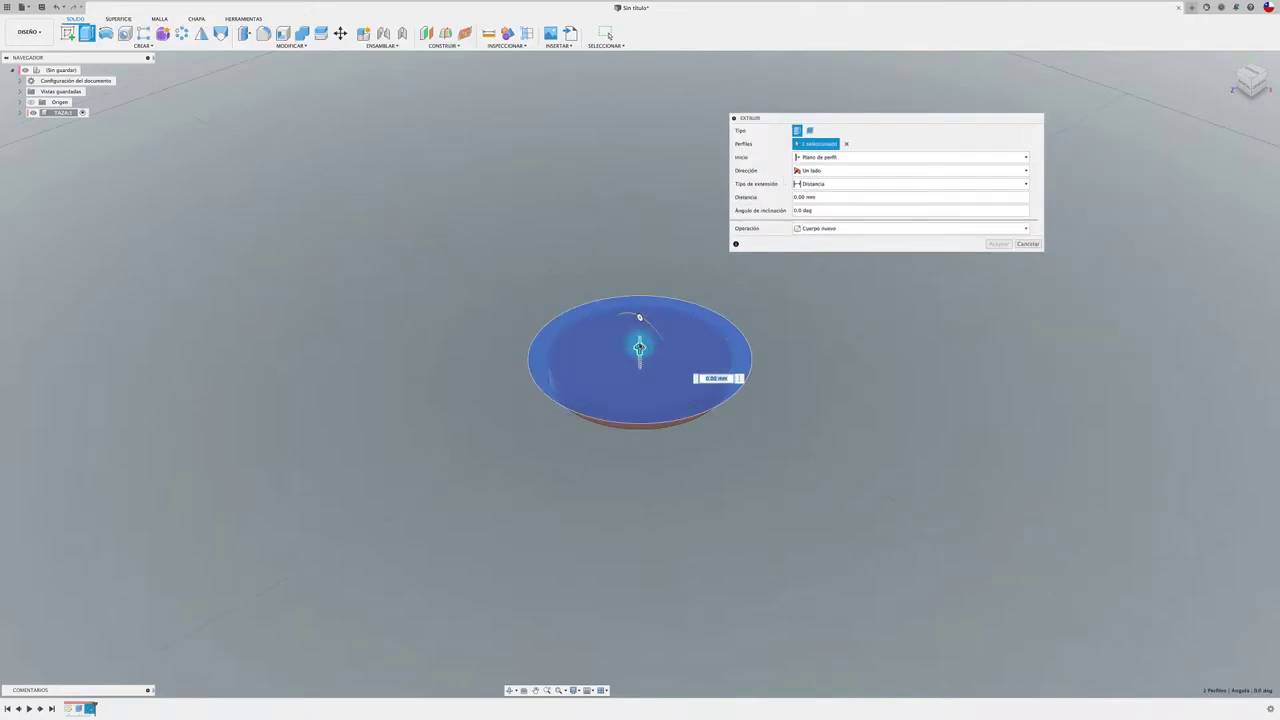
left_click_drag(640, 350, 640, 207)
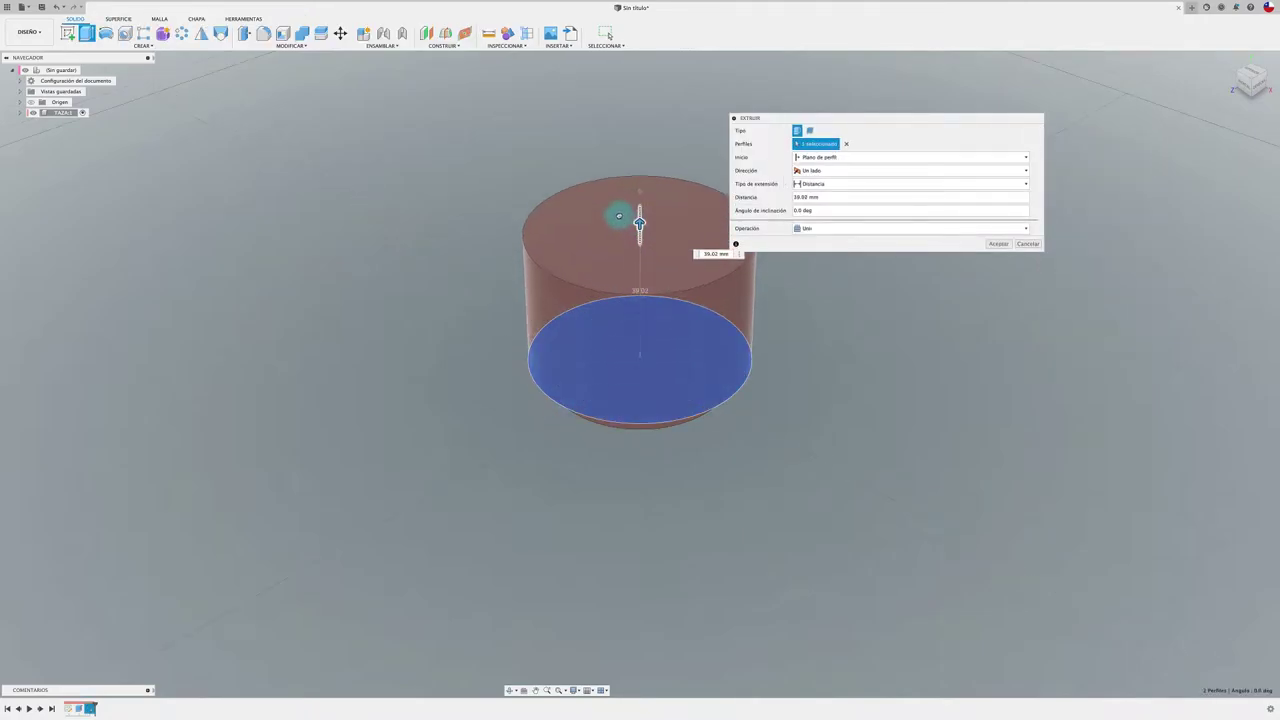
left_click(1252, 82)
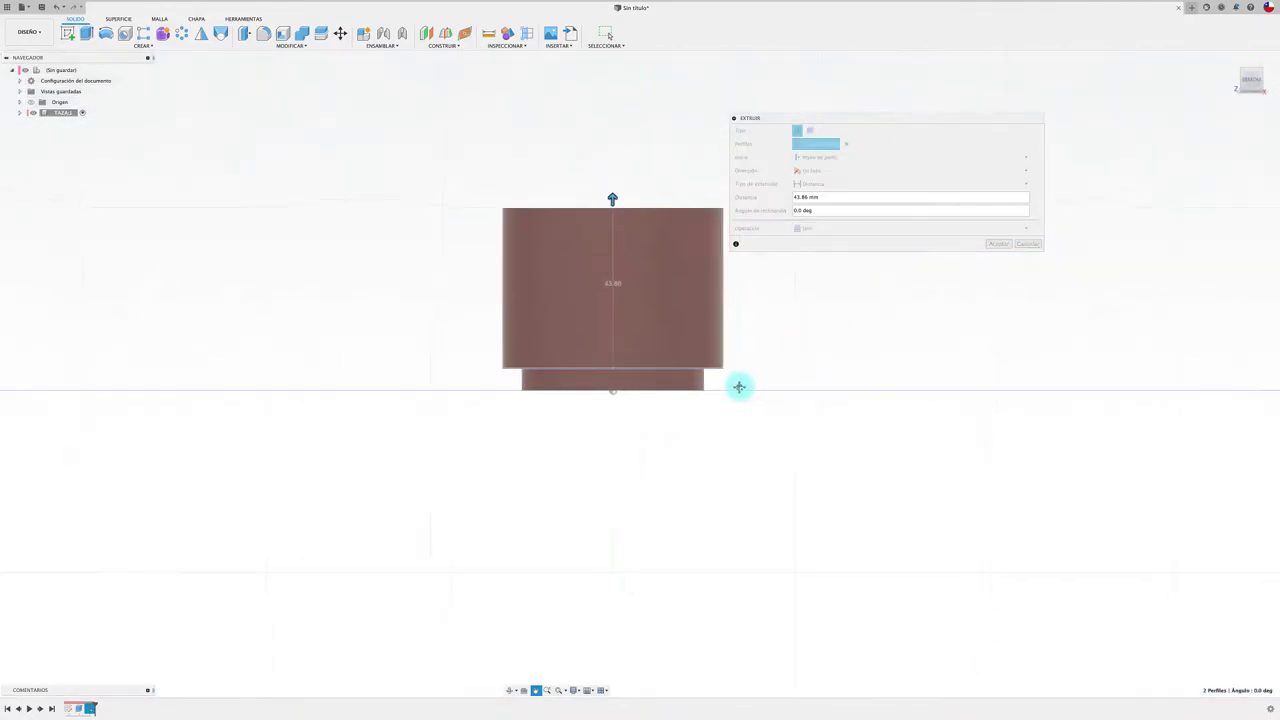
left_click_drag(535, 252, 535, 187)
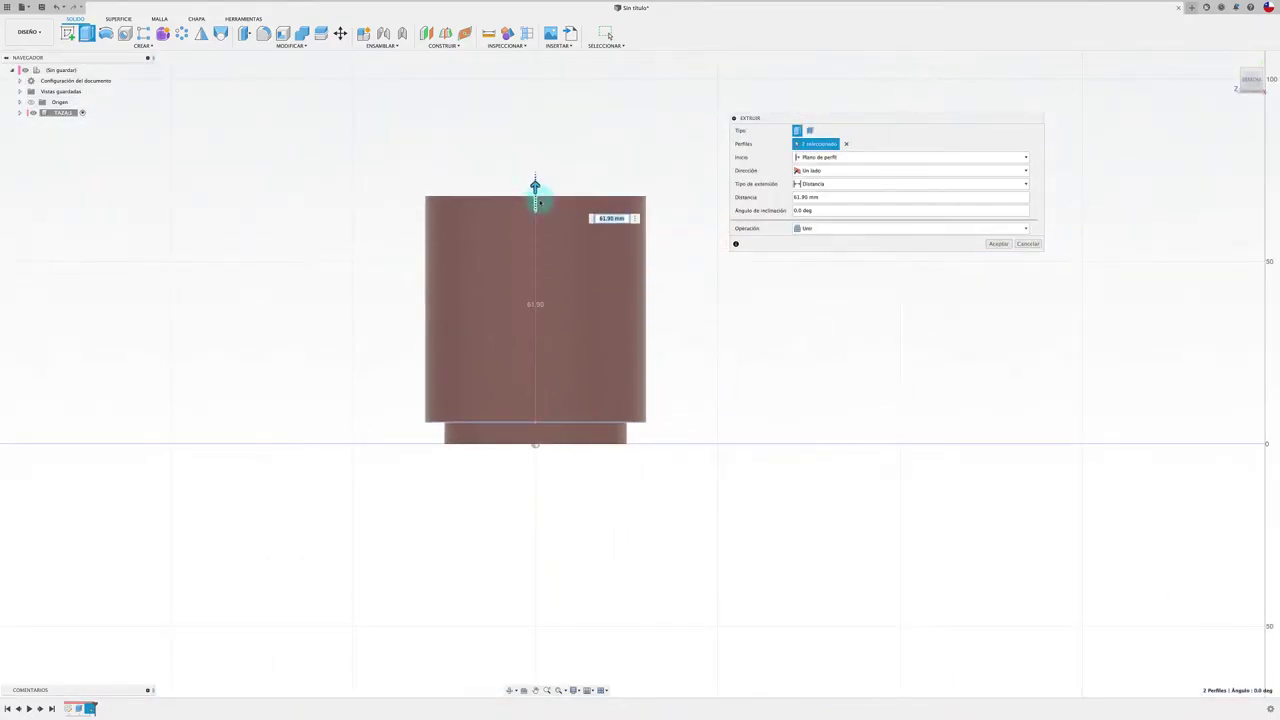
scroll(667, 255, "down", 5, "shift")
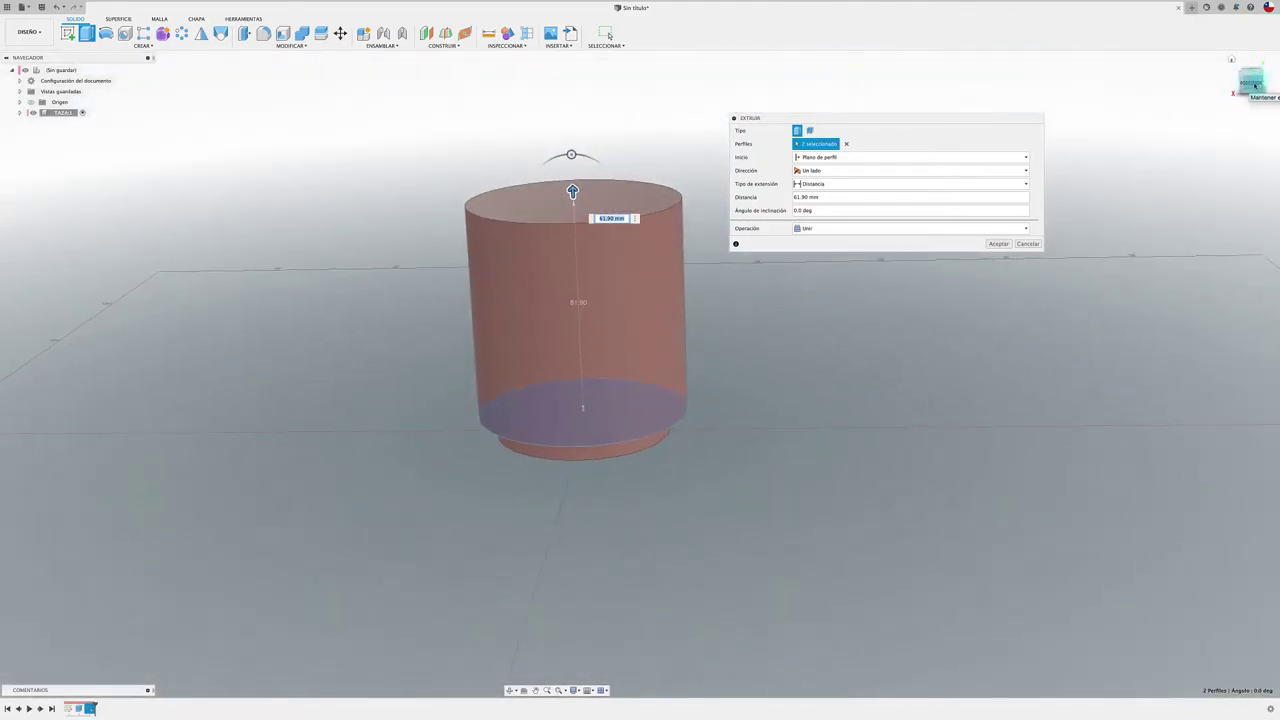
left_click(1251, 84)
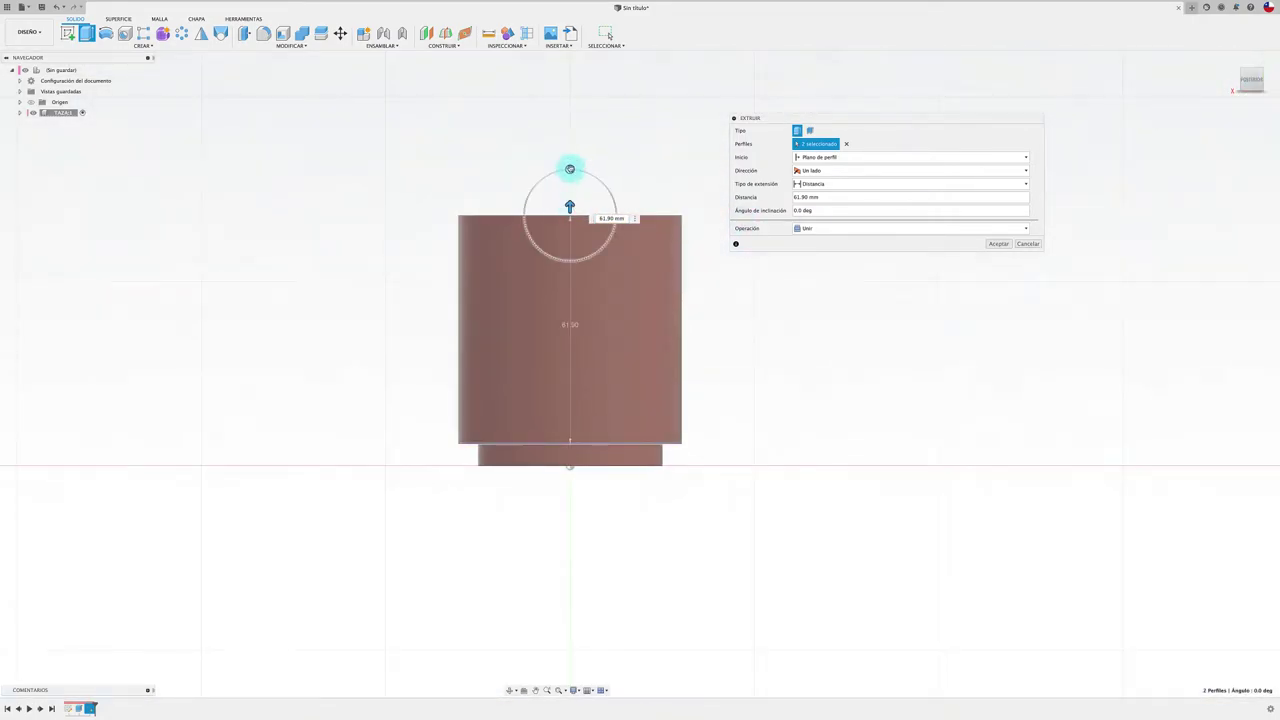
left_click_drag(571, 170, 566, 169)
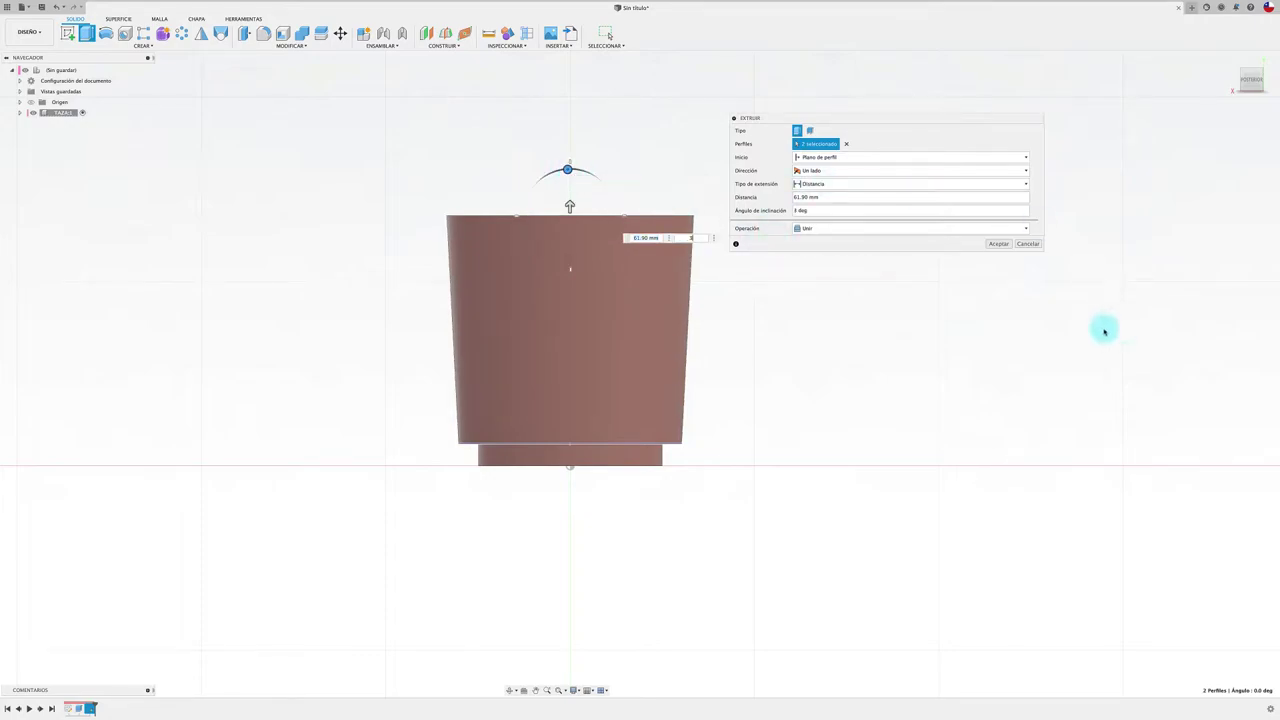
left_click(999, 244)
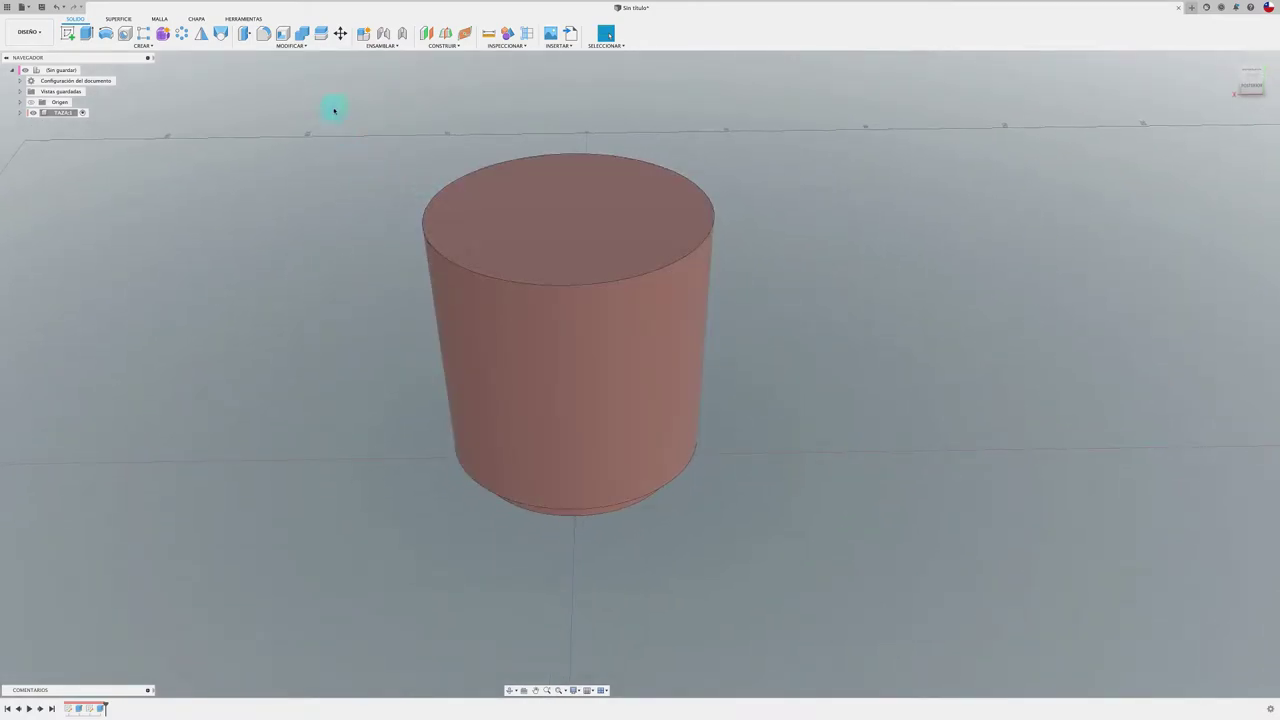
Step: Fillet the two base-step edges on the cup's underside with a 1 mm radius
left_click(263, 33)
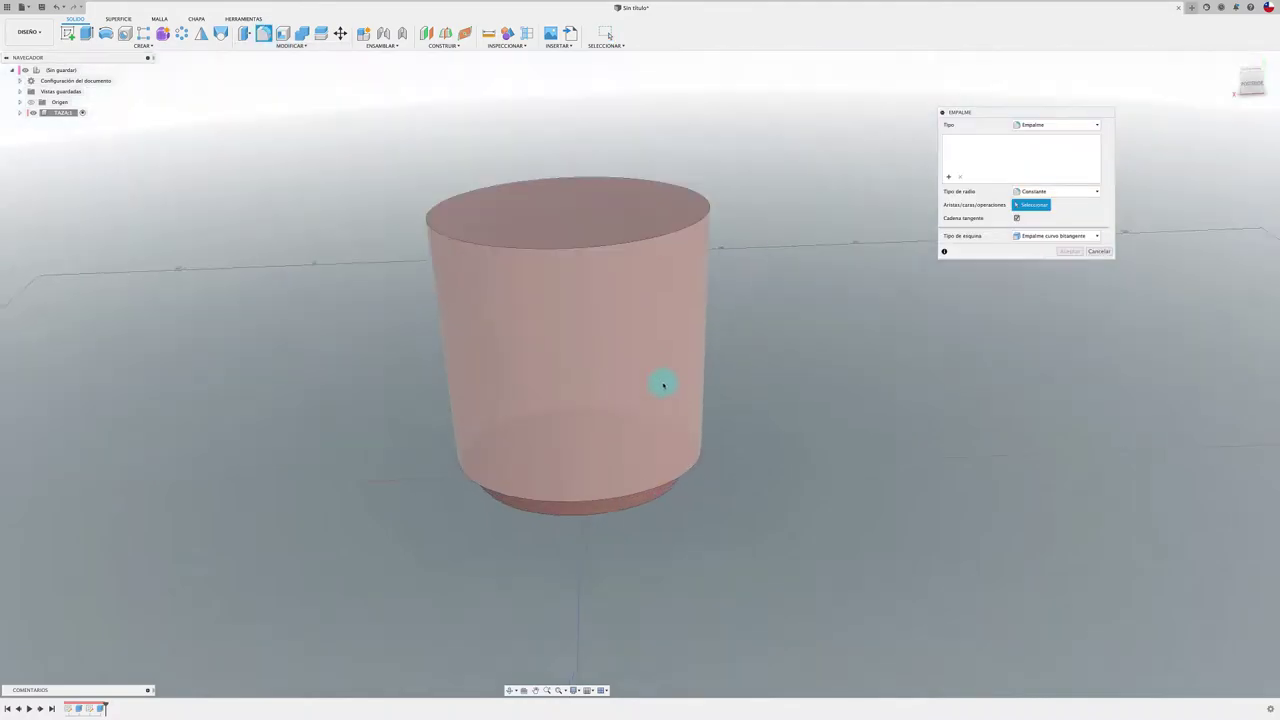
middle_click_drag(663, 380, 657, 386, "shift")
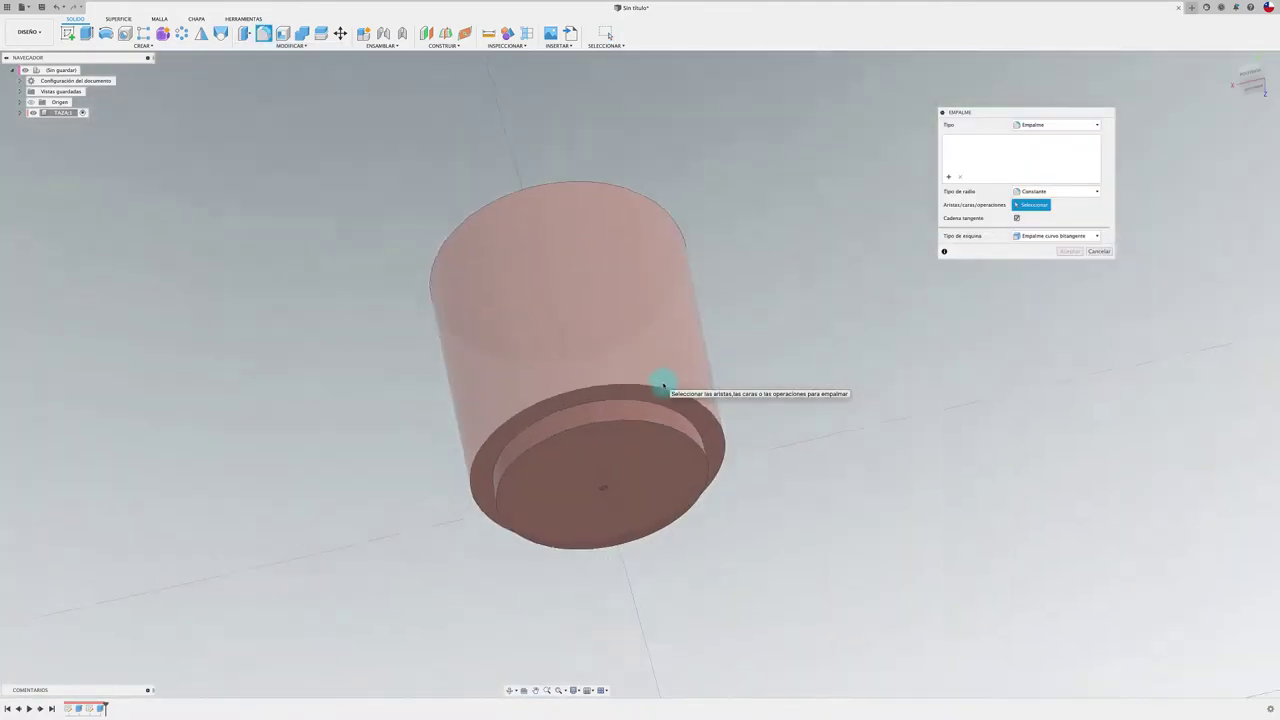
left_click(659, 422)
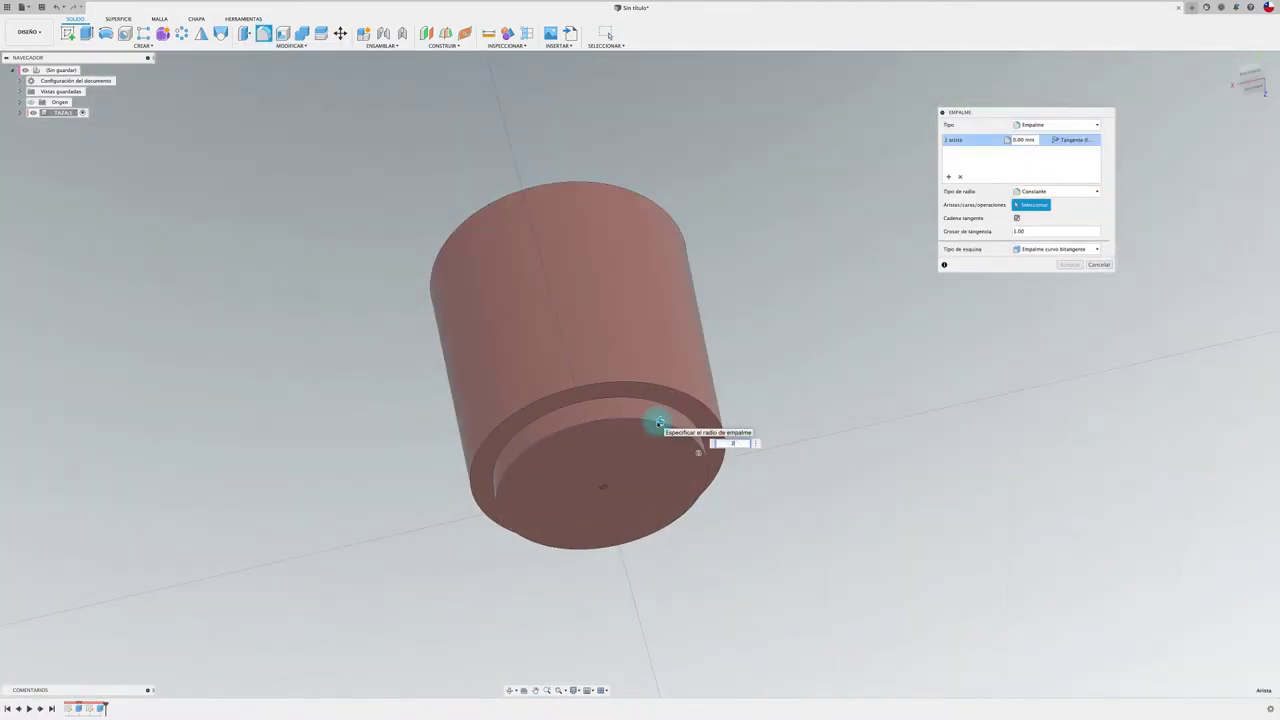
key("Escape")
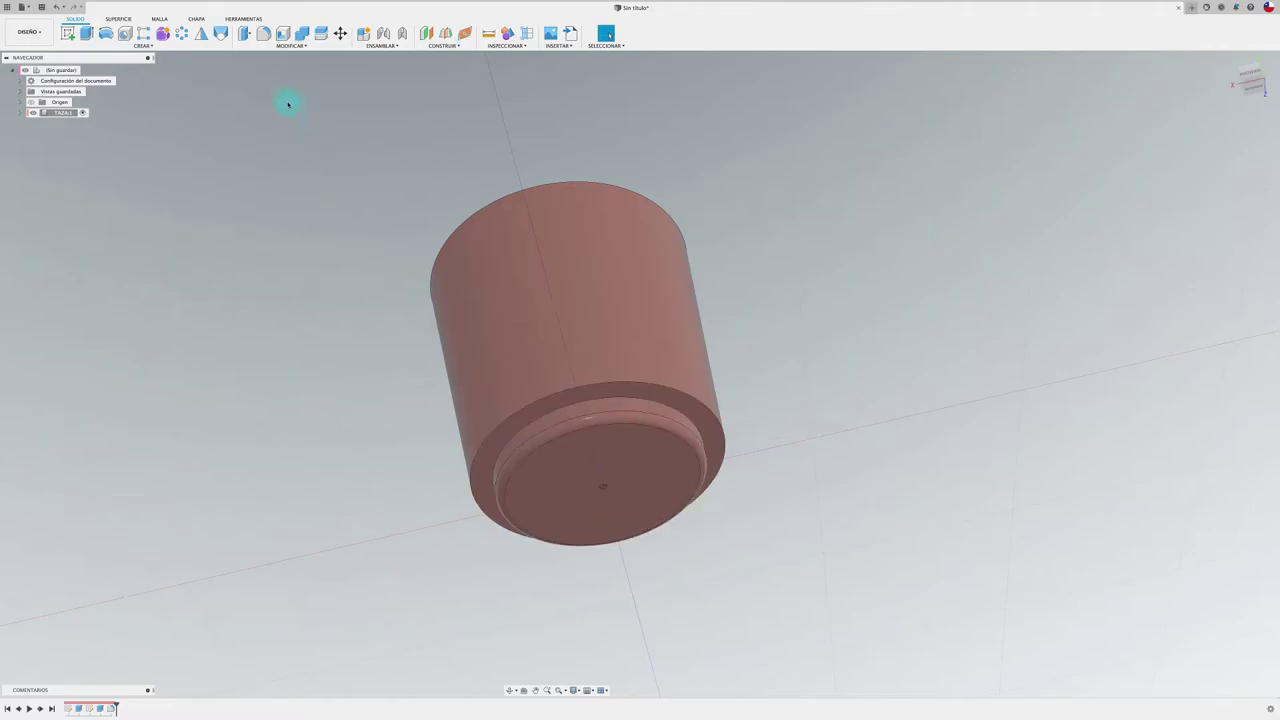
left_click(263, 33)
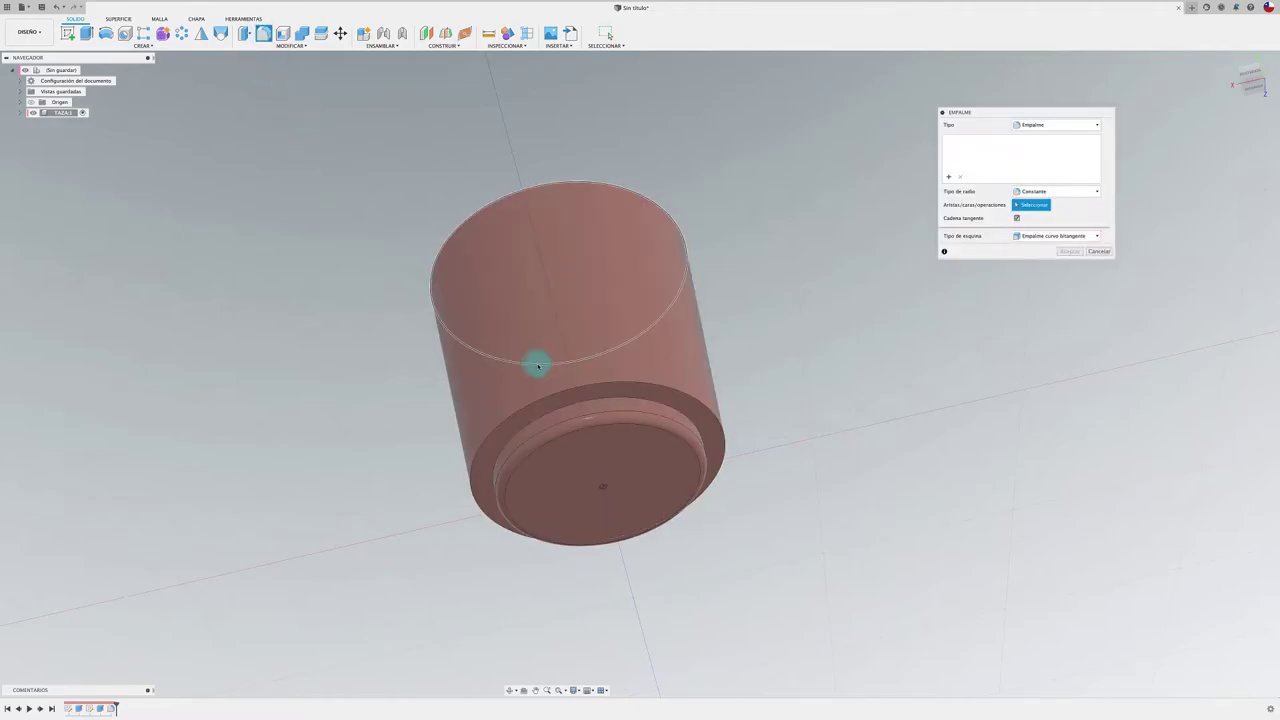
left_click(619, 399)
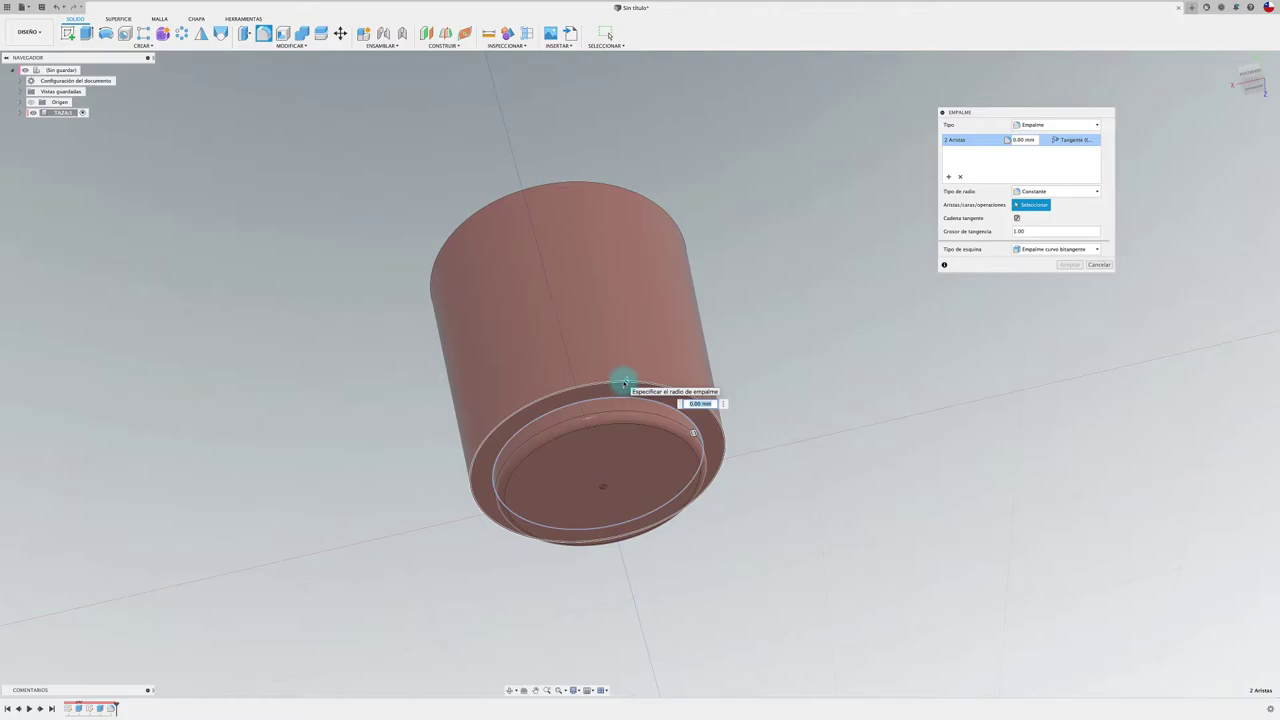
type("1")
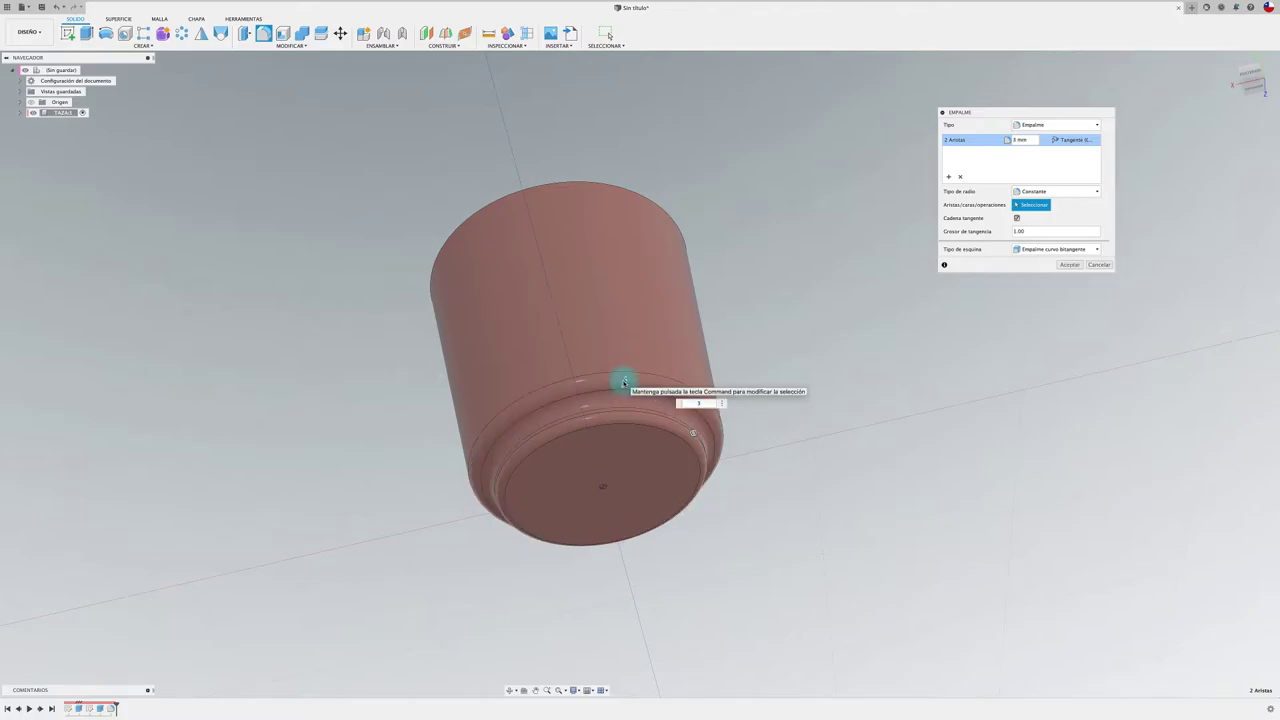
left_click(1068, 264)
key("F6")
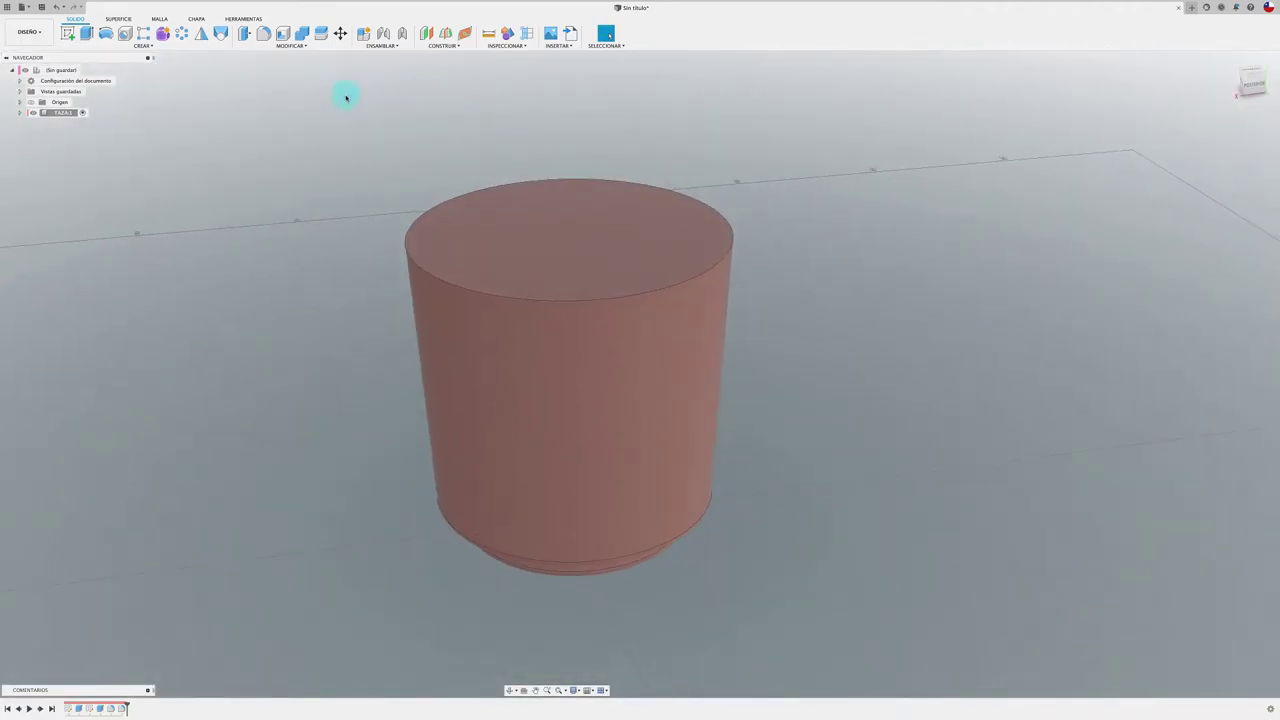
Step: Shell the cup by removing its top face, with a 4 mm inner wall thickness
left_click(283, 33)
left_click(549, 221)
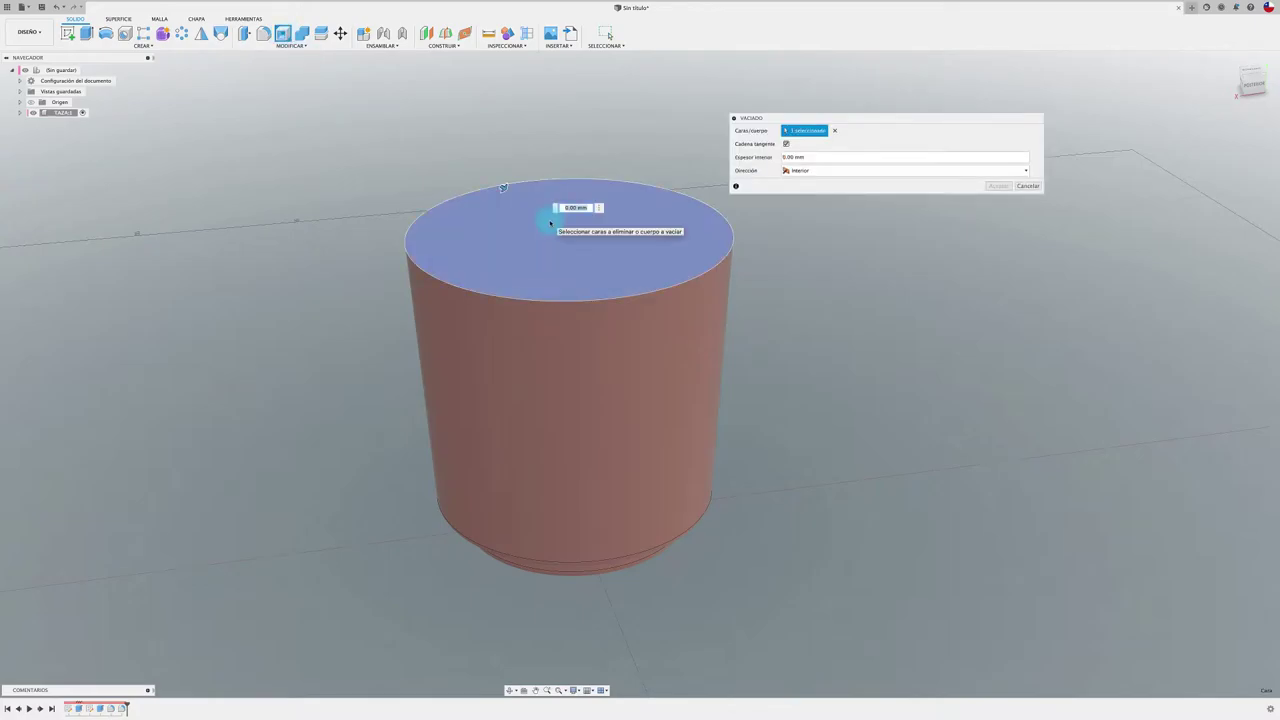
type("4")
key("Return")
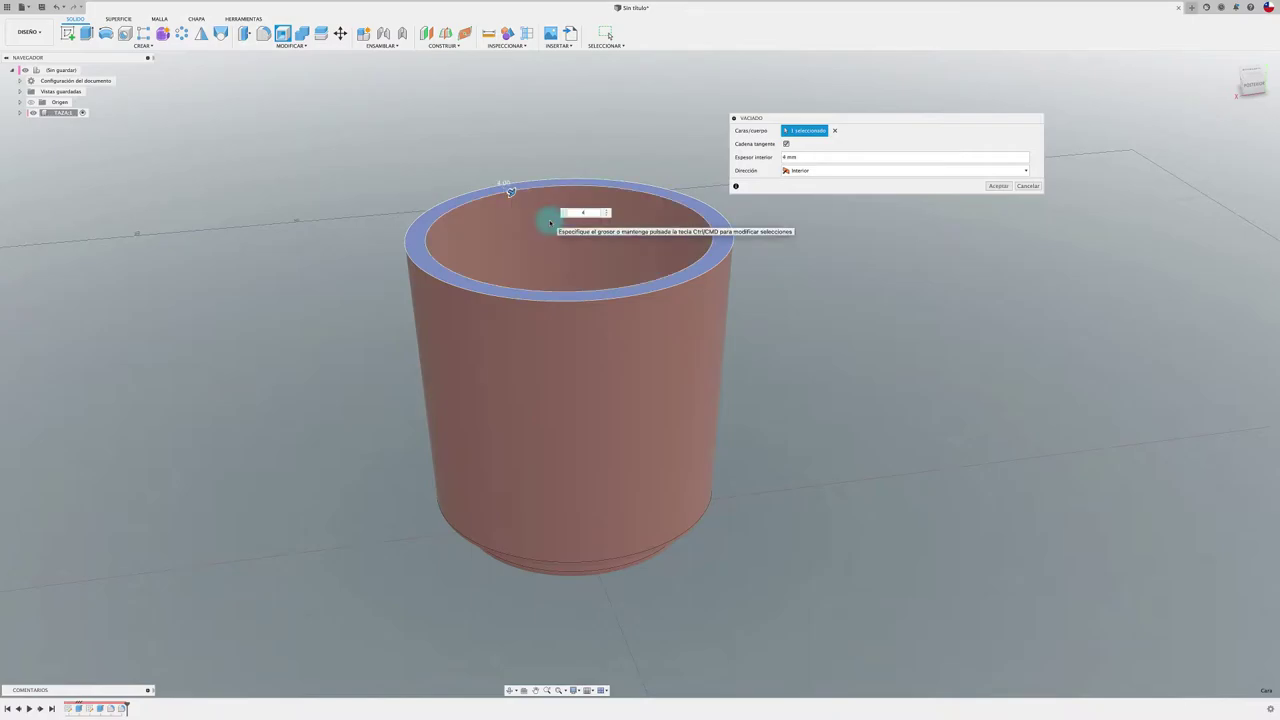
left_click(1005, 189)
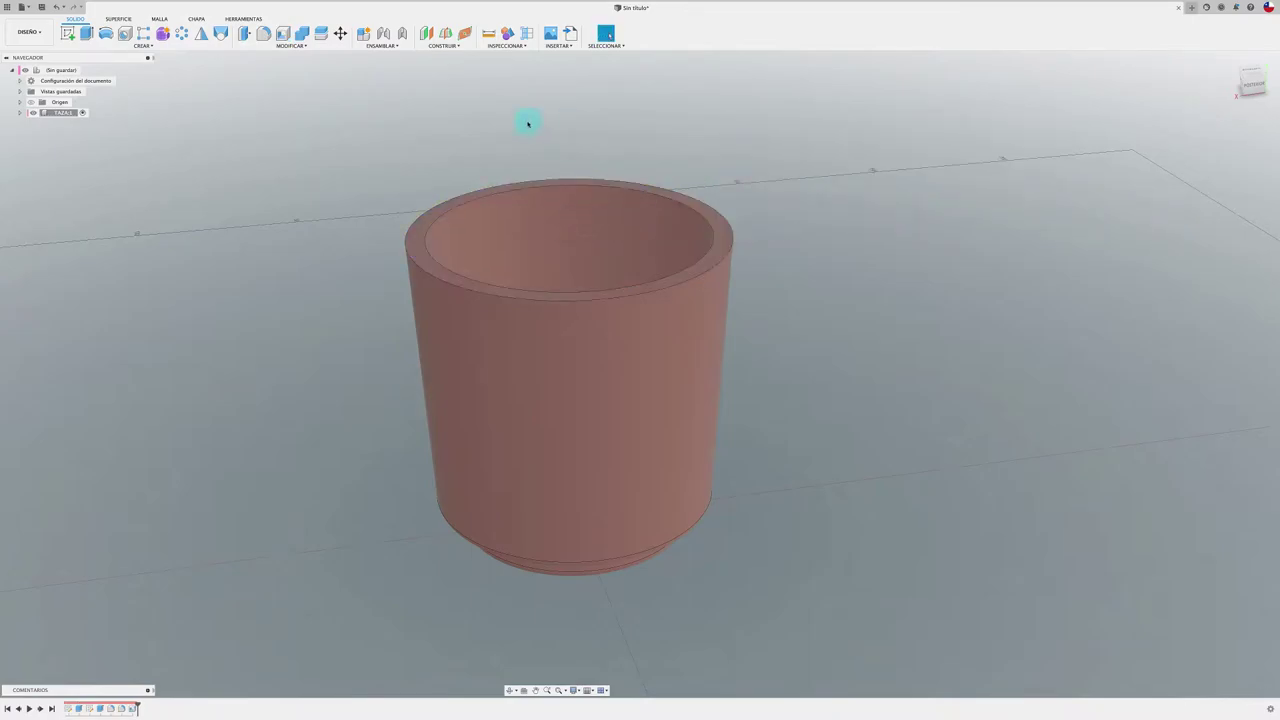
mouse_move(529, 120)
middle_mouse_down("shift")
mouse_move(478, 130)
mouse_move(316, 91)
middle_mouse_up("shift")
left_click(263, 33)
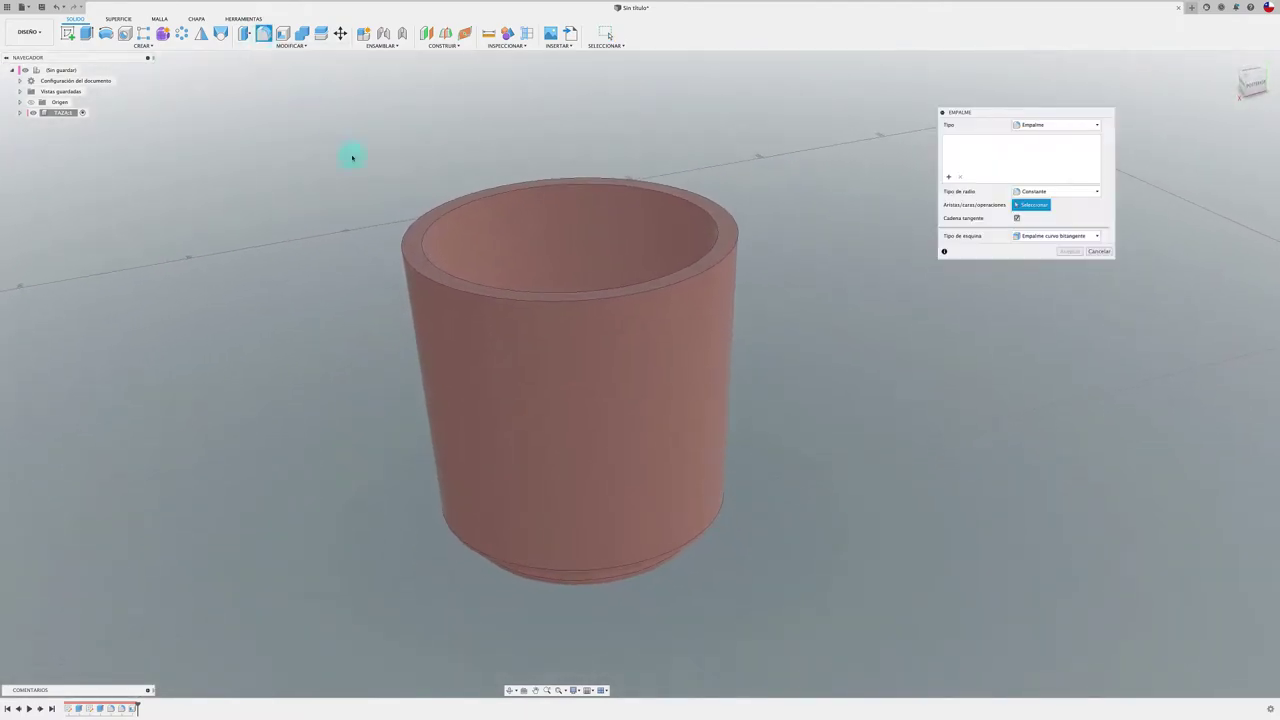
left_click(404, 249)
type("2")
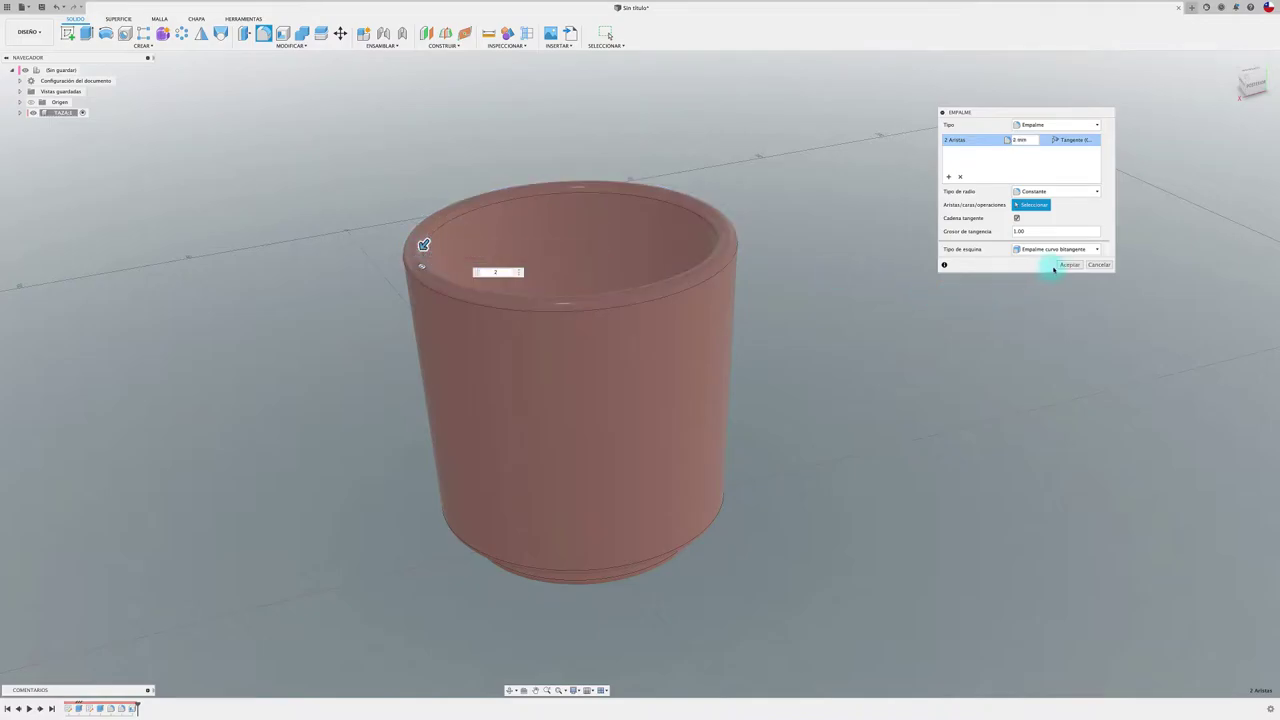
left_click(1069, 265)
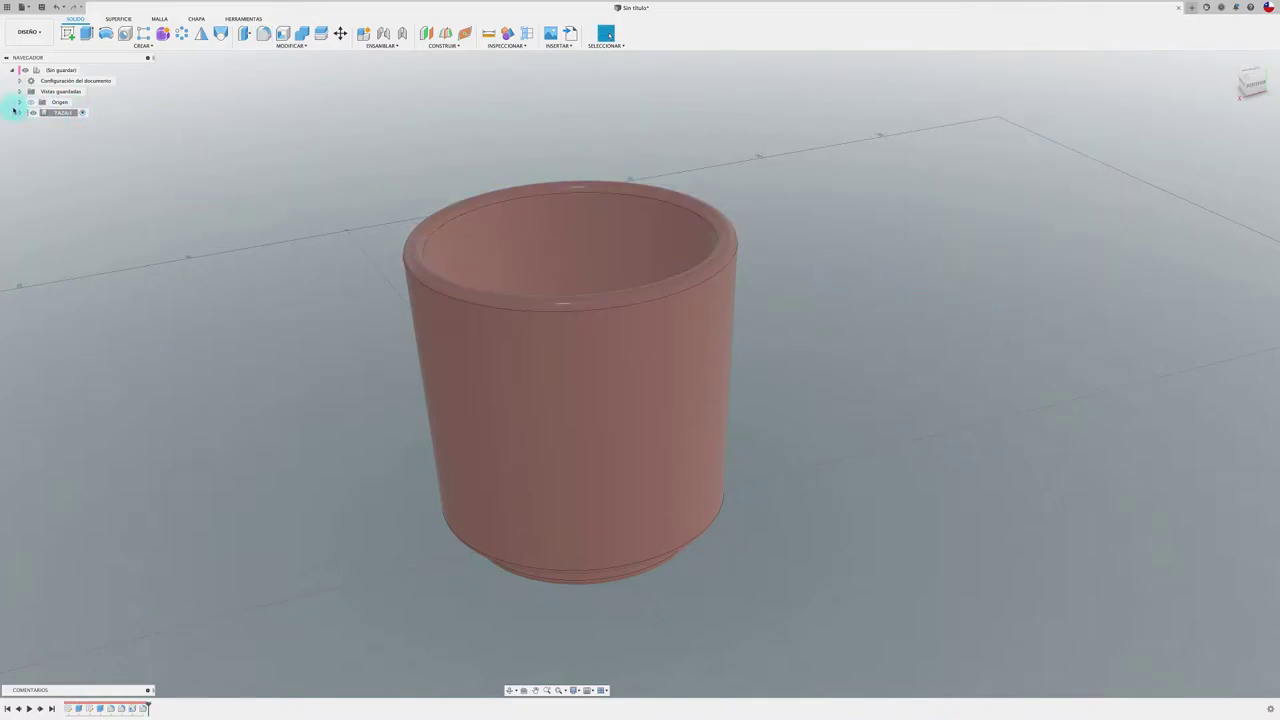
Step: Save the design under the name TAZA in the PLASTICO project
left_click(41, 7)
type("TAZA")
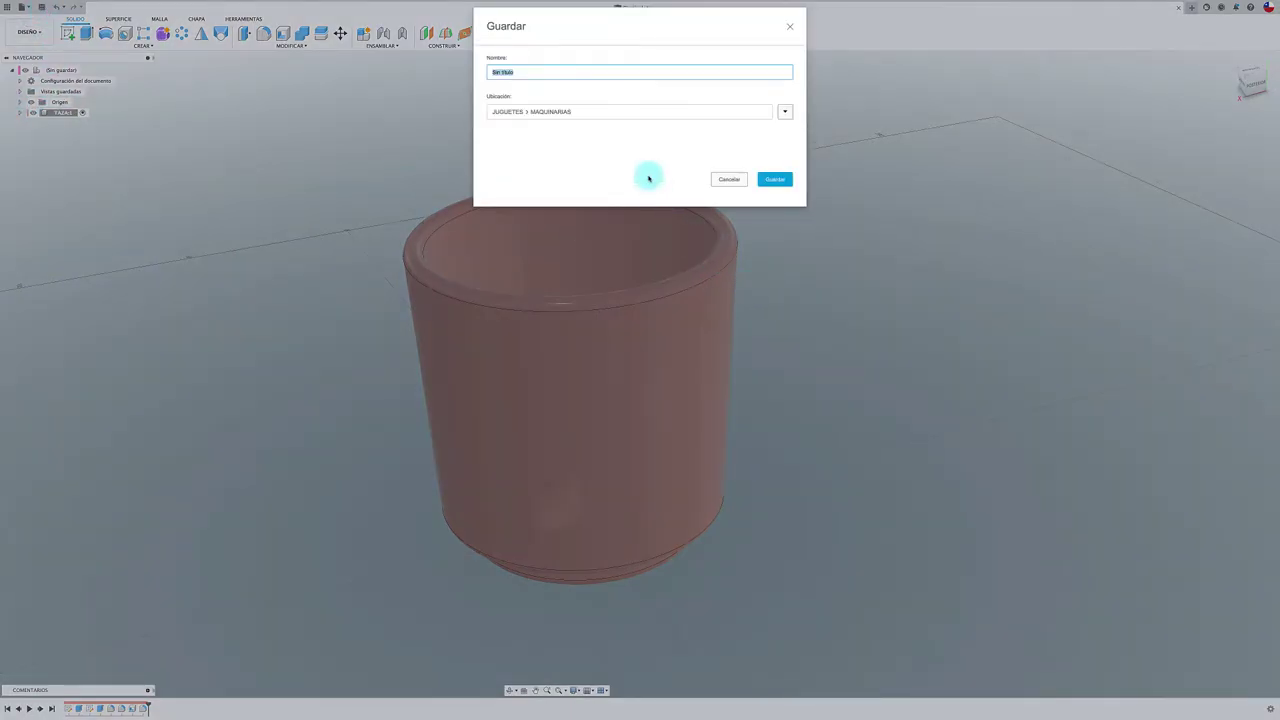
left_click(785, 111)
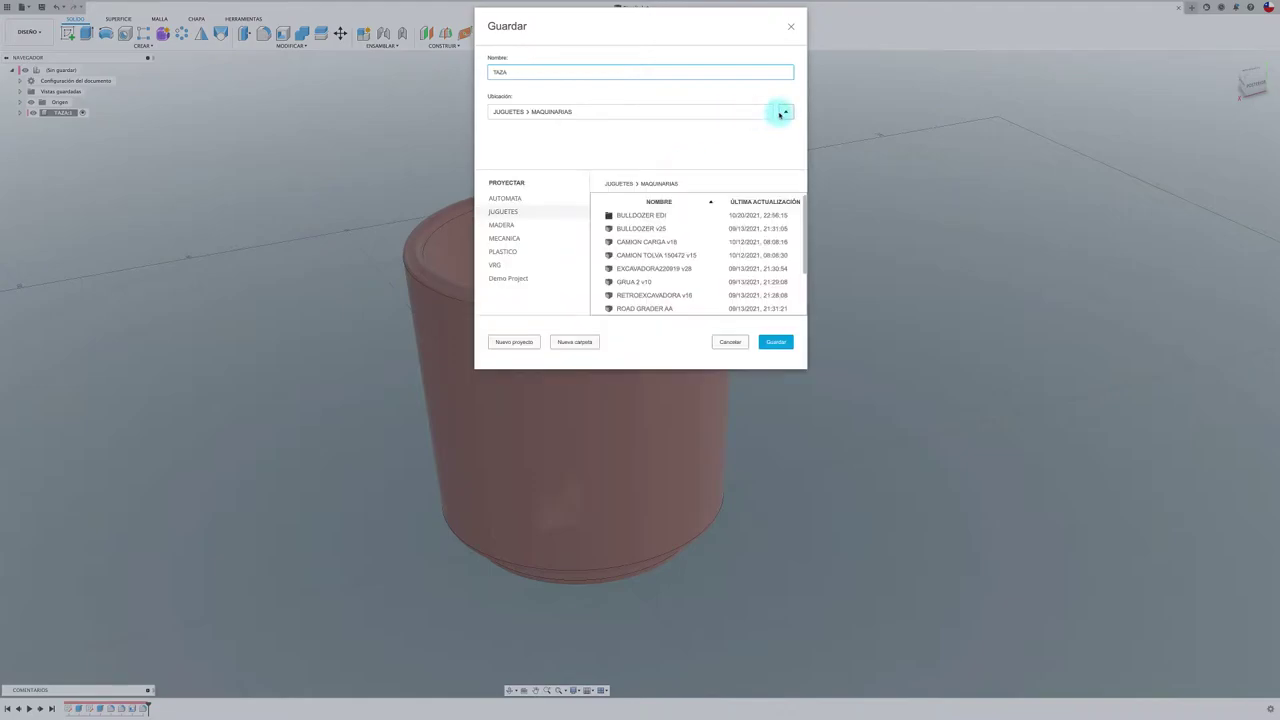
left_click(512, 252)
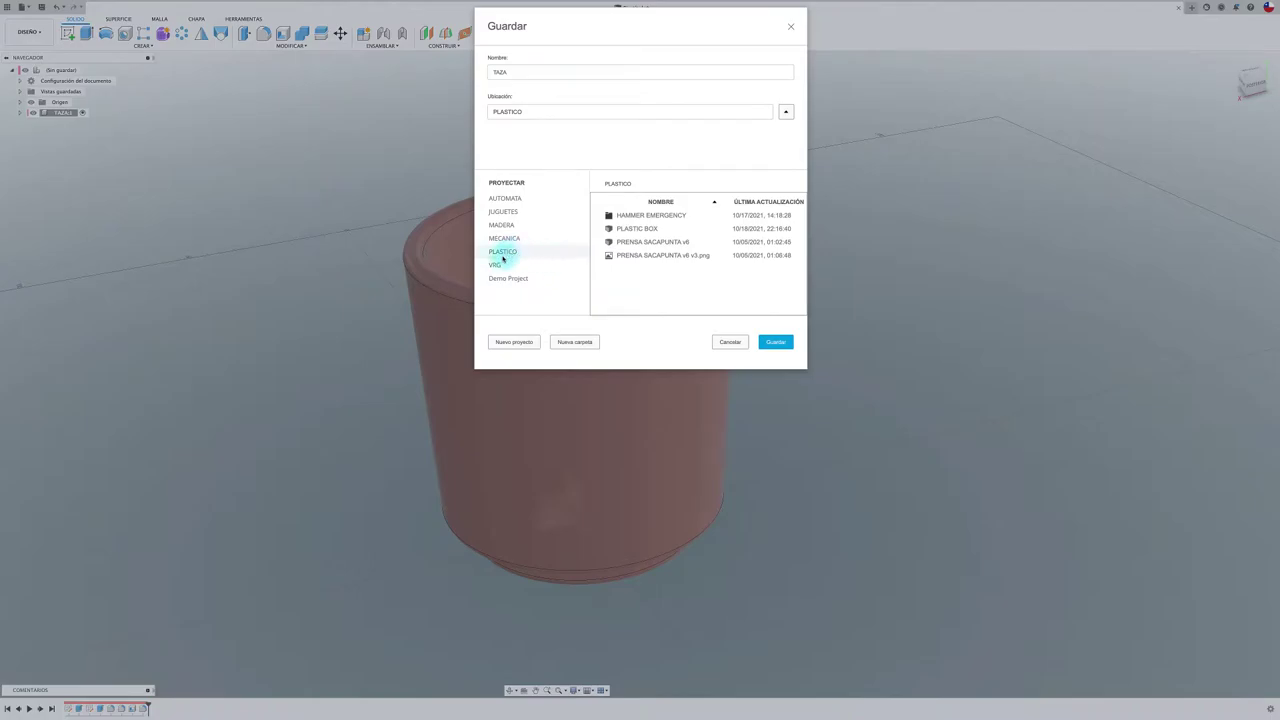
left_click(776, 343)
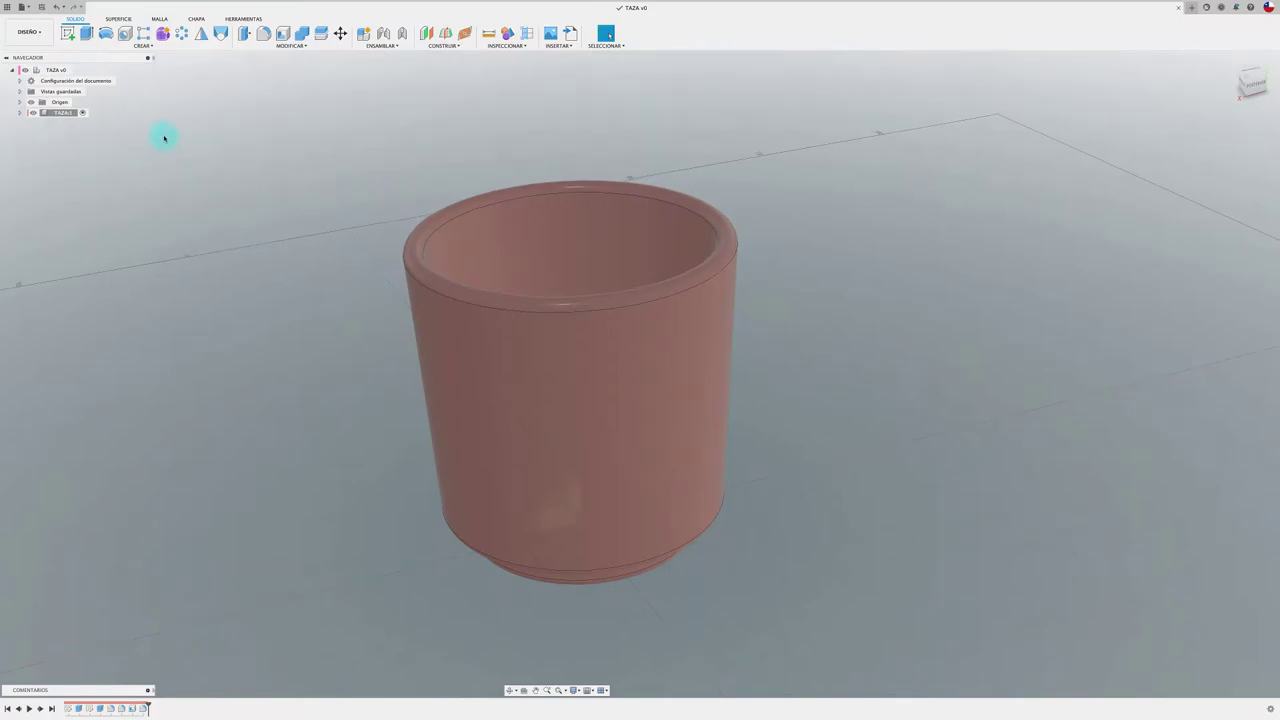
middle_click_drag(165, 137, 194, 145, "shift")
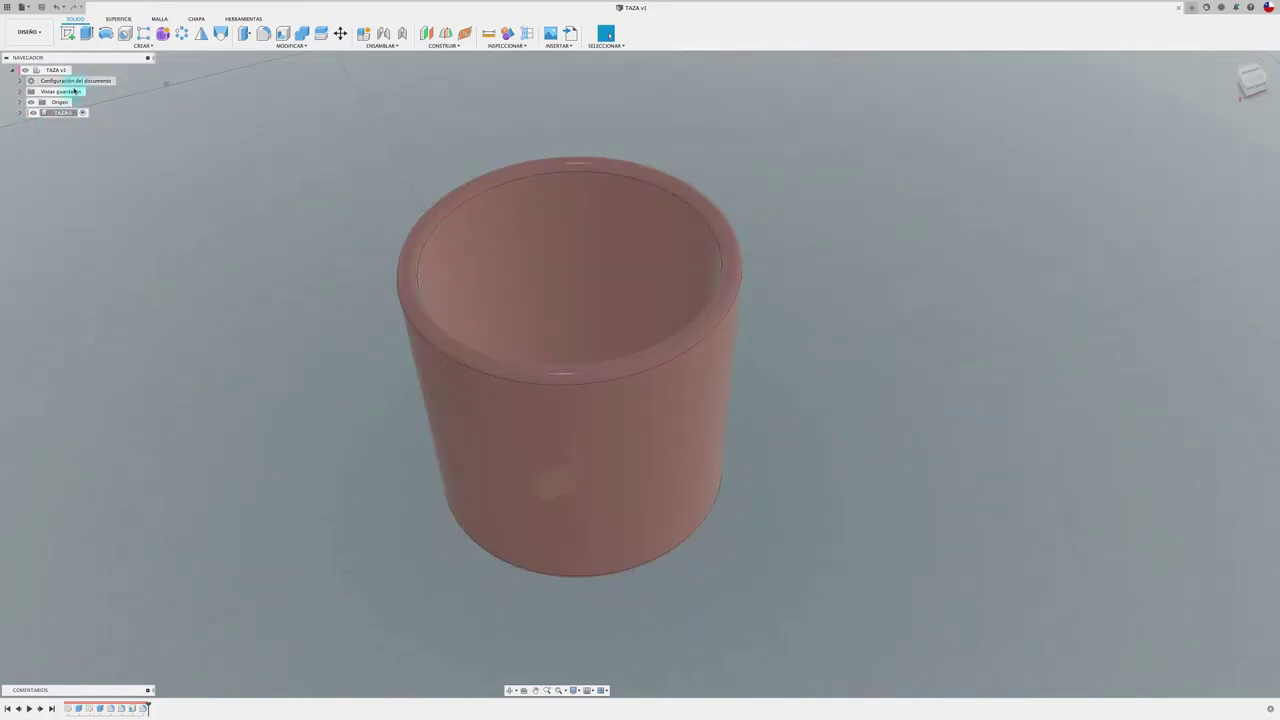
Step: In a front-view sketch through the cup, draw a fit-point spline from rim to lower side
middle_click_drag(457, 329, 551, 505, "shift")
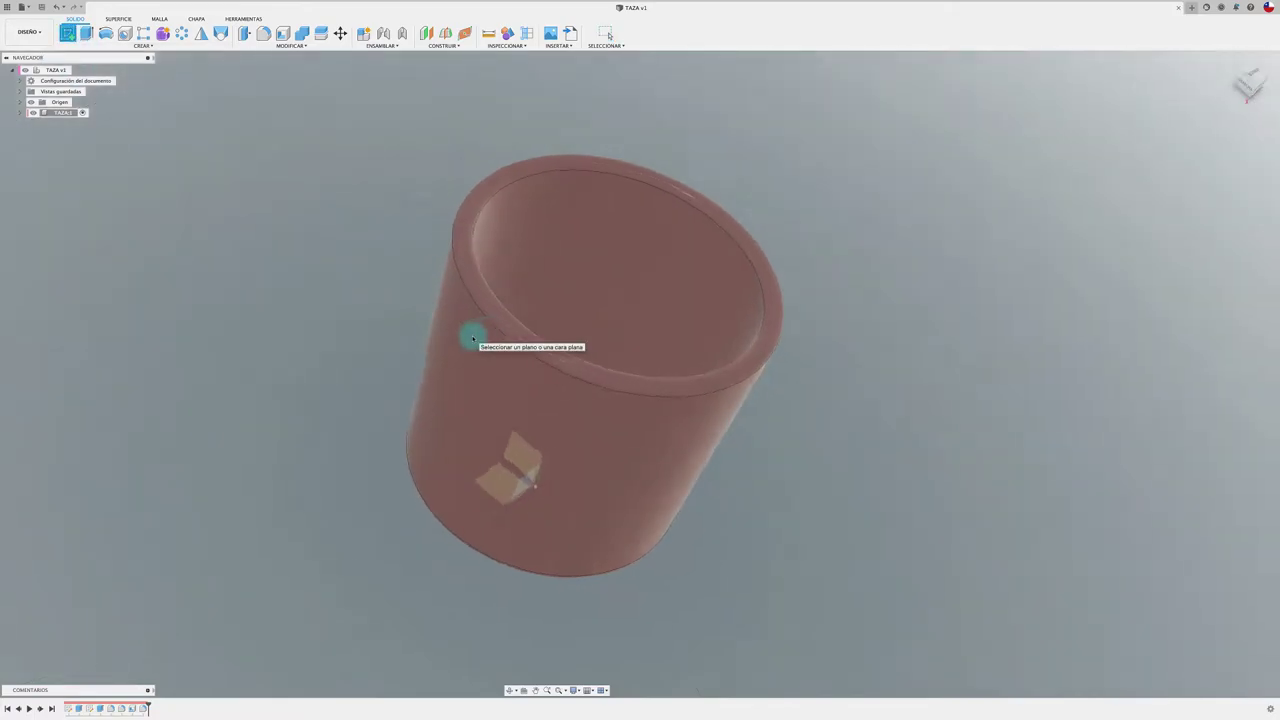
left_click(548, 507)
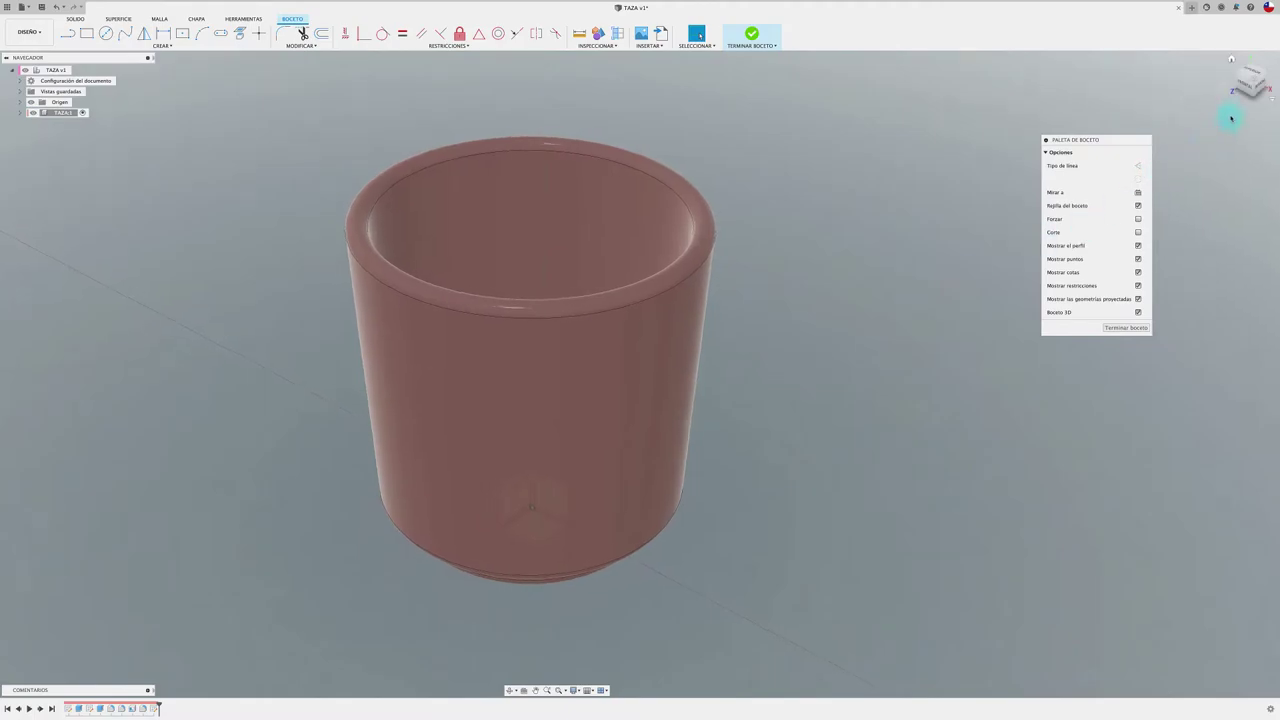
left_click(1245, 87)
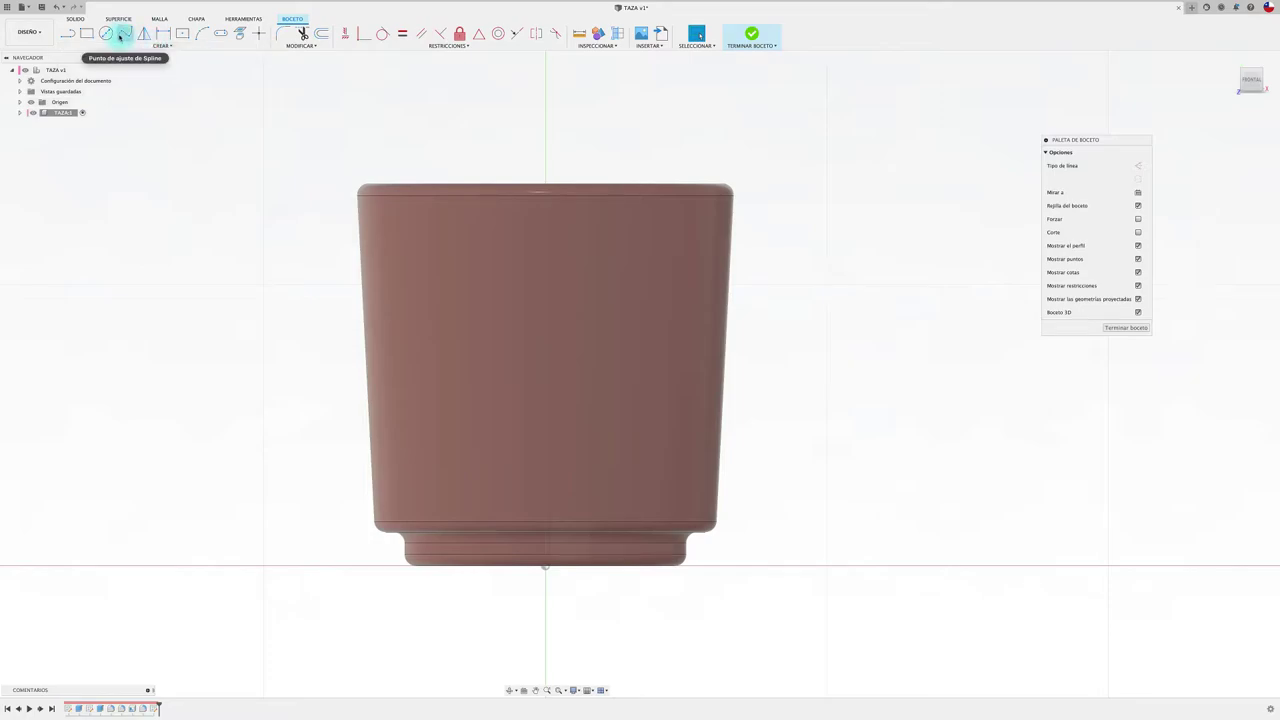
left_click(125, 34)
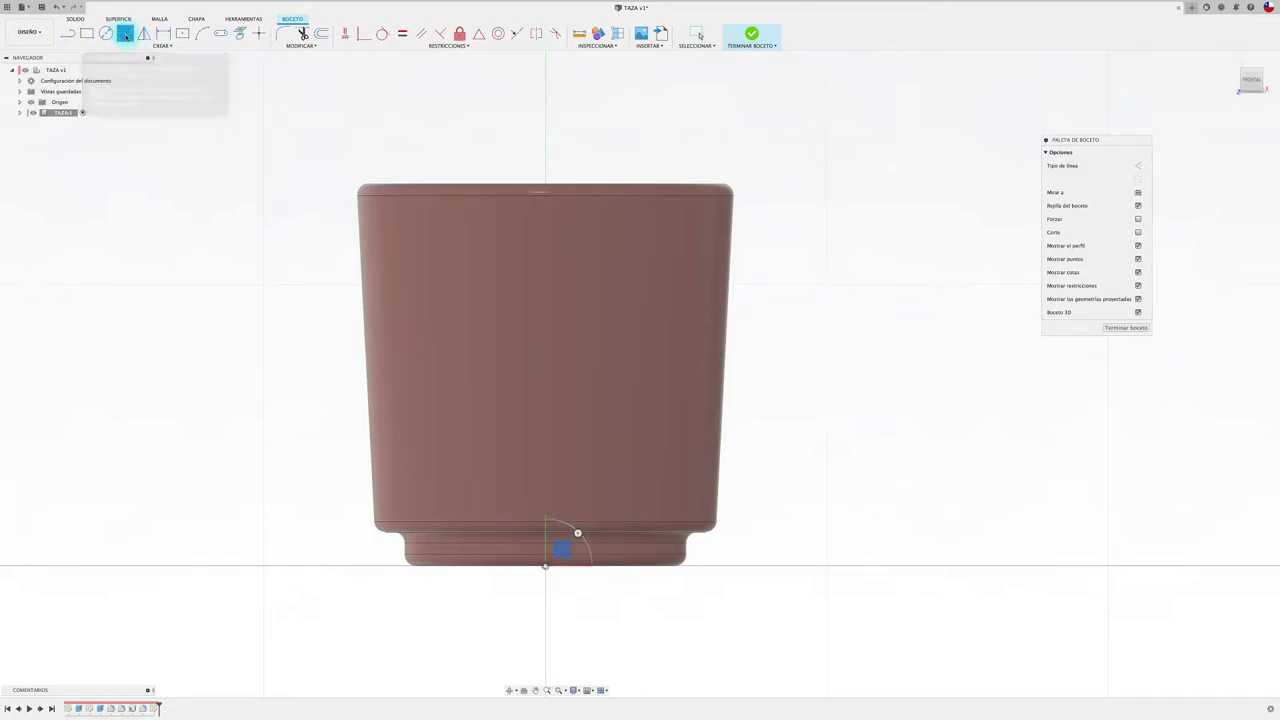
left_click(754, 260)
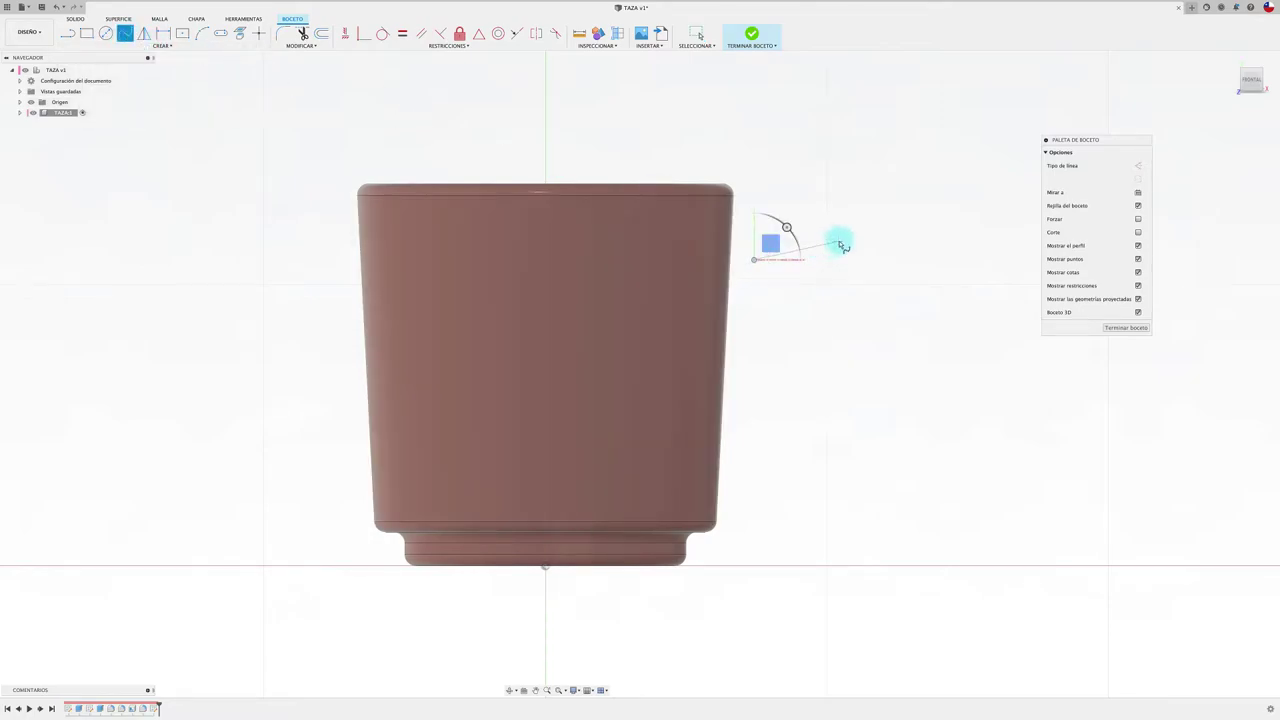
left_click(843, 240)
left_click(871, 330)
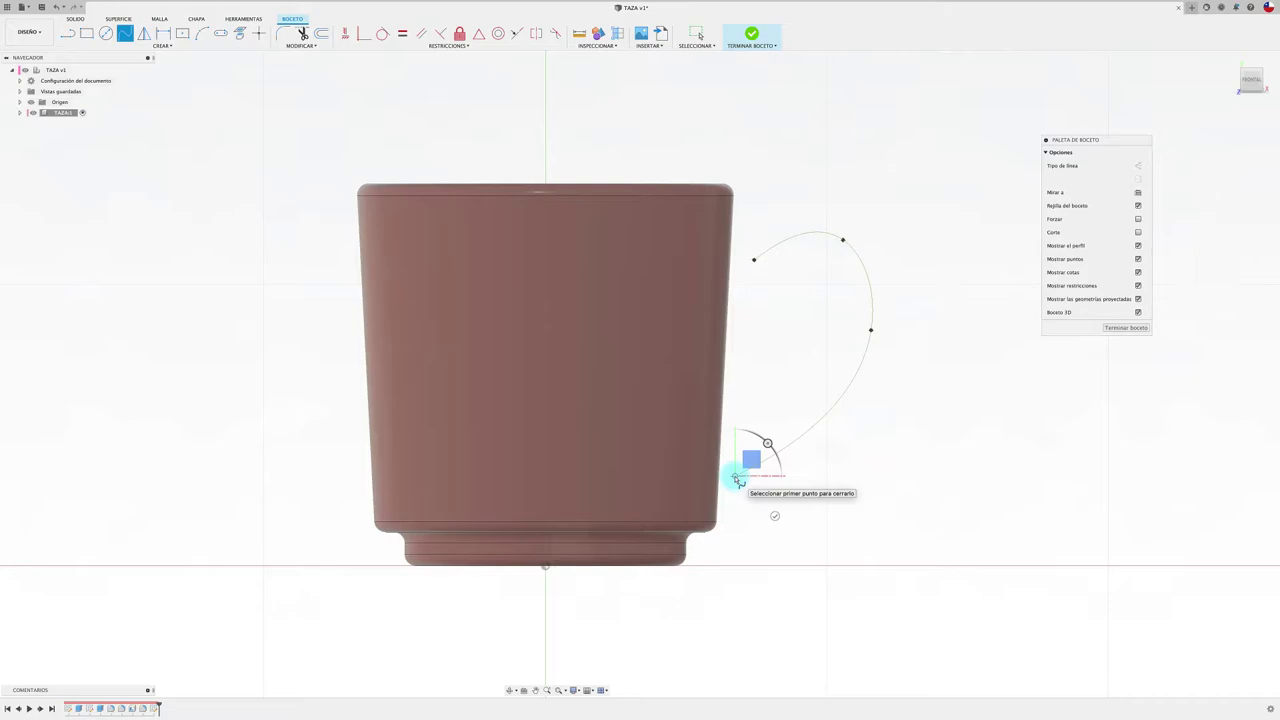
left_click(736, 477)
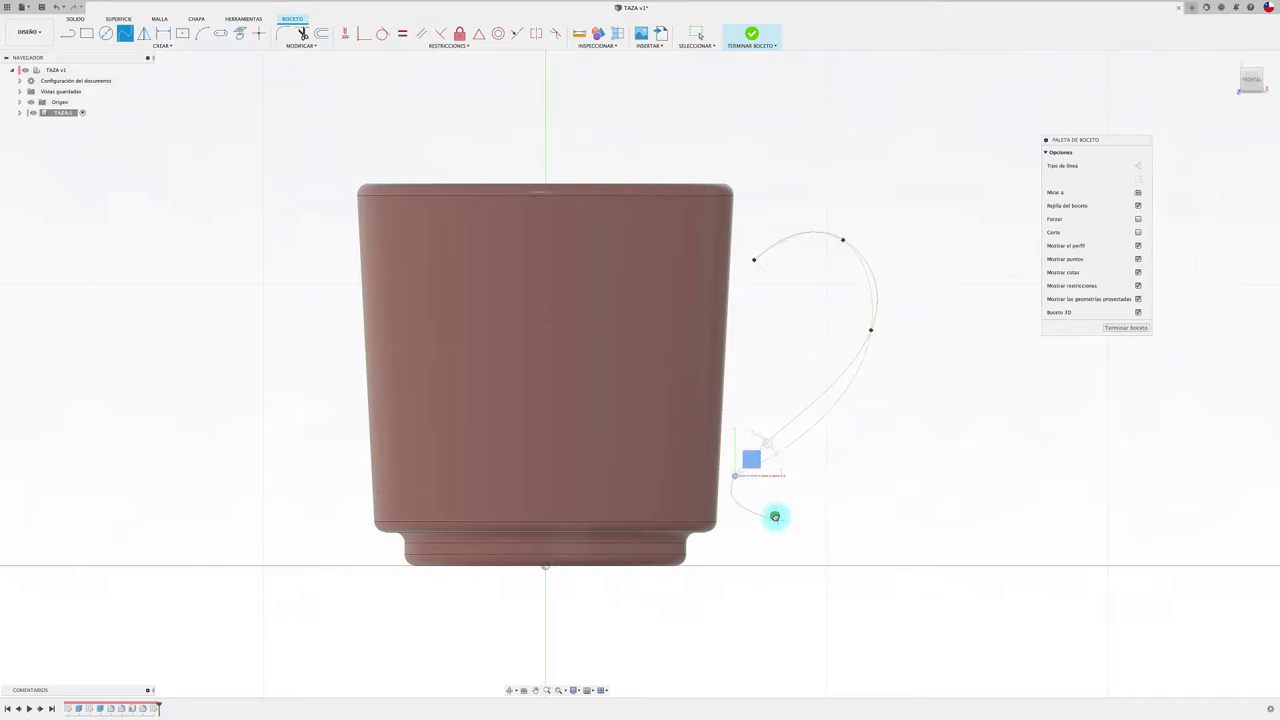
left_click(775, 517)
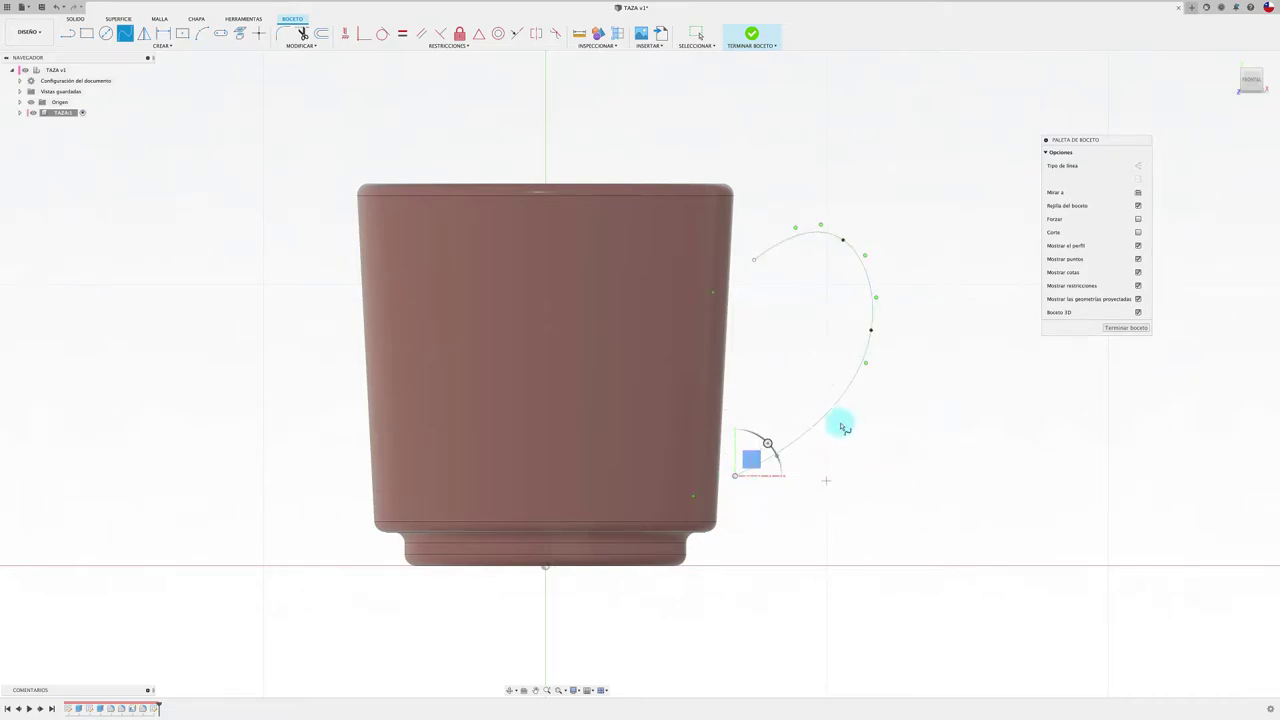
Step: Adjust the spline's upper and middle points to refine the handle curve, then finish the sketch
left_click(858, 243)
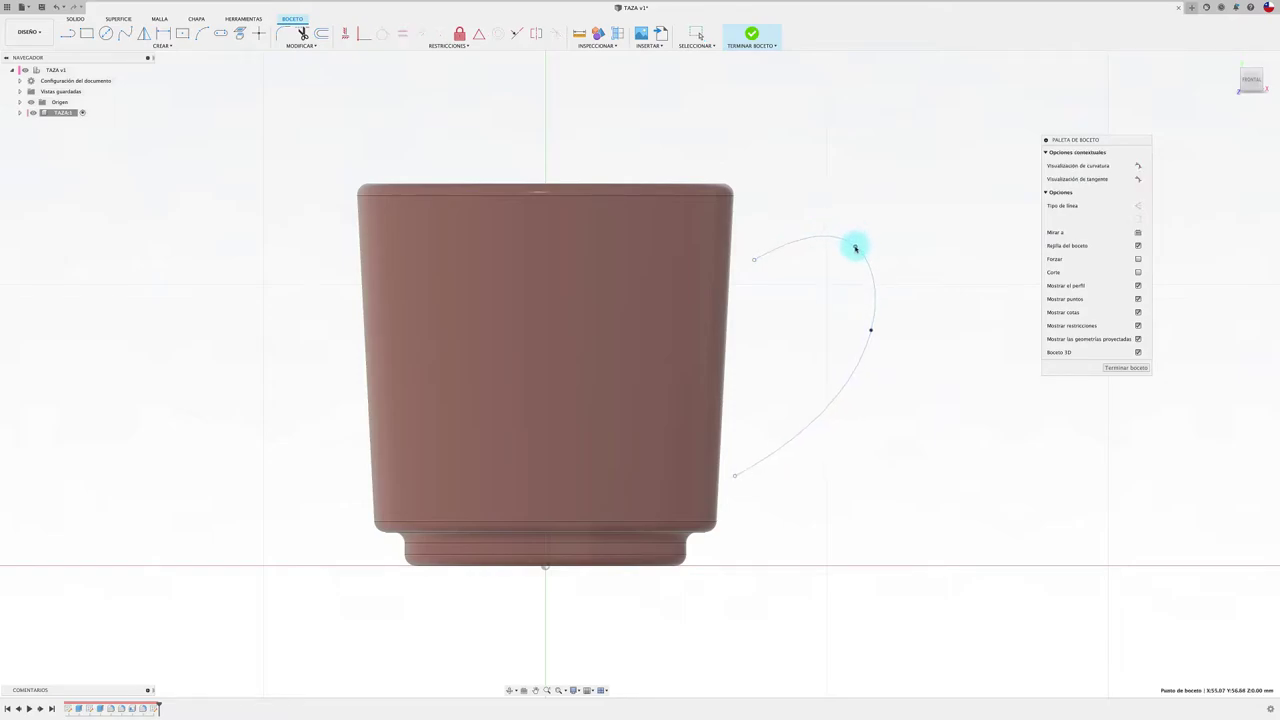
left_click_drag(754, 259, 752, 250)
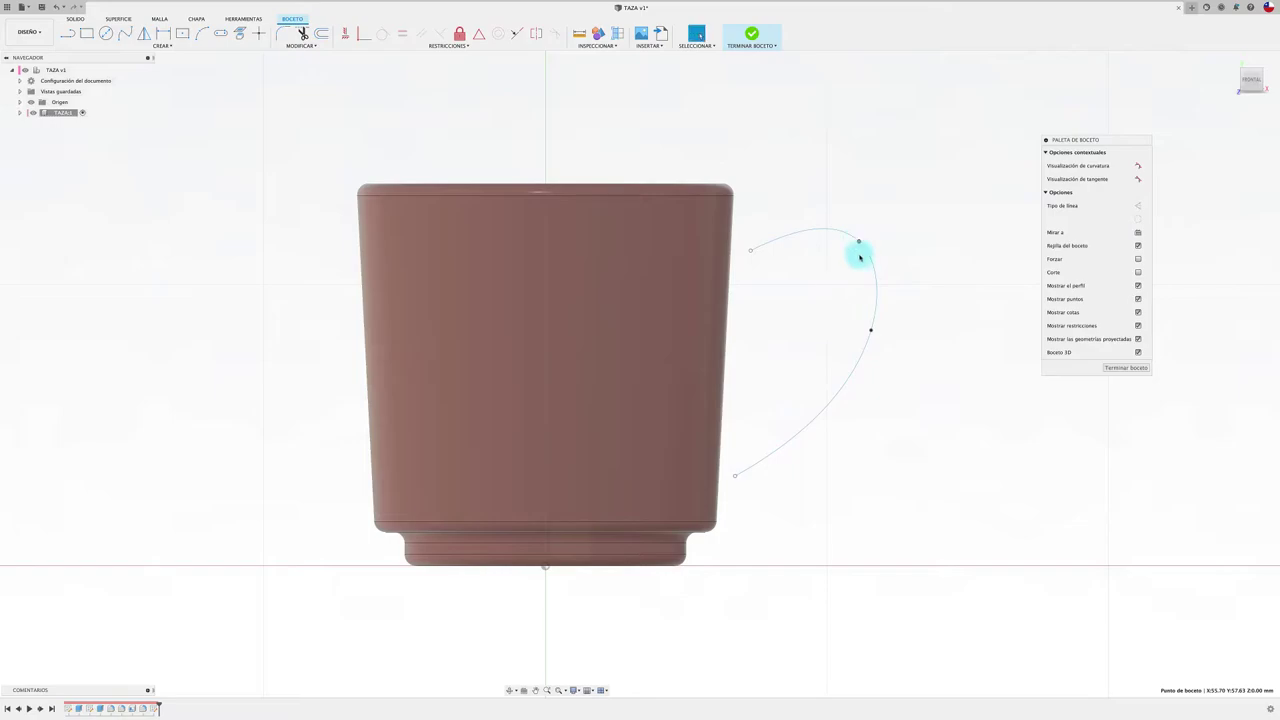
left_click_drag(871, 330, 866, 349)
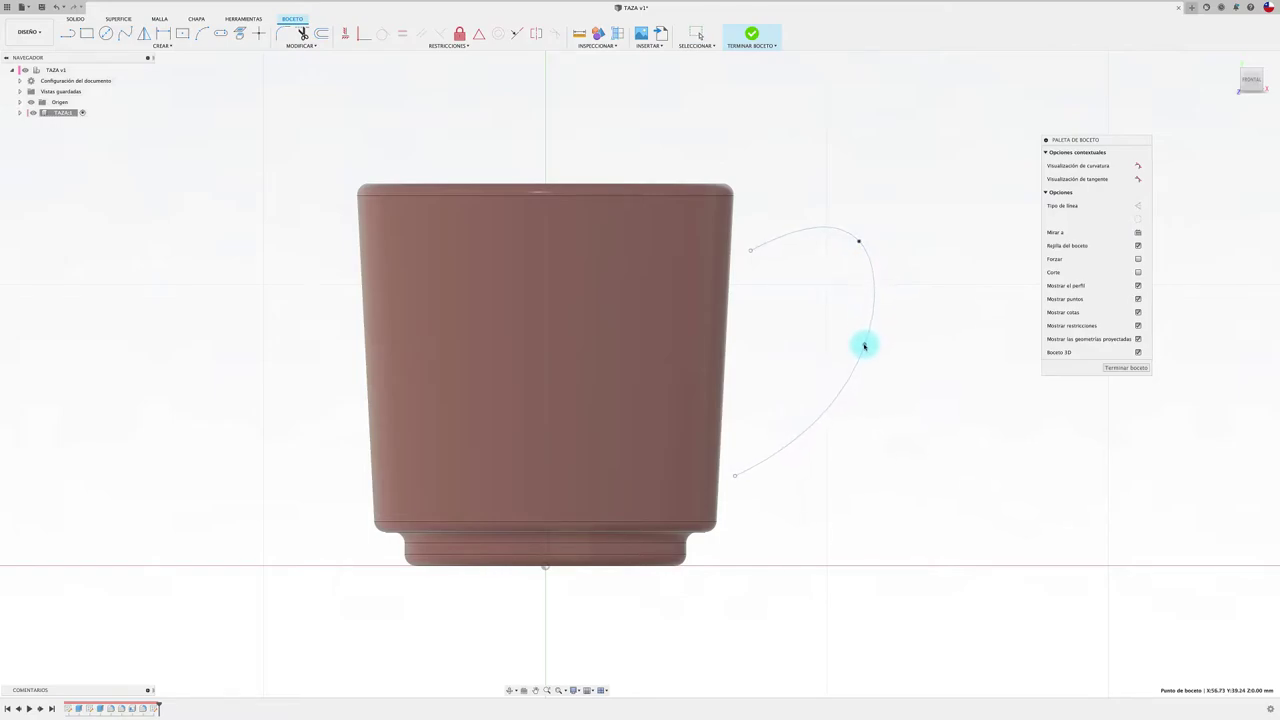
left_click(859, 243)
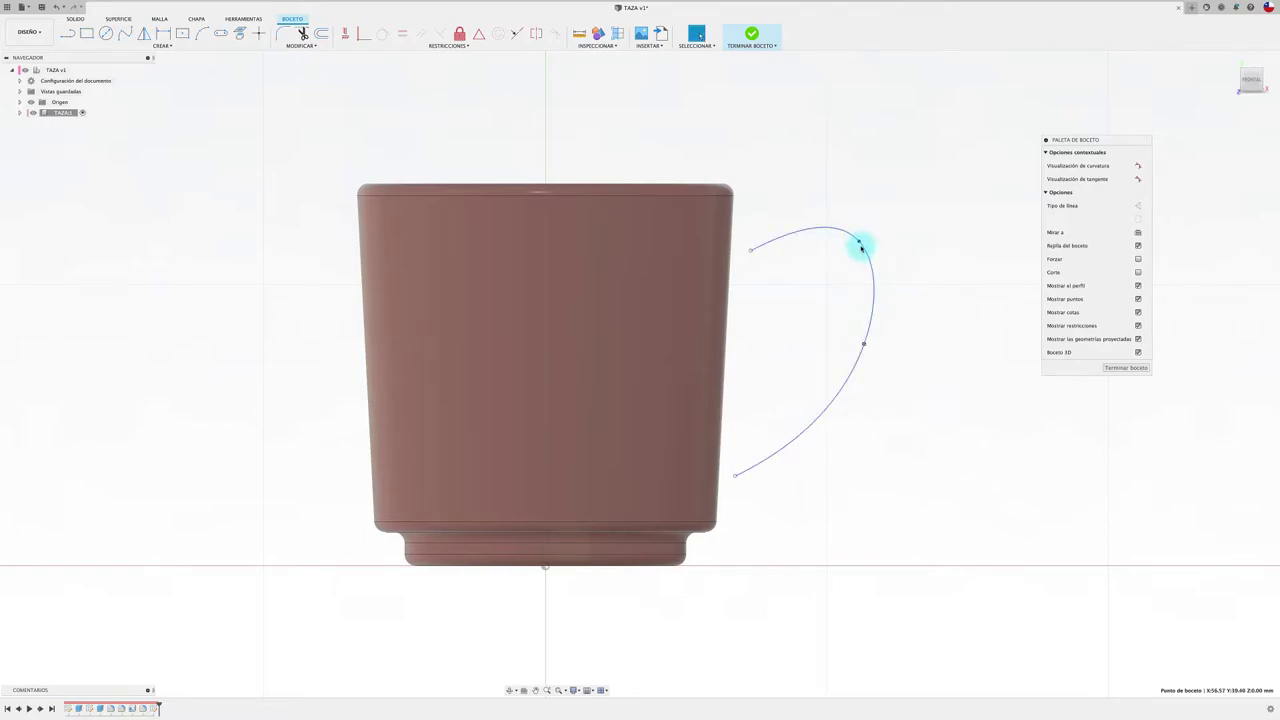
left_click(1108, 369)
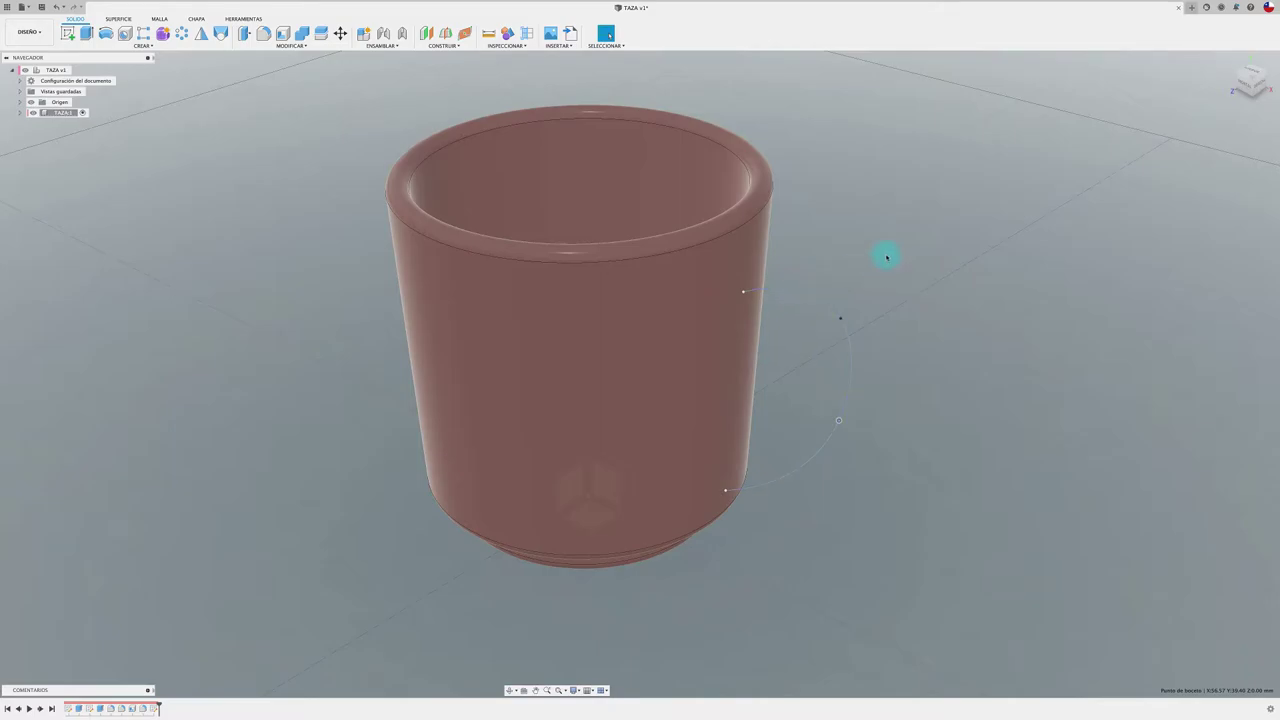
Step: Add a plane along the handle spline at distance 0.00, at the curve's upper end
left_click(443, 45)
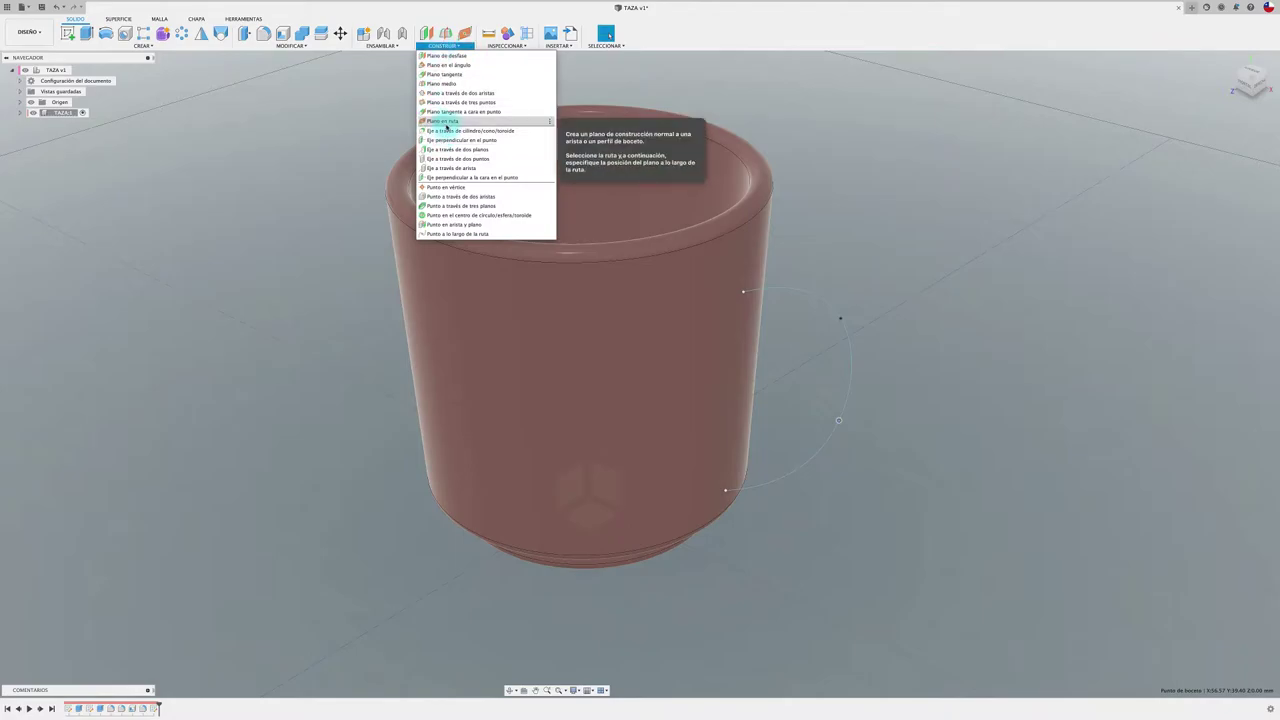
left_click(445, 122)
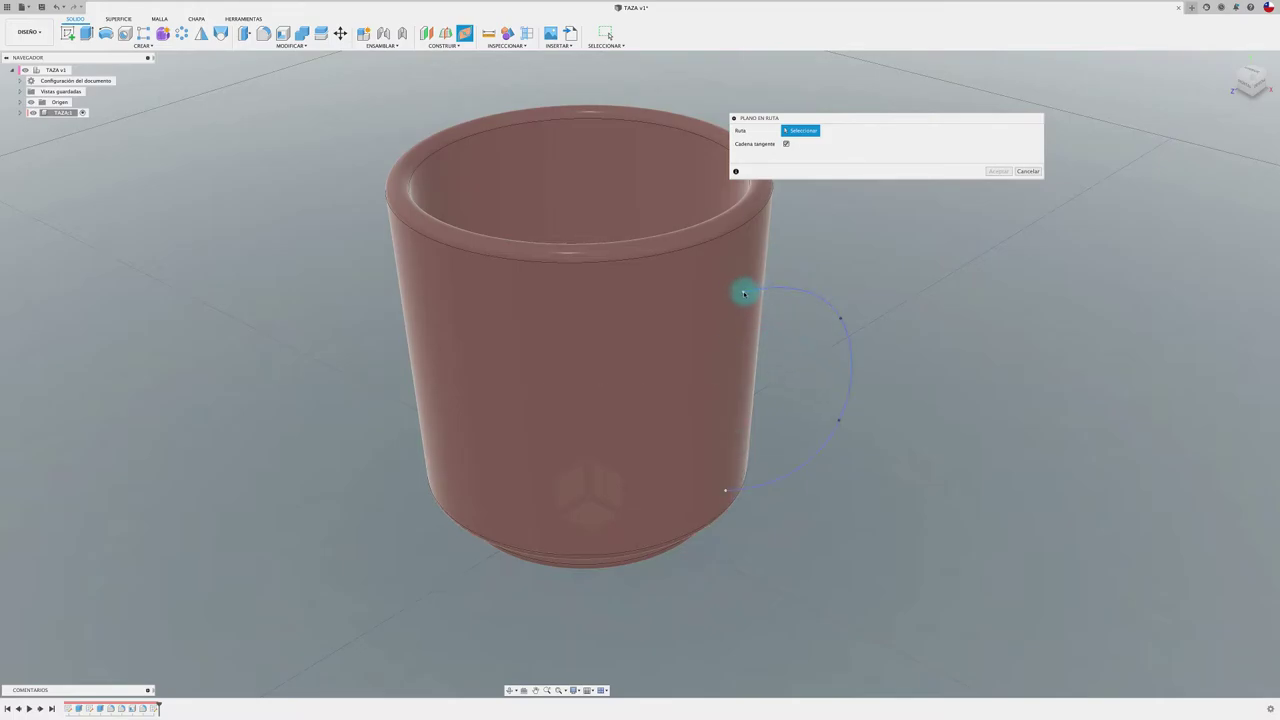
left_click(743, 293)
middle_click_drag(806, 294, 854, 294, "shift")
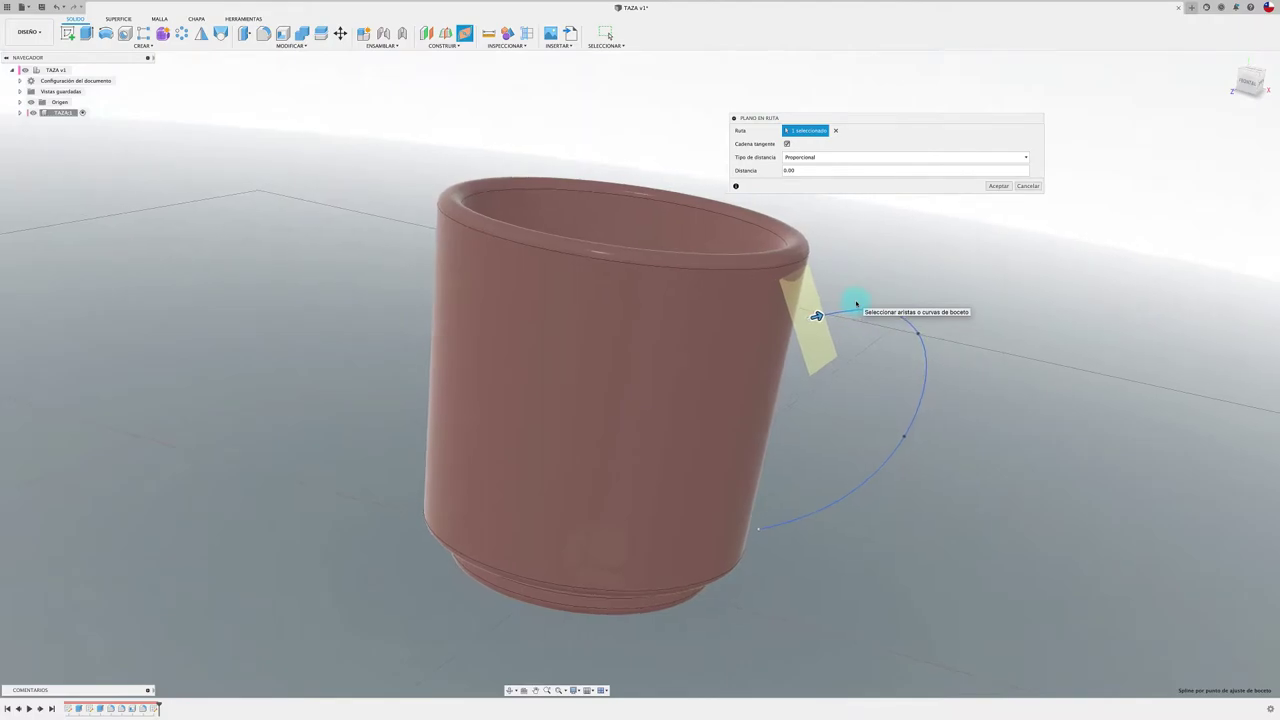
left_click(1250, 84)
scroll(848, 266, "up", 3)
scroll(797, 289, "up", 3)
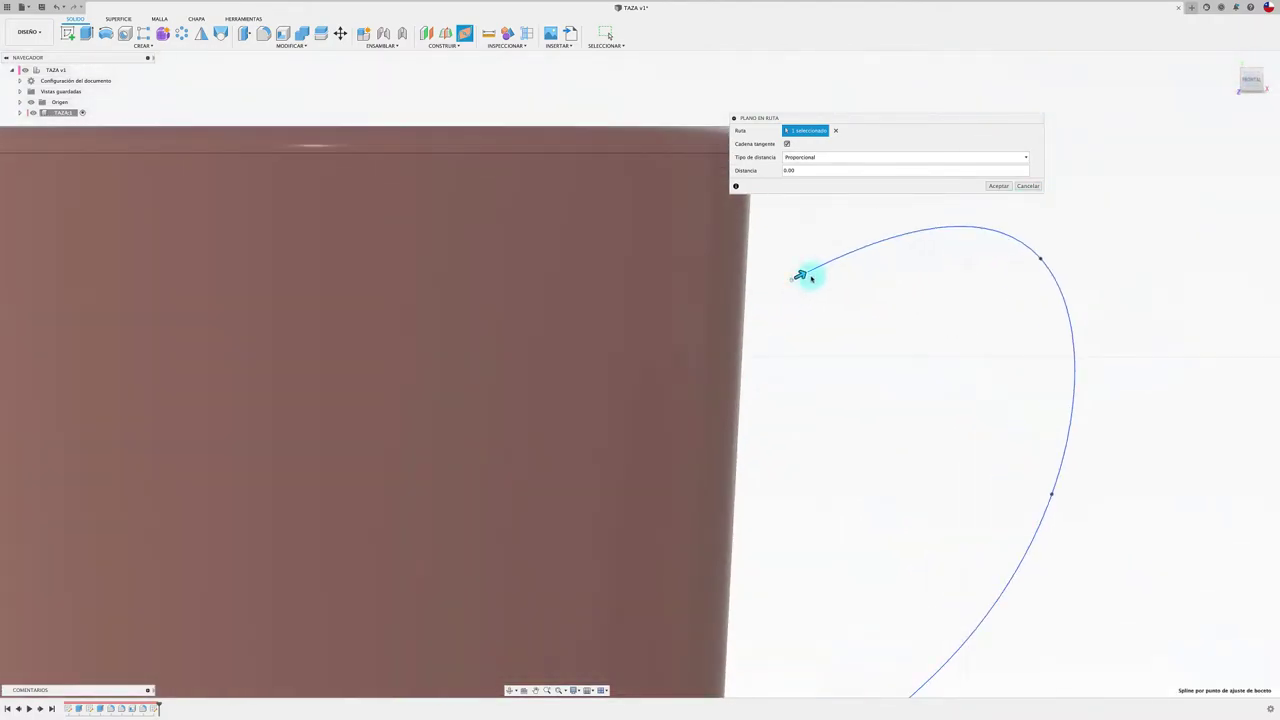
middle_click_drag(828, 283, 820, 277, "shift")
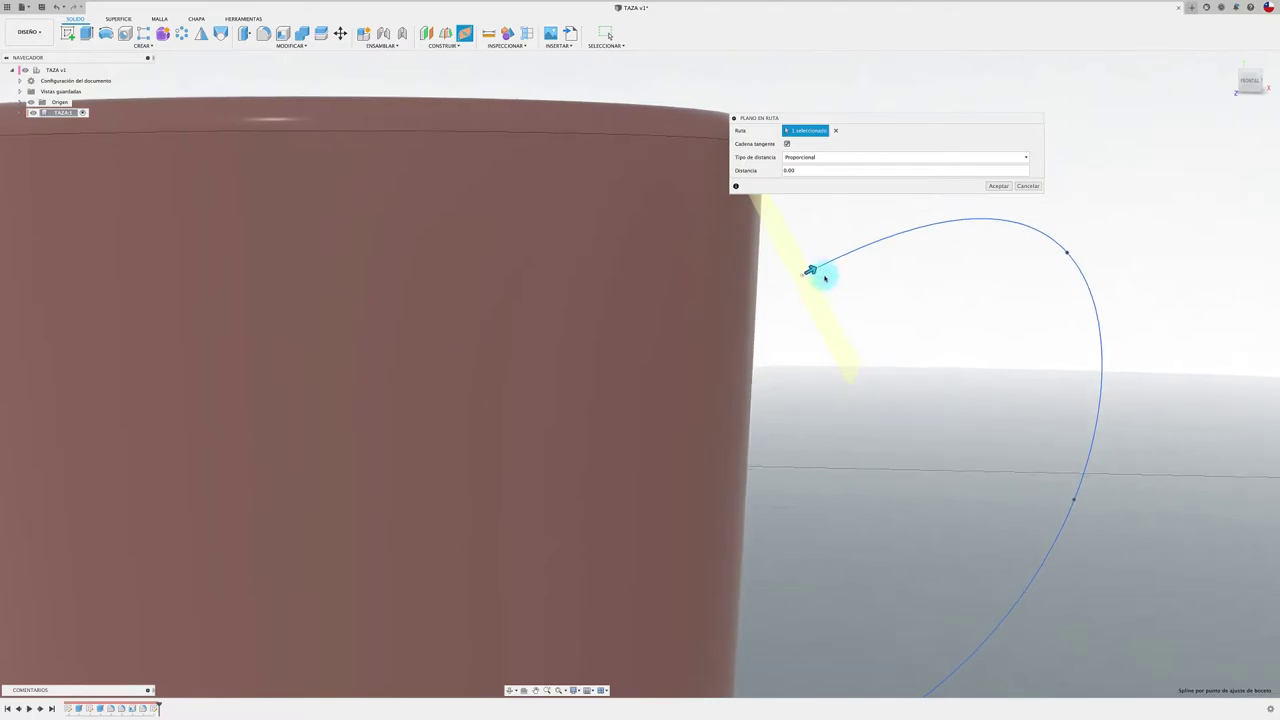
scroll(826, 274, "down", 3)
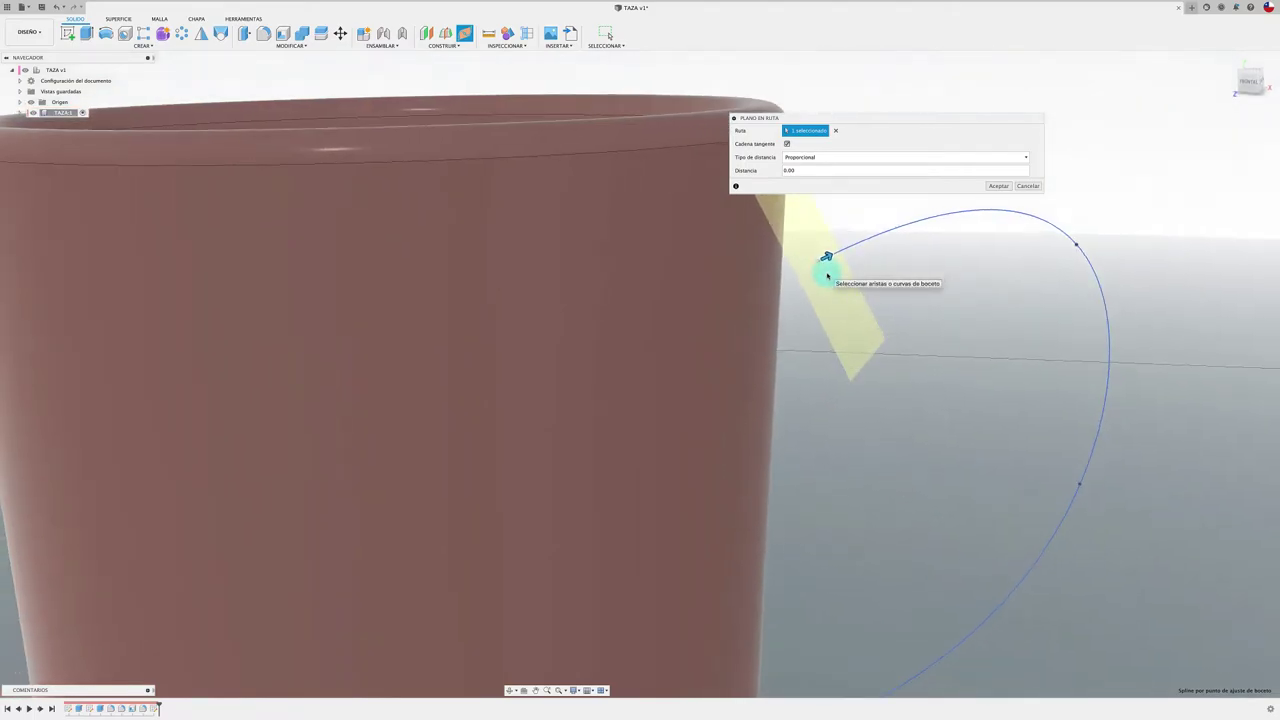
scroll(826, 274, "down", 3)
left_click(998, 187)
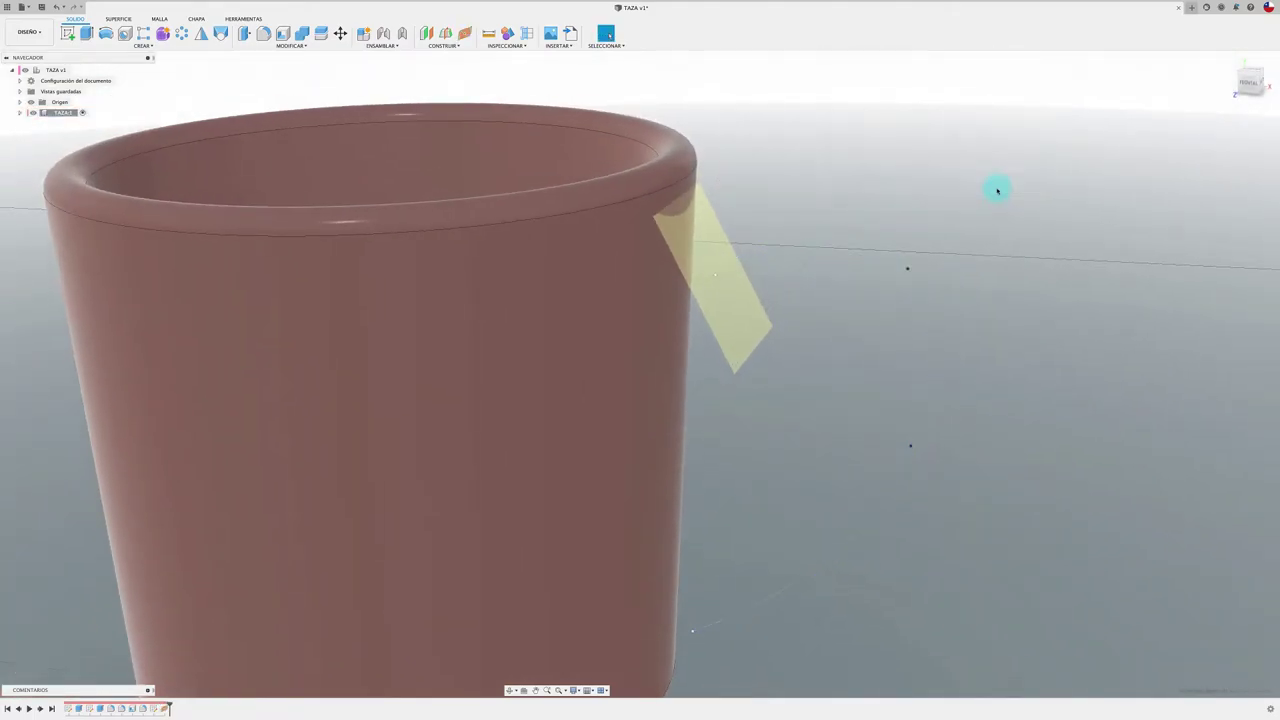
middle_click_drag(997, 189, 832, 230, "shift")
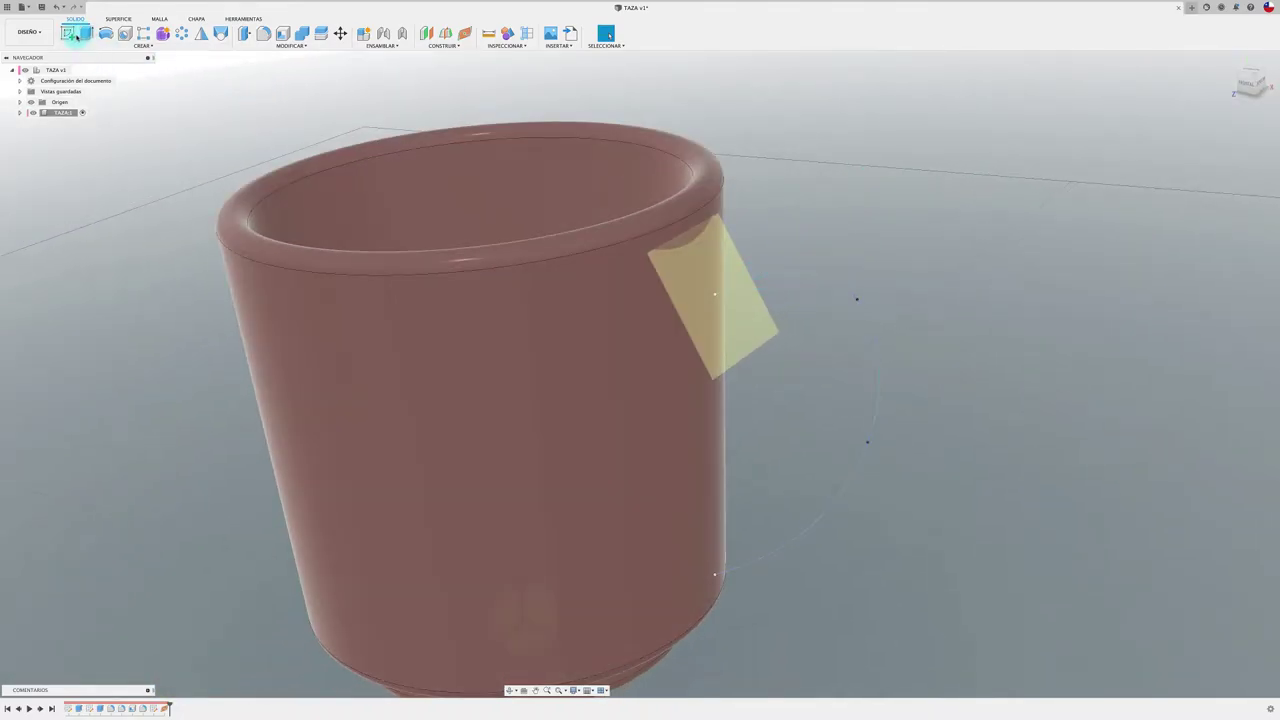
Step: Start a sketch on construction plane Plano1, making it visible and viewing it head-on
left_click(72, 35)
left_click(731, 257)
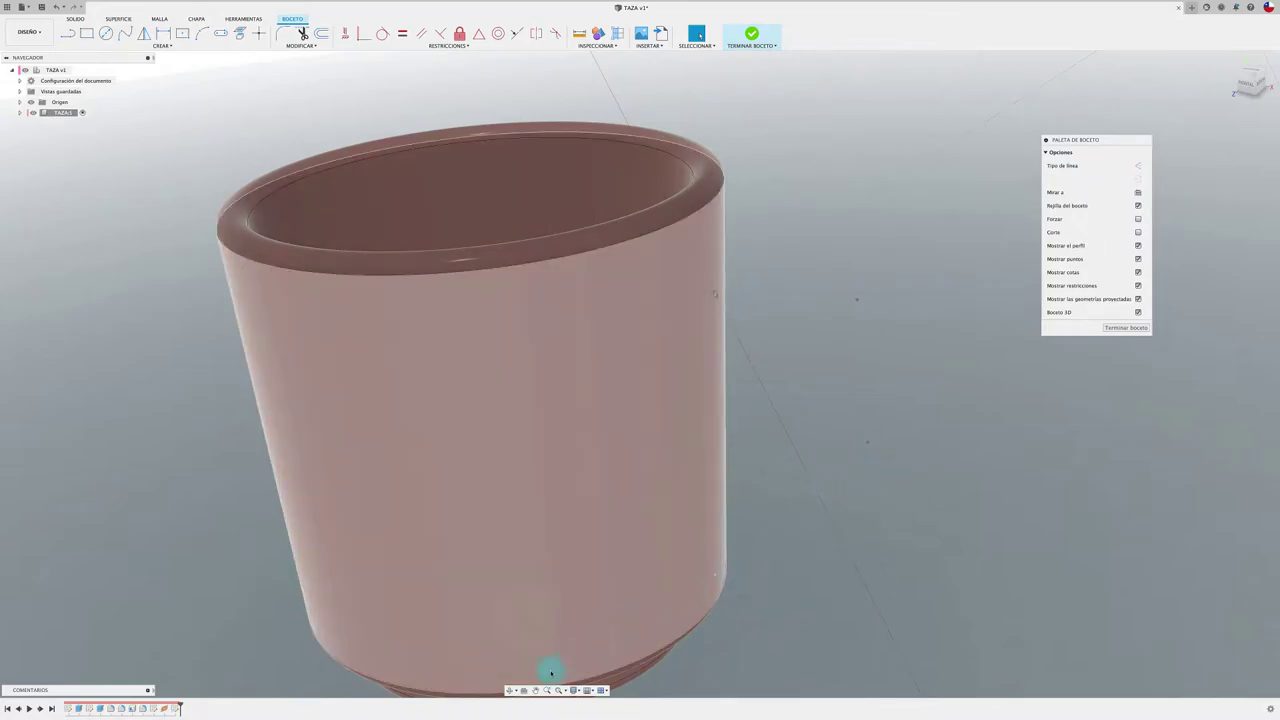
left_click(524, 690)
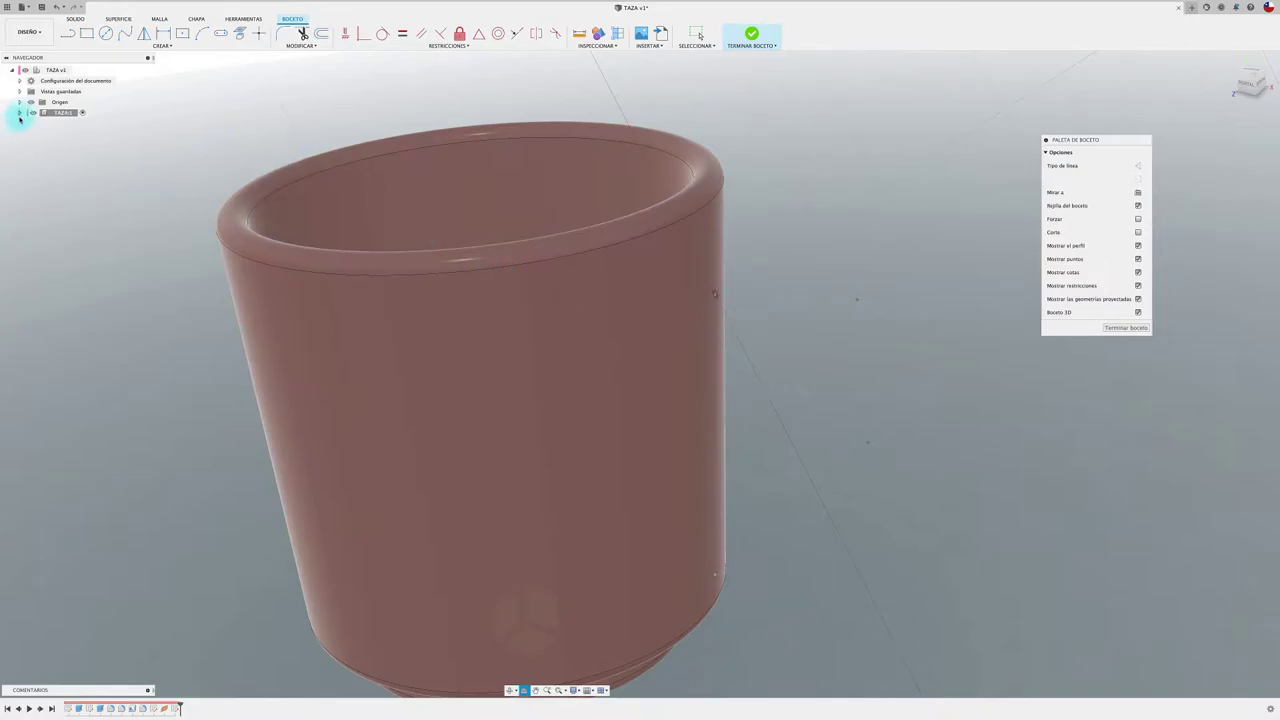
left_click(19, 113)
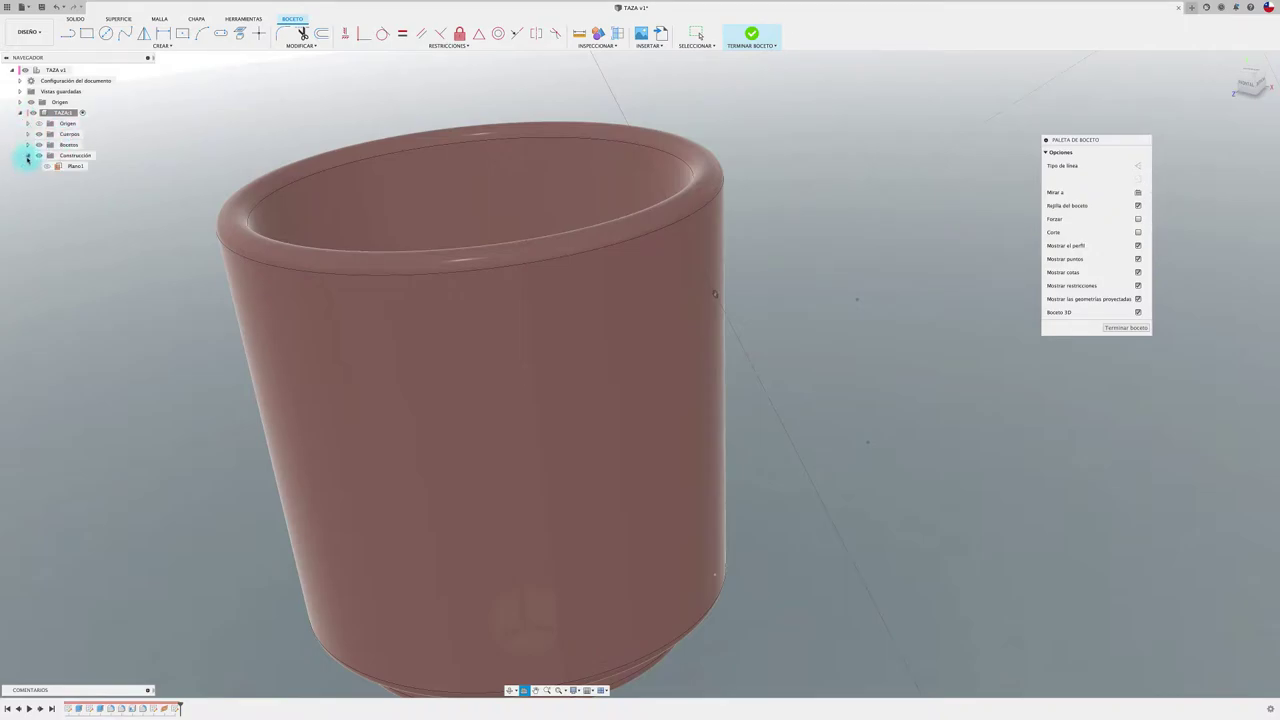
left_click(44, 166)
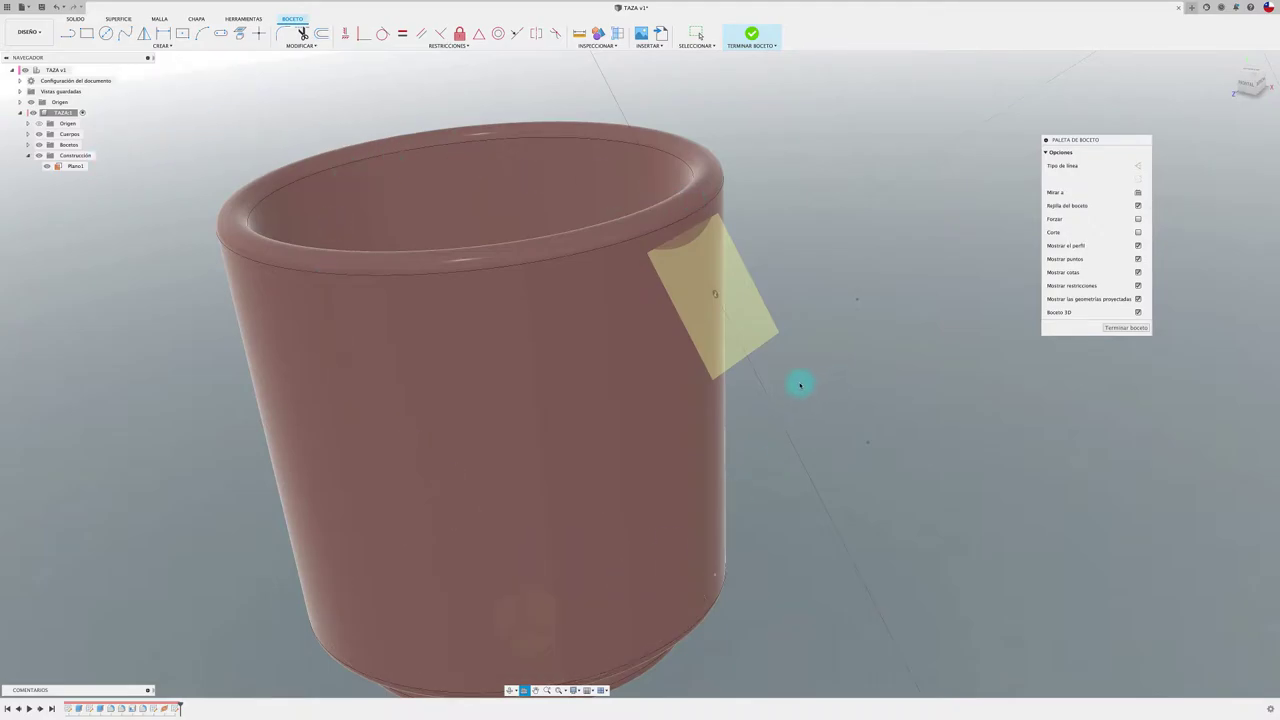
left_click(768, 341)
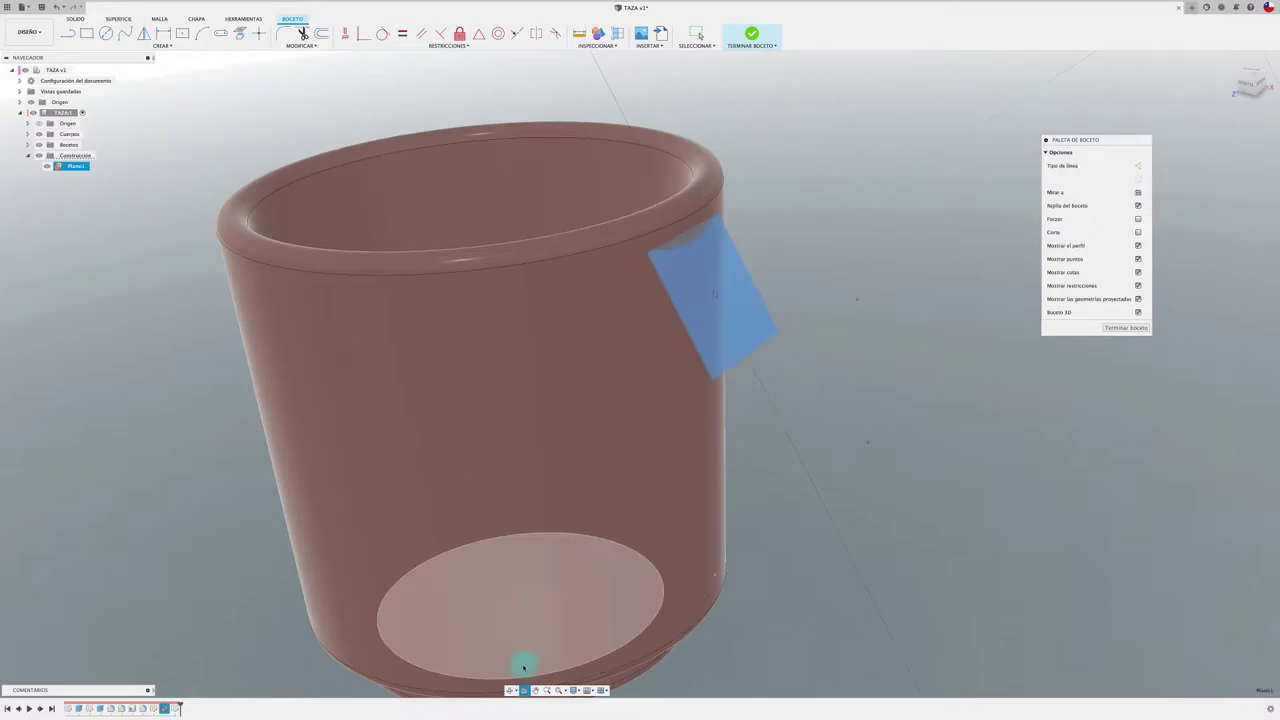
left_click(525, 691)
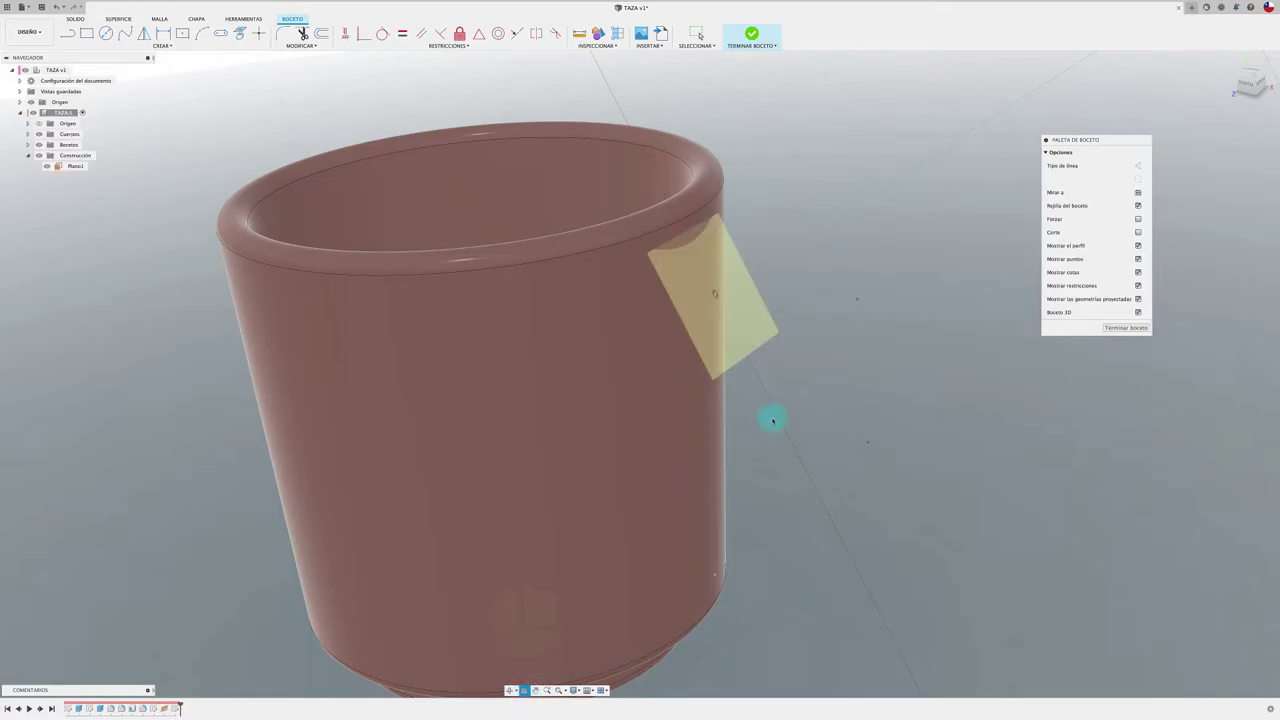
left_click(764, 350)
left_click(764, 338)
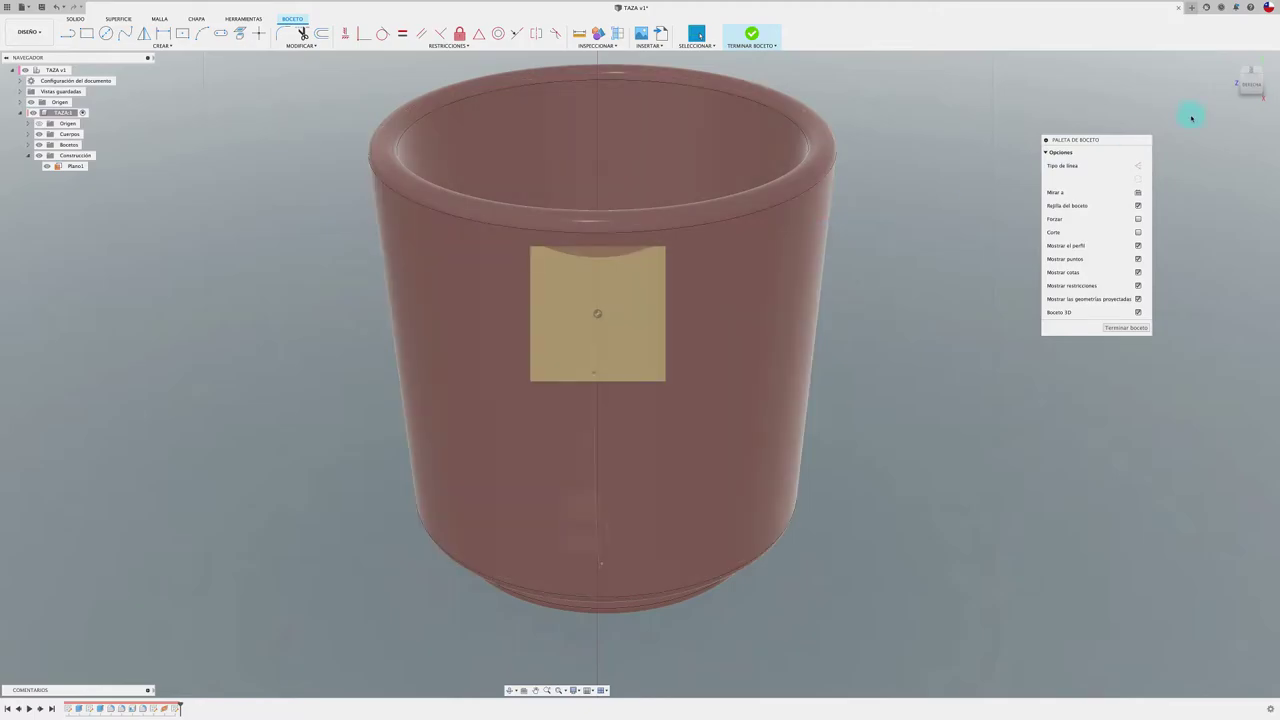
Step: Switch the camera to orthographic projection
left_click(1252, 78)
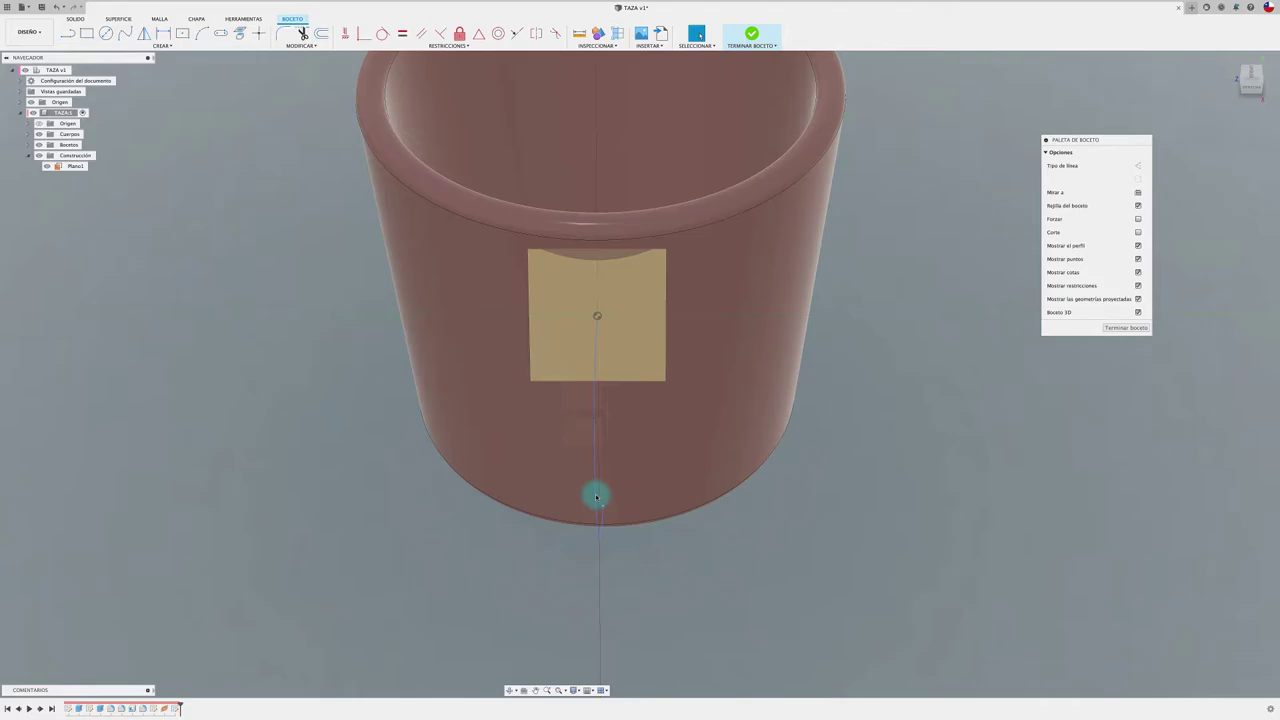
left_click(575, 690)
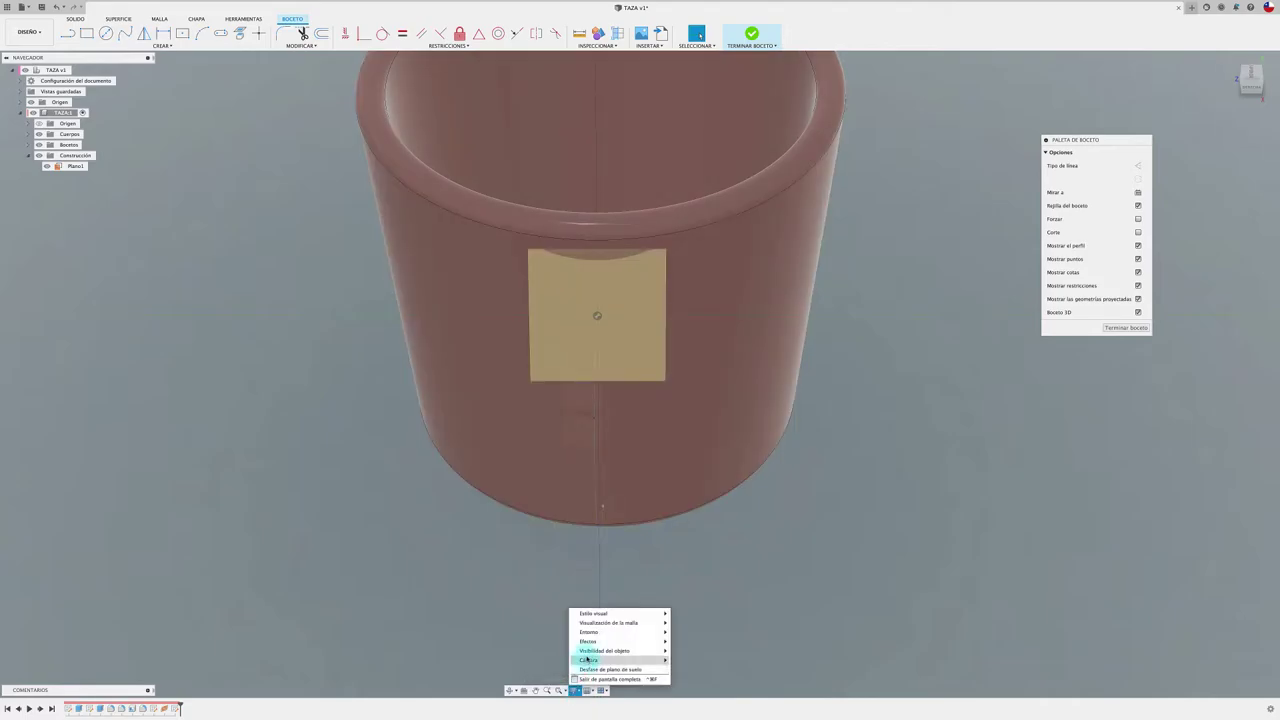
mouse_move(617, 660)
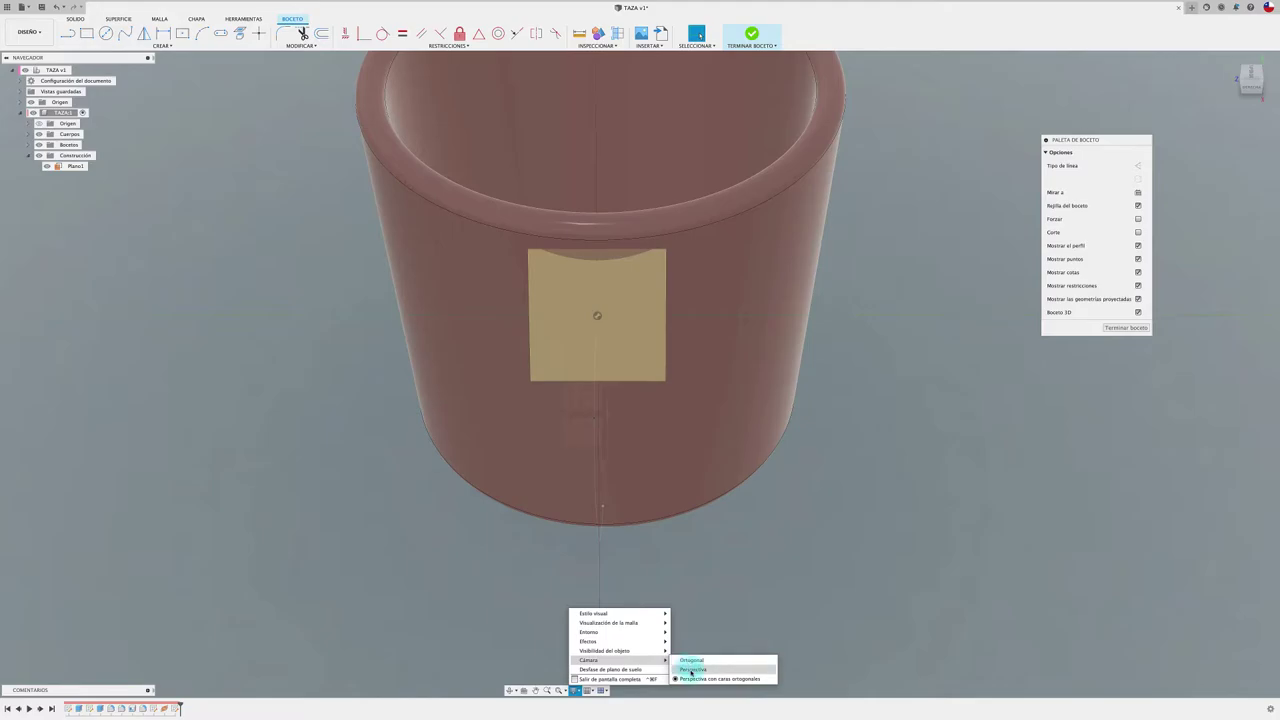
left_click(689, 661)
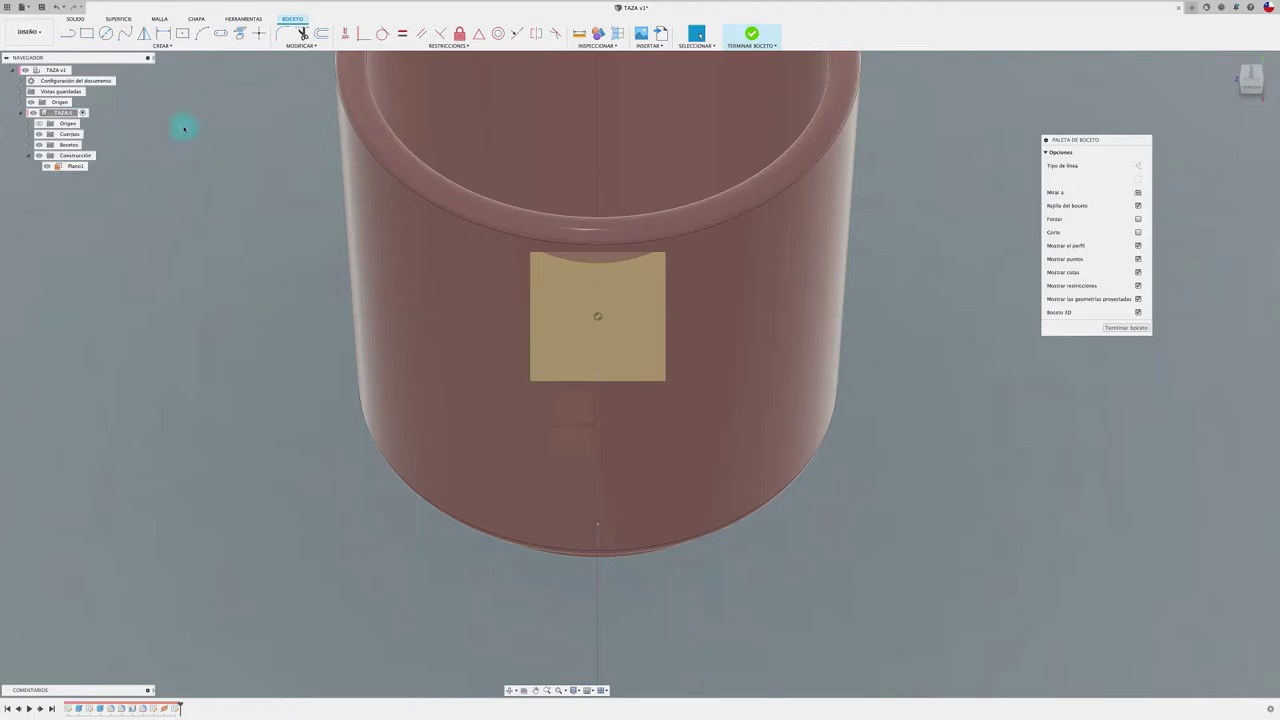
Step: Start an ellipse on the Plano1 sketch, place its centre, then cancel it and reopen the shapes list
left_click(163, 46)
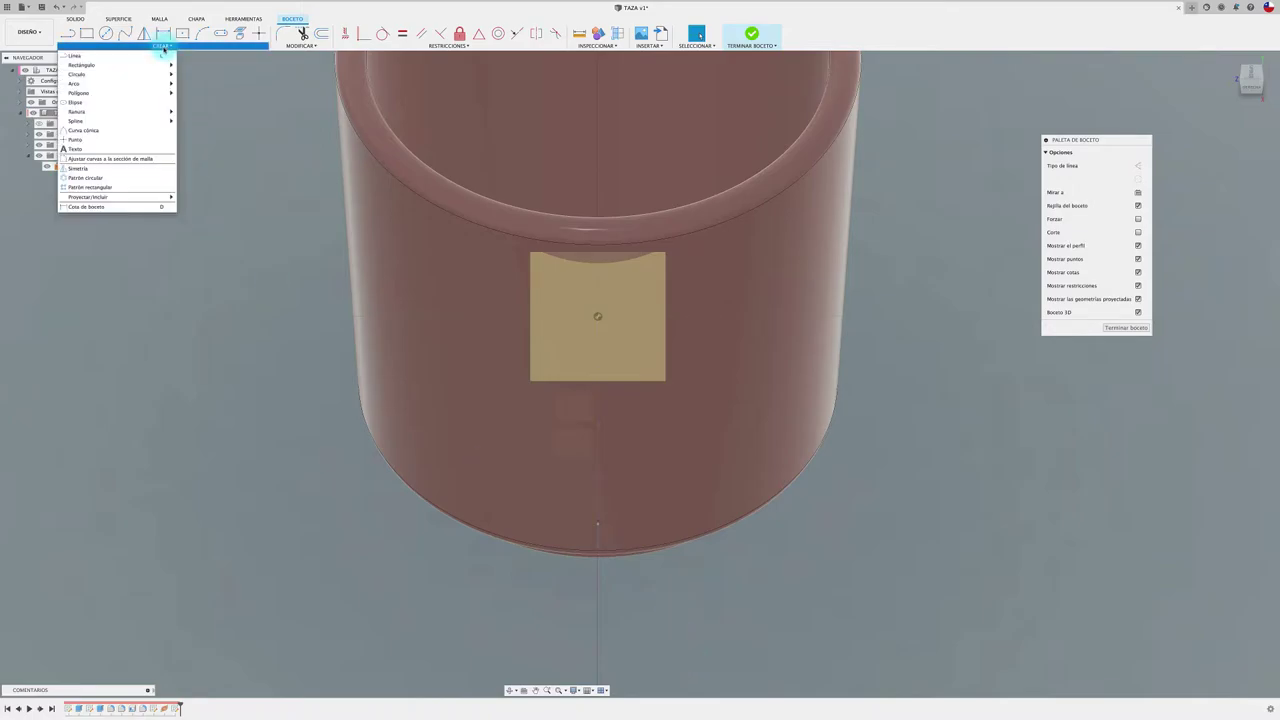
left_click(135, 103)
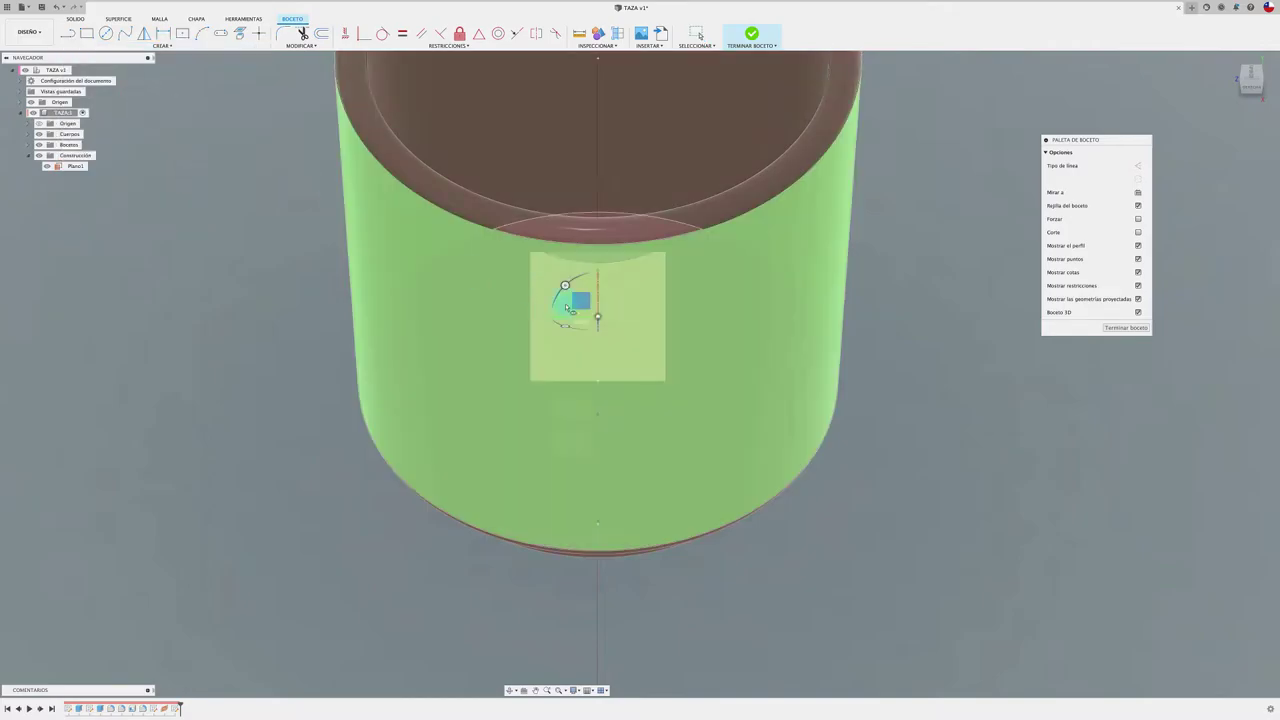
scroll(598, 319, "up", 1)
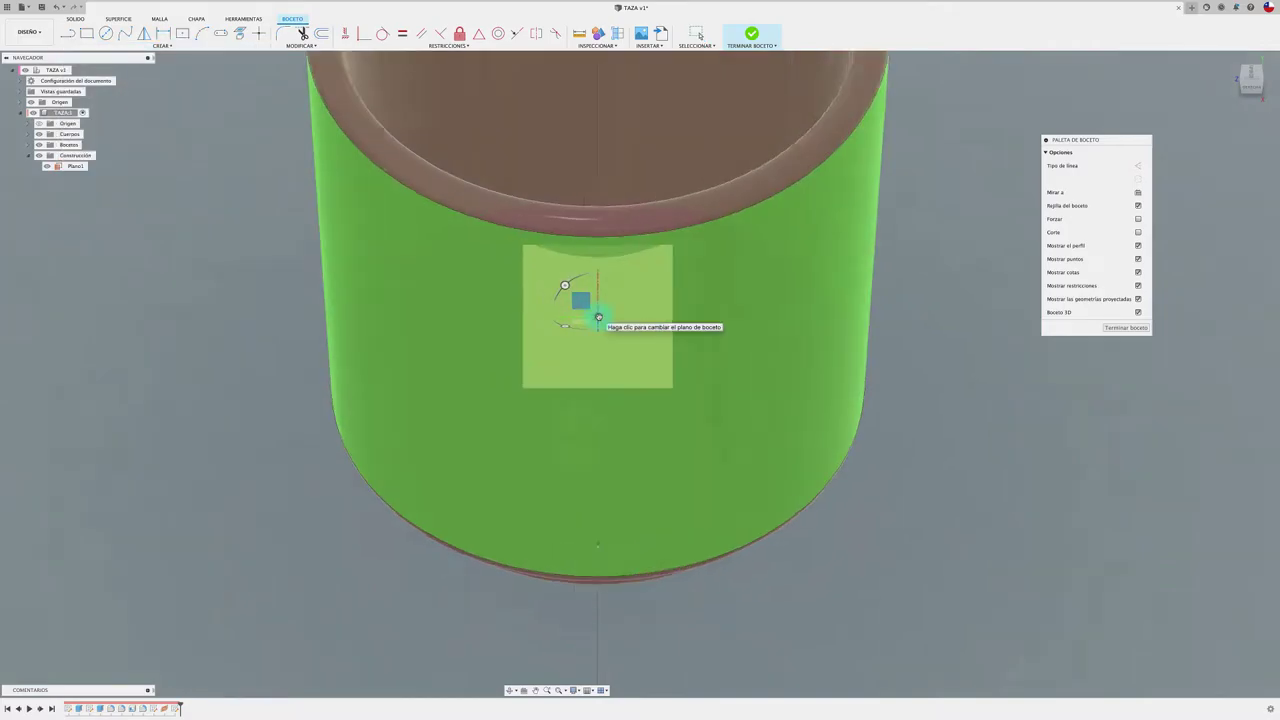
scroll(598, 319, "up", 4)
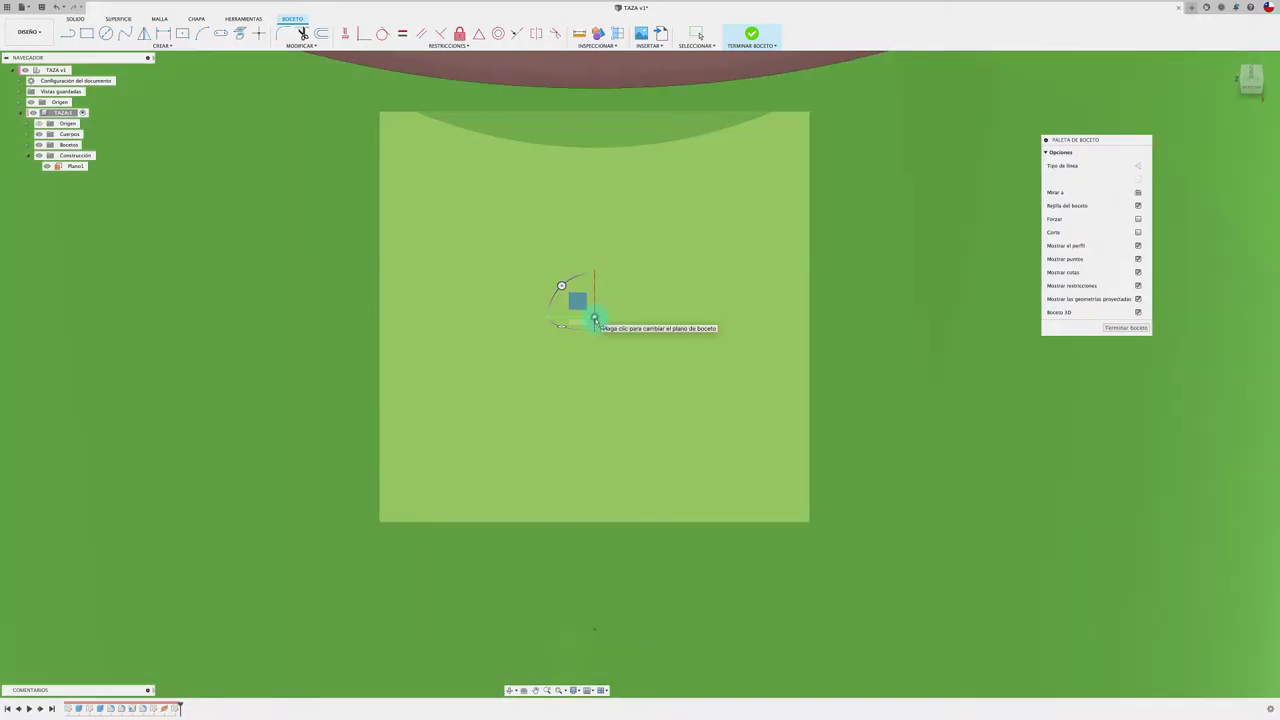
scroll(598, 319, "up", 2)
scroll(598, 320, "down", 1)
scroll(598, 320, "down", 5)
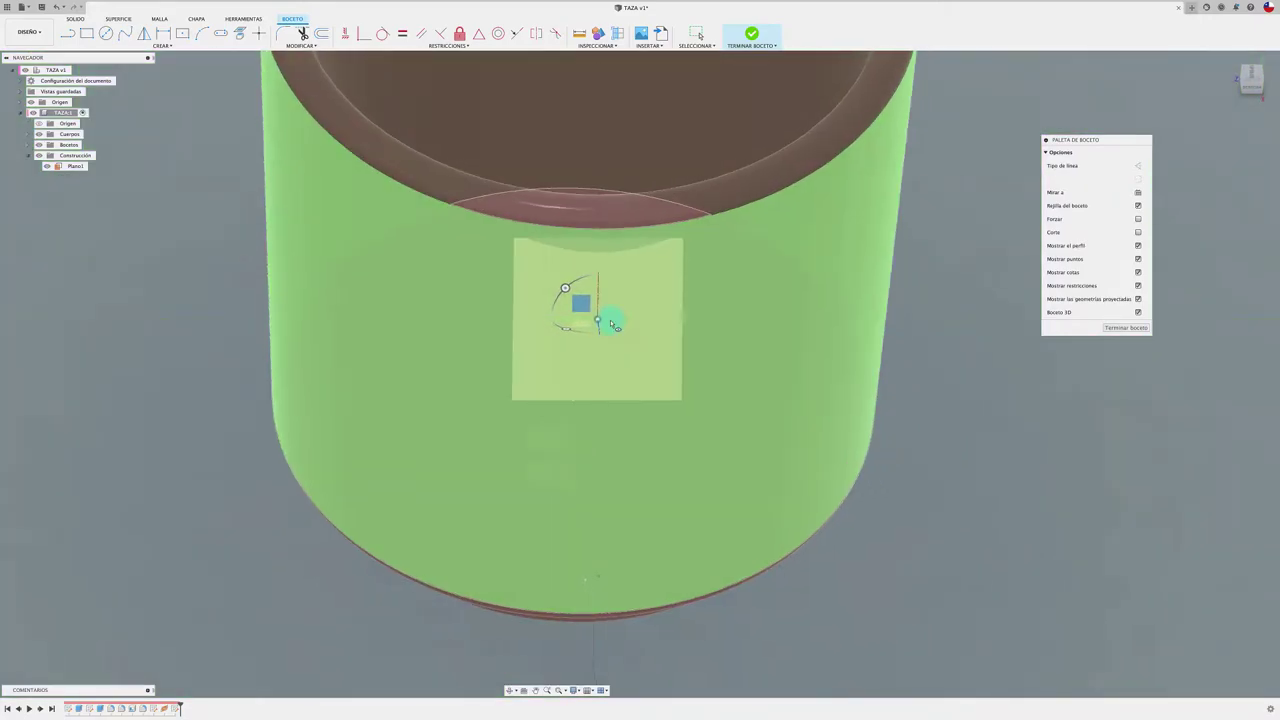
middle_click_drag(600, 320, 763, 343, "shift")
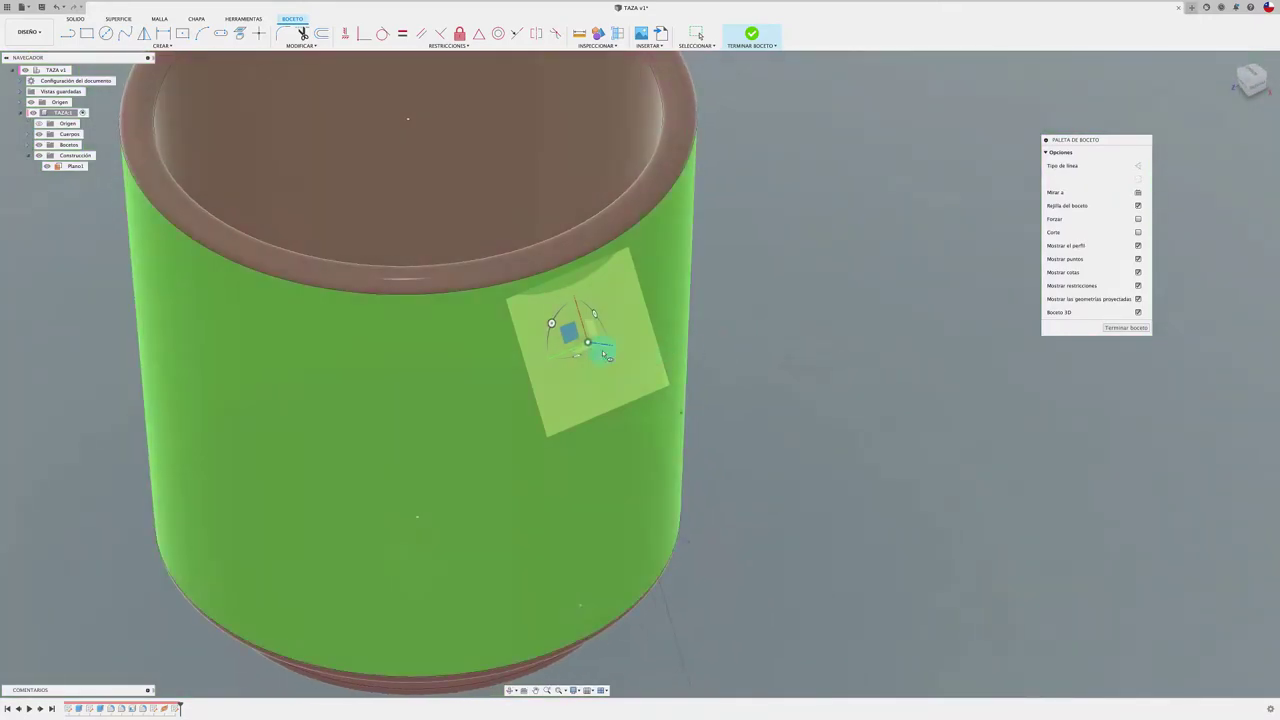
scroll(726, 343, "down", 4)
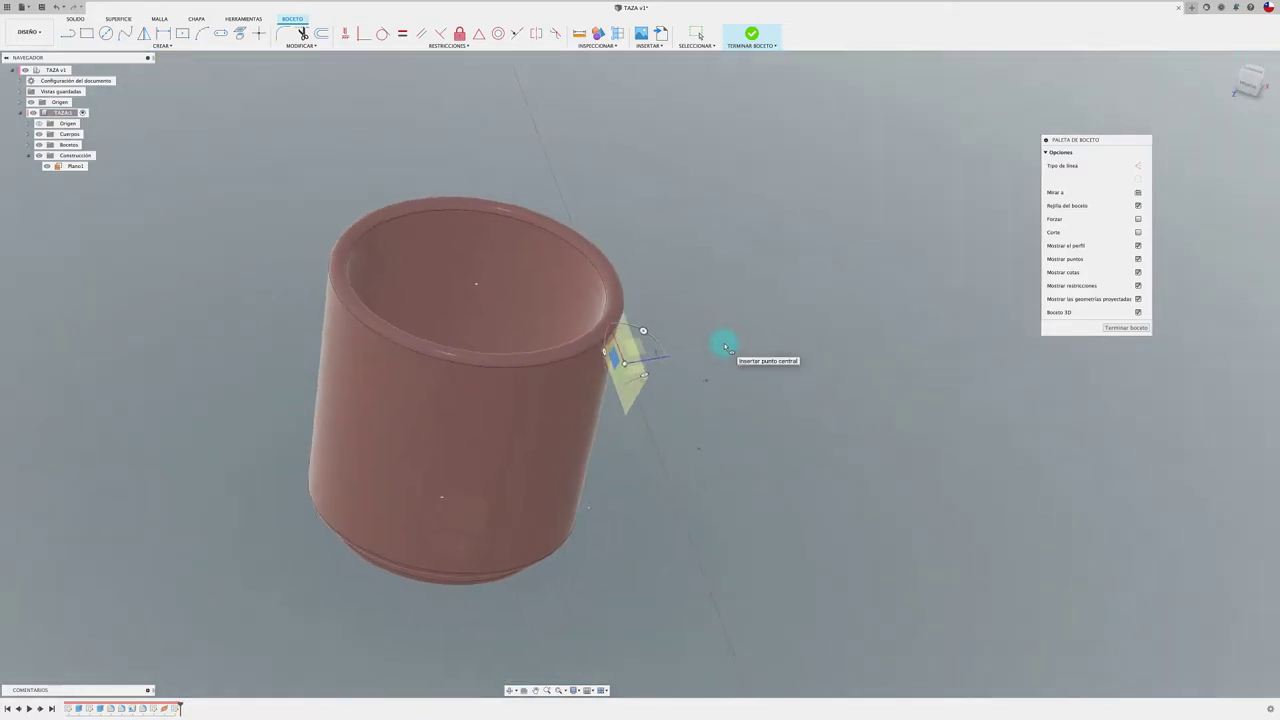
scroll(725, 347, "up", 1)
scroll(726, 347, "up", 2)
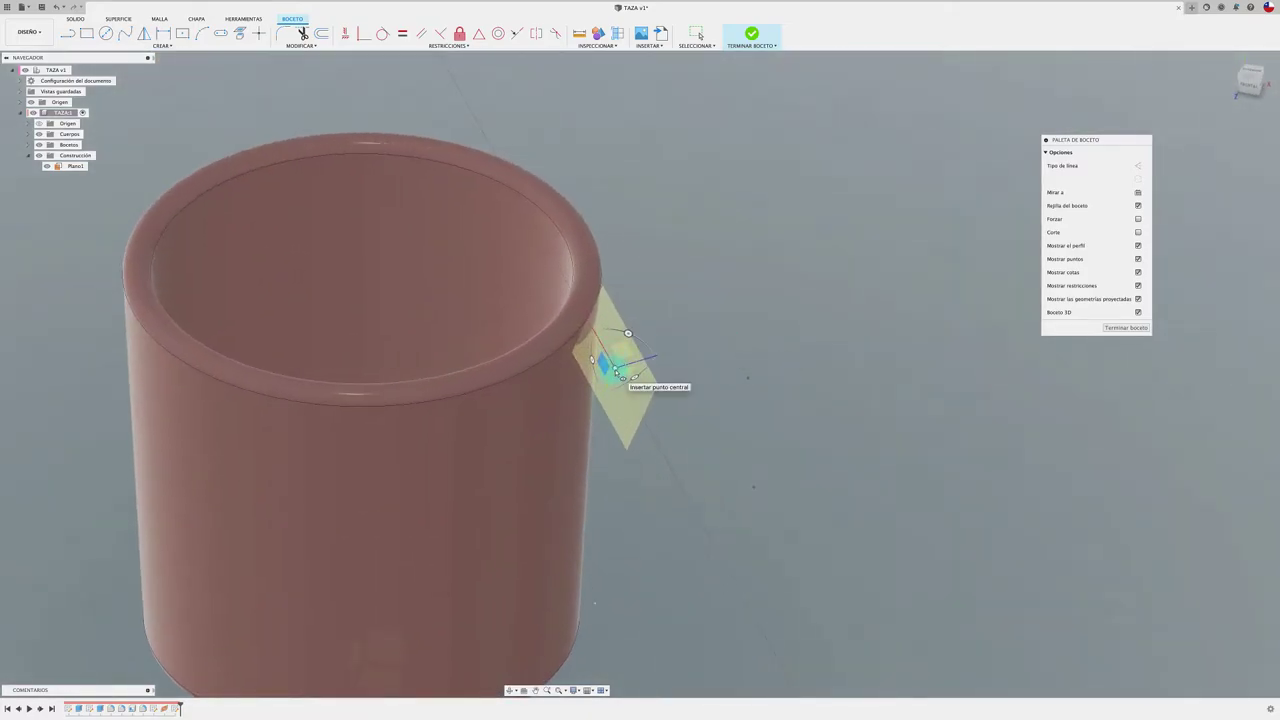
left_click(617, 371)
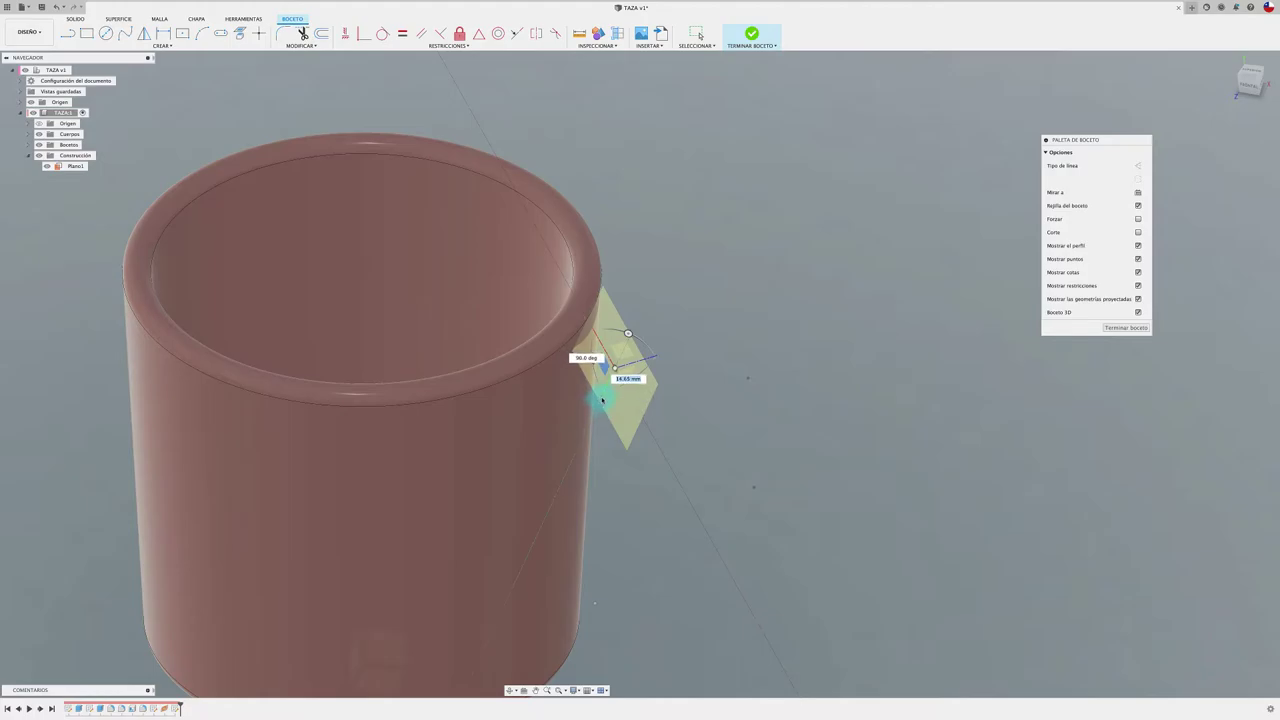
mouse_move(600, 401)
middle_mouse_down("shift")
mouse_move(590, 408)
mouse_move(734, 380)
mouse_move(722, 371)
middle_mouse_up("shift")
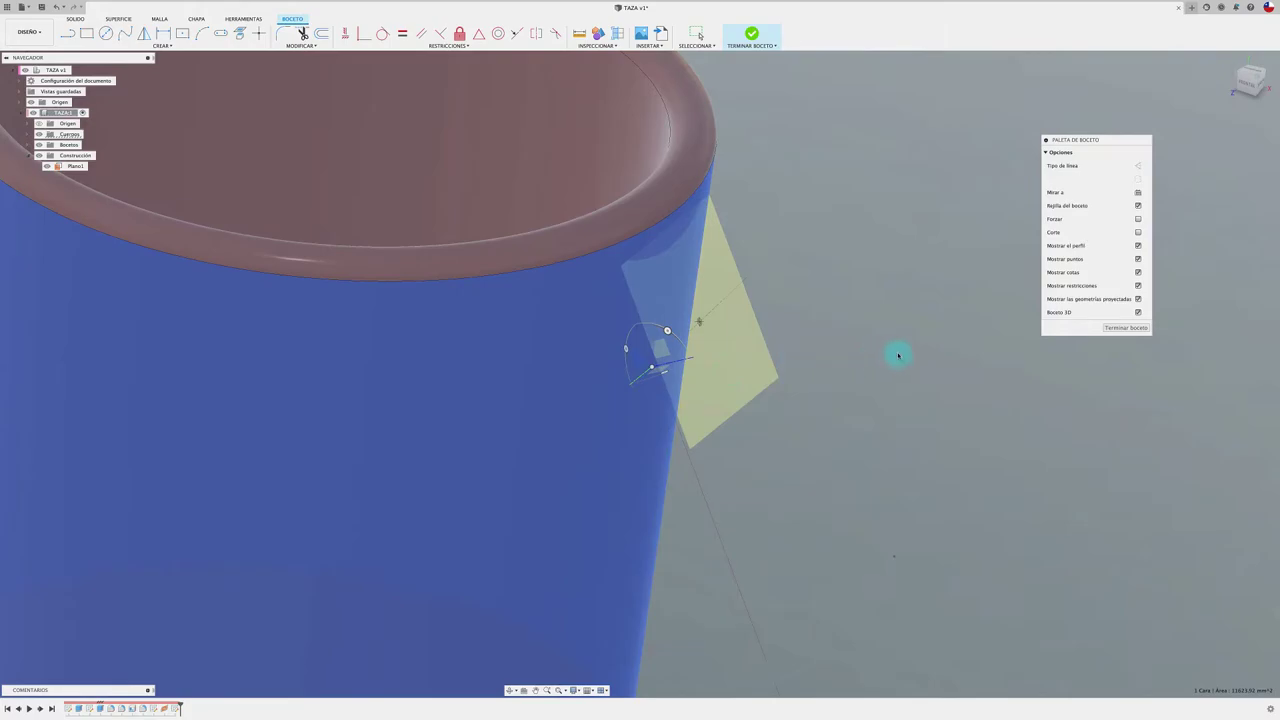
key("Escape")
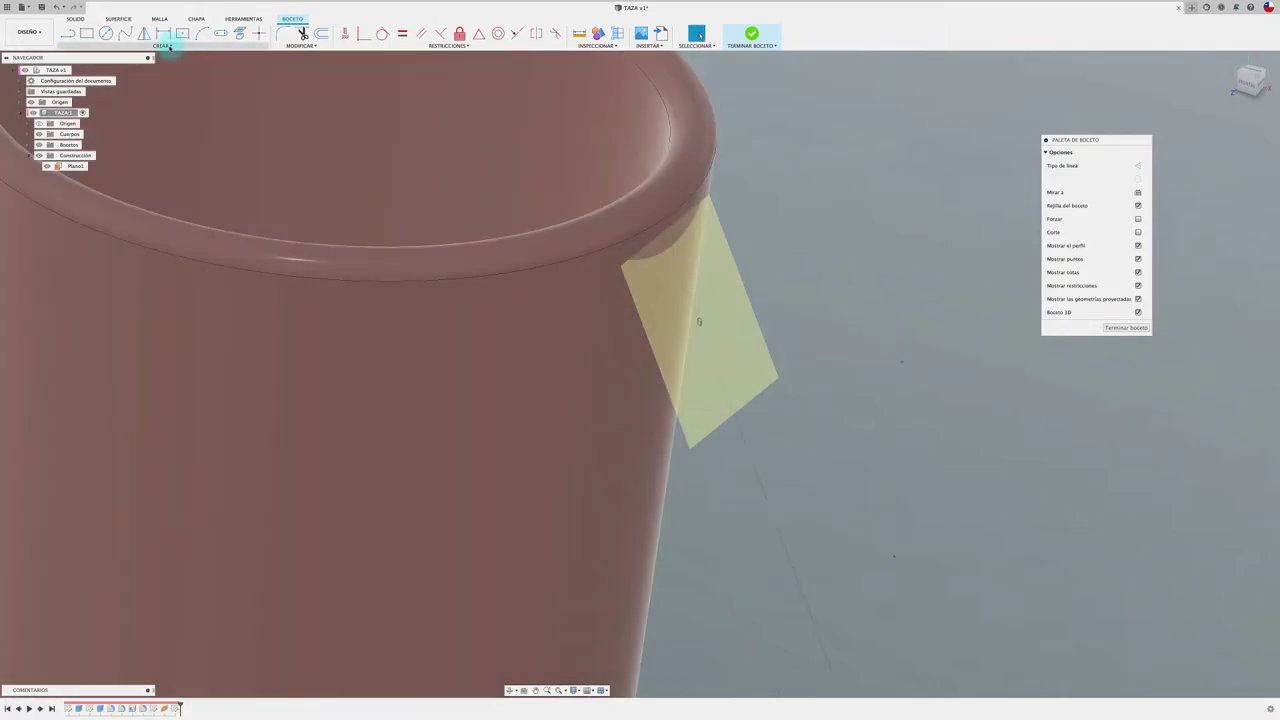
left_click(169, 46)
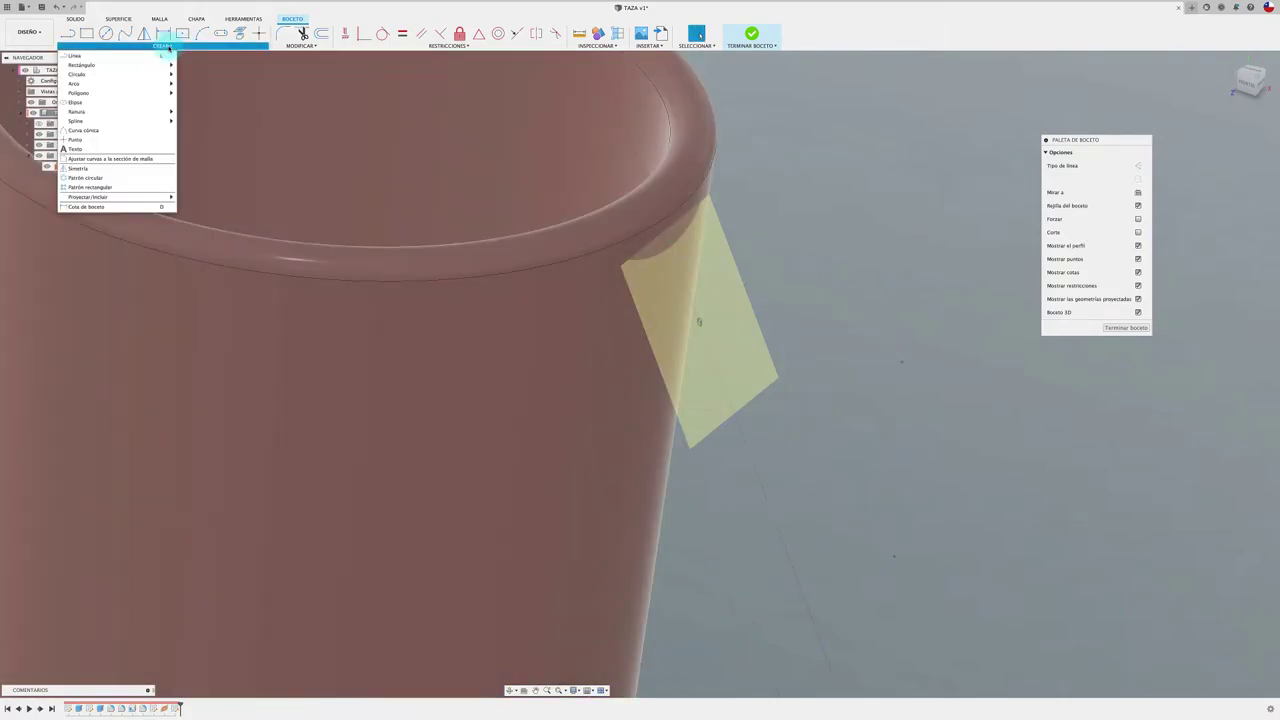
mouse_move(80, 93)
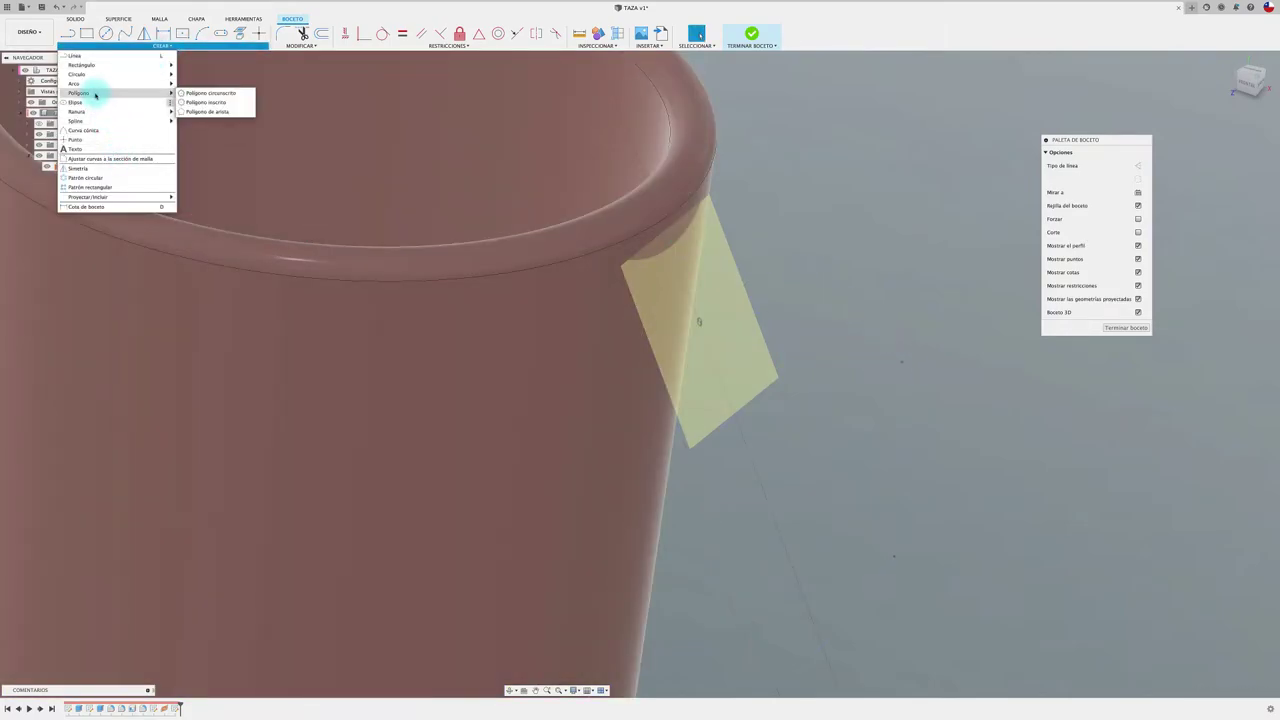
left_click(210, 93)
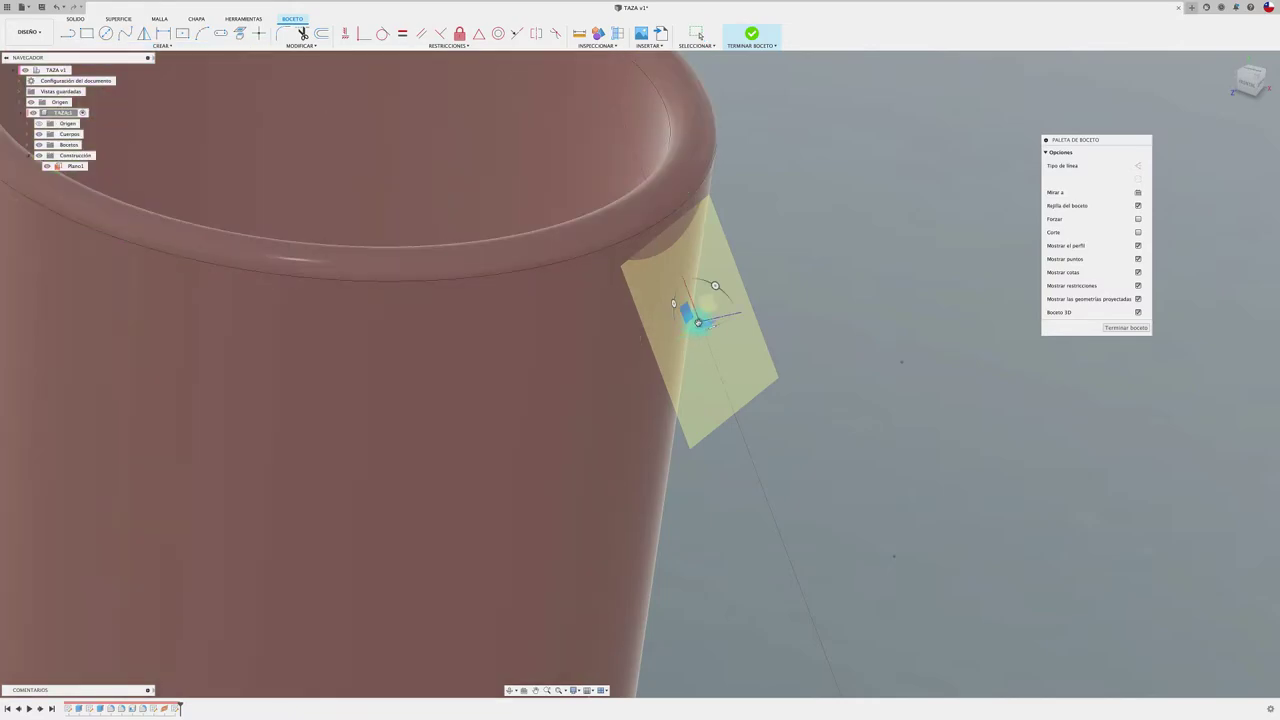
scroll(698, 322, "up", 1)
scroll(698, 322, "up", 2)
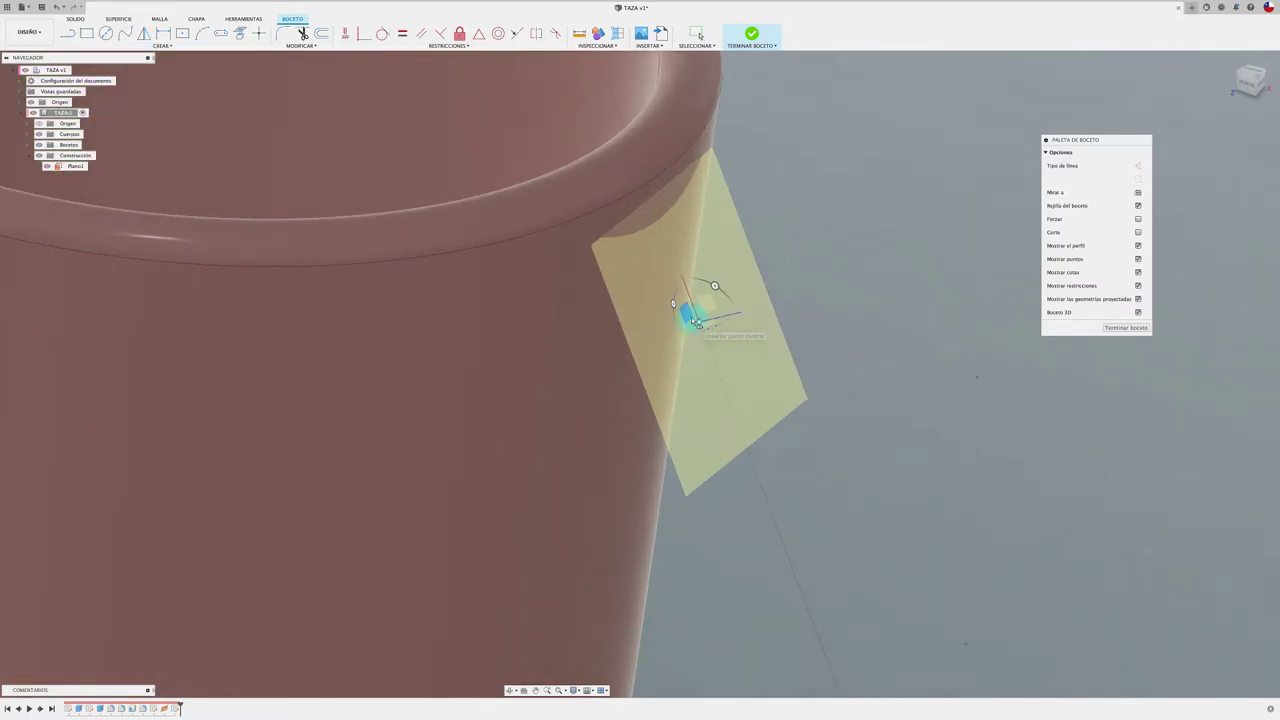
left_click(700, 322)
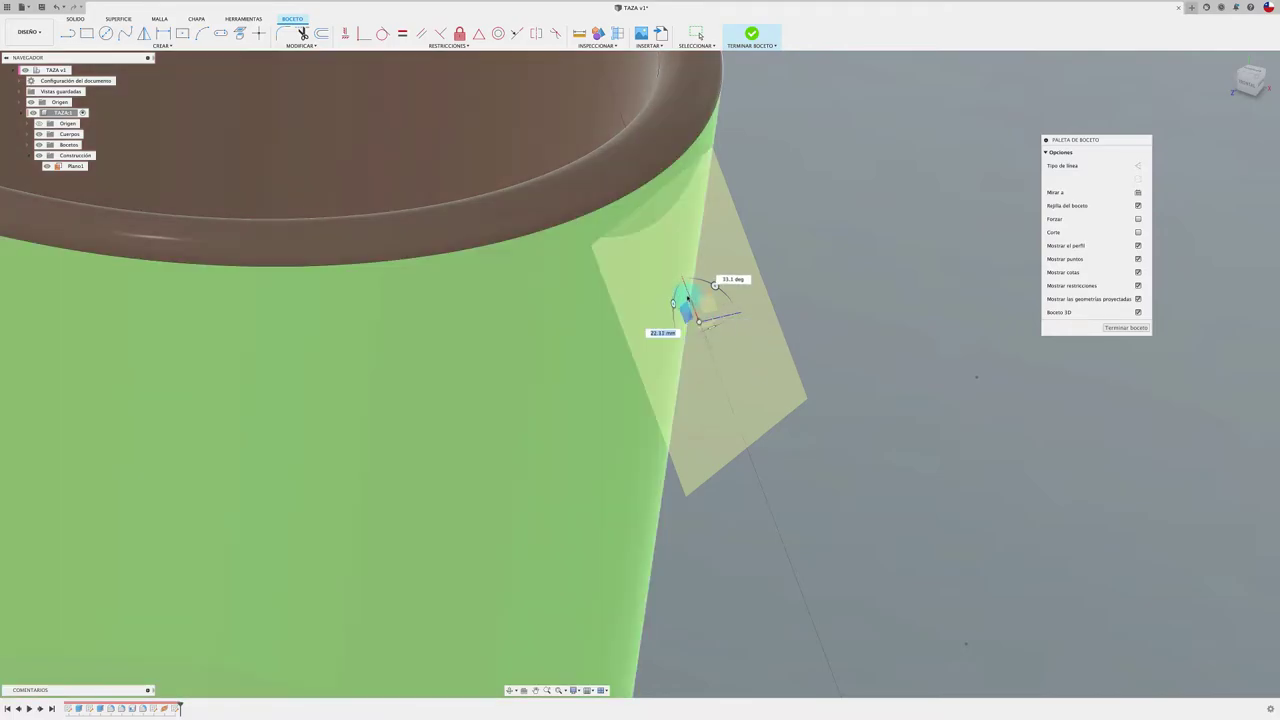
scroll(726, 318, "up", 2)
scroll(700, 320, "up", 1)
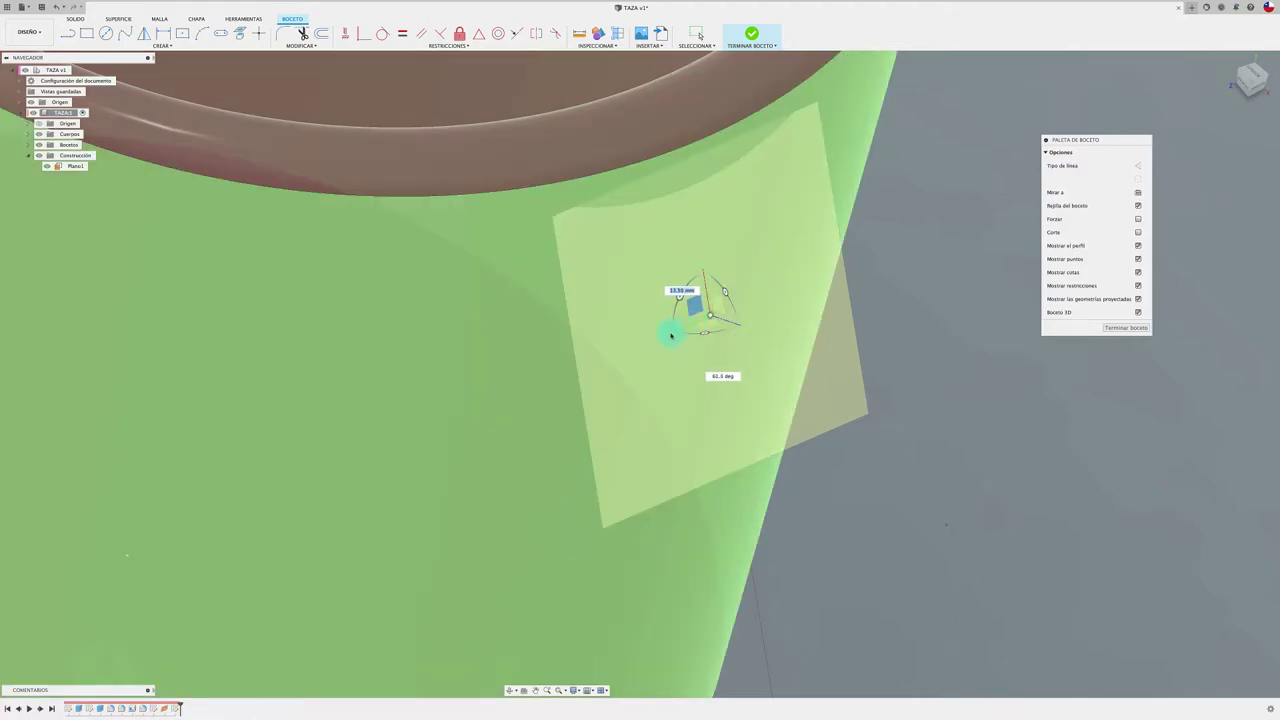
scroll(675, 333, "down", 1)
scroll(681, 333, "down", 1)
scroll(684, 331, "down", 2)
scroll(690, 329, "up", 2)
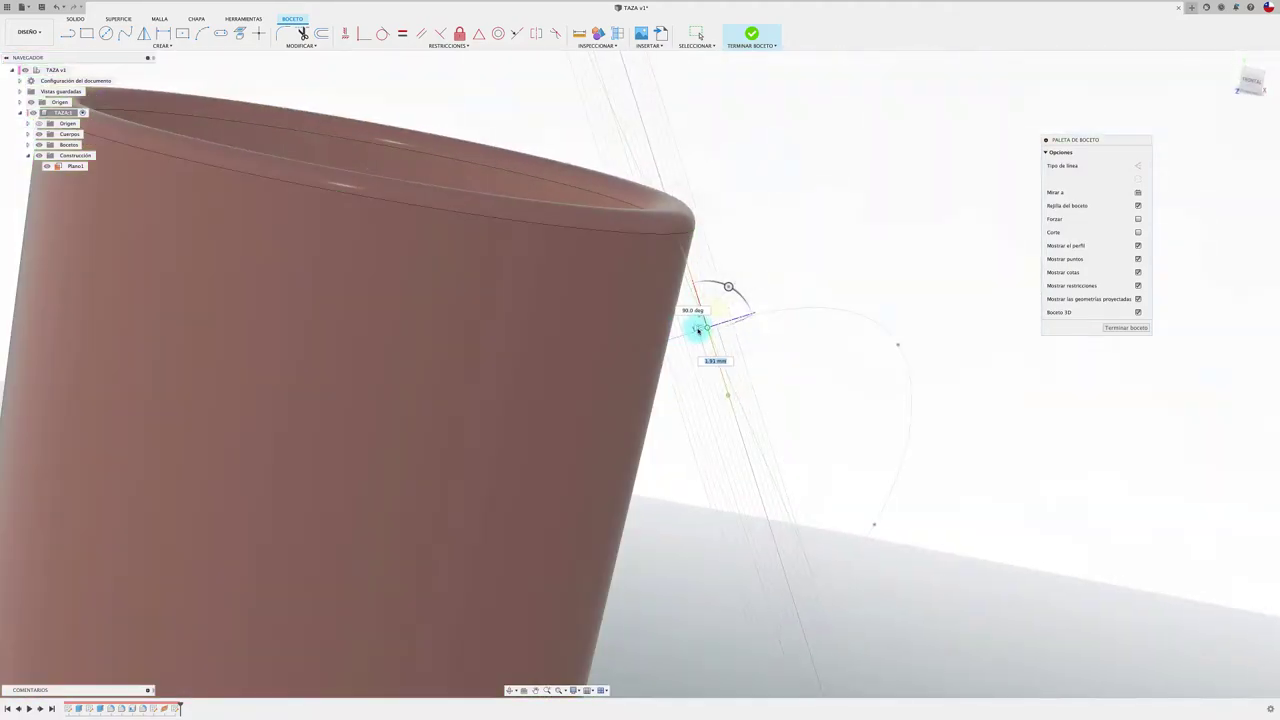
middle_click_drag(707, 348, 709, 343, "shift")
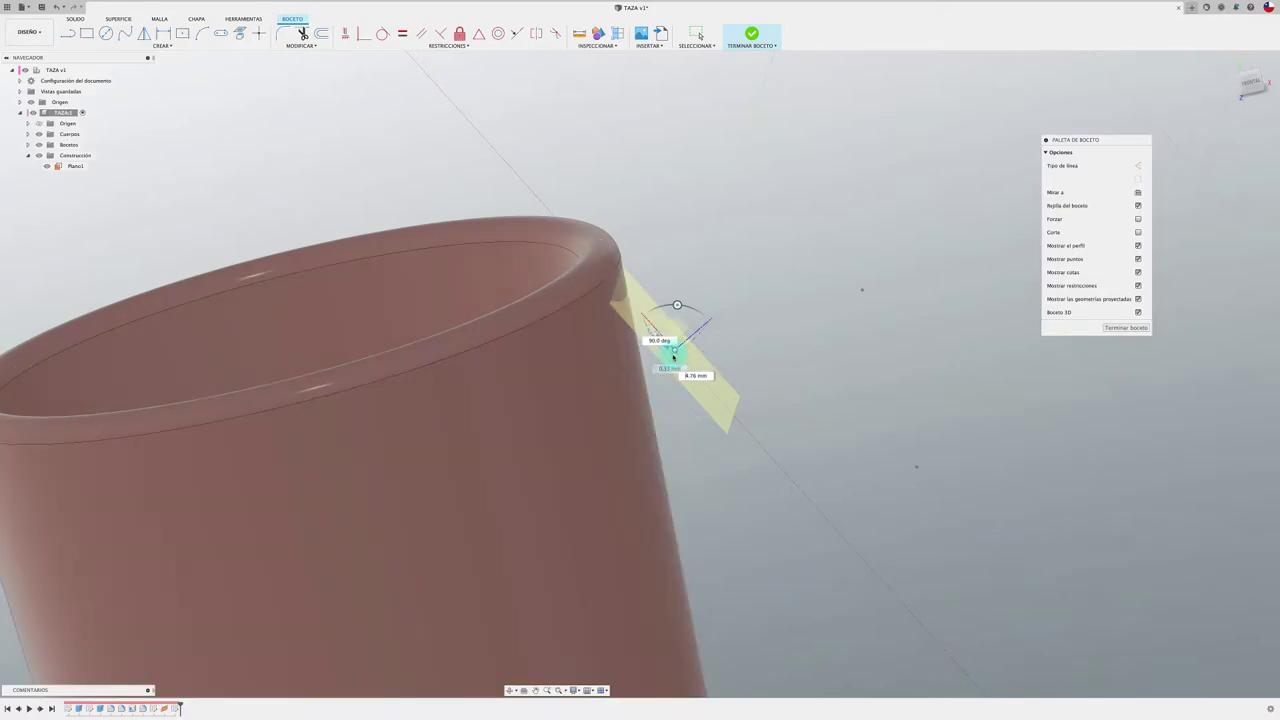
middle_click_drag(673, 355, 917, 291, "shift")
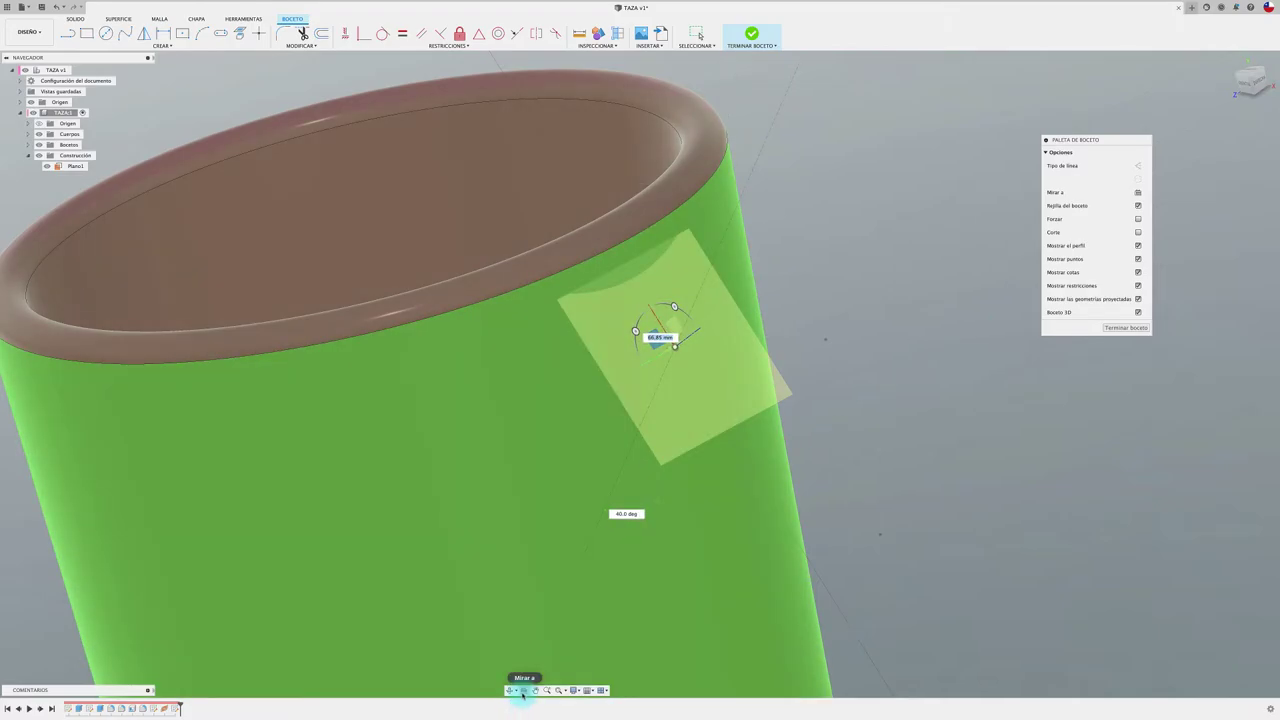
left_click(523, 690)
left_click_drag(751, 347, 1108, 133)
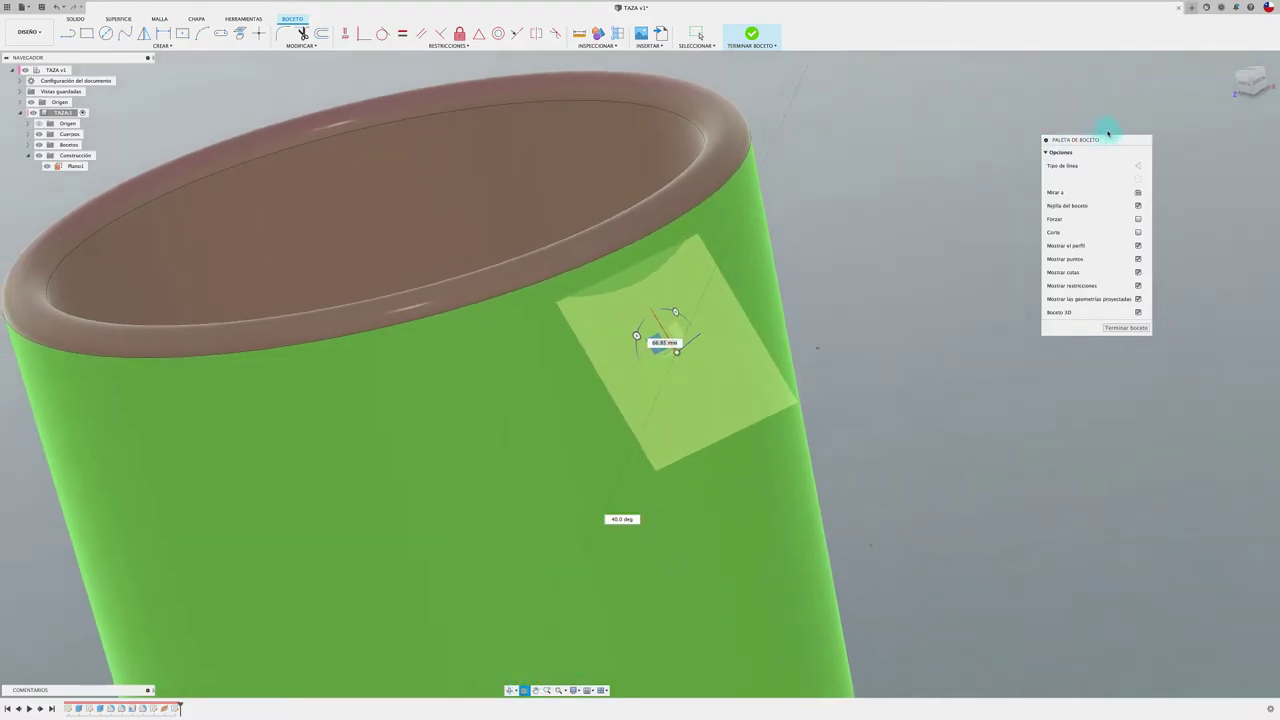
mouse_move(877, 303)
left_mouse_down()
mouse_move(764, 382)
mouse_move(866, 354)
mouse_move(710, 372)
mouse_move(701, 359)
left_mouse_up()
middle_click_drag(701, 359, 700, 357, "shift")
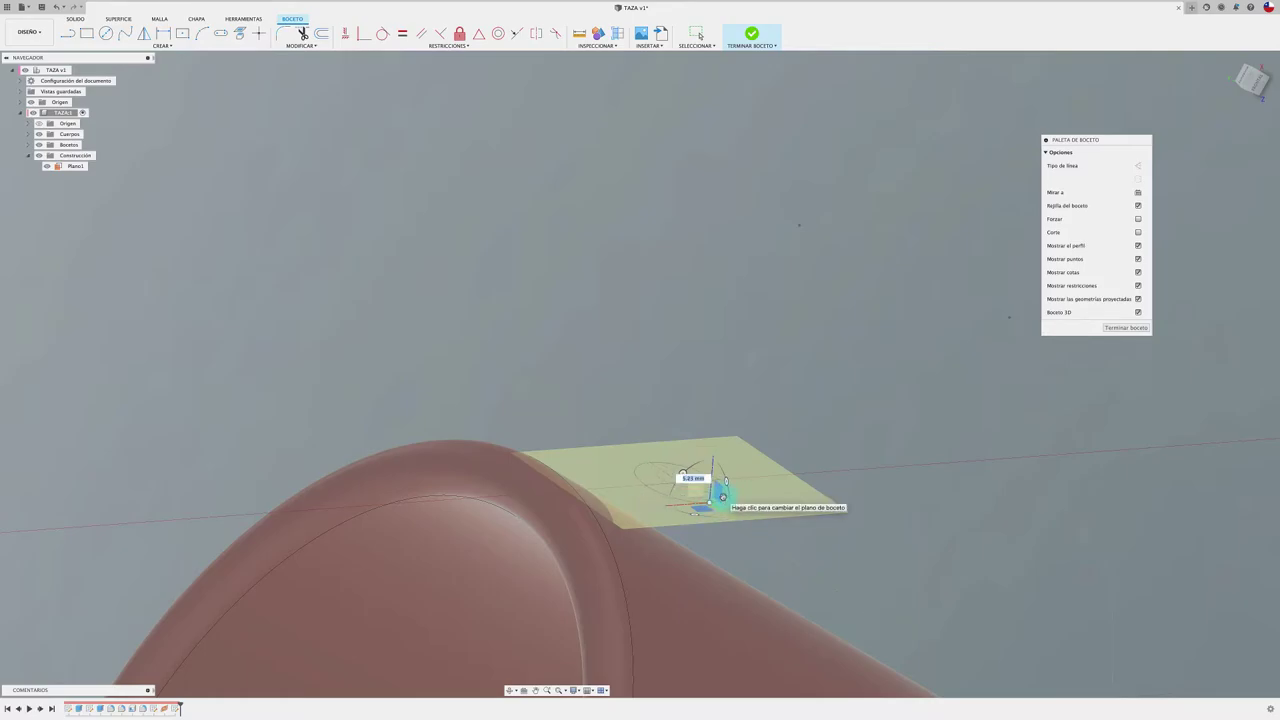
left_click(720, 492)
middle_click_drag(786, 457, 773, 470, "shift")
left_click(773, 470)
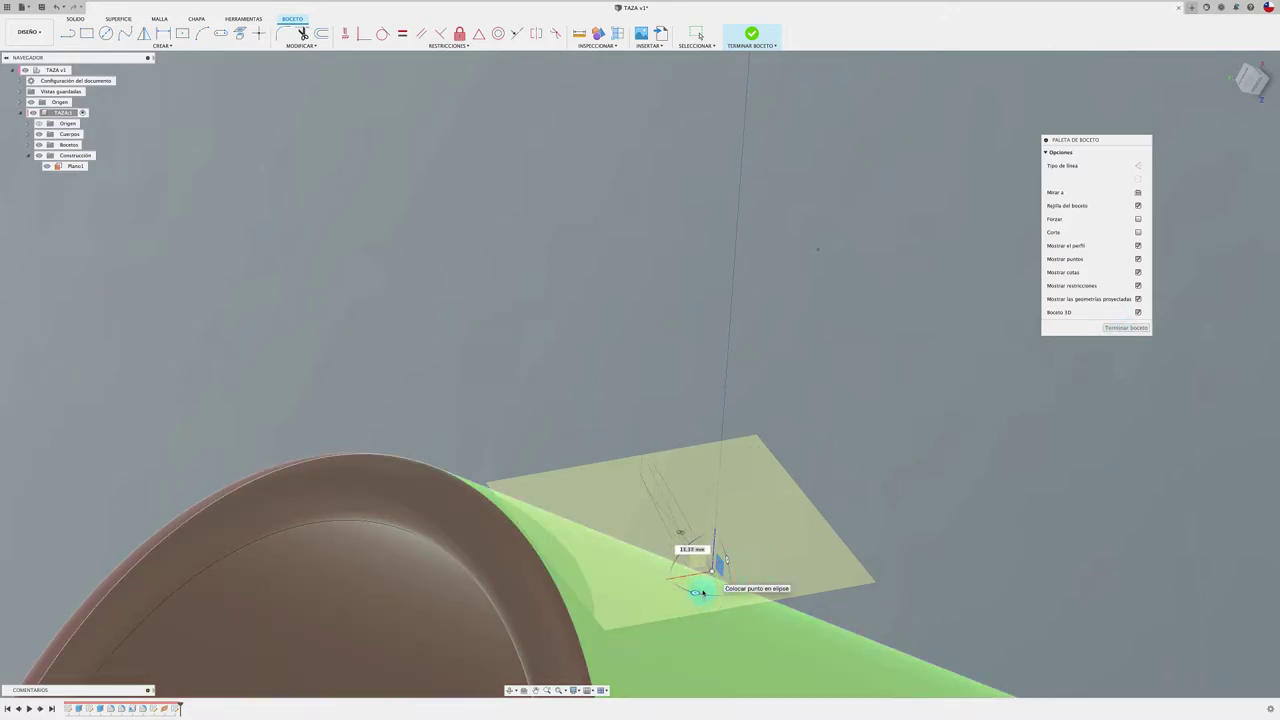
key("Escape")
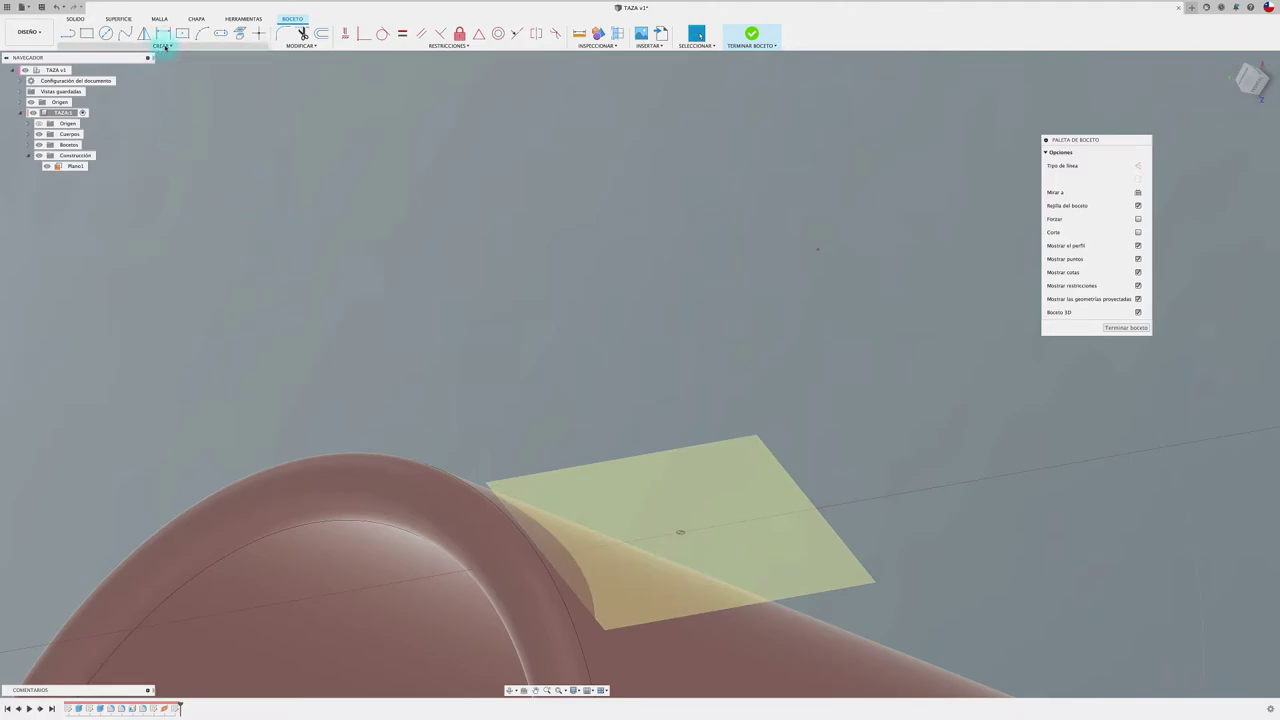
Step: Draw a small ellipse centred on the handle curve's upper end and finish the sketch
left_click(161, 45)
left_click(114, 102)
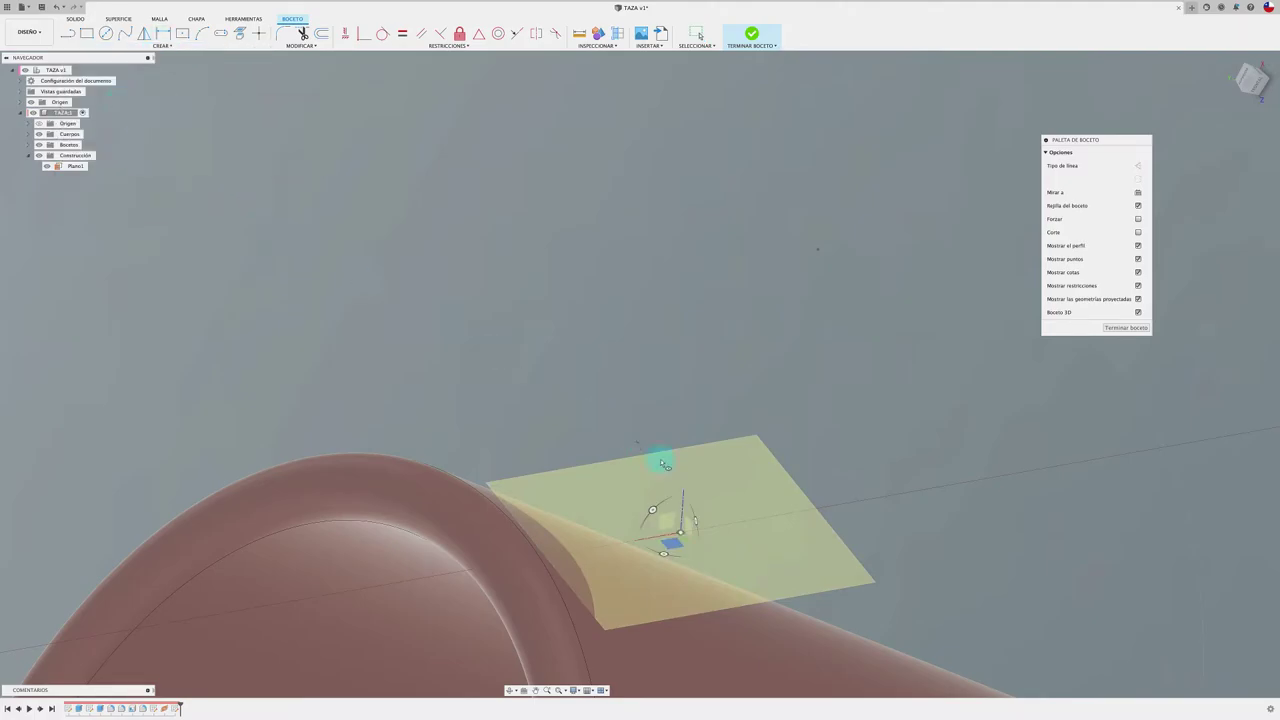
left_click(680, 535)
left_click(705, 566)
left_click(1110, 328)
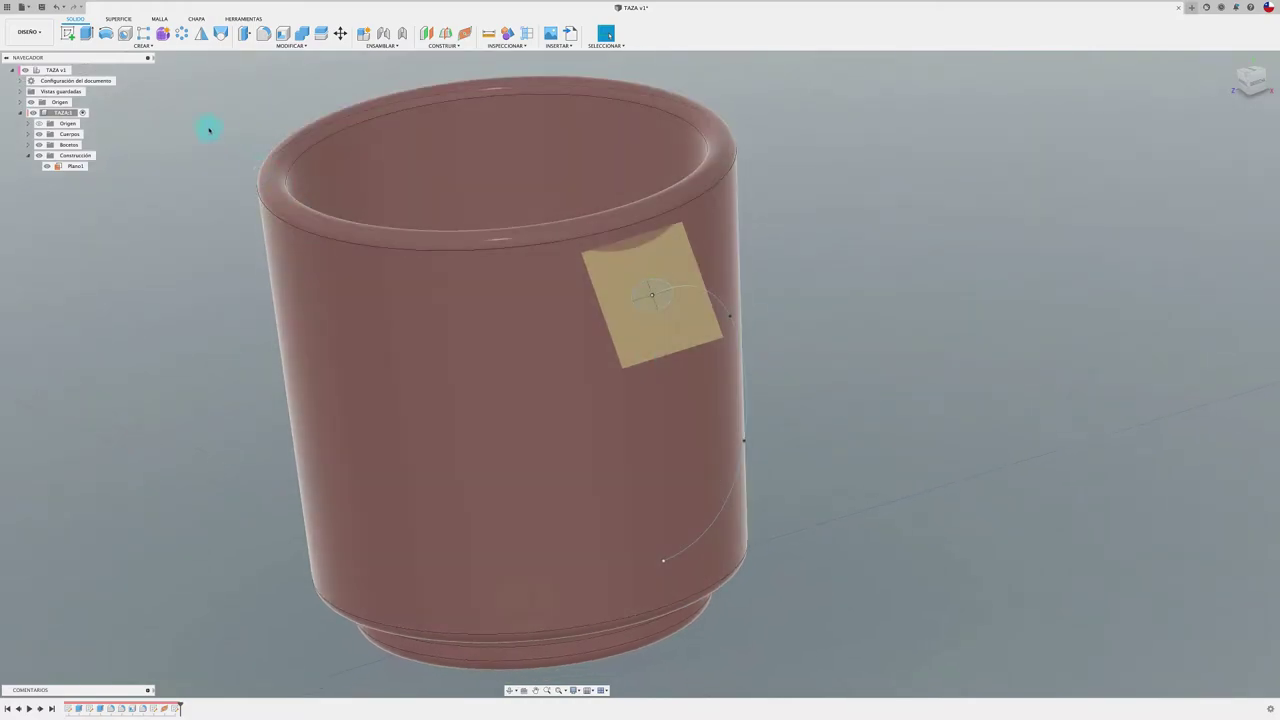
Step: Sweep the small ellipse profile along the curved handle path to create a solid handle body
left_click(145, 45)
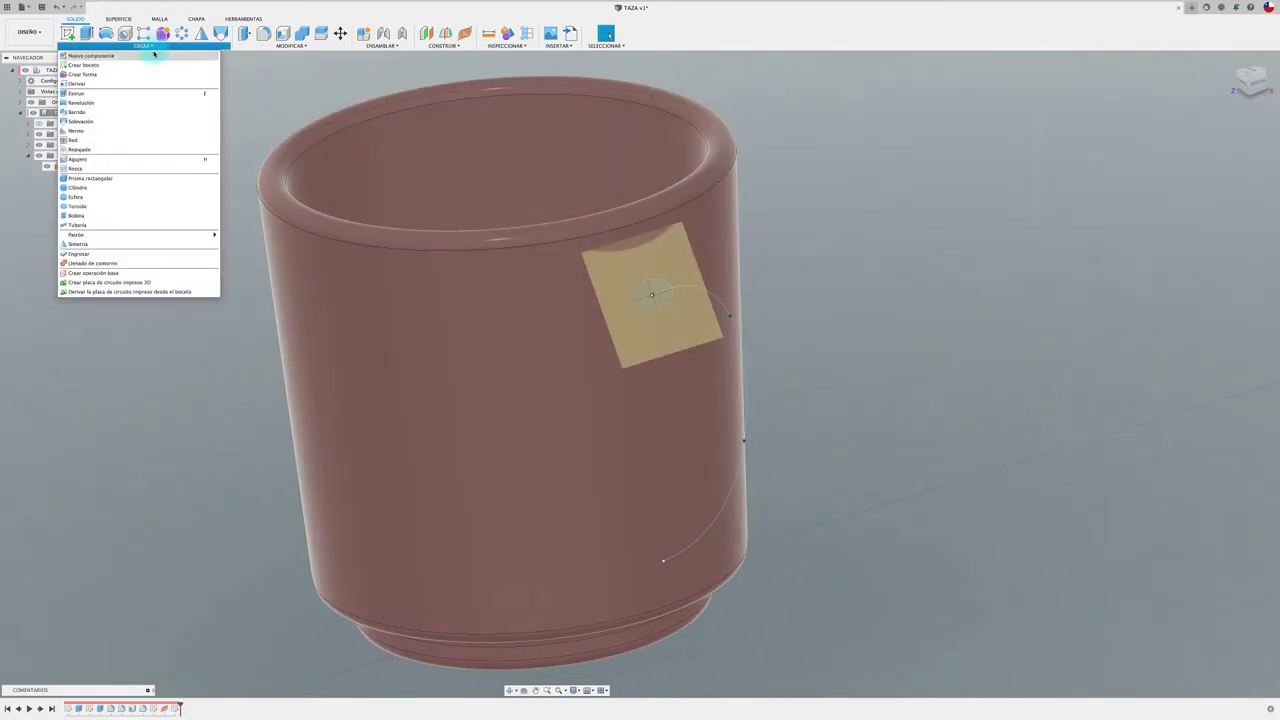
left_click(114, 111)
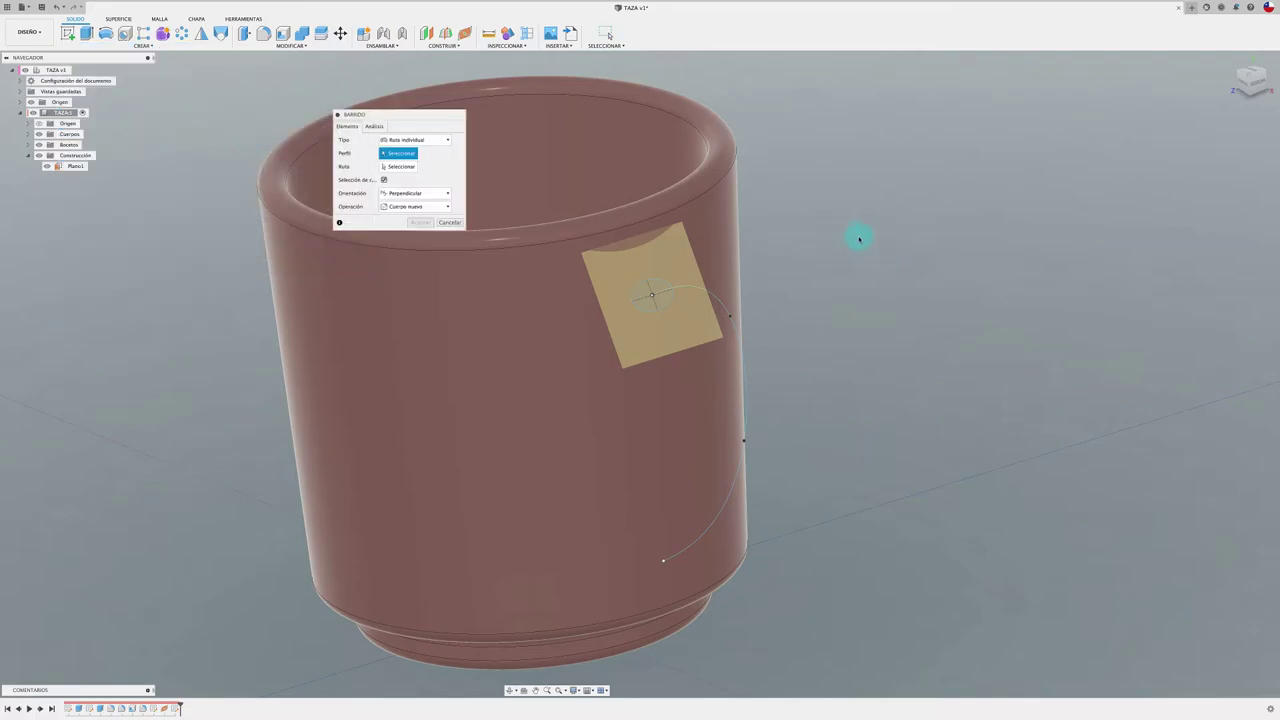
left_click_drag(455, 114, 952, 144)
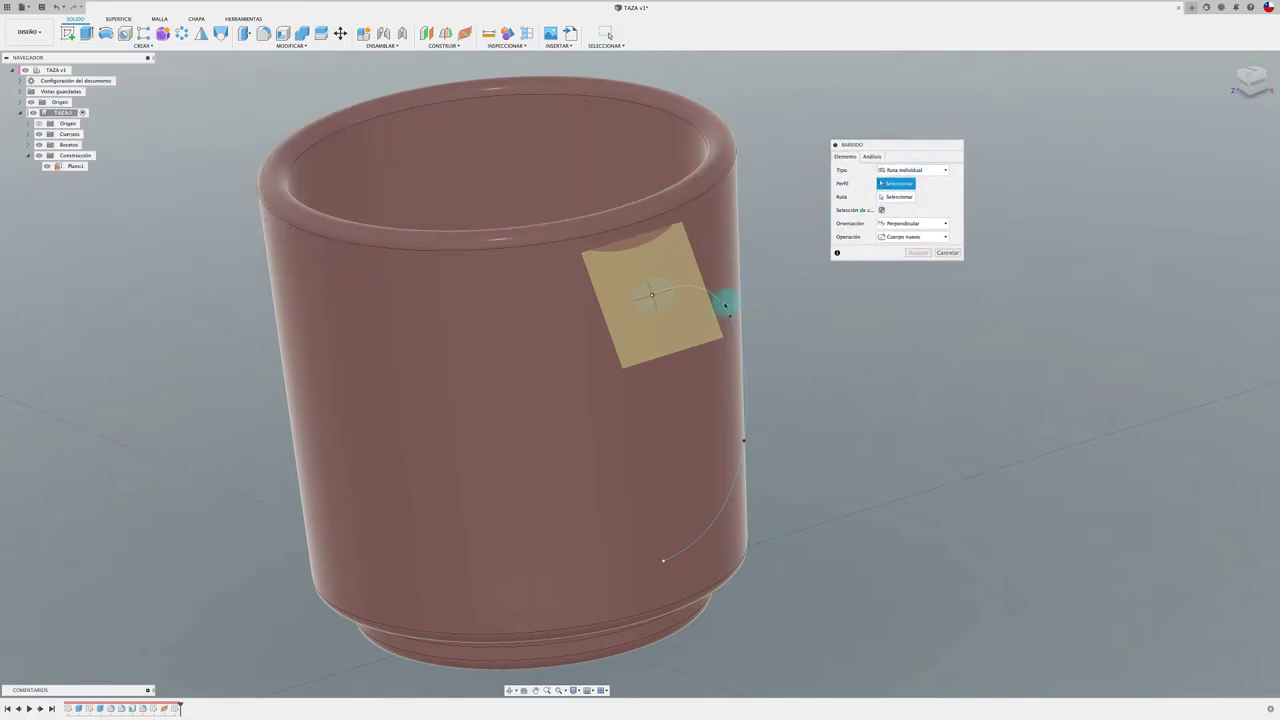
left_click(663, 301)
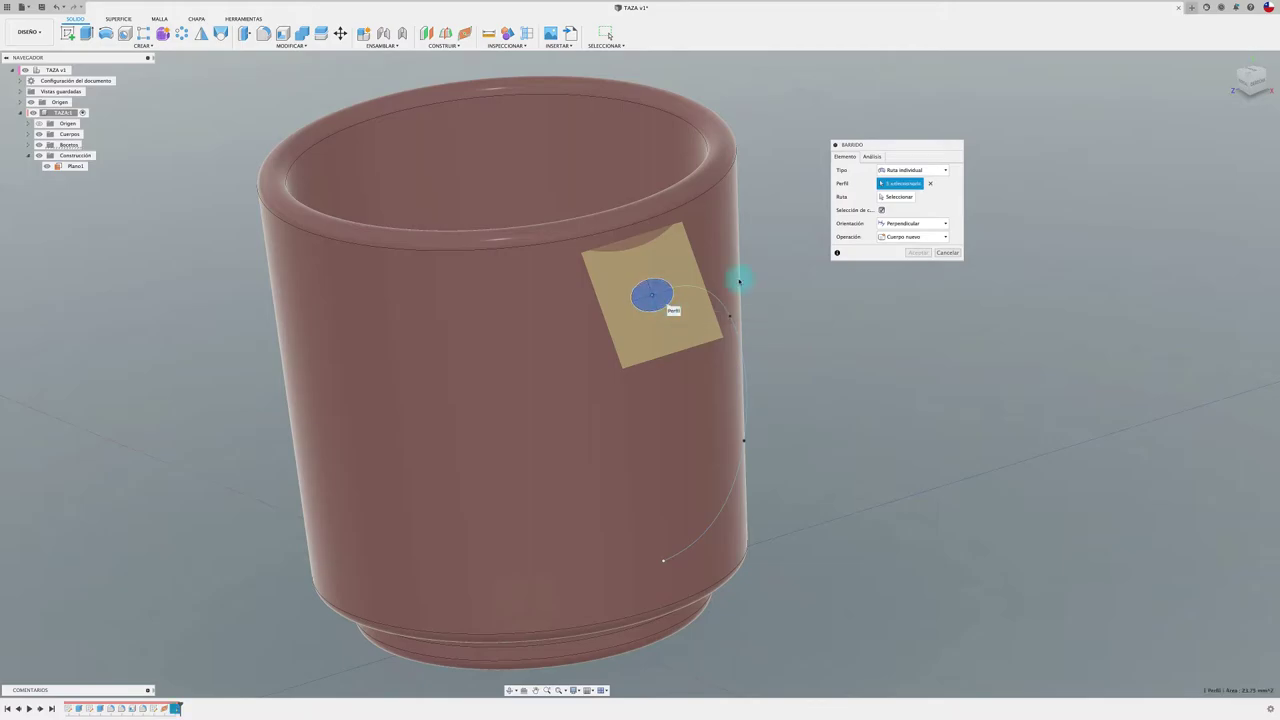
left_click(899, 197)
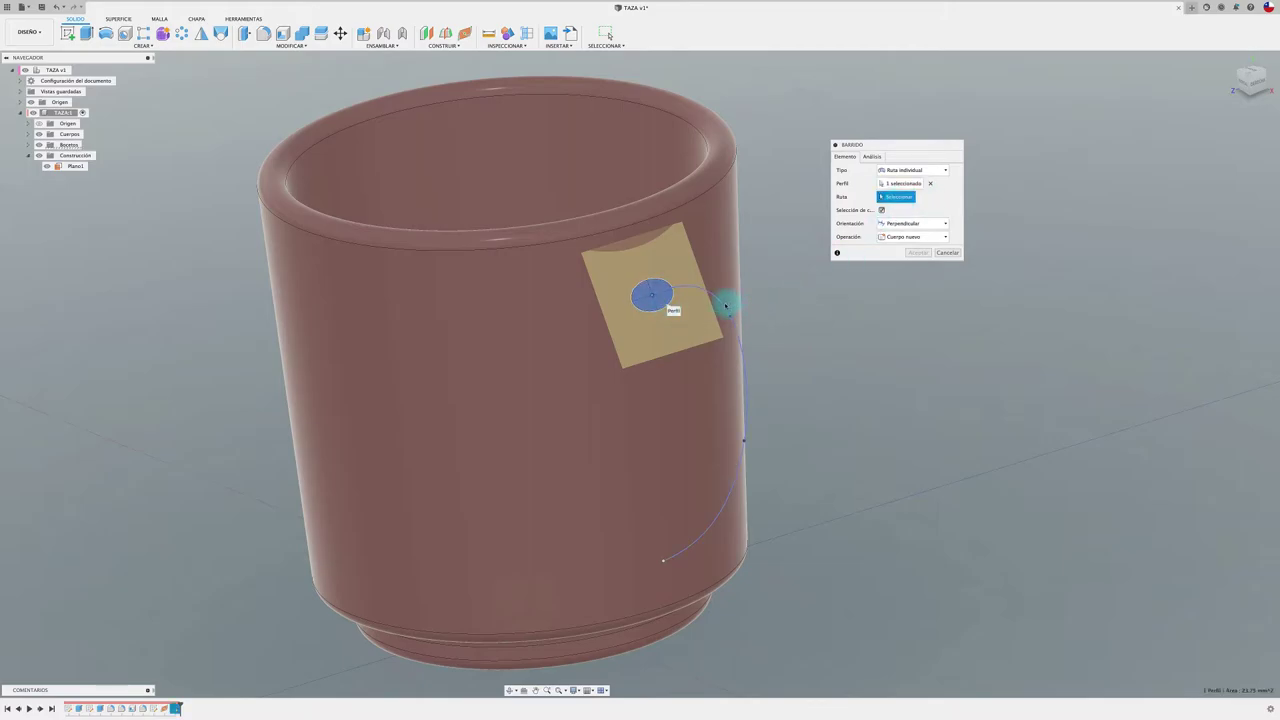
left_click(725, 305)
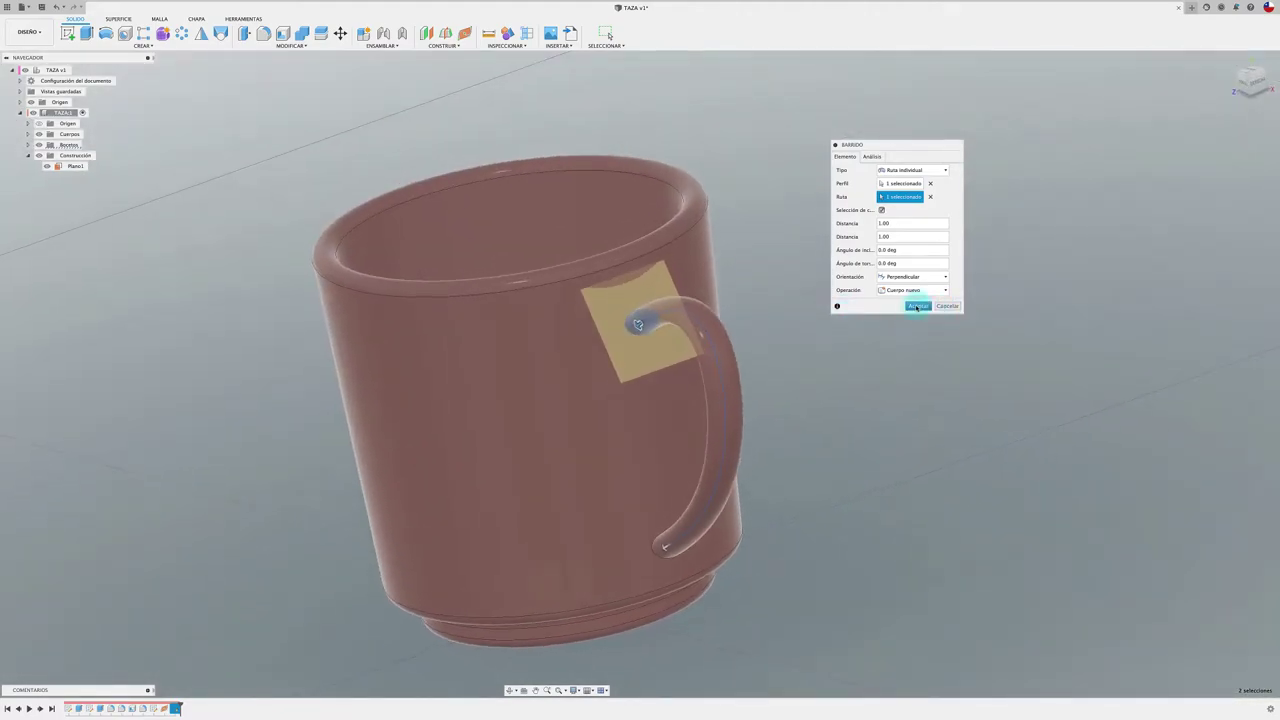
left_click(917, 306)
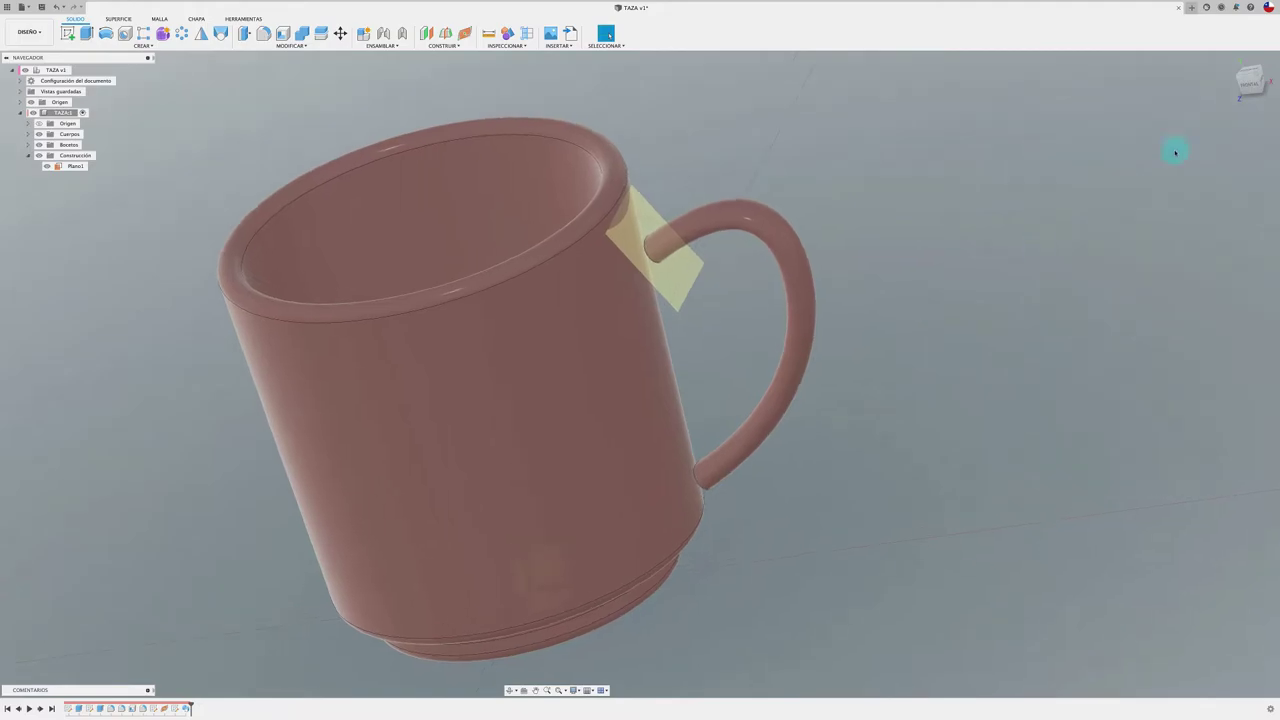
left_click(1248, 88)
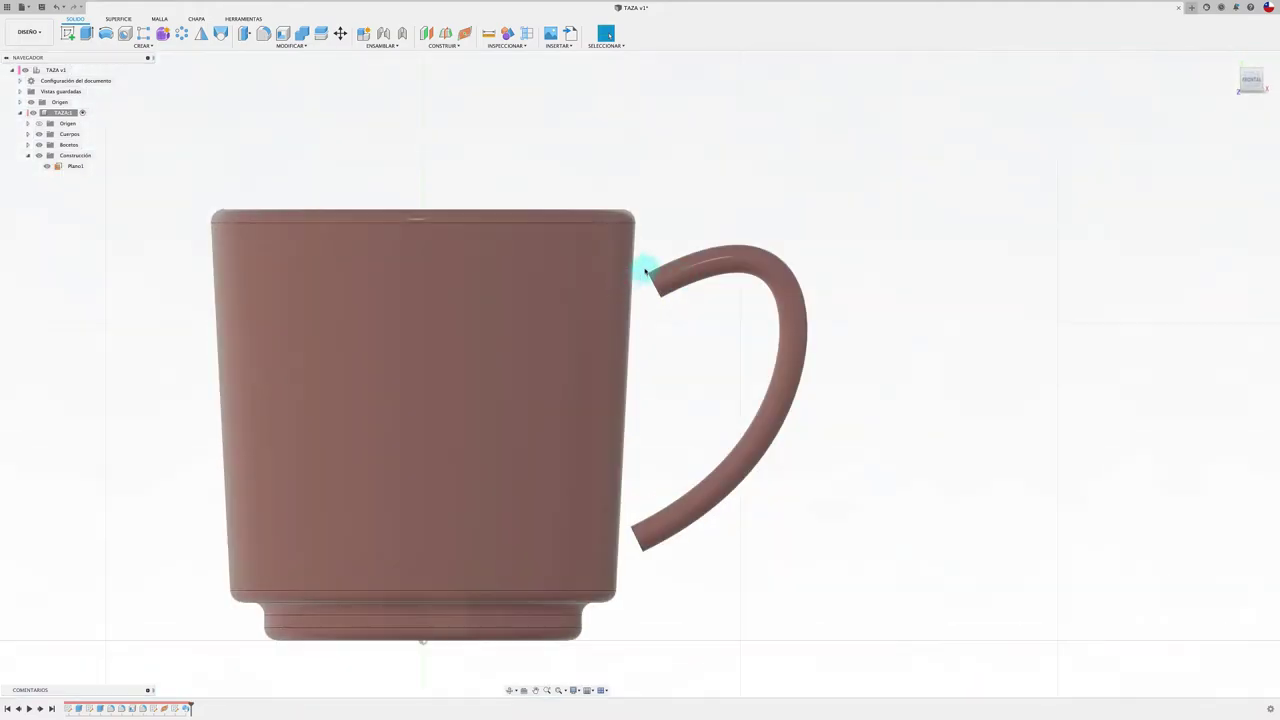
mouse_move(657, 391)
middle_mouse_down("shift")
mouse_move(690, 404)
mouse_move(740, 151)
middle_mouse_up("shift")
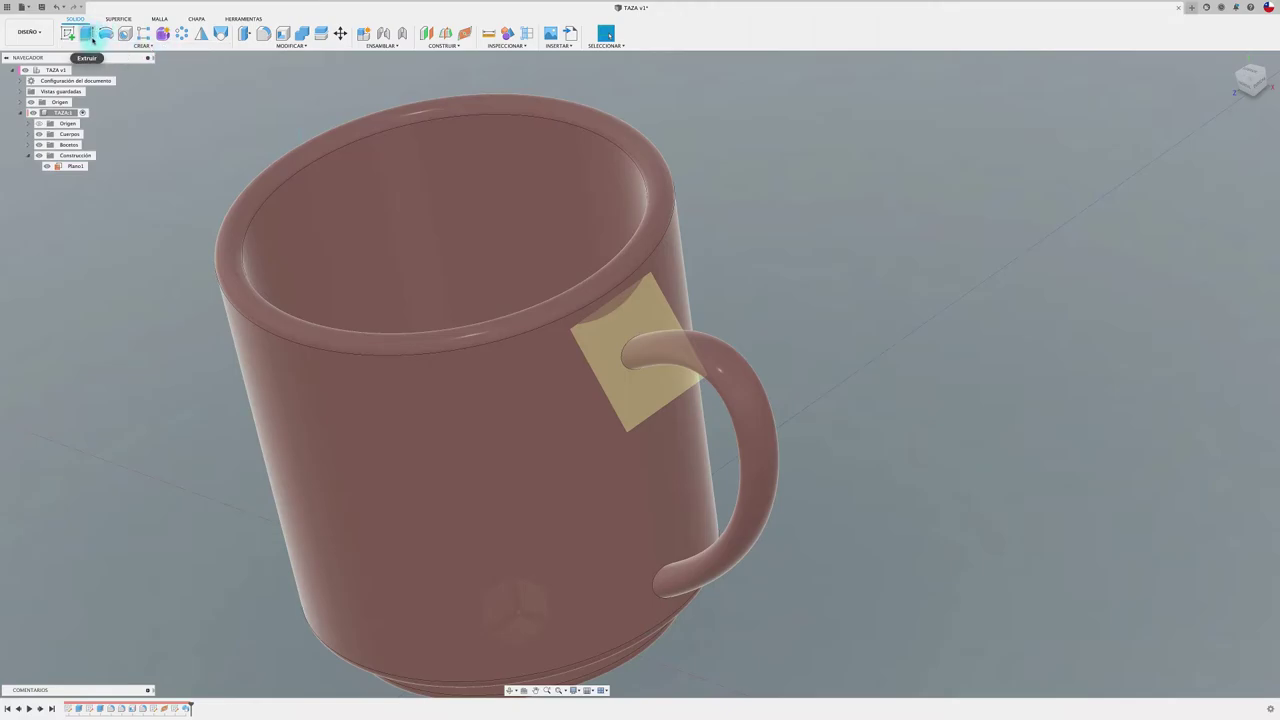
Step: Extrude the lower handle end face 'To Object' up to the mug body, joined
left_click(92, 38)
scroll(726, 449, "up", 3)
scroll(726, 449, "up", 3)
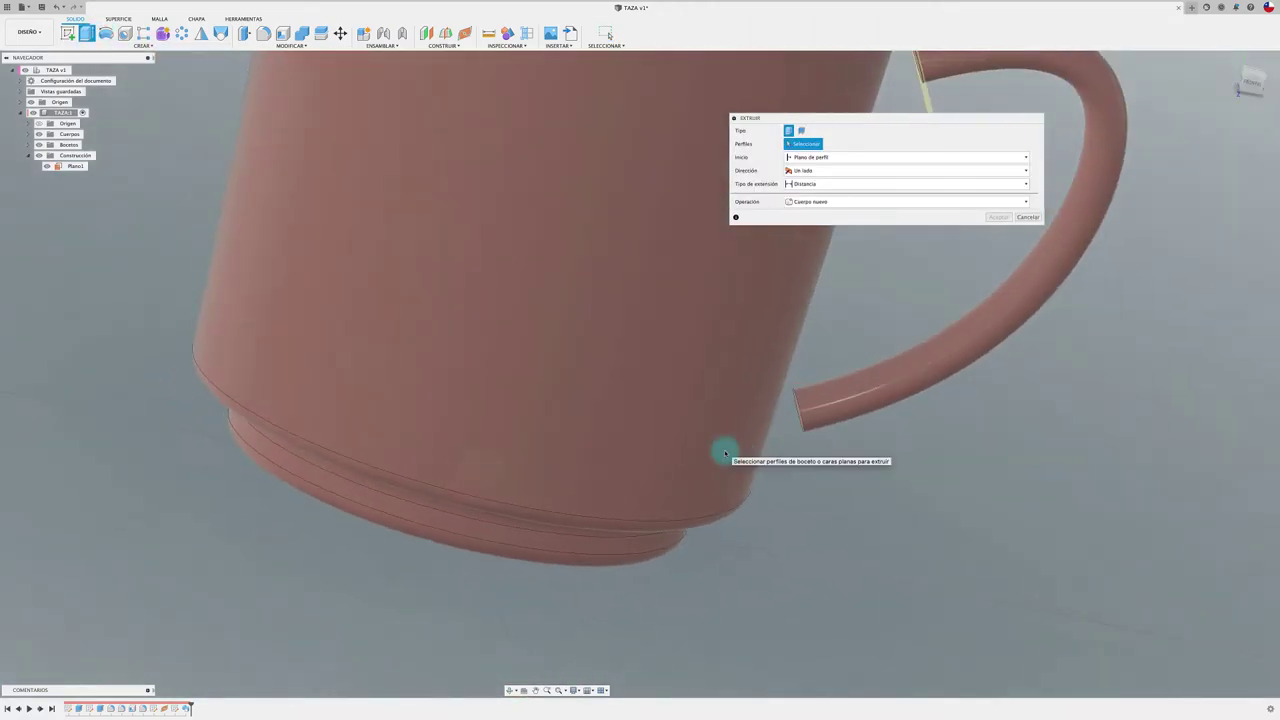
scroll(781, 432, "up", 2)
left_click(774, 474)
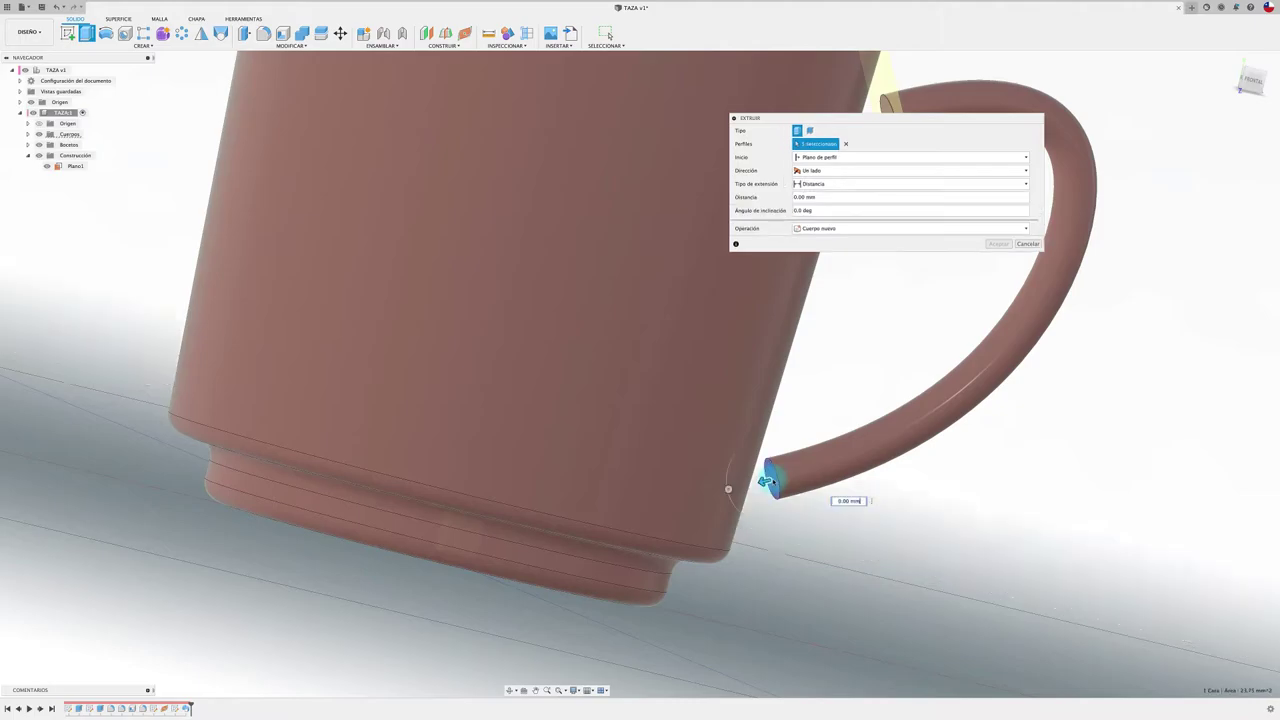
left_click_drag(950, 481, 833, 499)
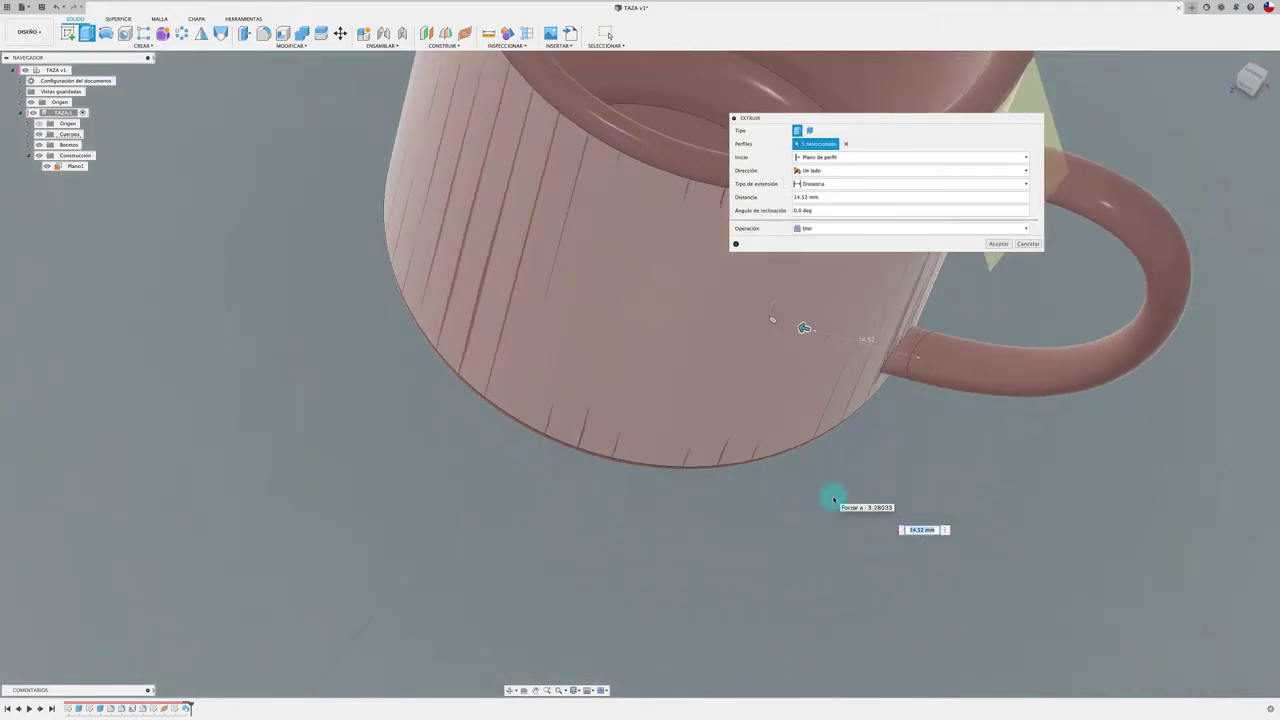
mouse_move(833, 499)
middle_mouse_down("shift")
mouse_move(810, 424)
mouse_move(793, 445)
mouse_move(671, 466)
middle_mouse_up("shift")
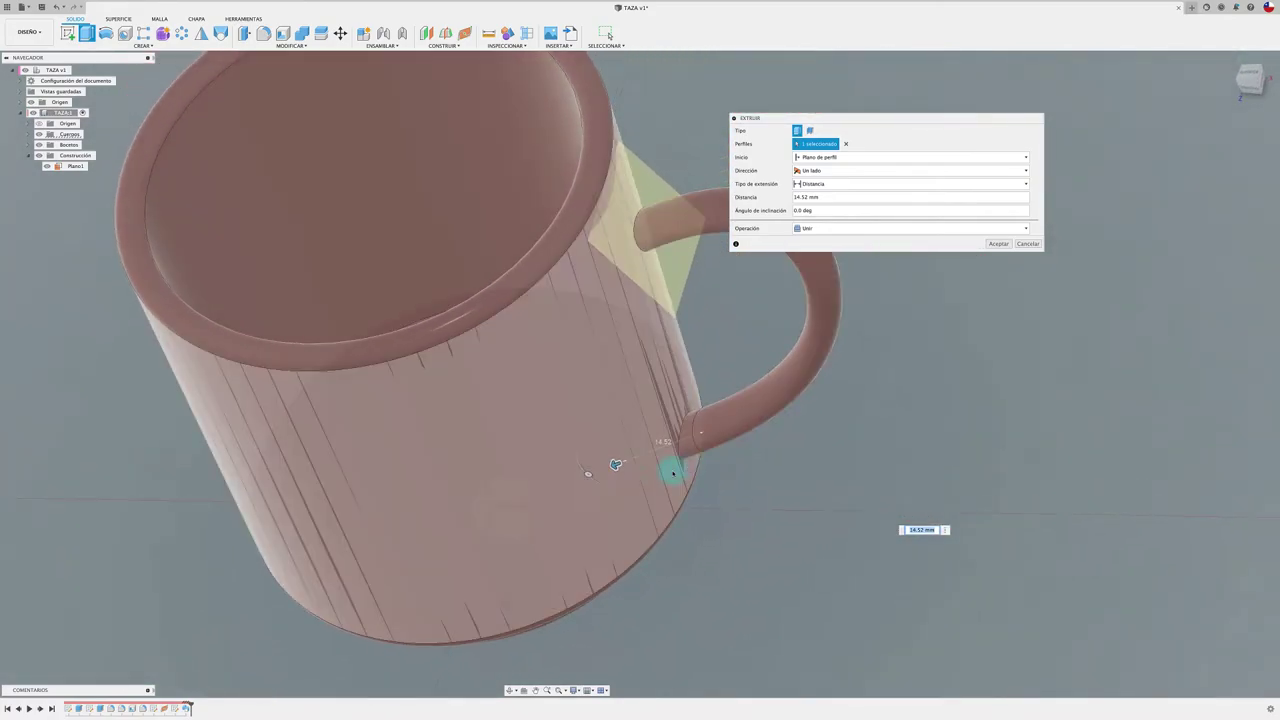
left_click_drag(608, 457, 689, 443)
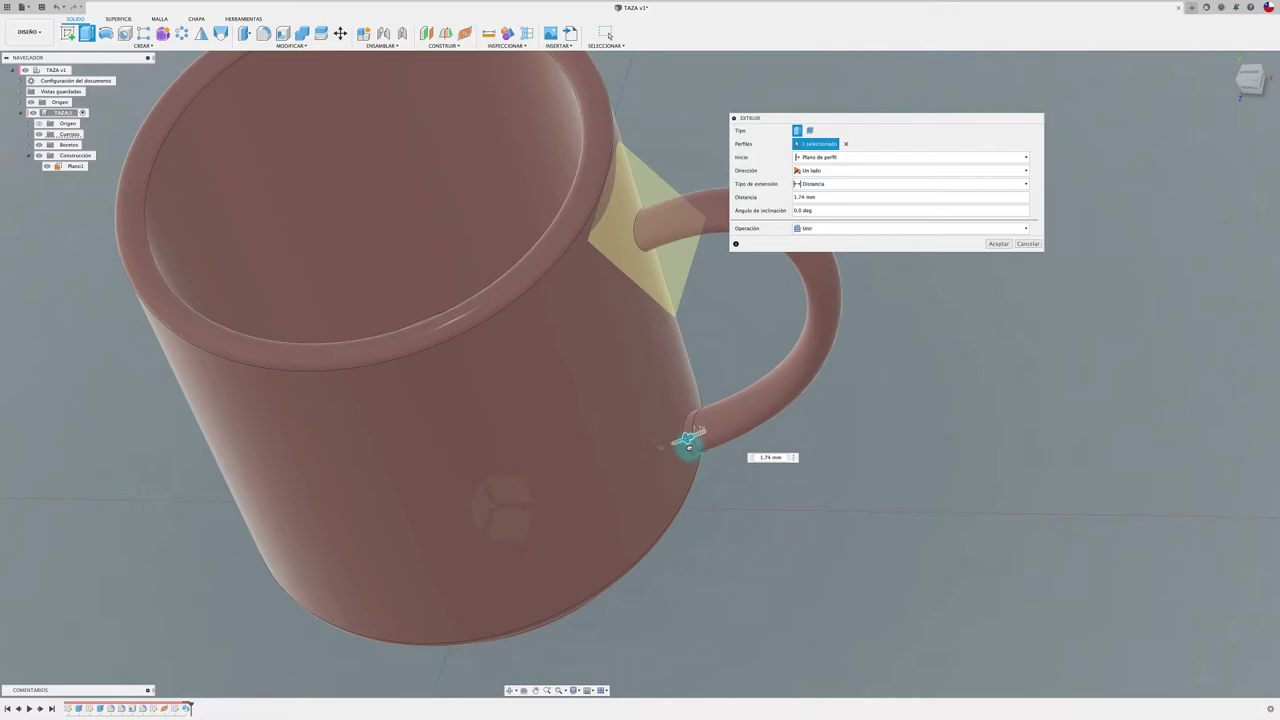
middle_click_drag(757, 474, 757, 480, "shift")
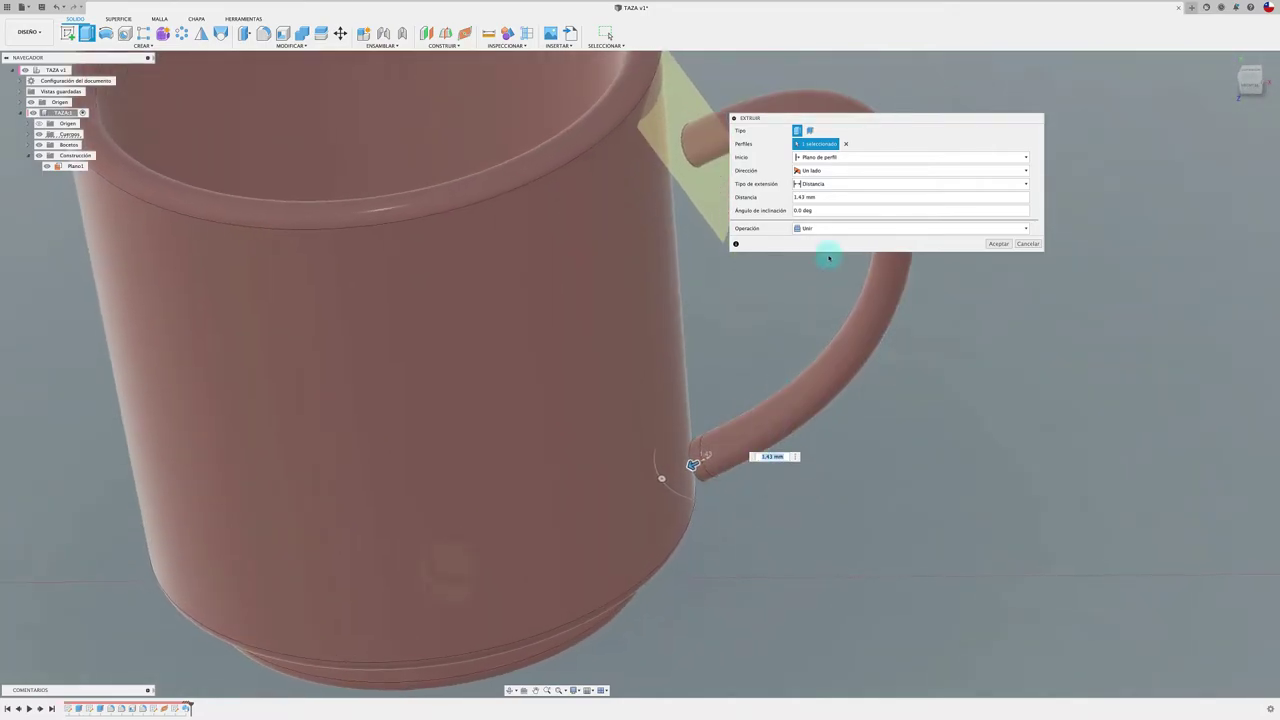
left_click(829, 184)
left_click(815, 205)
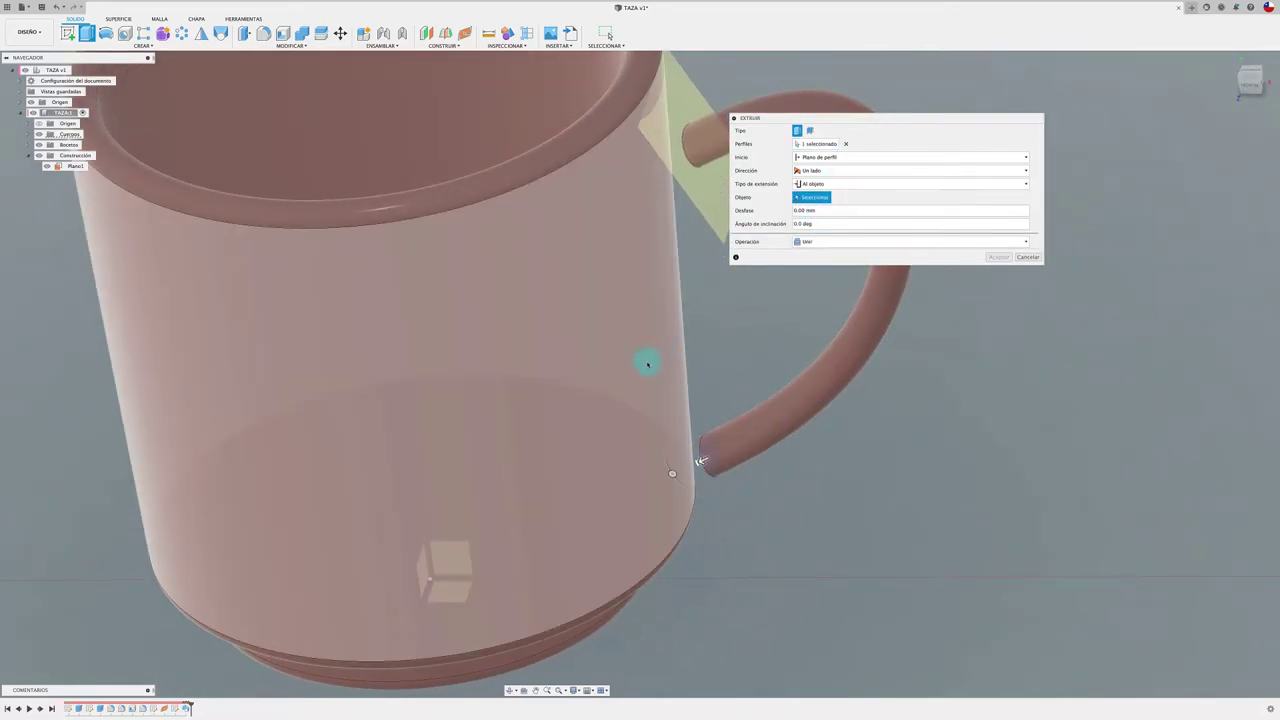
left_click(647, 364)
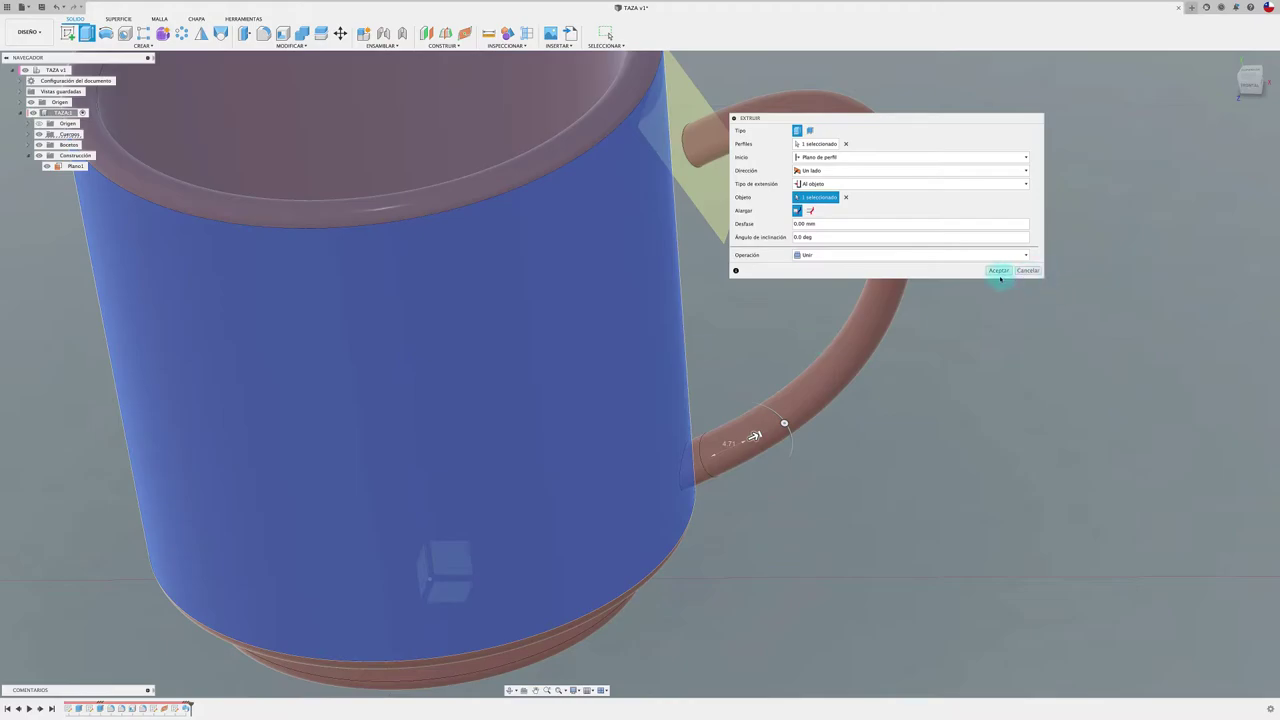
left_click(812, 212)
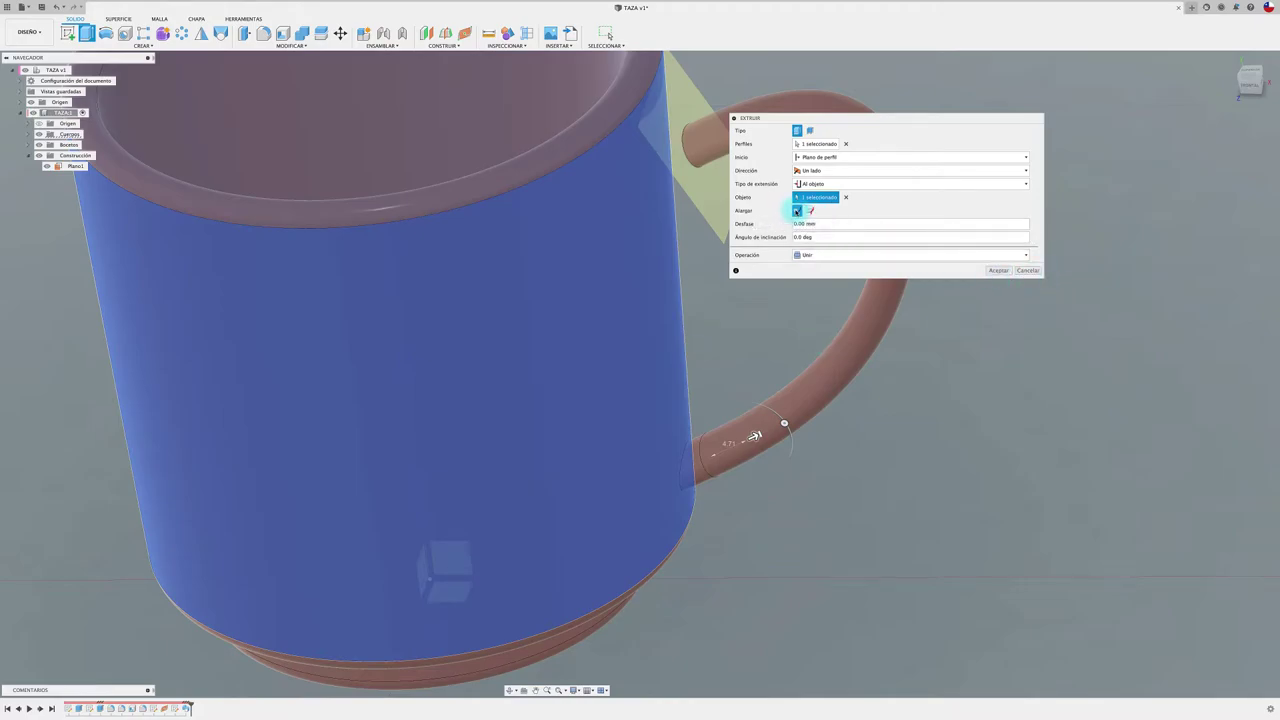
left_click(999, 271)
mouse_move(999, 271)
middle_mouse_down("shift")
mouse_move(808, 320)
mouse_move(497, 131)
mouse_move(250, 60)
middle_mouse_up("shift")
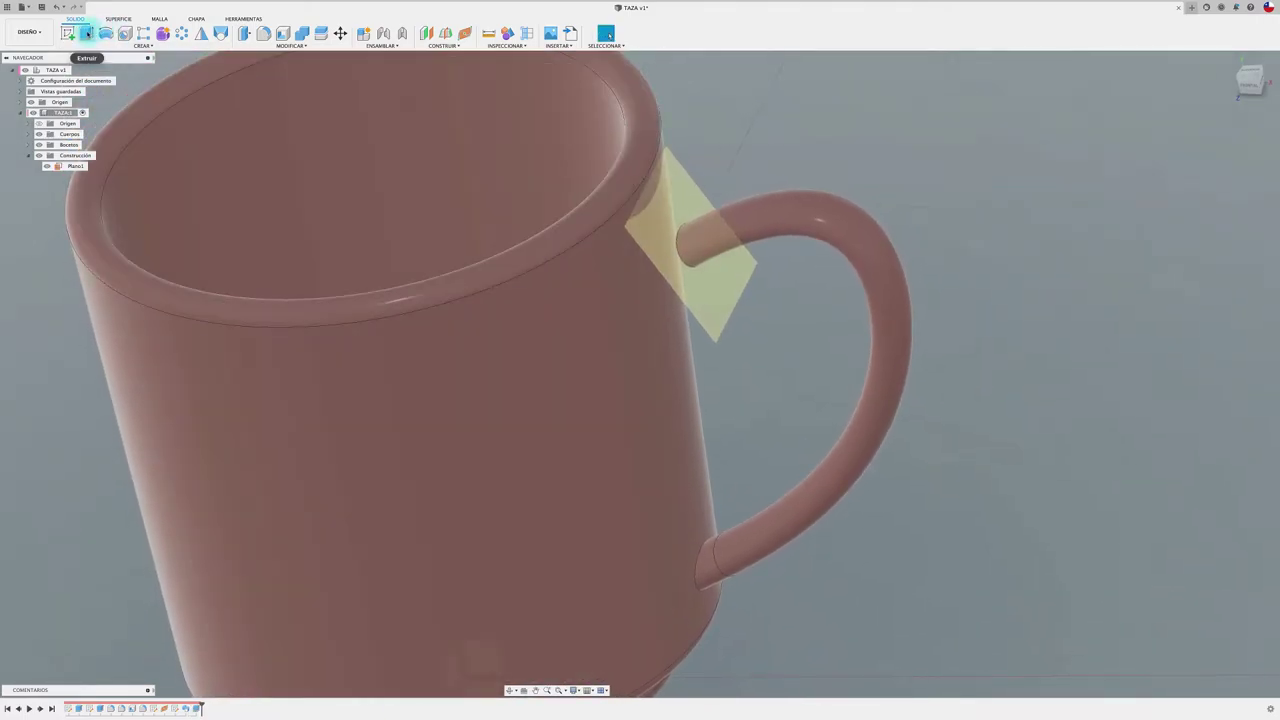
Step: Extrude the upper handle end face 'To Object' into the mug wall, joined
left_click(87, 33)
middle_click_drag(403, 180, 797, 289, "shift")
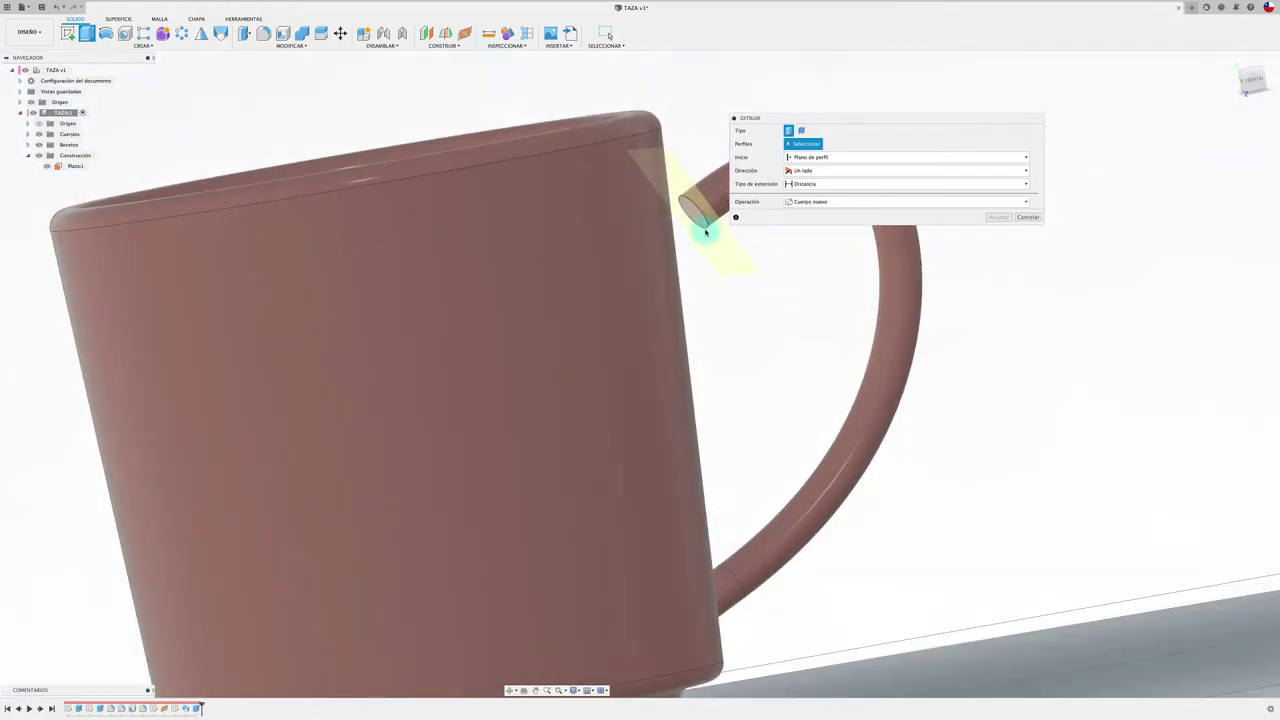
left_click(696, 222)
left_click_drag(693, 237, 681, 240)
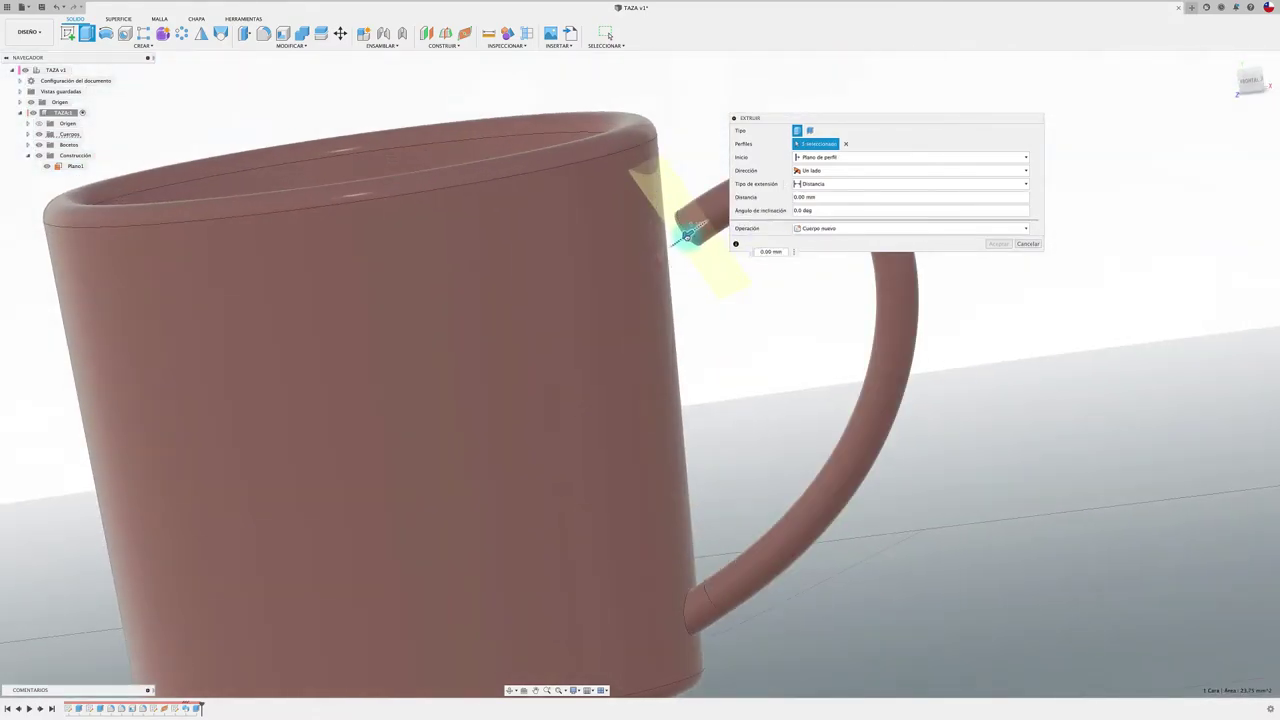
left_click(837, 185)
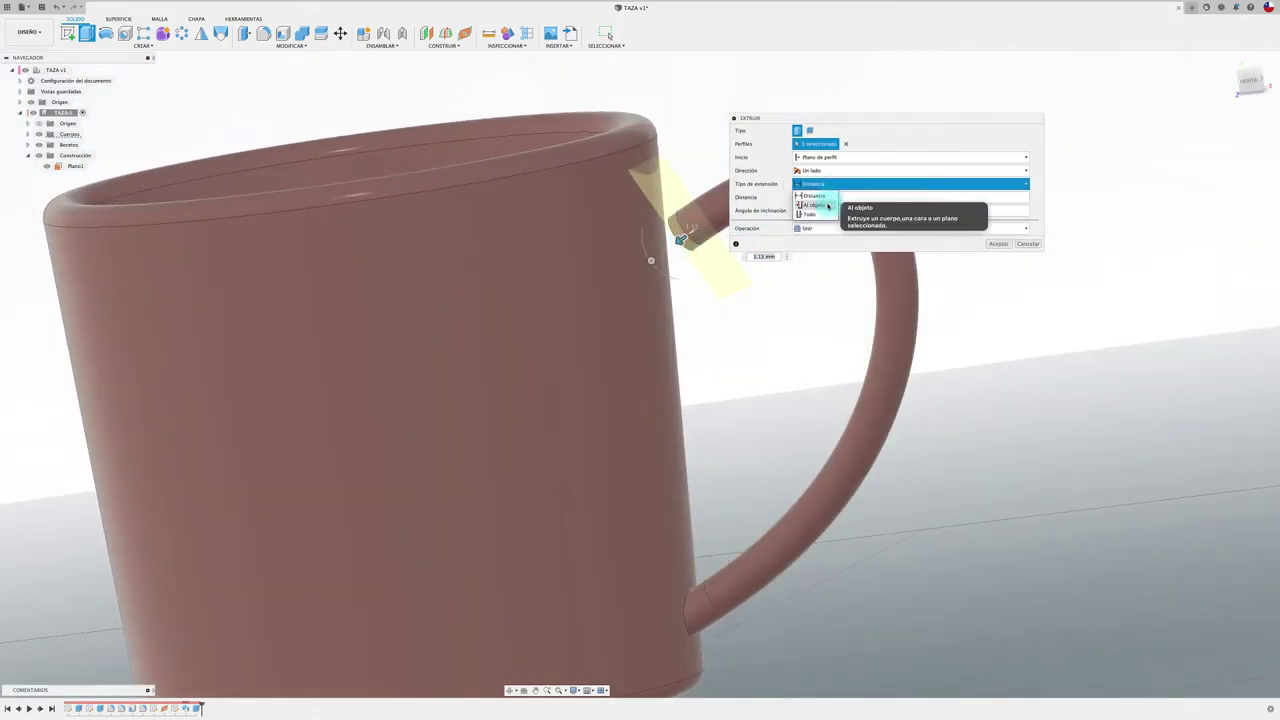
left_click(815, 204)
left_click(640, 300)
left_click(998, 283)
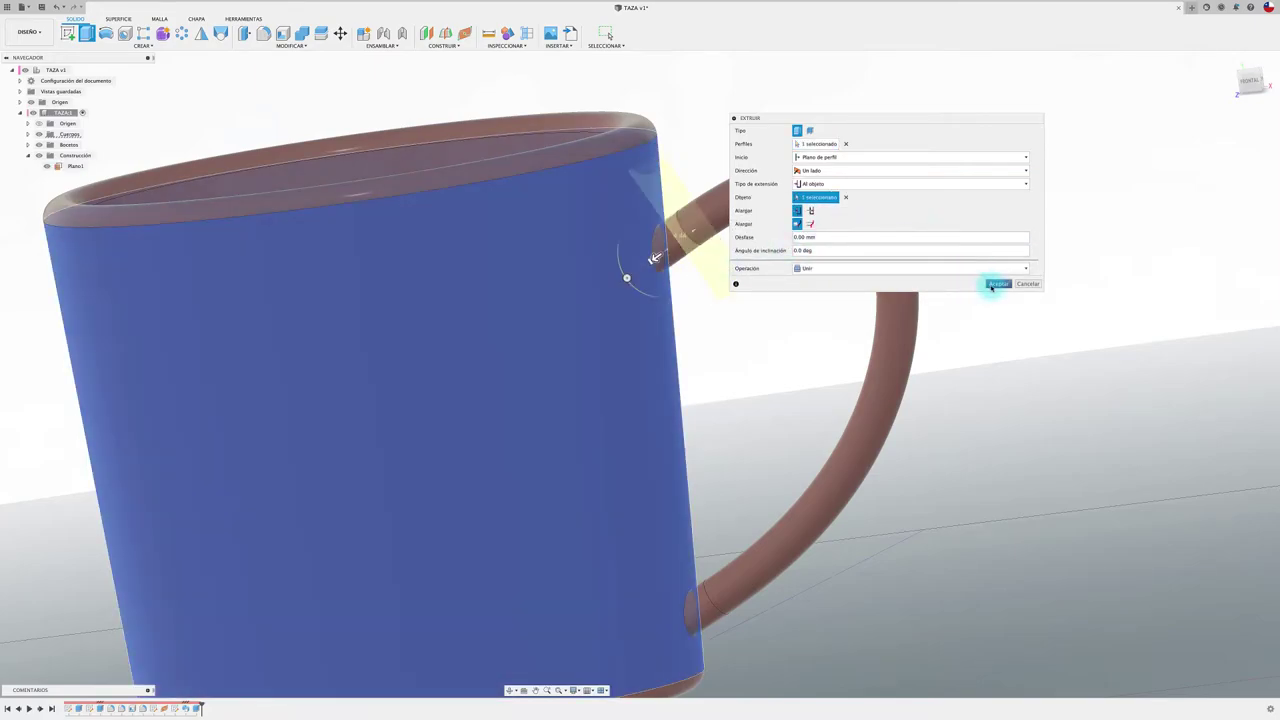
scroll(820, 300, "down", 5)
middle_click_drag(849, 288, 840, 286, "shift")
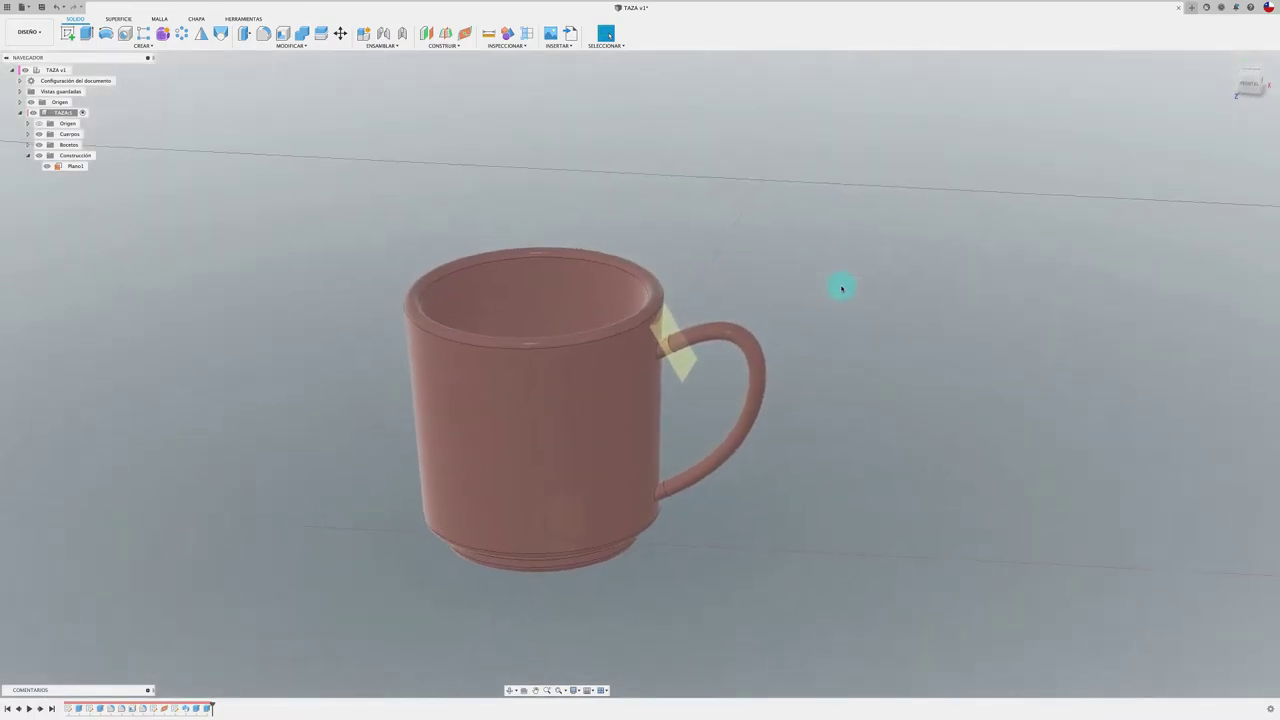
Step: Edit the handle path sketch, dragging its spline points to raise the lower end
middle_click_drag(808, 357, 772, 522, "shift")
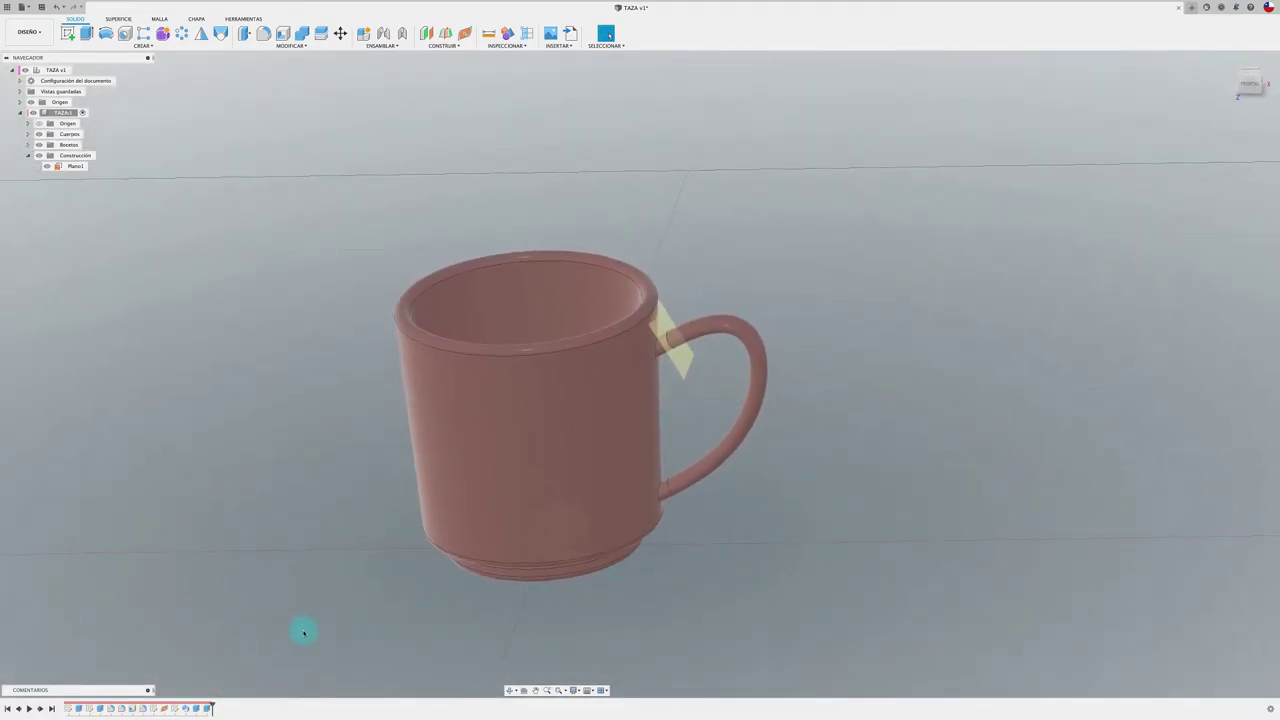
left_click(176, 709)
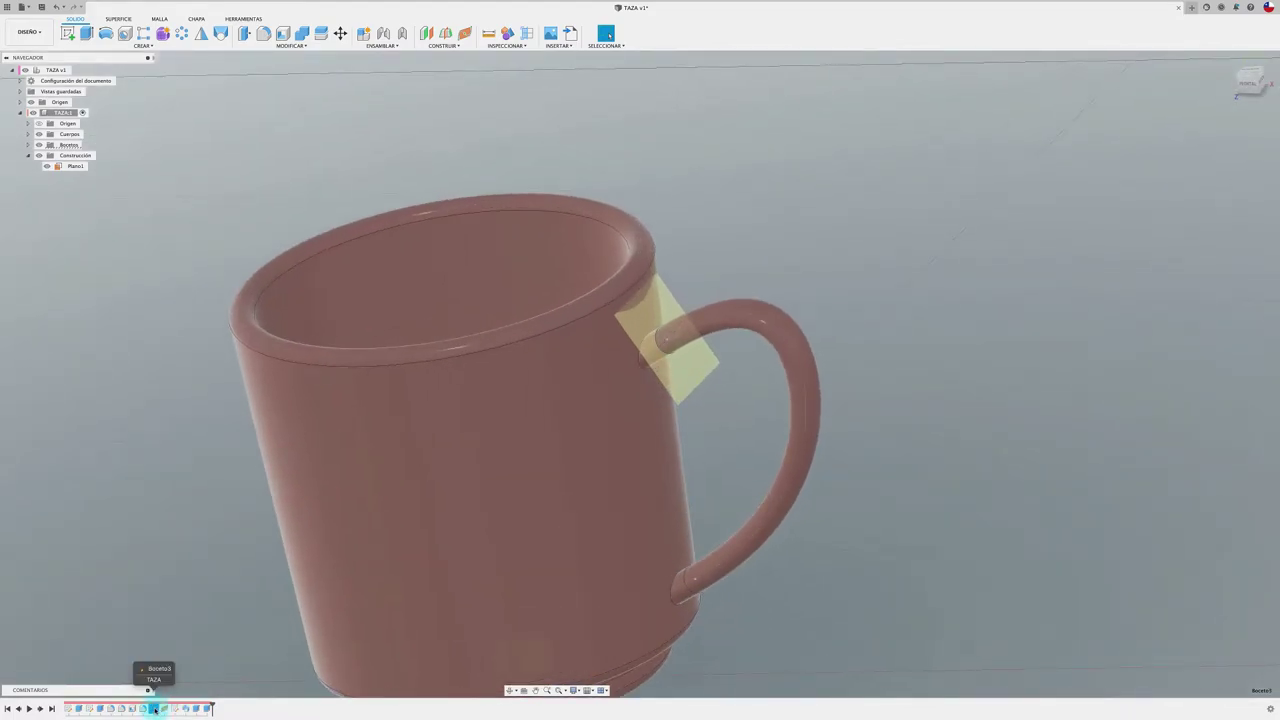
right_click(156, 709)
left_click(183, 617)
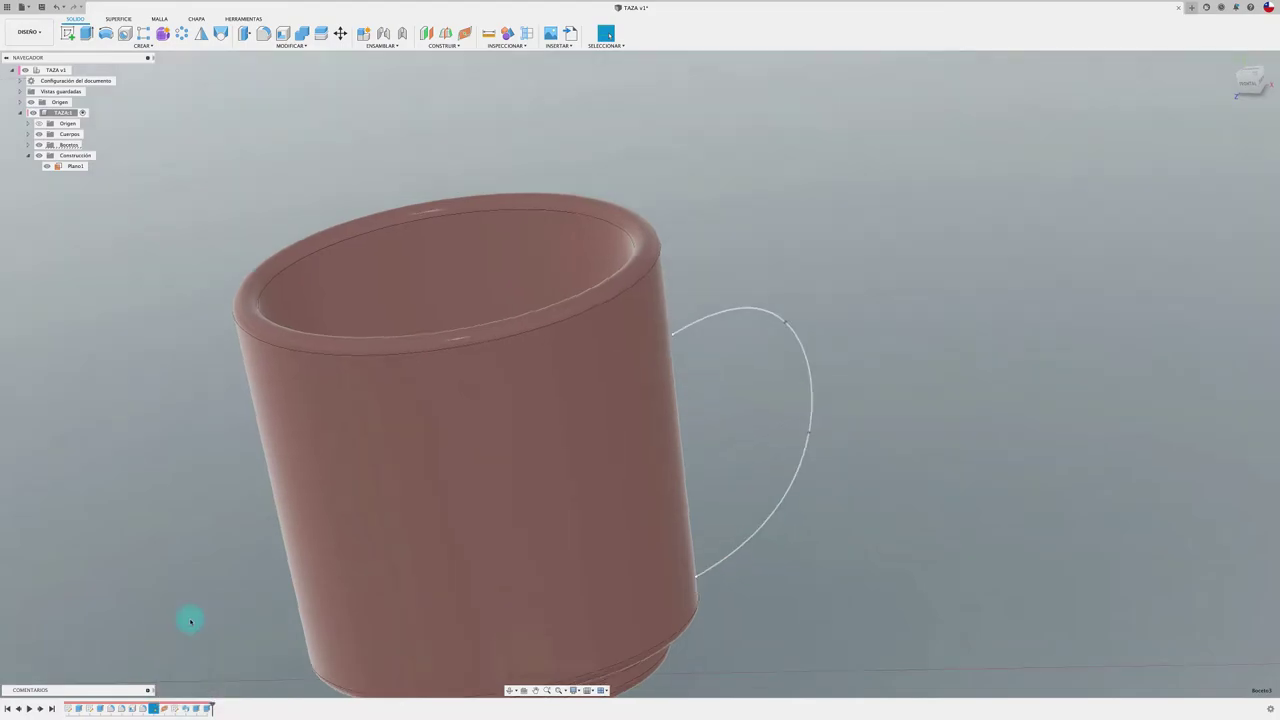
left_click_drag(878, 263, 864, 280)
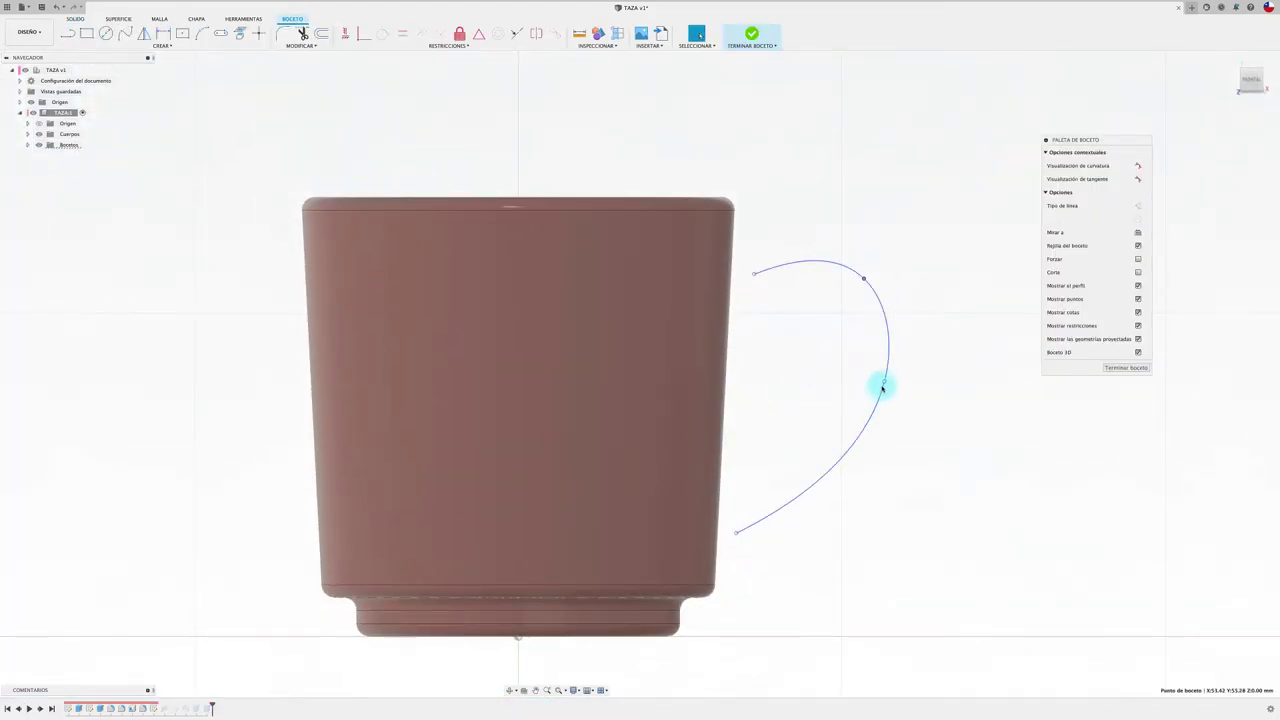
left_click_drag(884, 382, 878, 373)
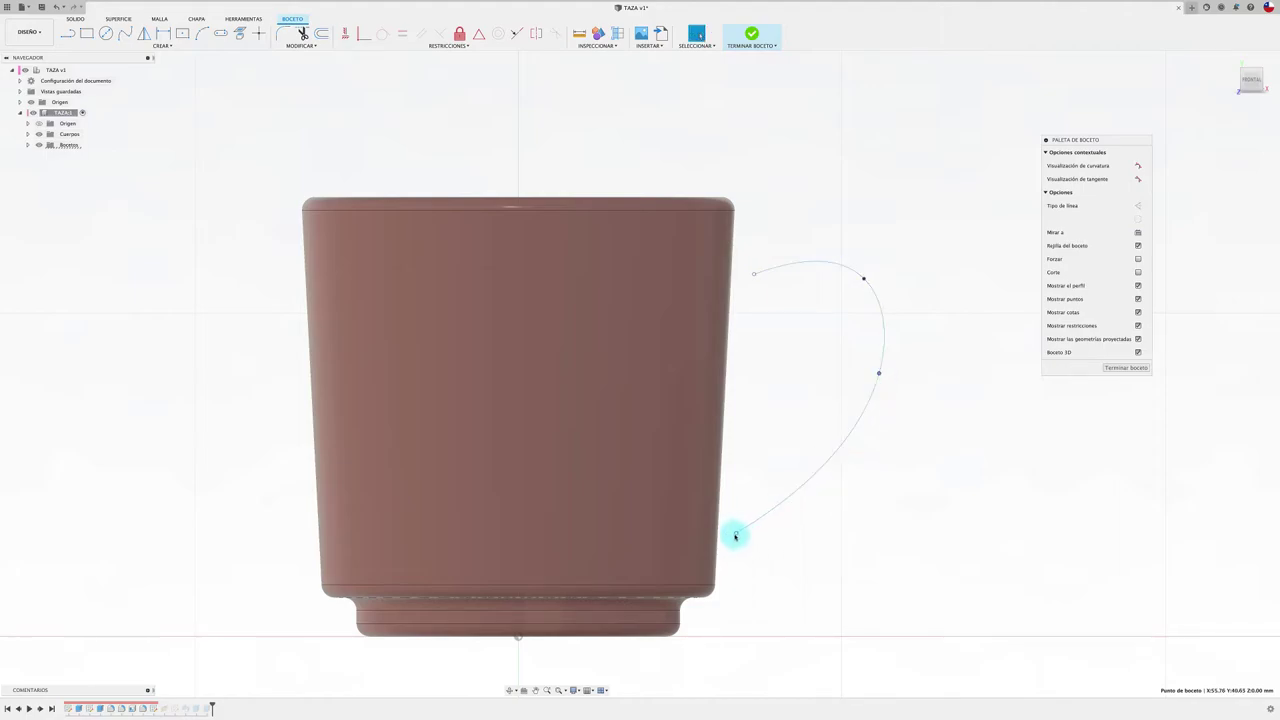
left_click_drag(736, 532, 738, 494)
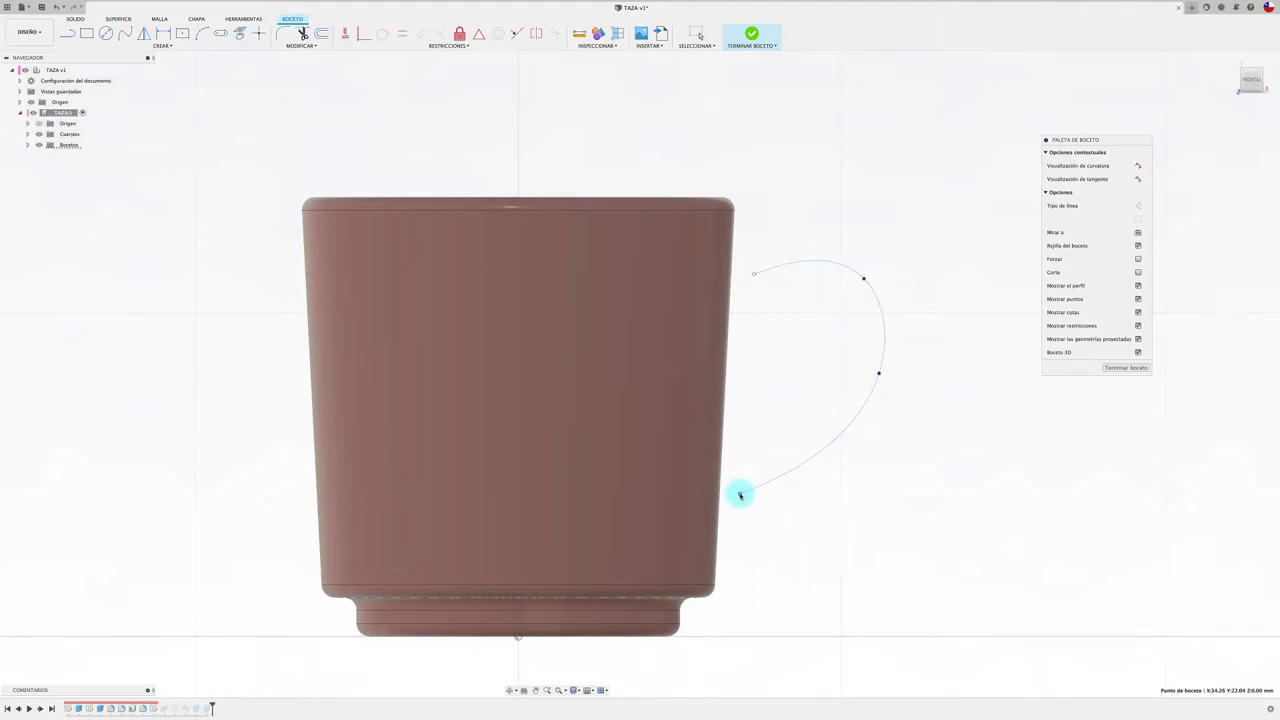
left_click(750, 34)
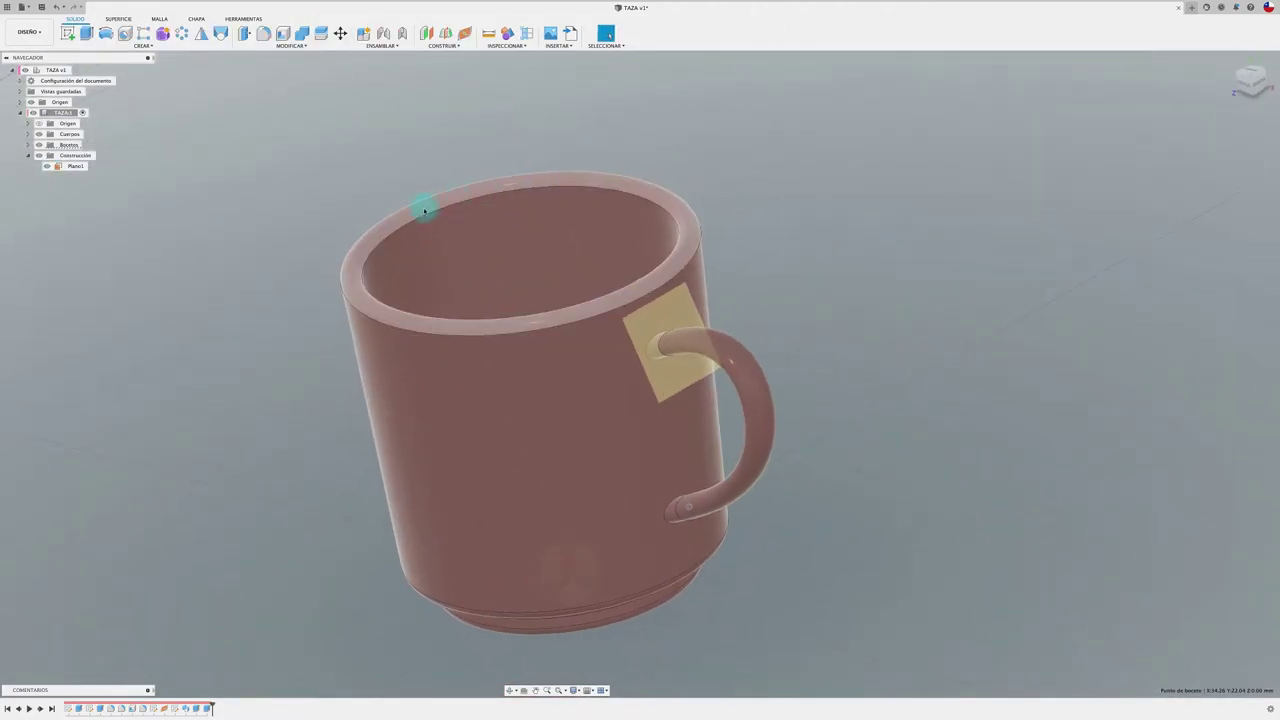
middle_click_drag(423, 206, 350, 180, "shift")
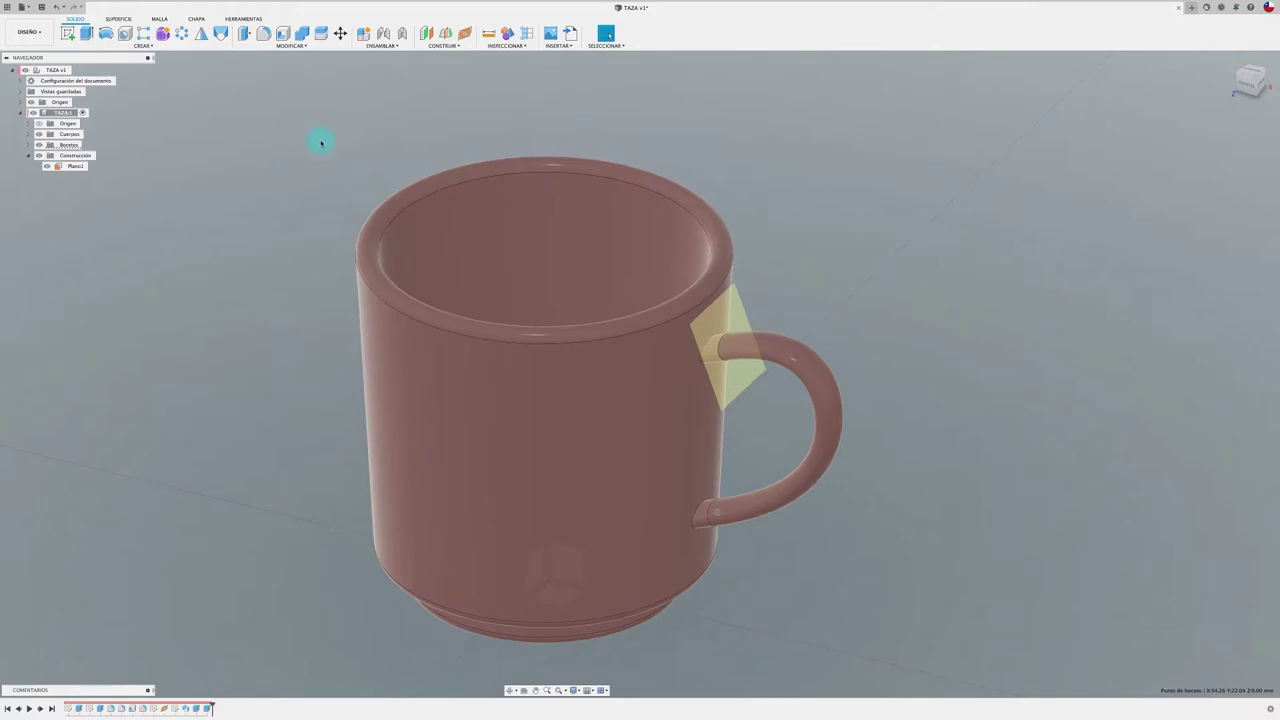
Step: Fillet the upper handle joint edge with a 4 mm radius
left_click(268, 36)
scroll(763, 397, "up", 3)
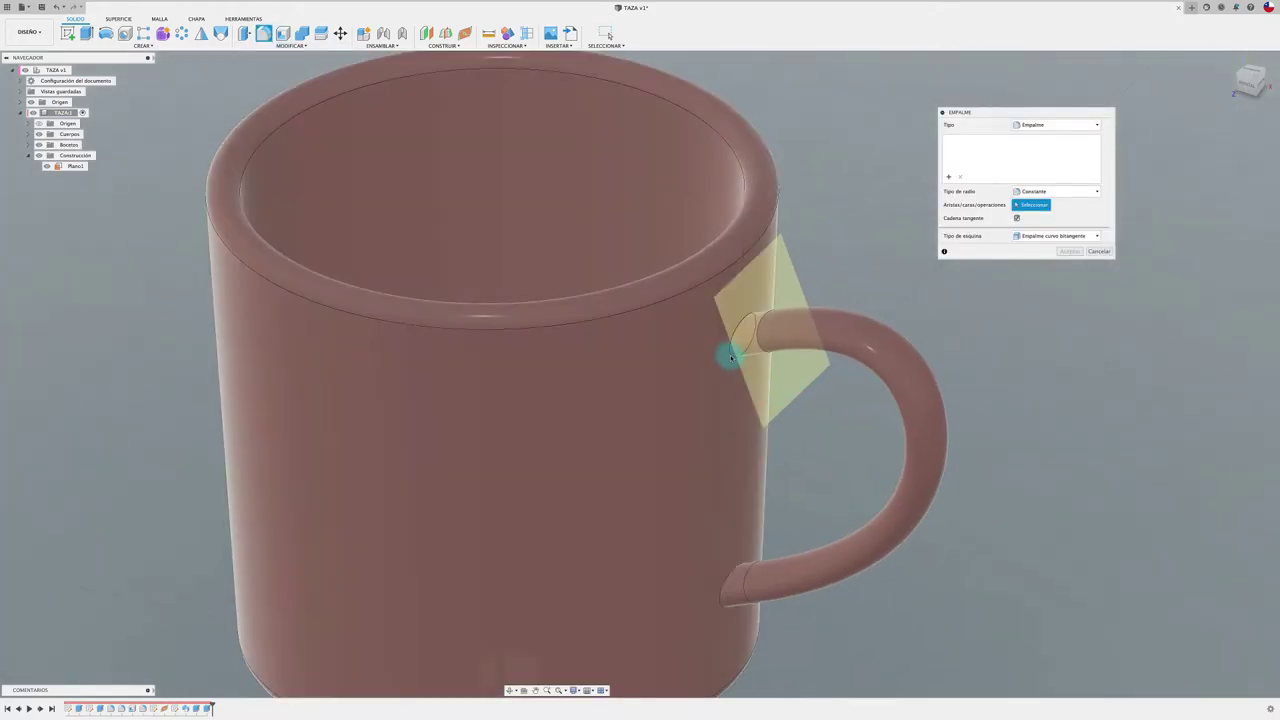
left_click(728, 357)
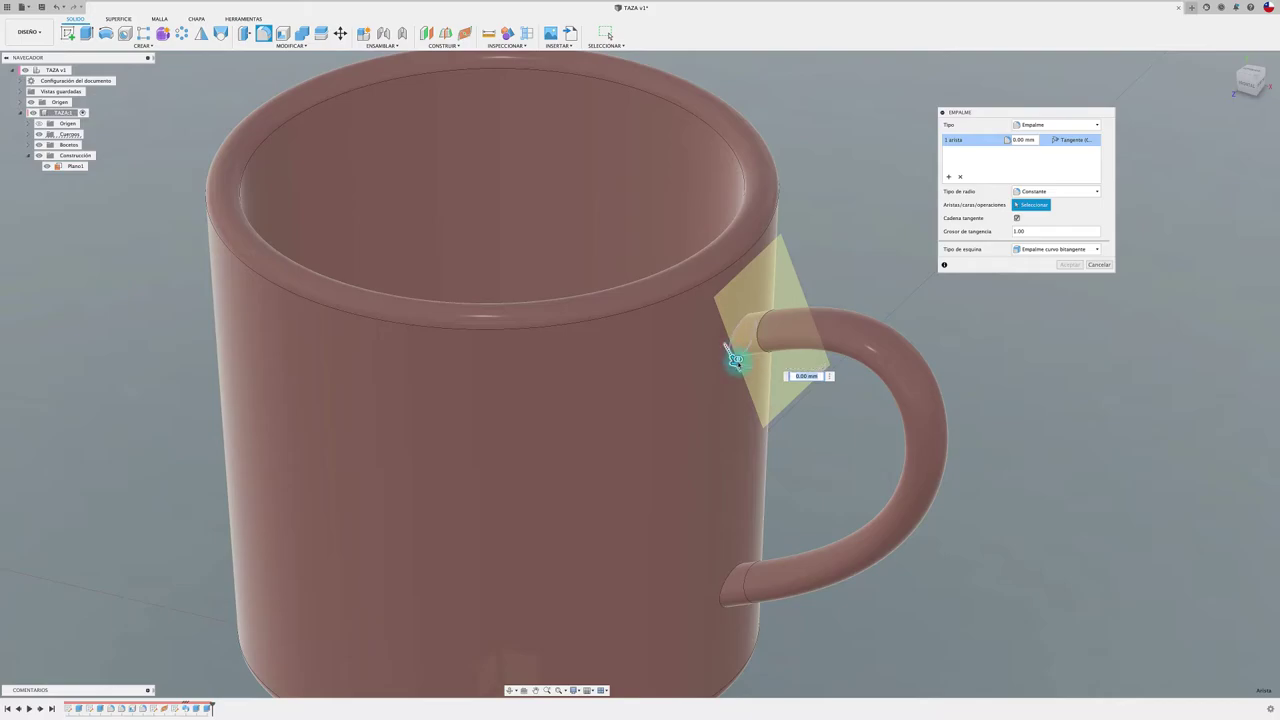
type("4")
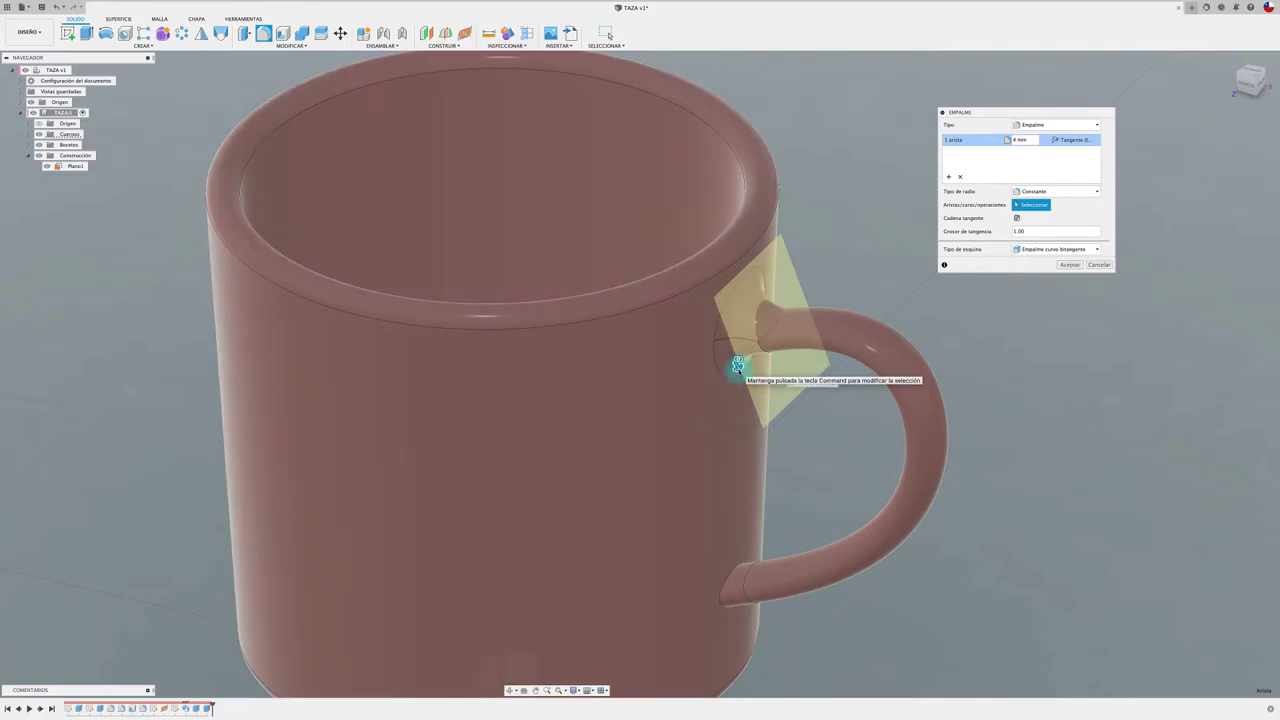
scroll(760, 363, "down", 3)
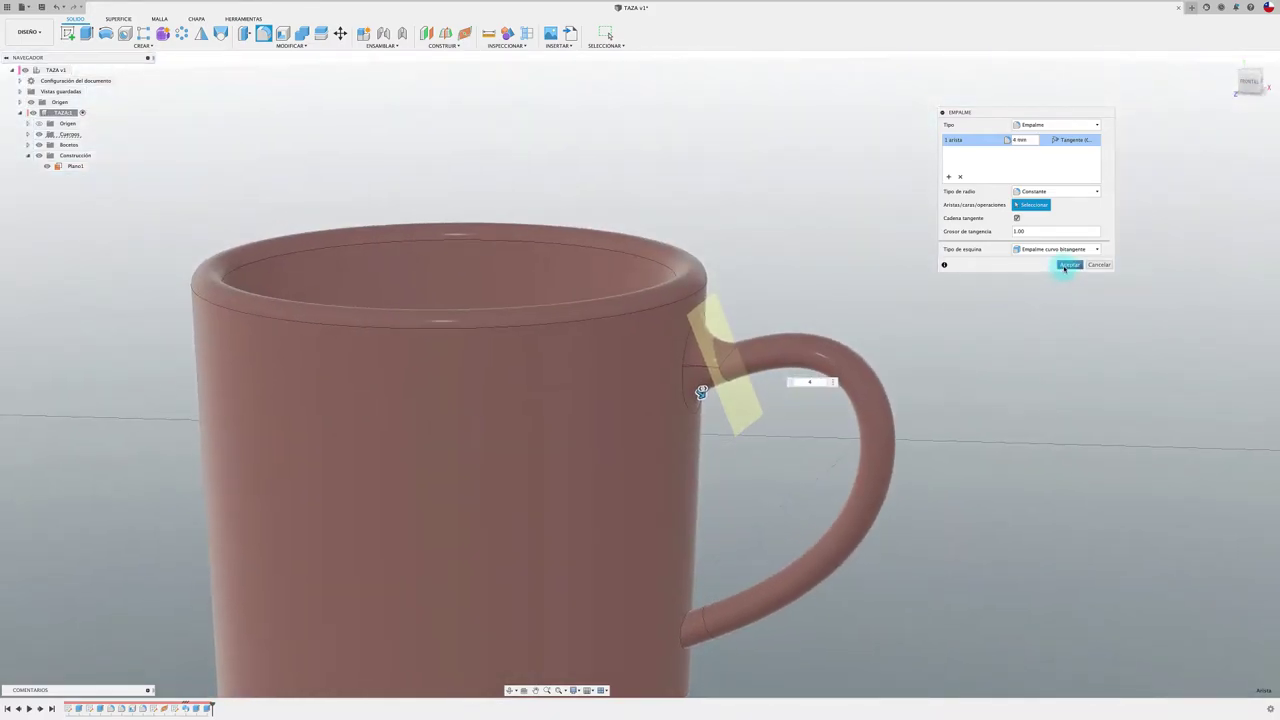
left_click(1068, 264)
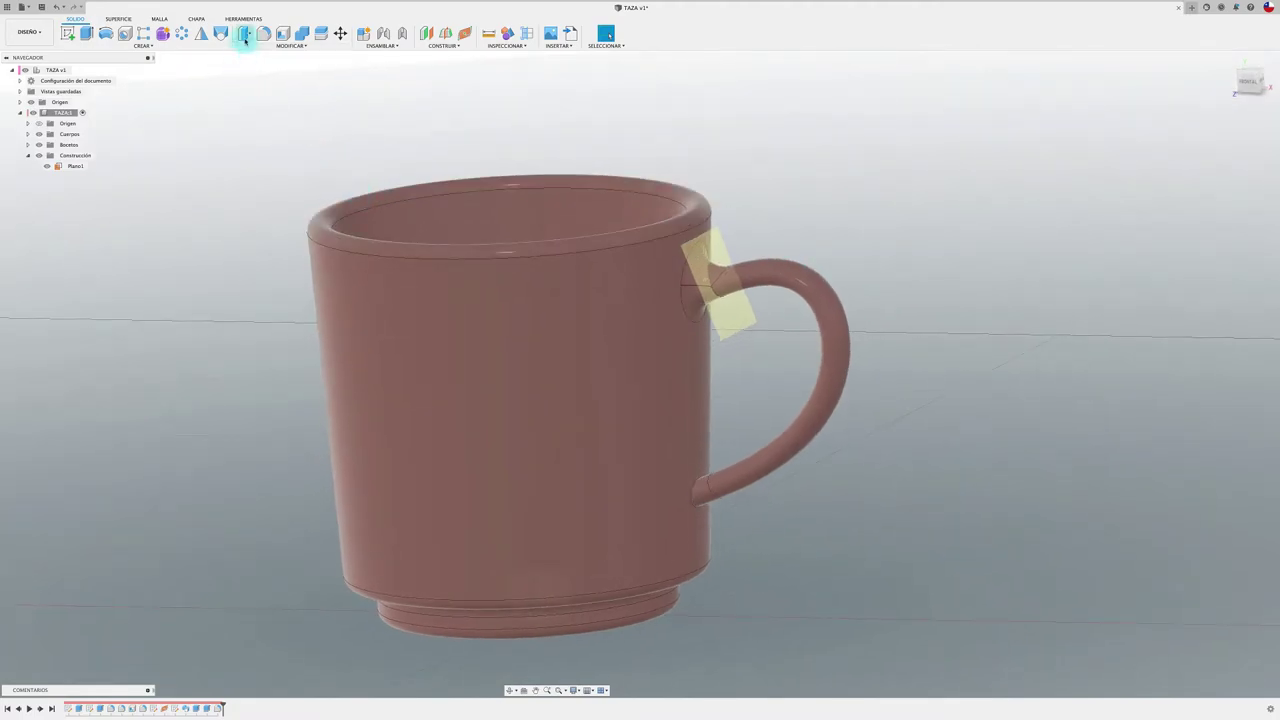
Step: Add a 4 mm fillet to the lower handle joint edge
left_click(263, 33)
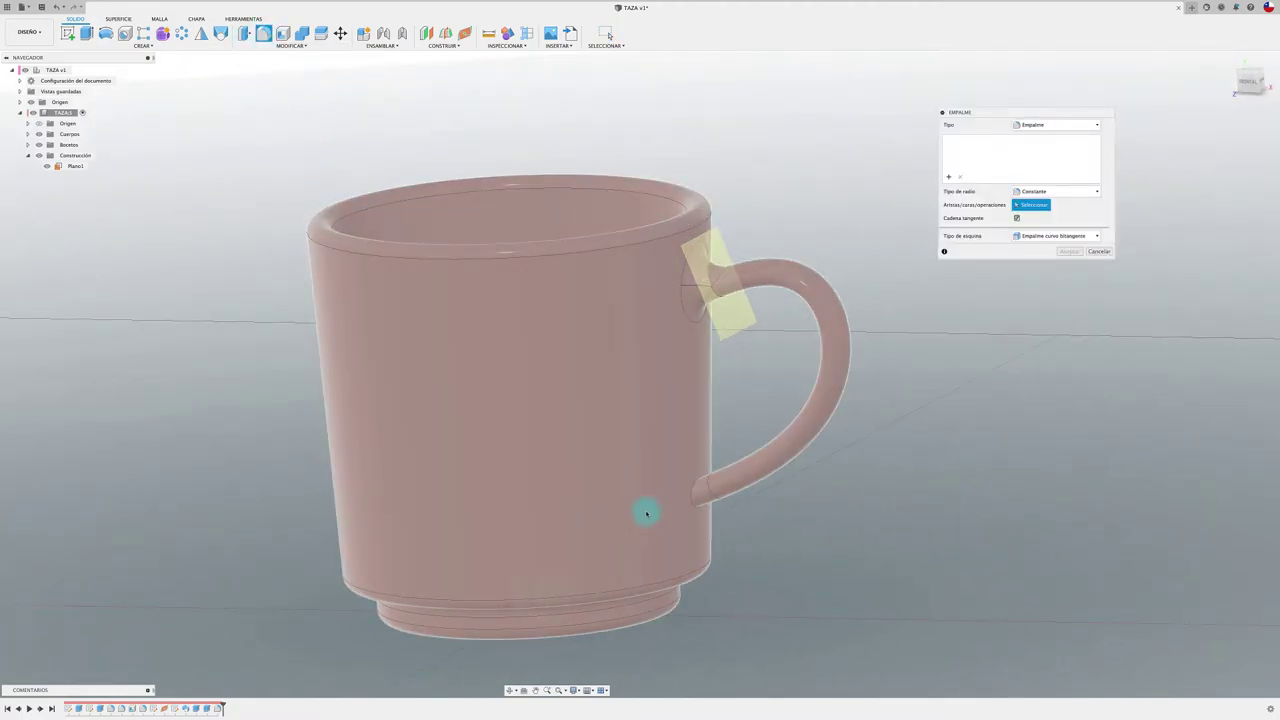
left_click(694, 505)
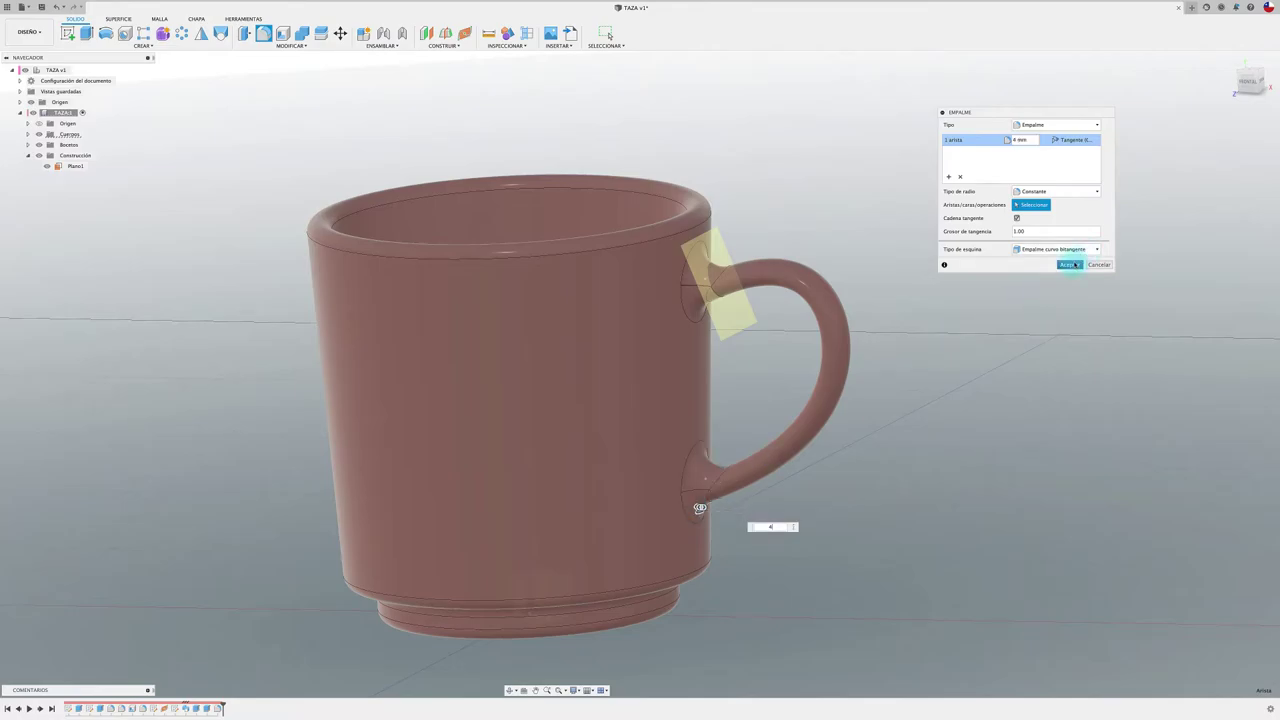
left_click(1069, 265)
mouse_move(1069, 269)
middle_mouse_down("shift")
mouse_move(966, 286)
mouse_move(521, 572)
middle_mouse_up("shift")
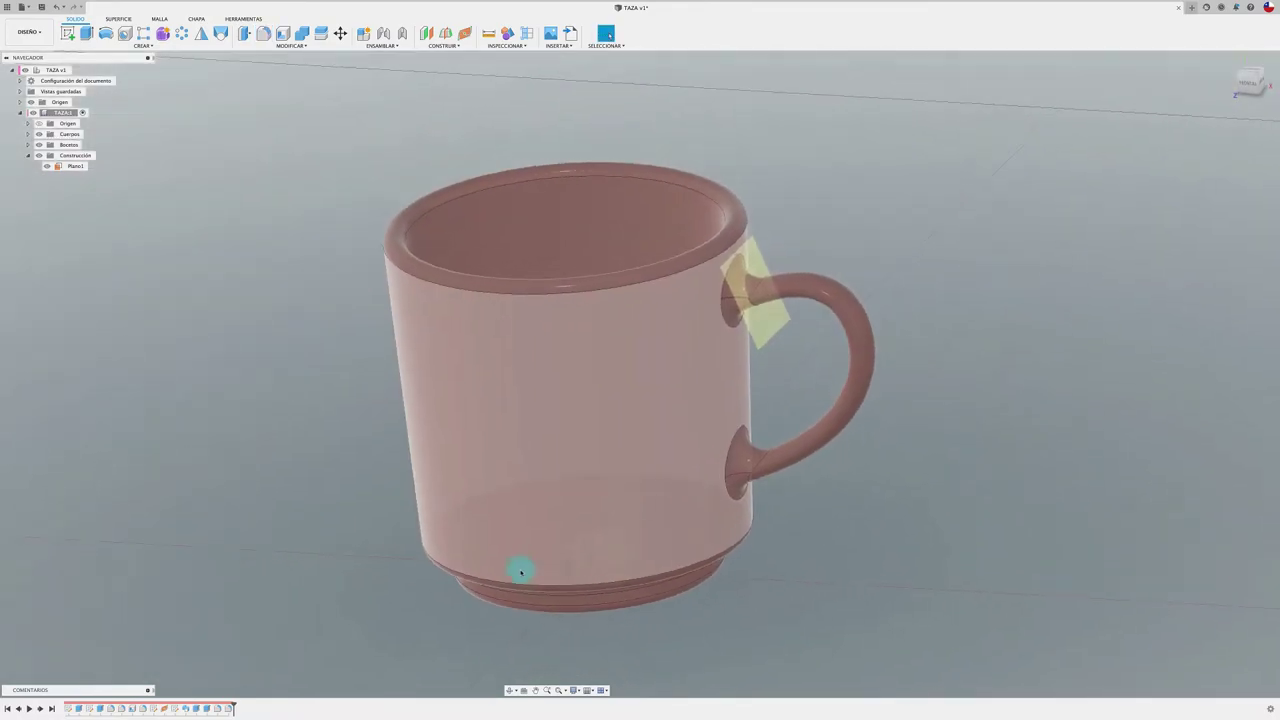
scroll(521, 572, "down", 3)
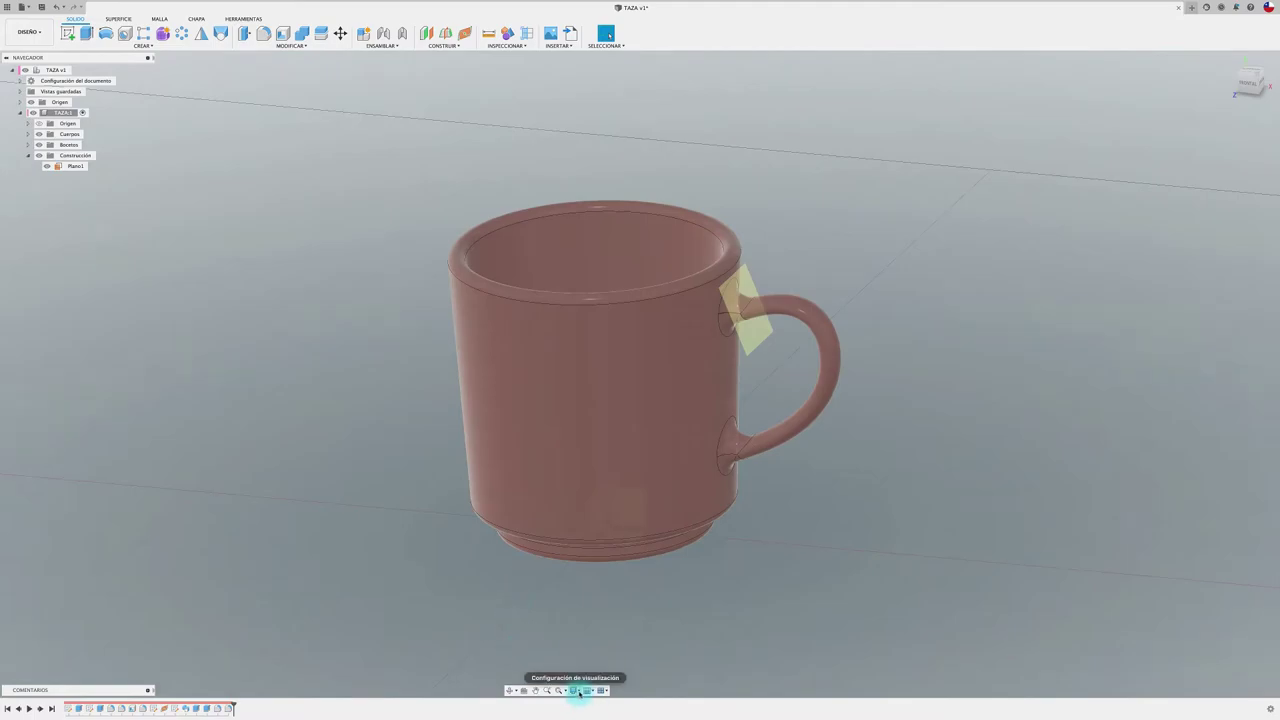
Step: Set the camera to Perspective, save the TAZA design as a new version, collapse the component
left_click(576, 690)
mouse_move(590, 660)
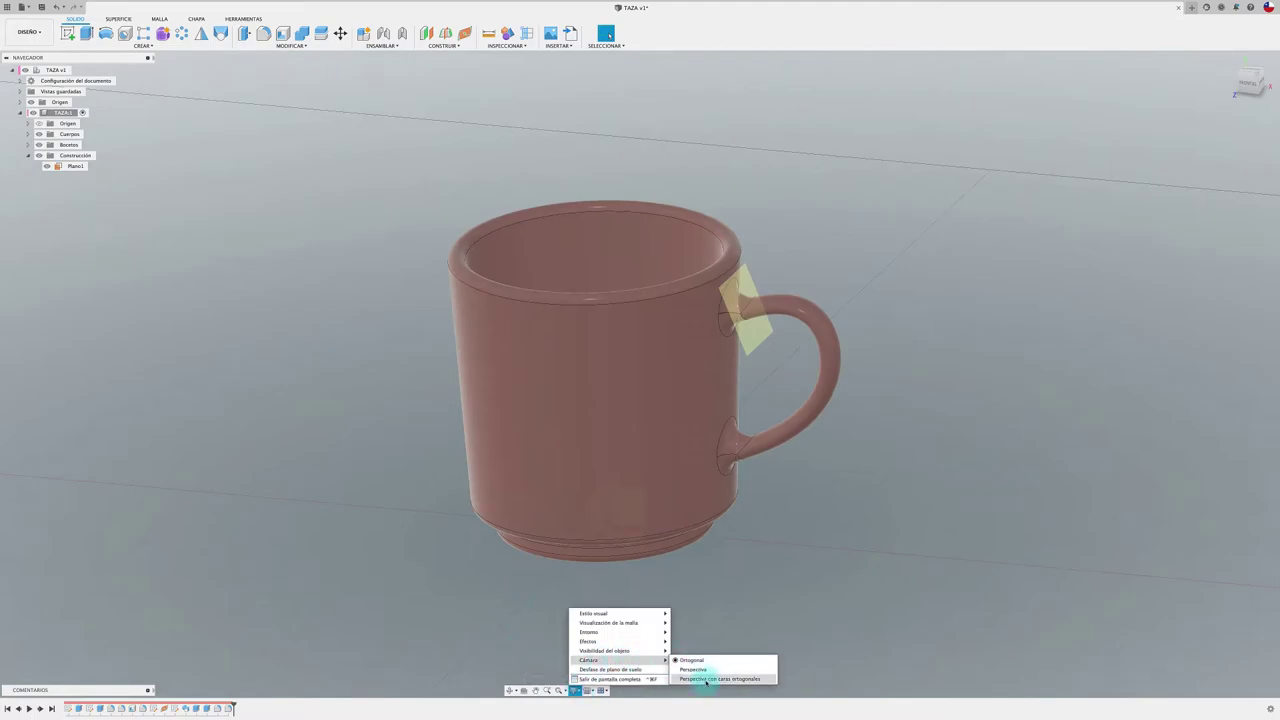
left_click(706, 680)
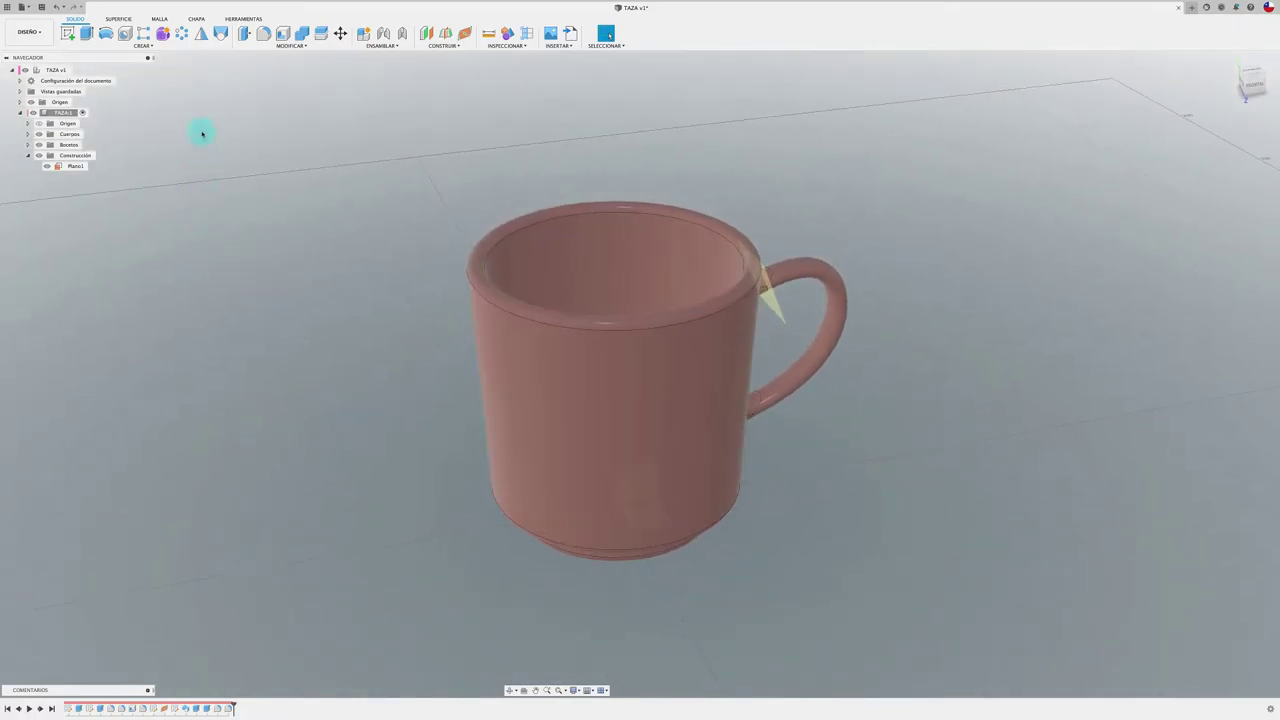
left_click(41, 7)
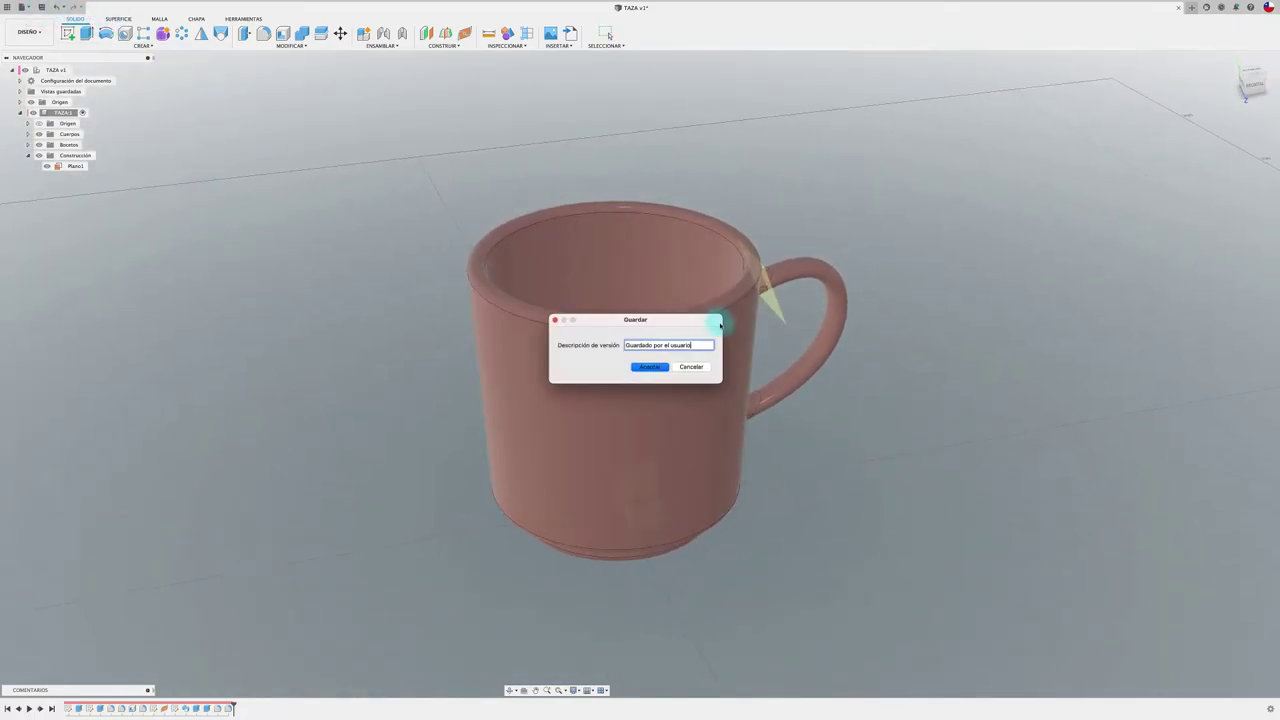
left_click(648, 366)
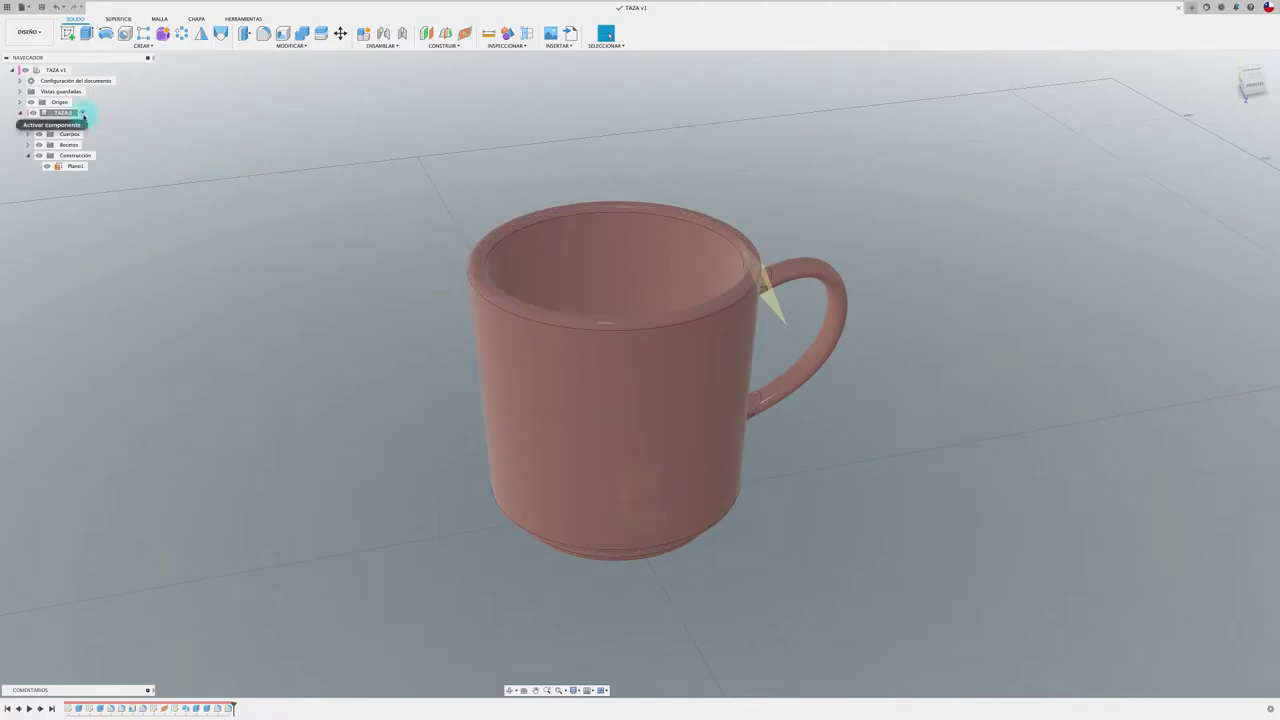
left_click(19, 113)
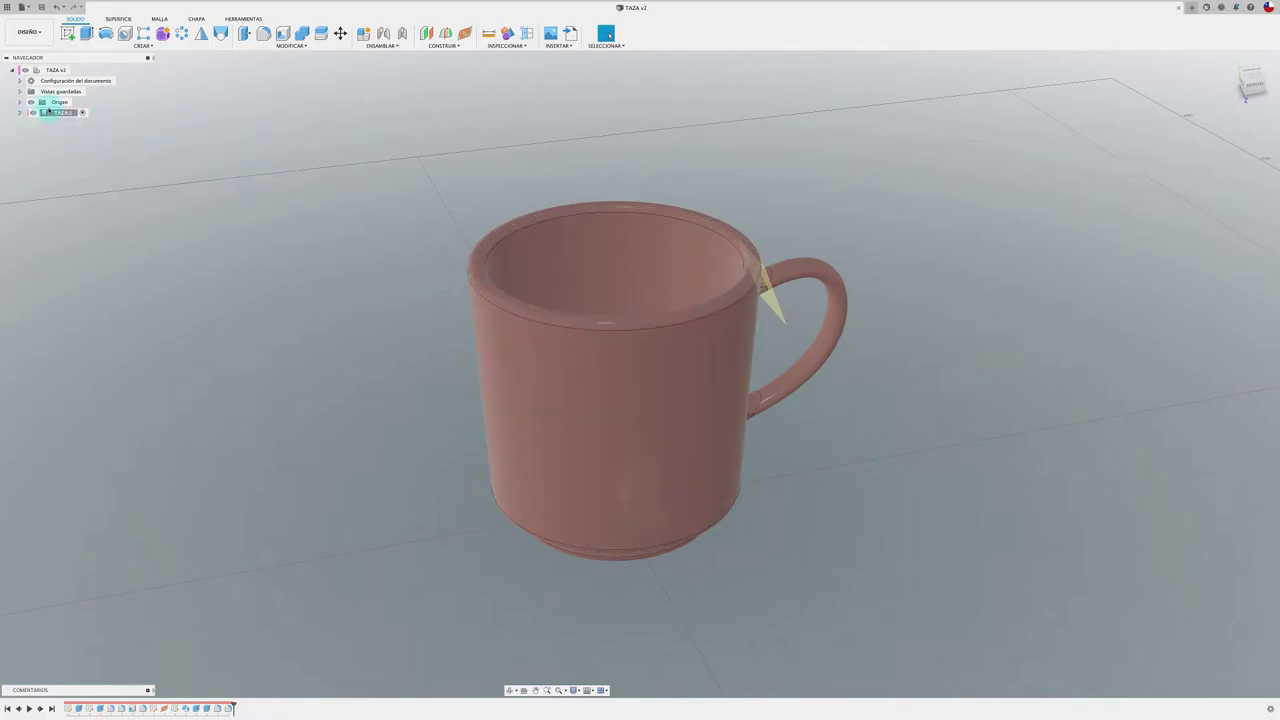
Step: Switch to the Render workspace and show Scene Settings with the Aspect Ratio choices
left_click(28, 31)
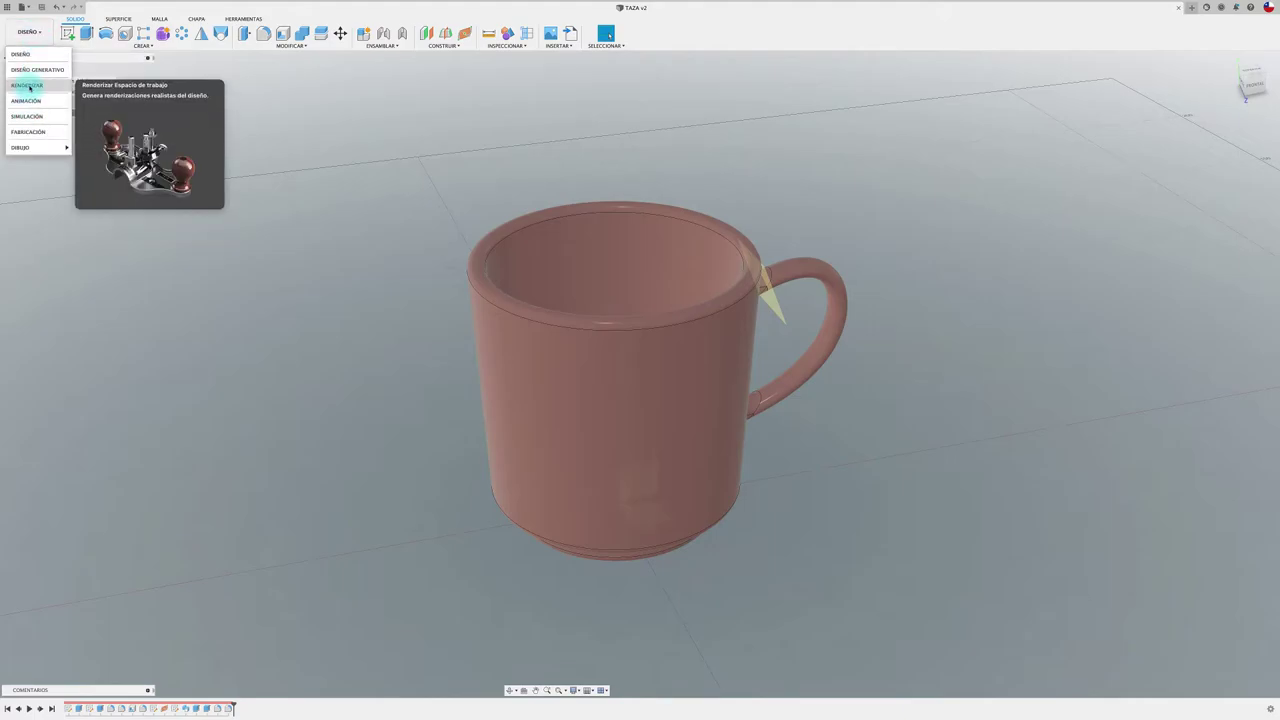
left_click(28, 86)
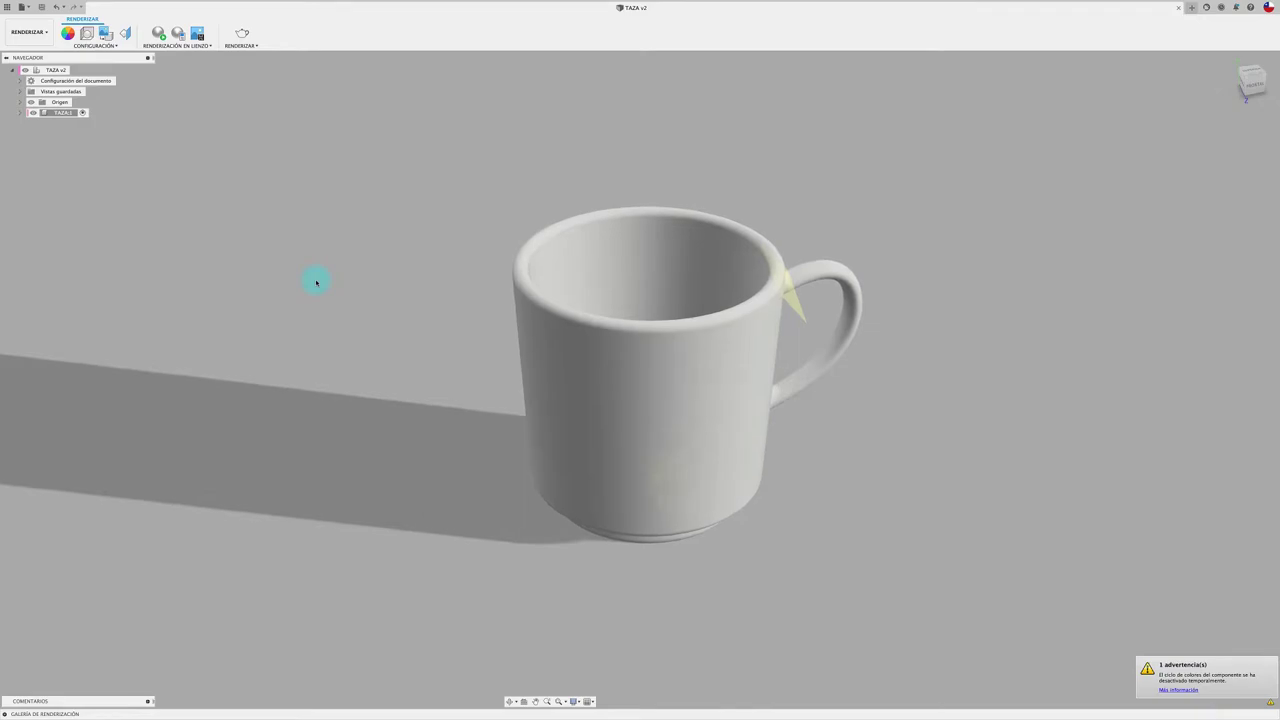
left_click(86, 35)
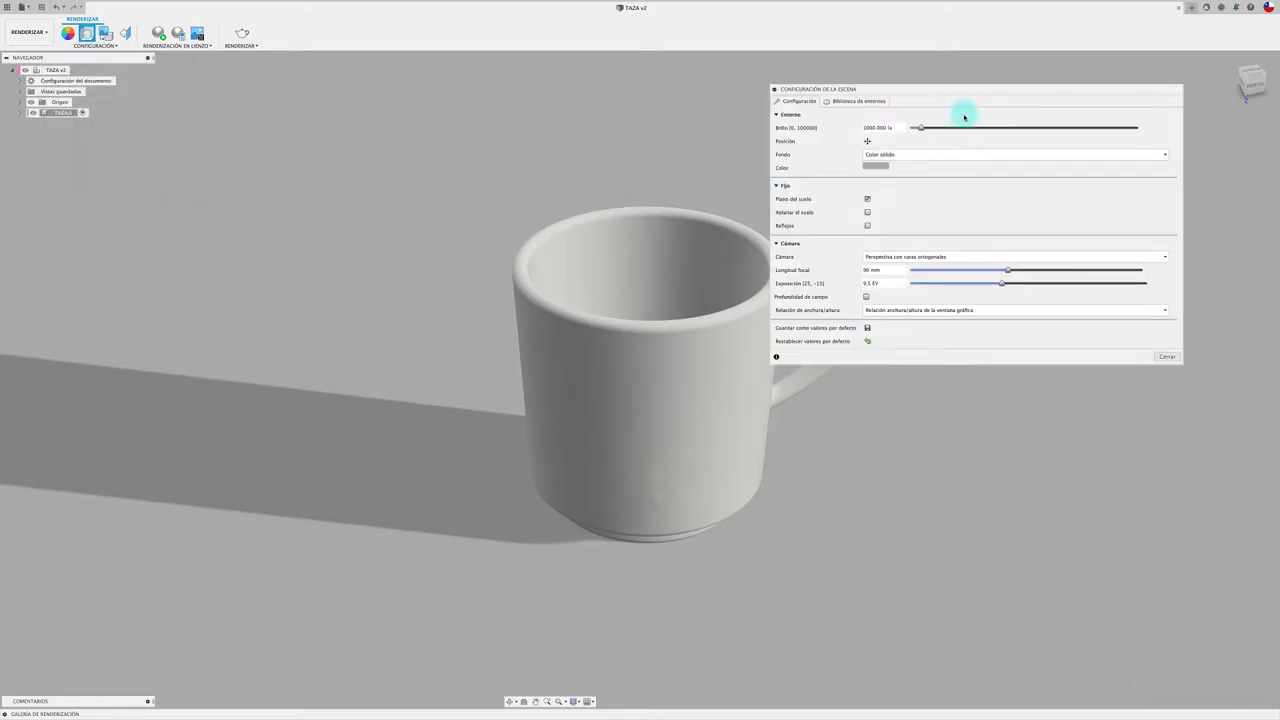
mouse_move(973, 91)
left_mouse_down()
mouse_move(1041, 76)
mouse_move(1019, 81)
left_mouse_up()
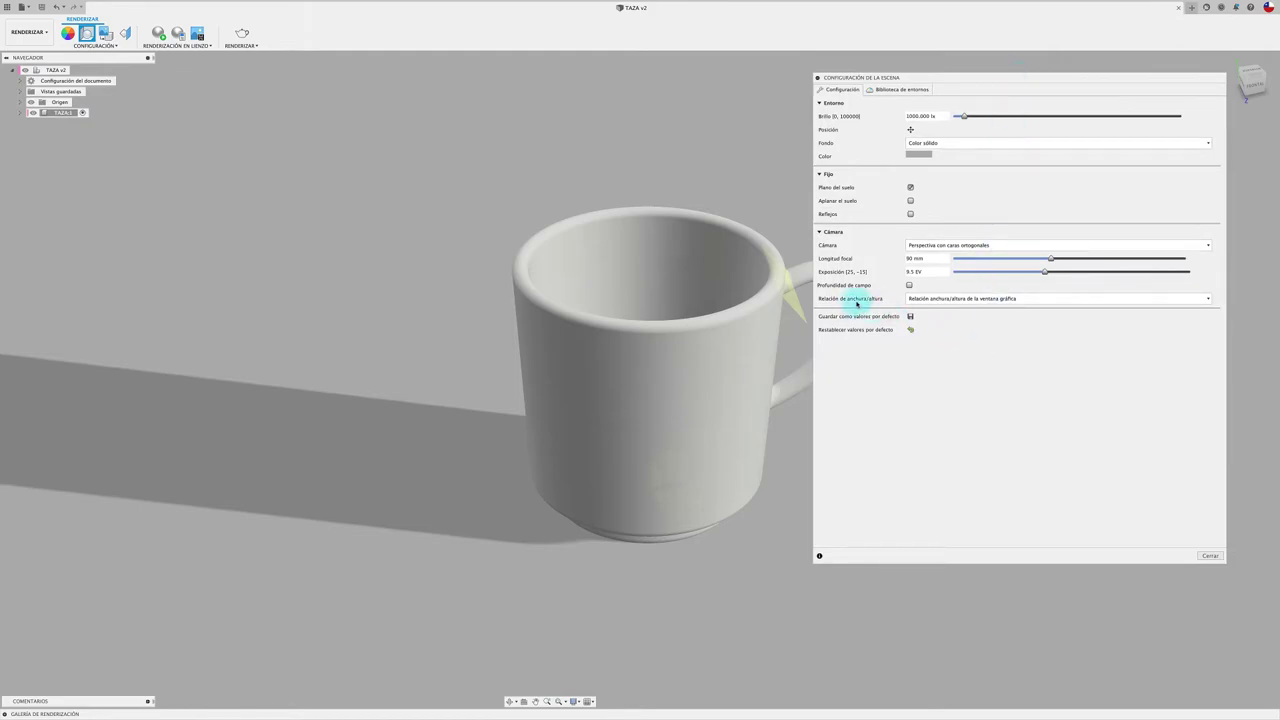
left_click(1028, 299)
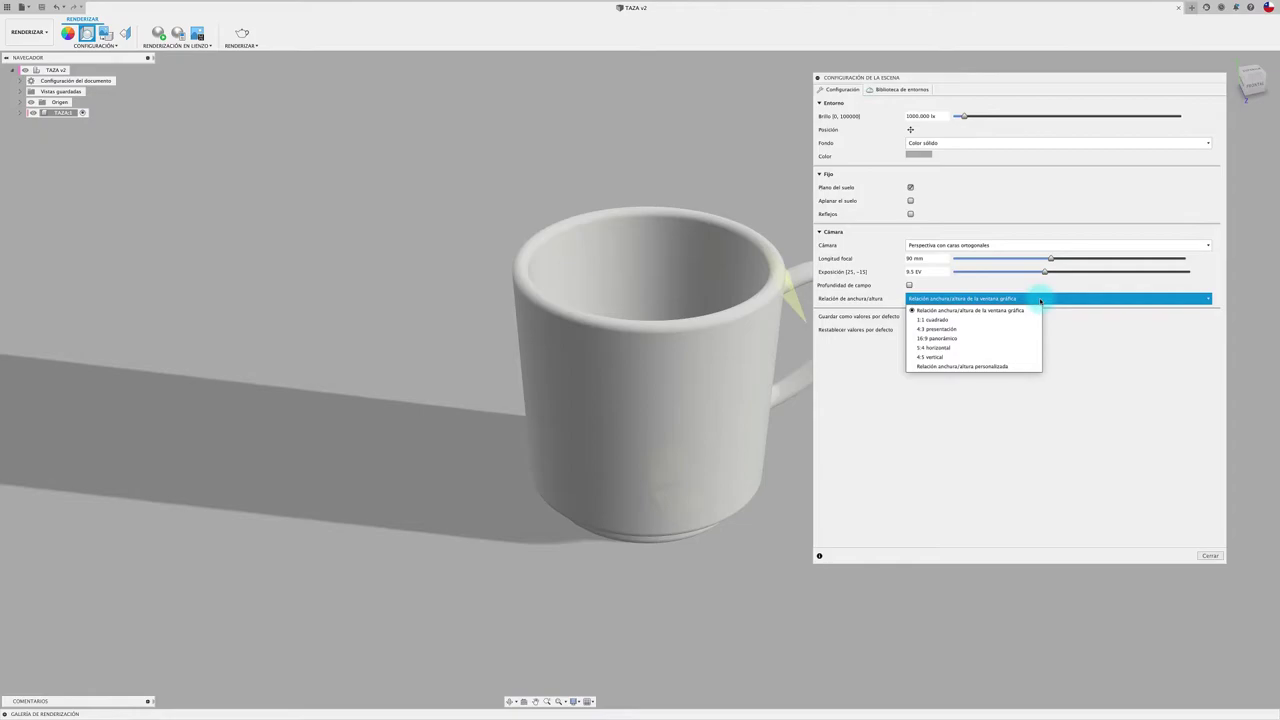
Step: Try the 4:3, 16:9, 5:4, 4:5 and Custom aspect ratios, then settle on 1:1 Square
left_click(935, 319)
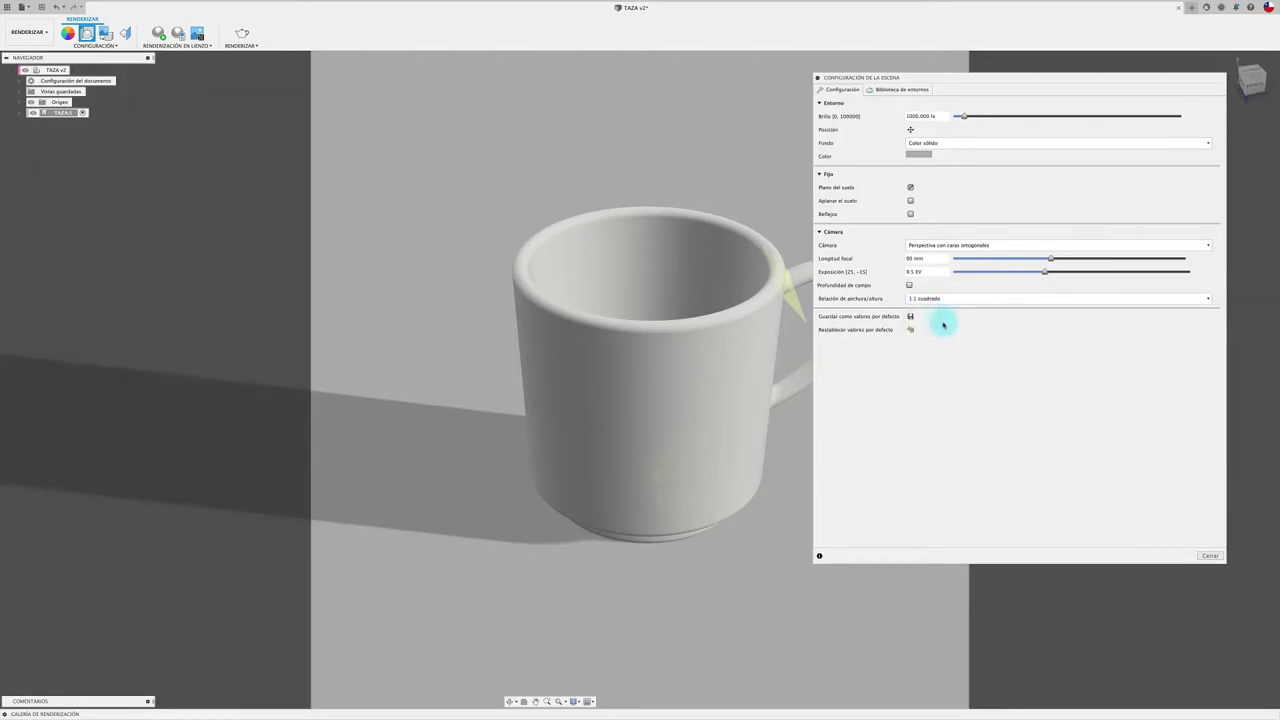
left_click(957, 299)
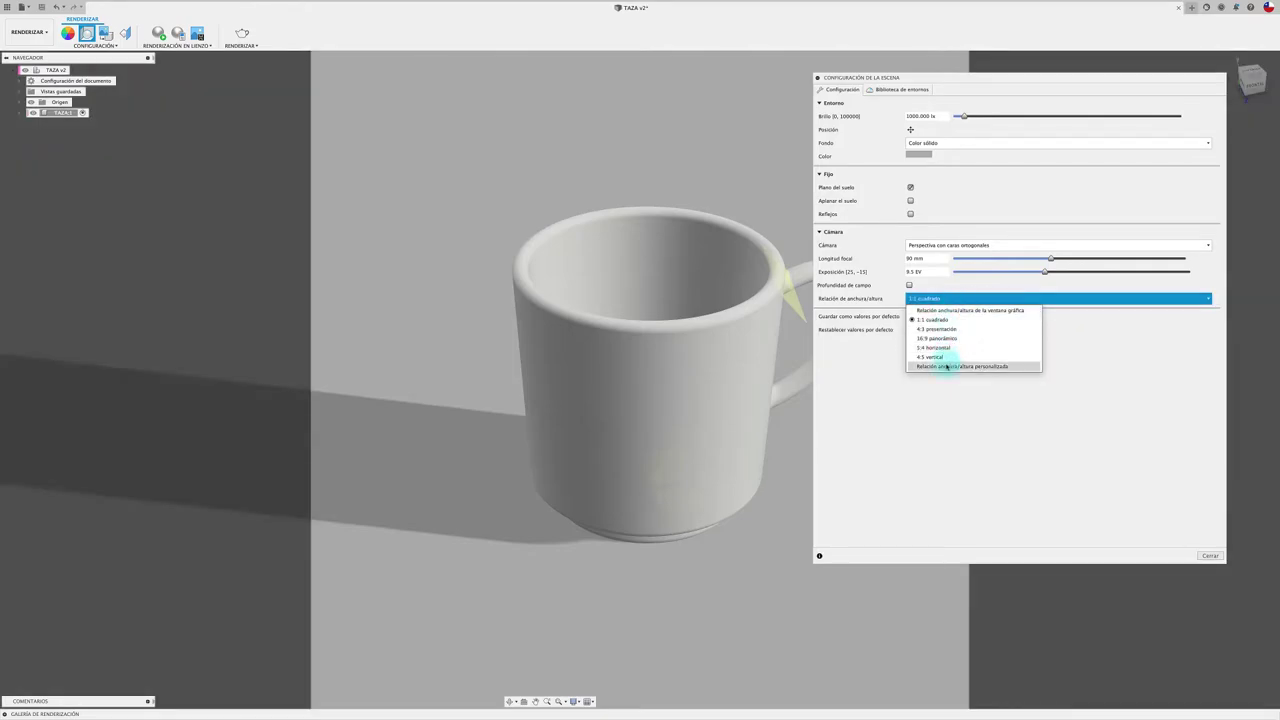
left_click(941, 331)
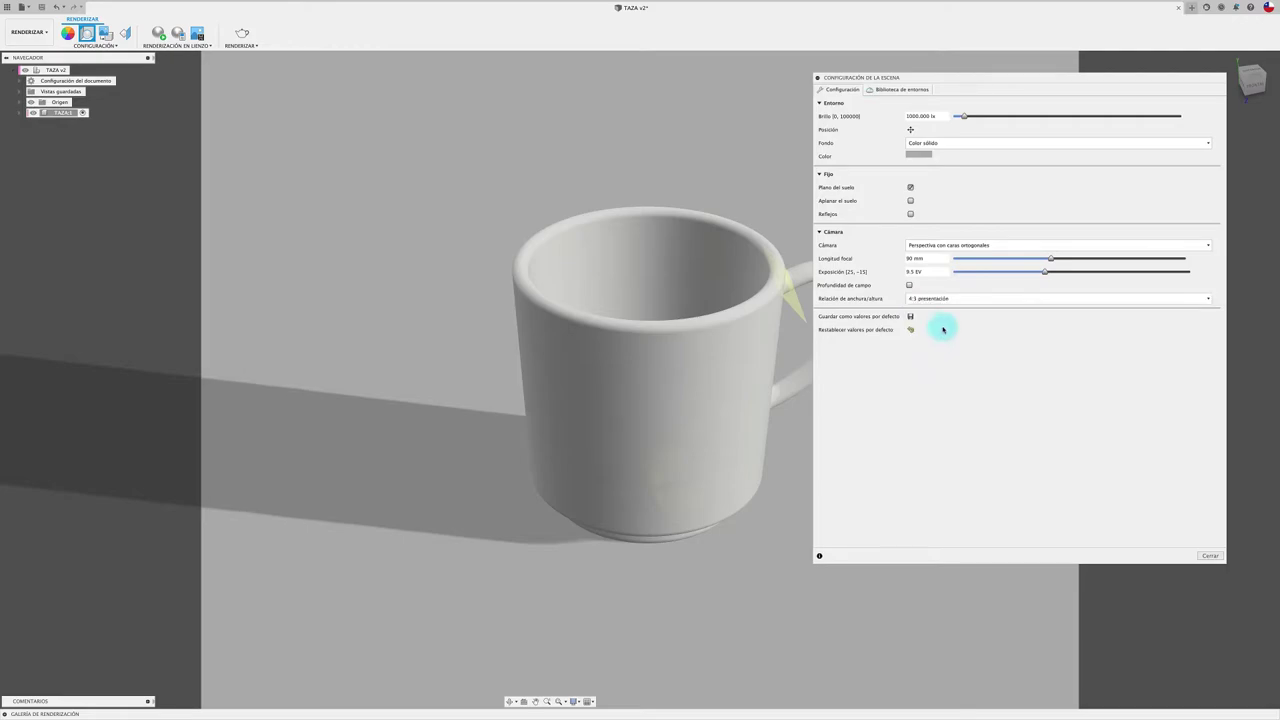
left_click(960, 299)
left_click(944, 340)
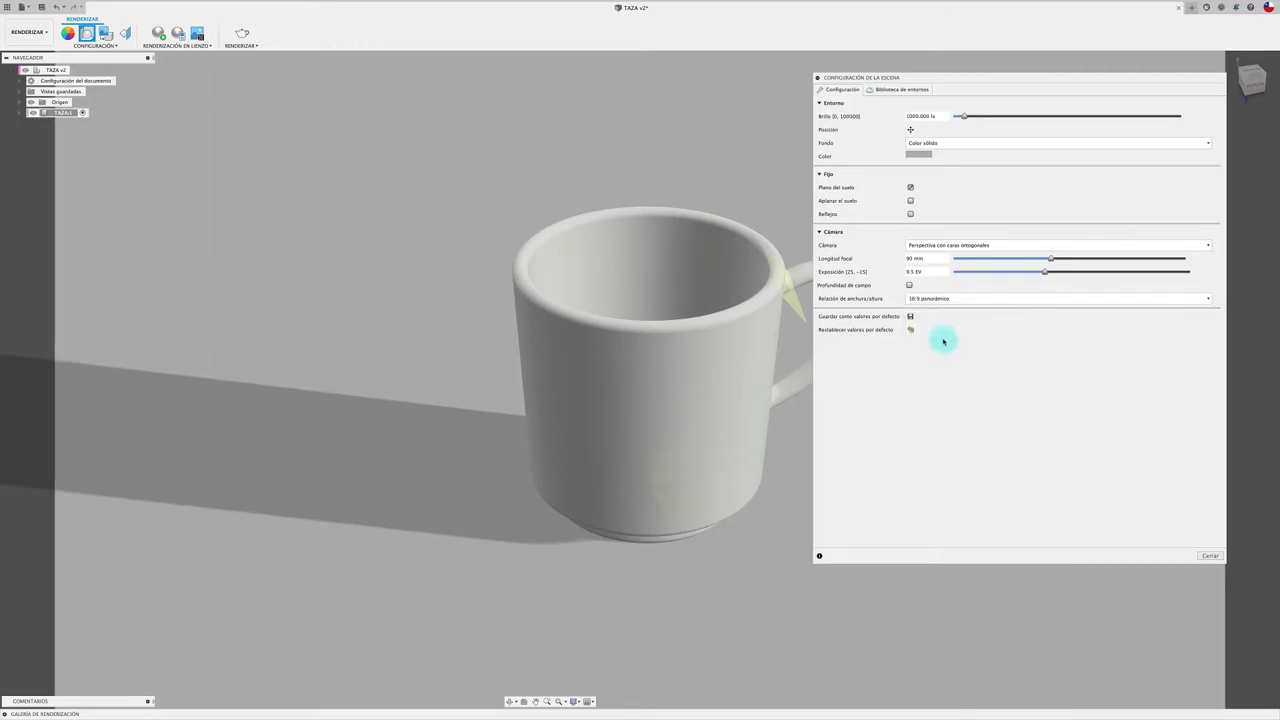
left_click(938, 299)
left_click(937, 348)
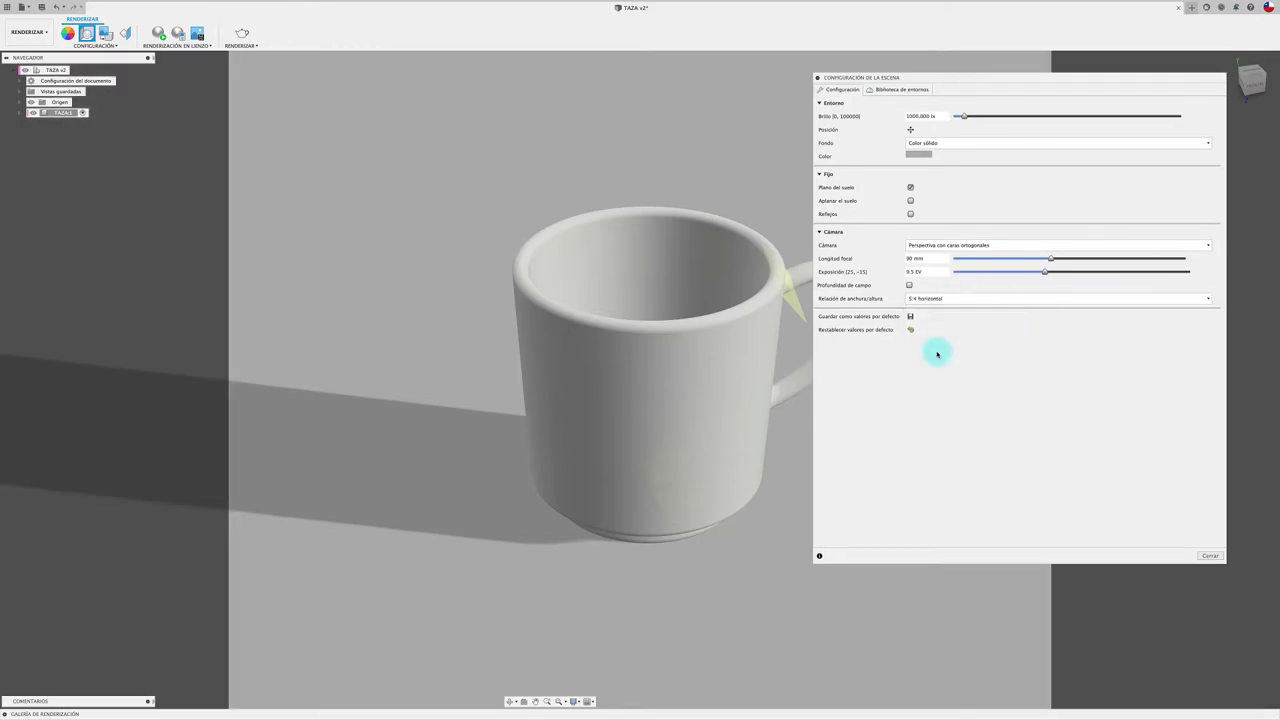
left_click(943, 299)
left_click(932, 356)
left_click(966, 299)
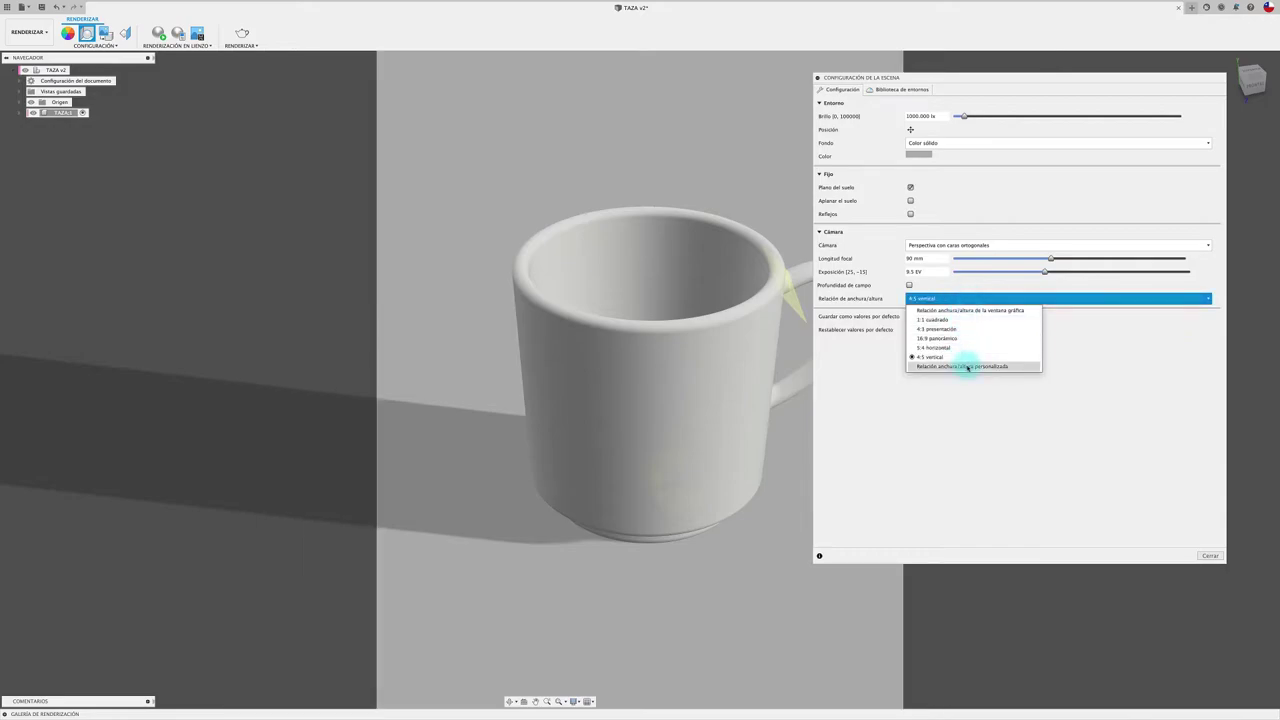
left_click(967, 366)
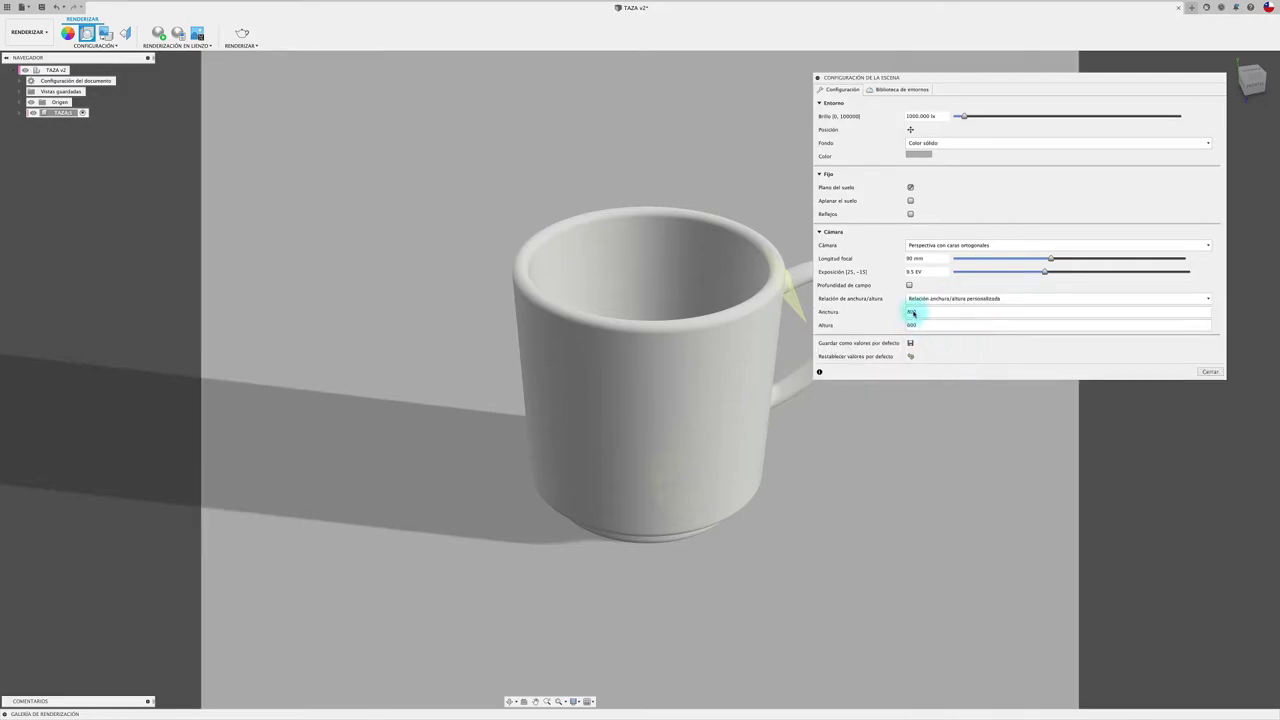
left_click(998, 300)
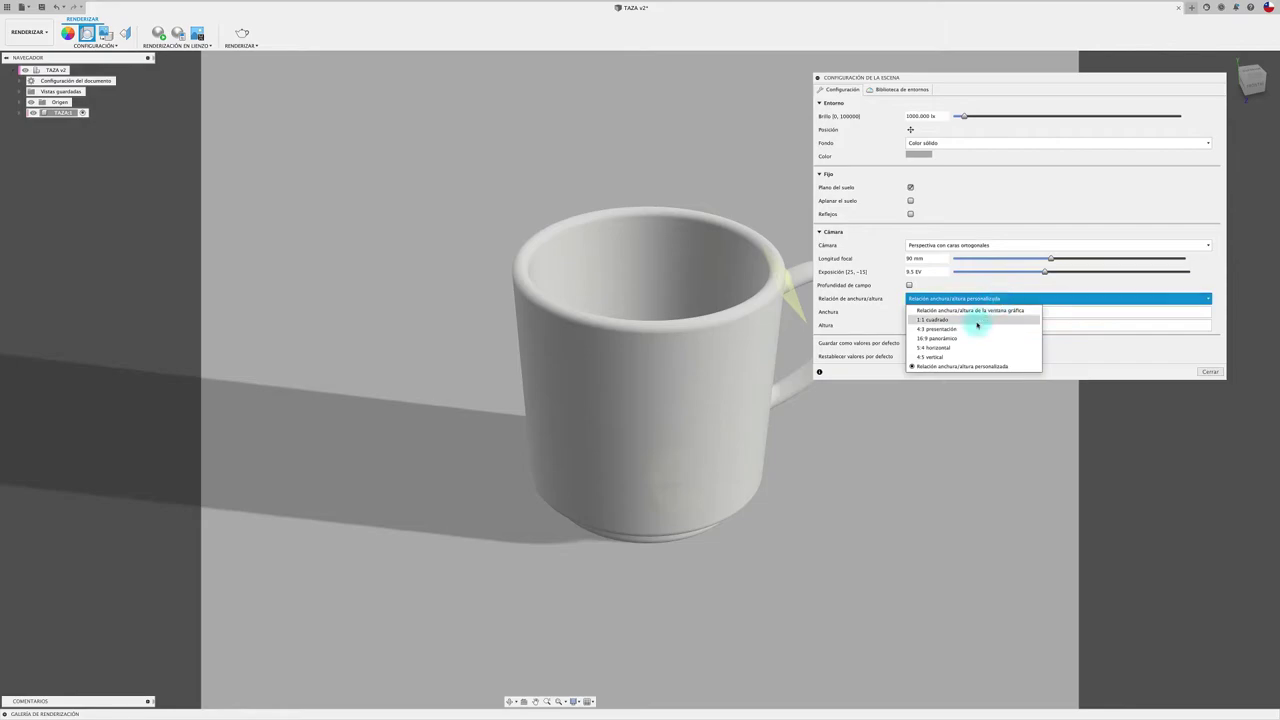
left_click(977, 321)
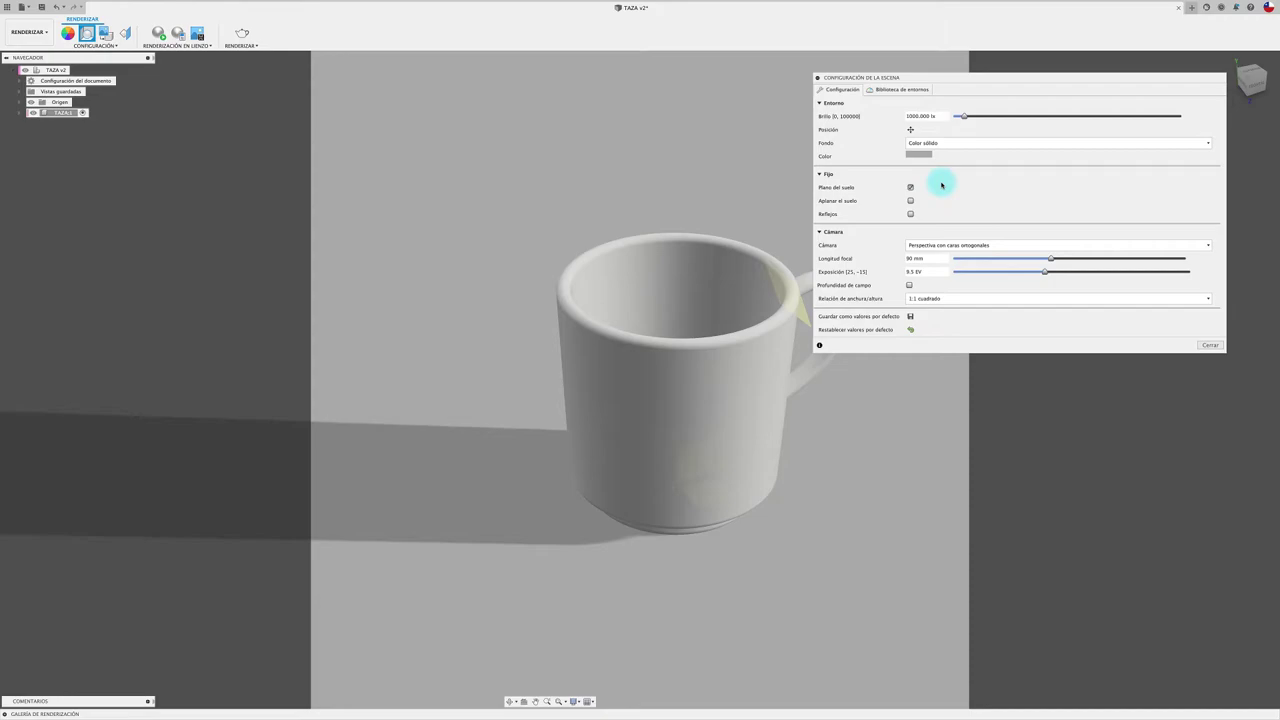
Step: Keep a solid colour background and choose a yellow background colour
left_click(969, 142)
left_click(955, 165)
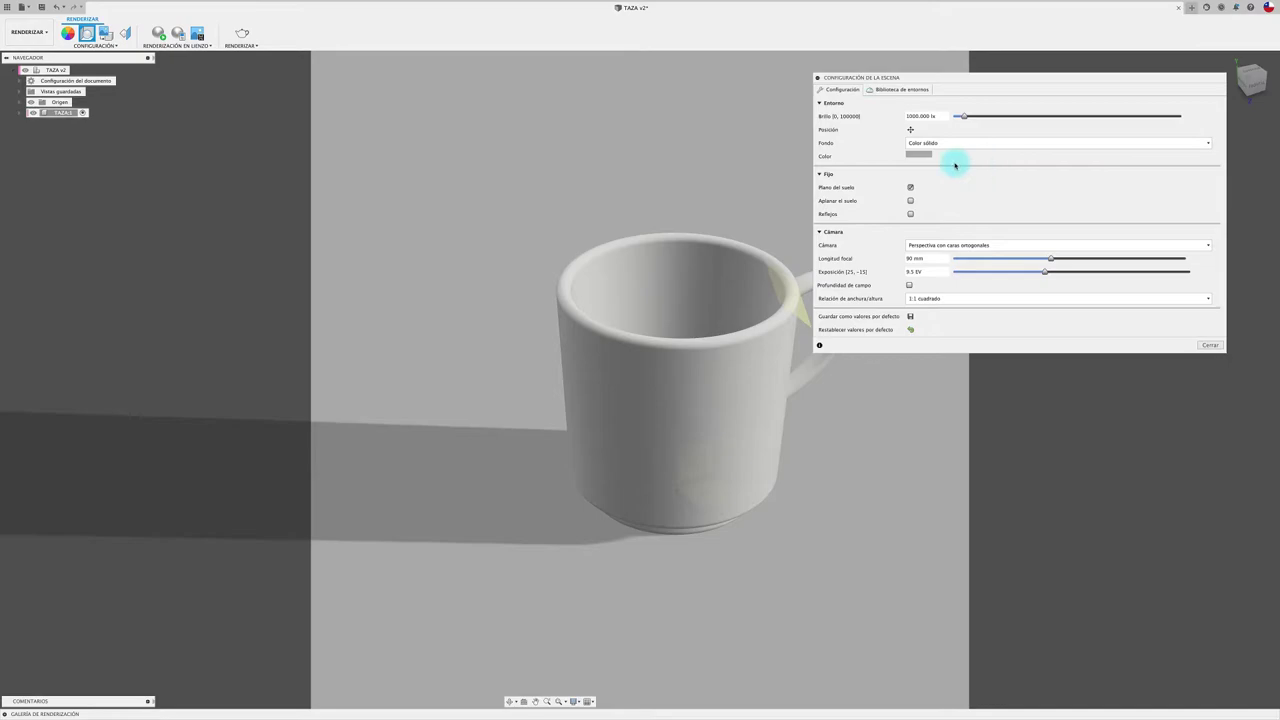
left_click(918, 154)
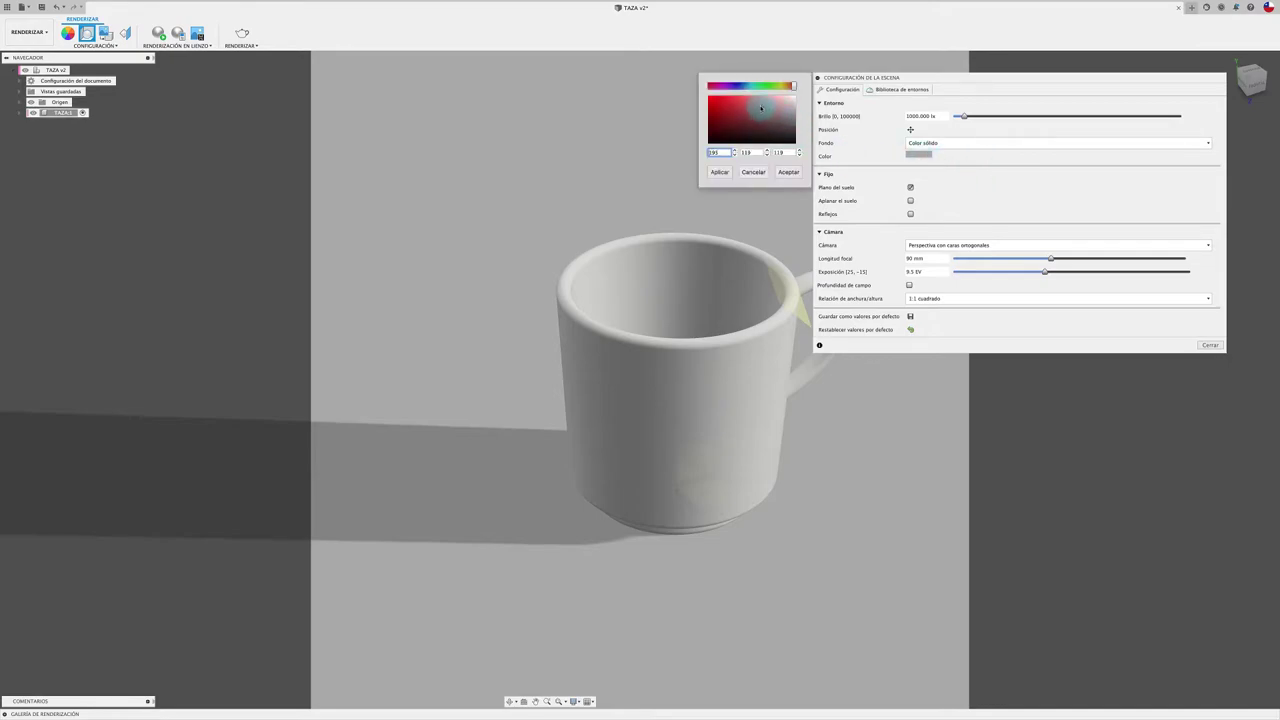
left_click(780, 88)
left_click(719, 172)
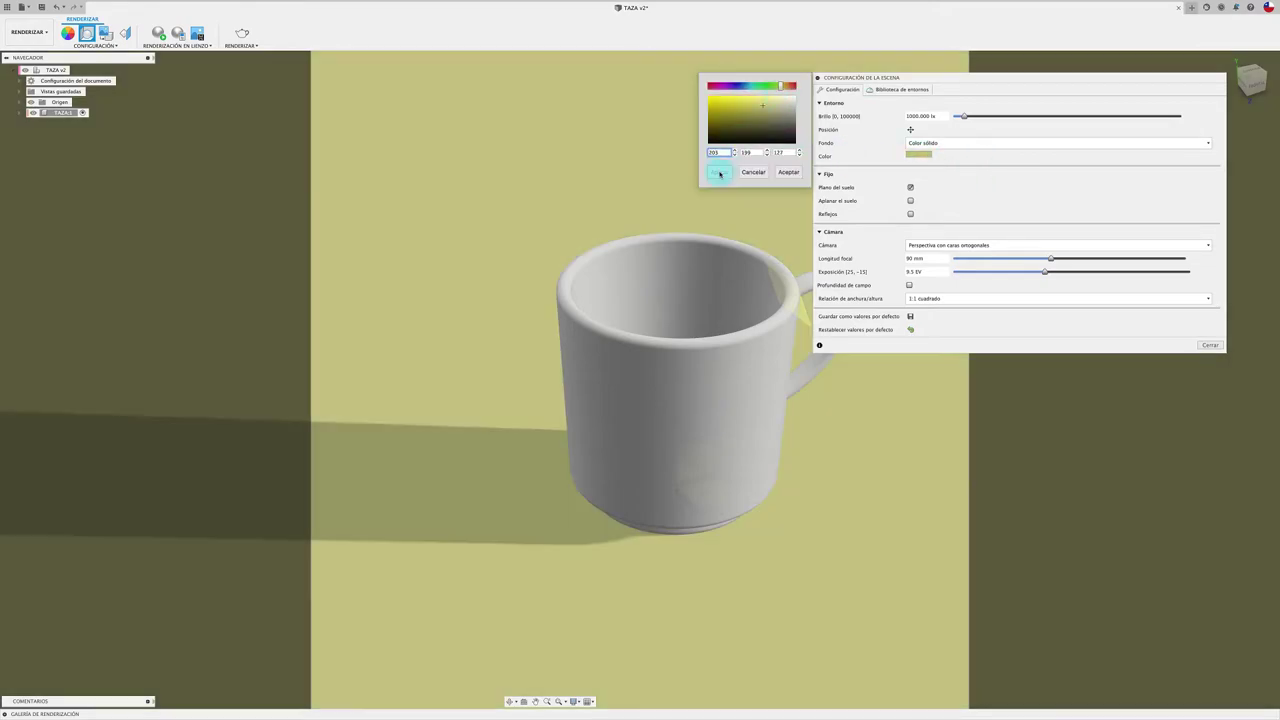
left_click(783, 173)
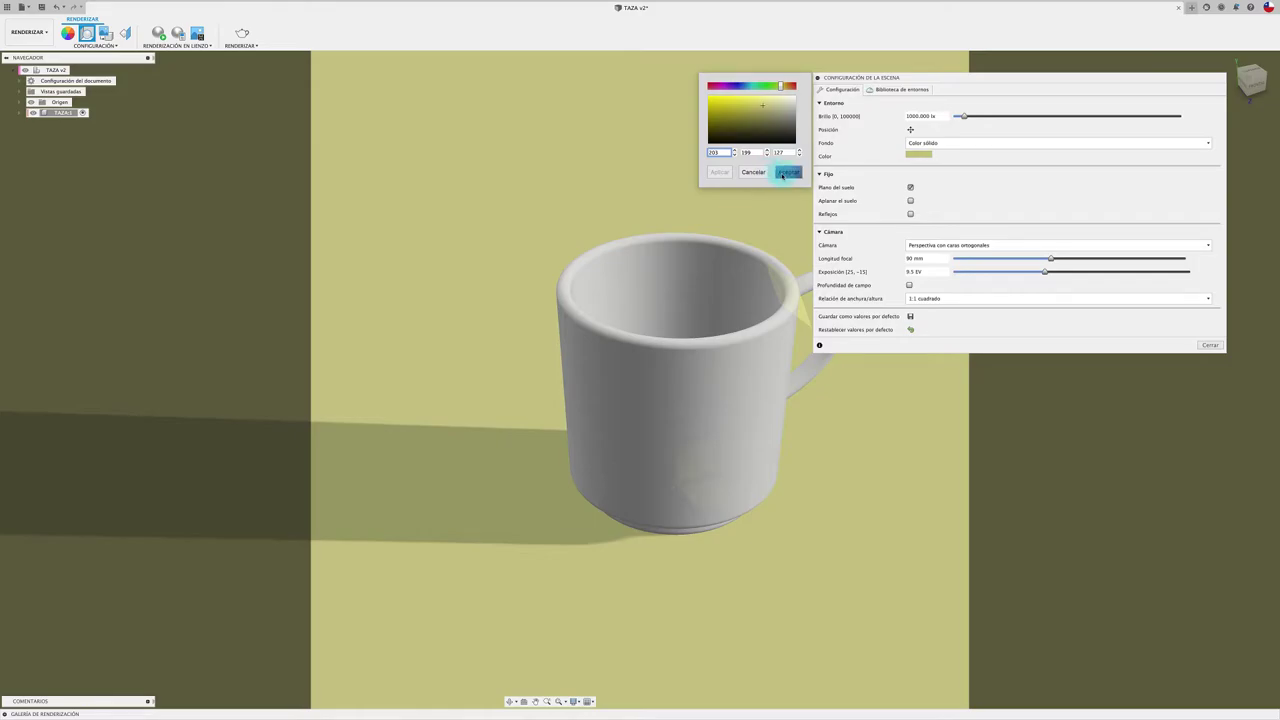
left_click(783, 173)
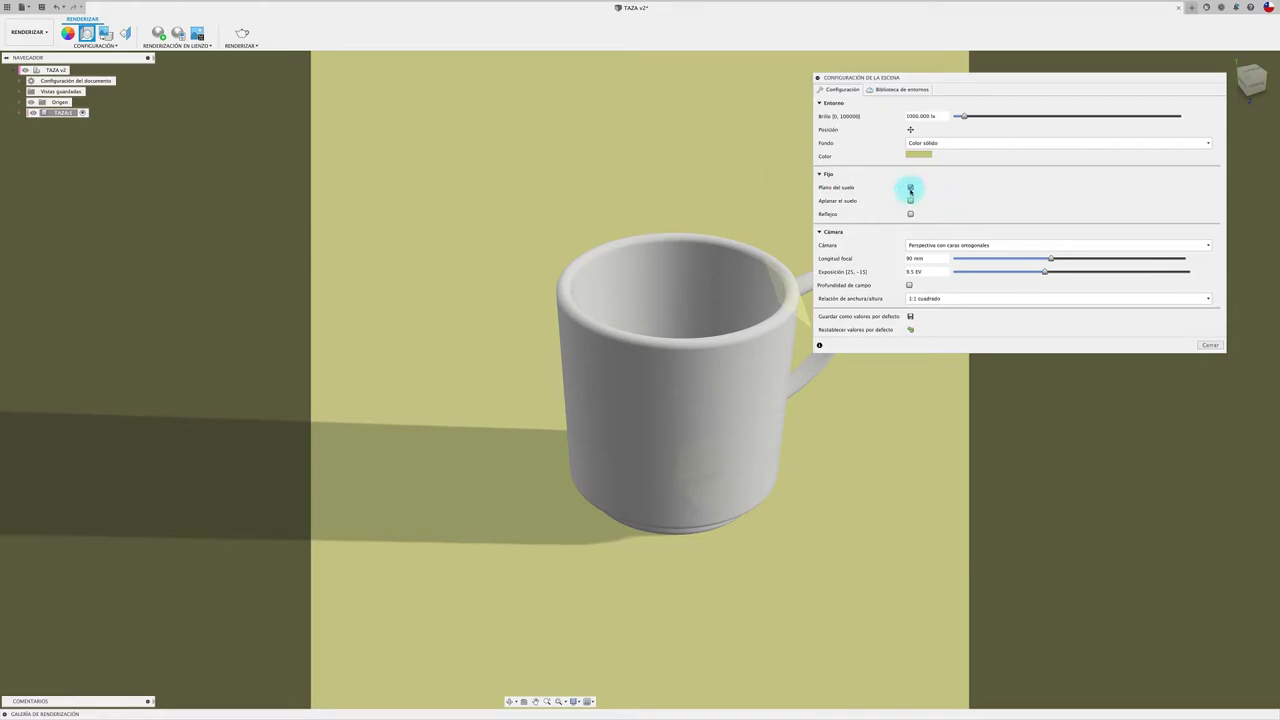
Step: Toggle the Ground Plane off and back on, keeping the flattened ground and shadow
left_click(588, 700)
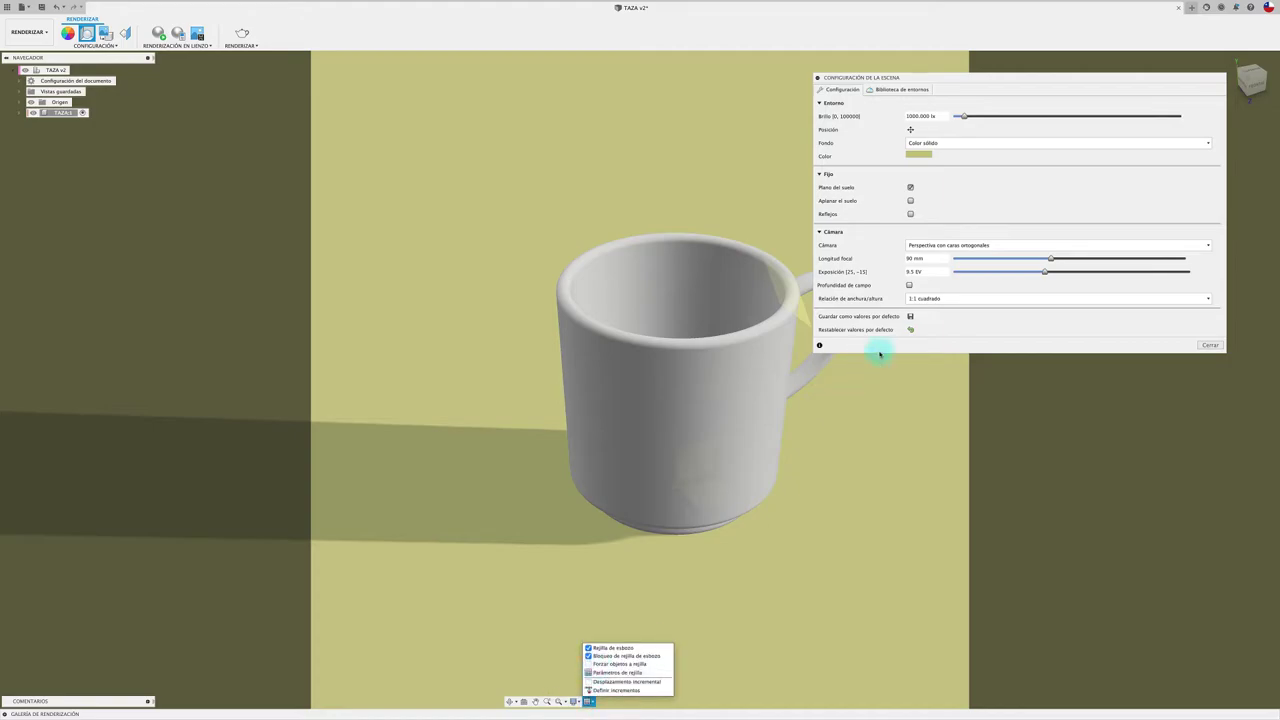
left_click(955, 190)
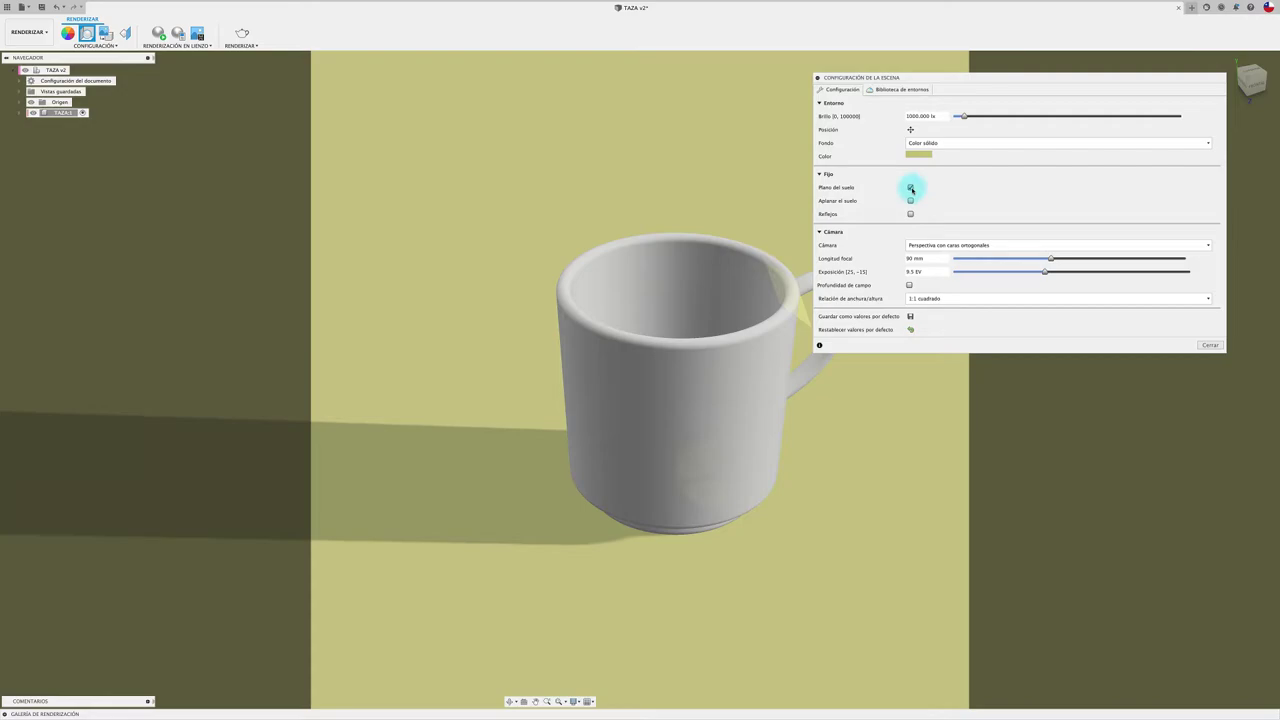
left_click(910, 188)
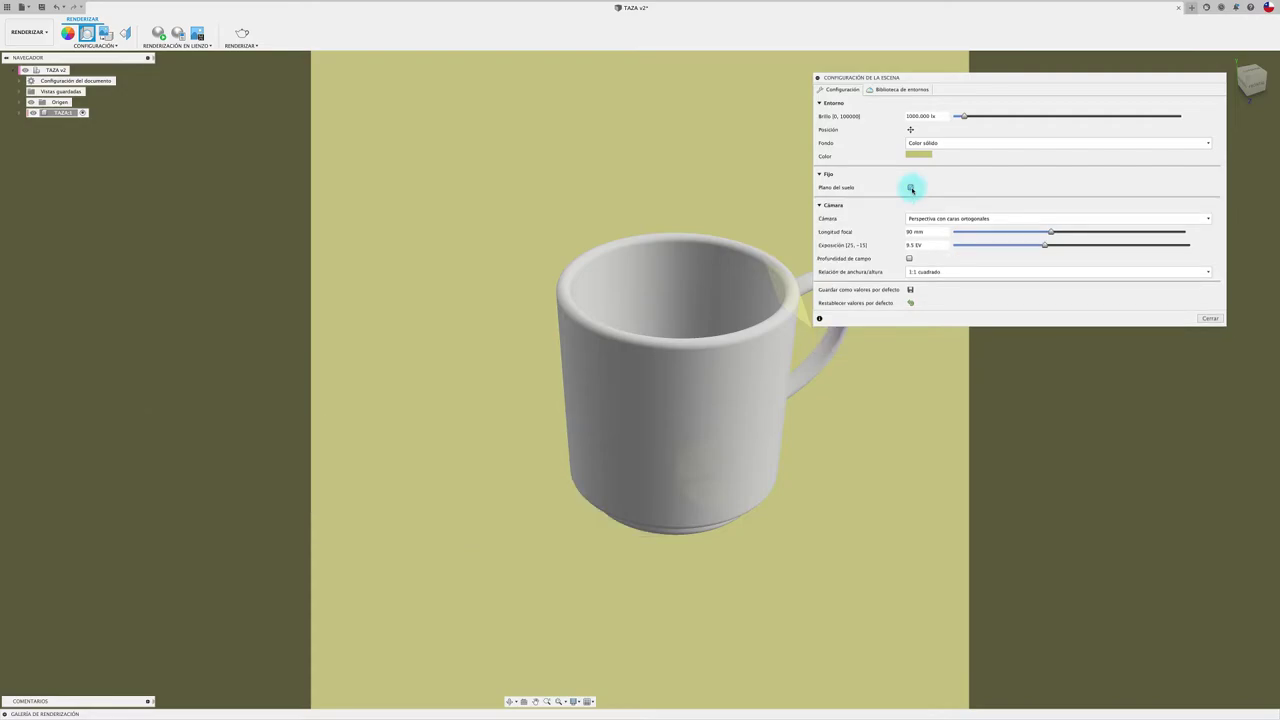
left_click(910, 188)
left_click(910, 188)
left_click(910, 188)
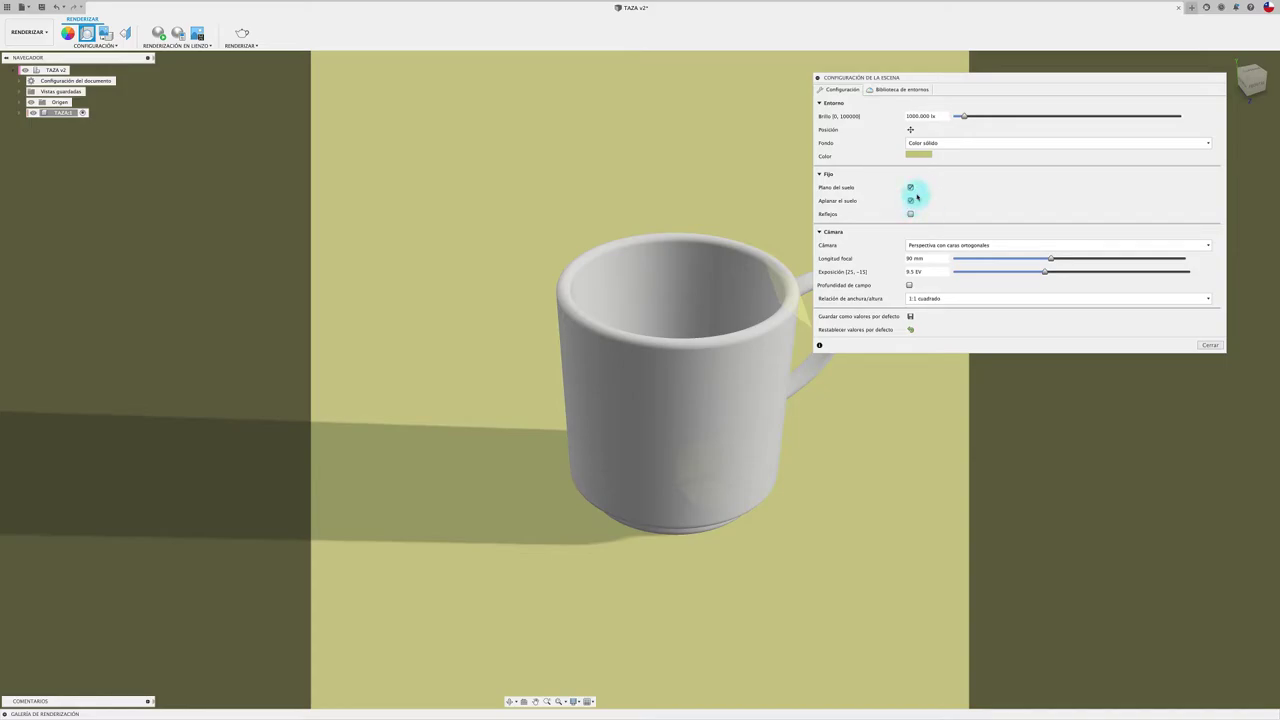
Step: Enable ground reflections with roughness 0.1, keeping the solid colour background
left_click(1046, 143)
left_click(958, 163)
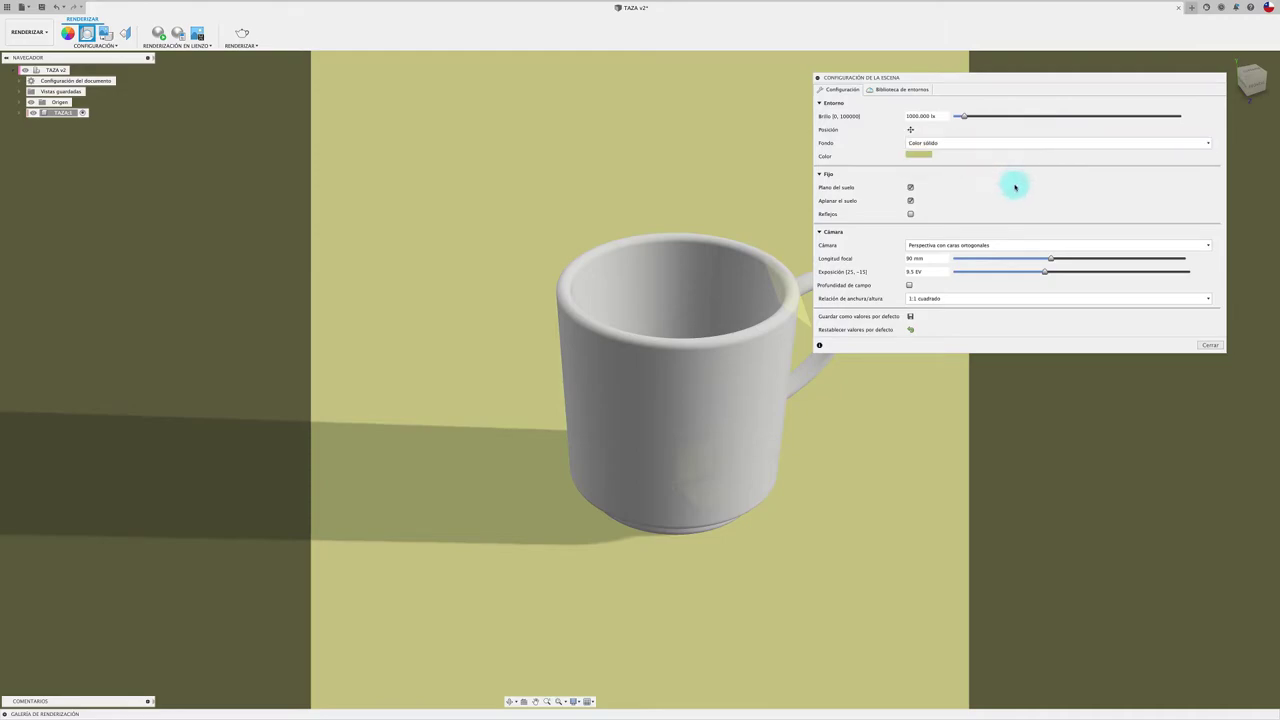
left_click(910, 214)
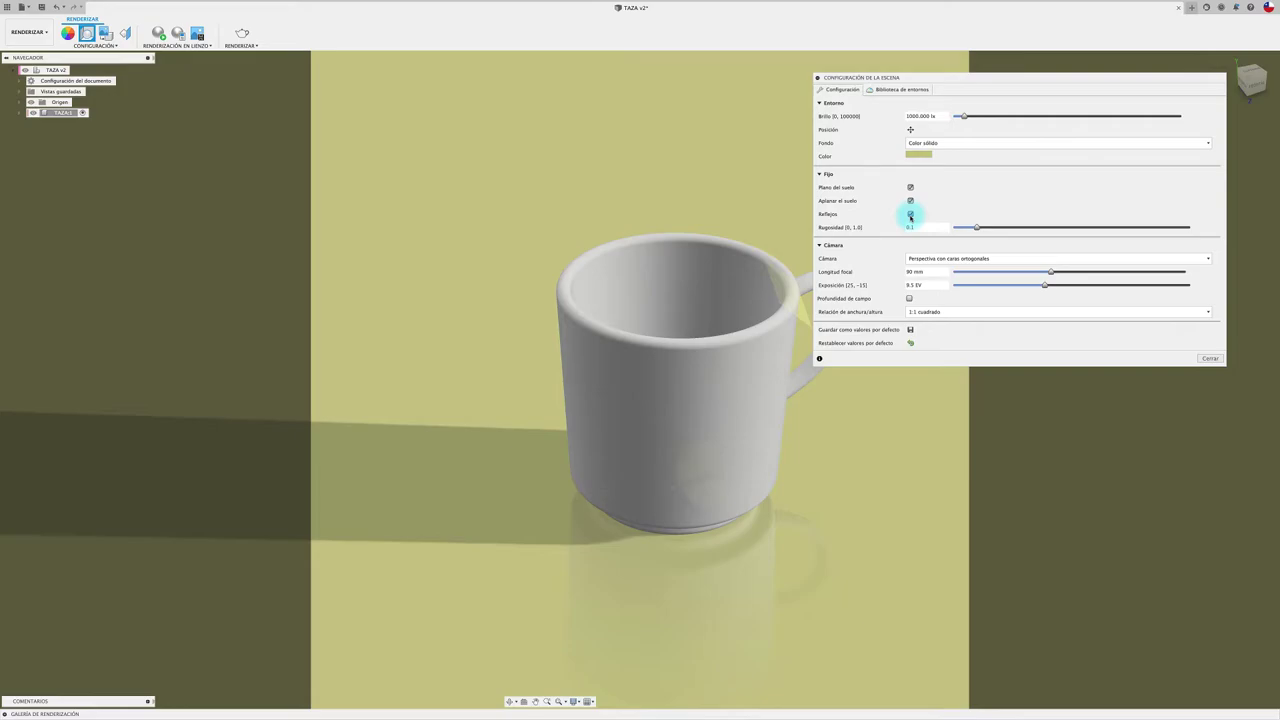
left_click(977, 228)
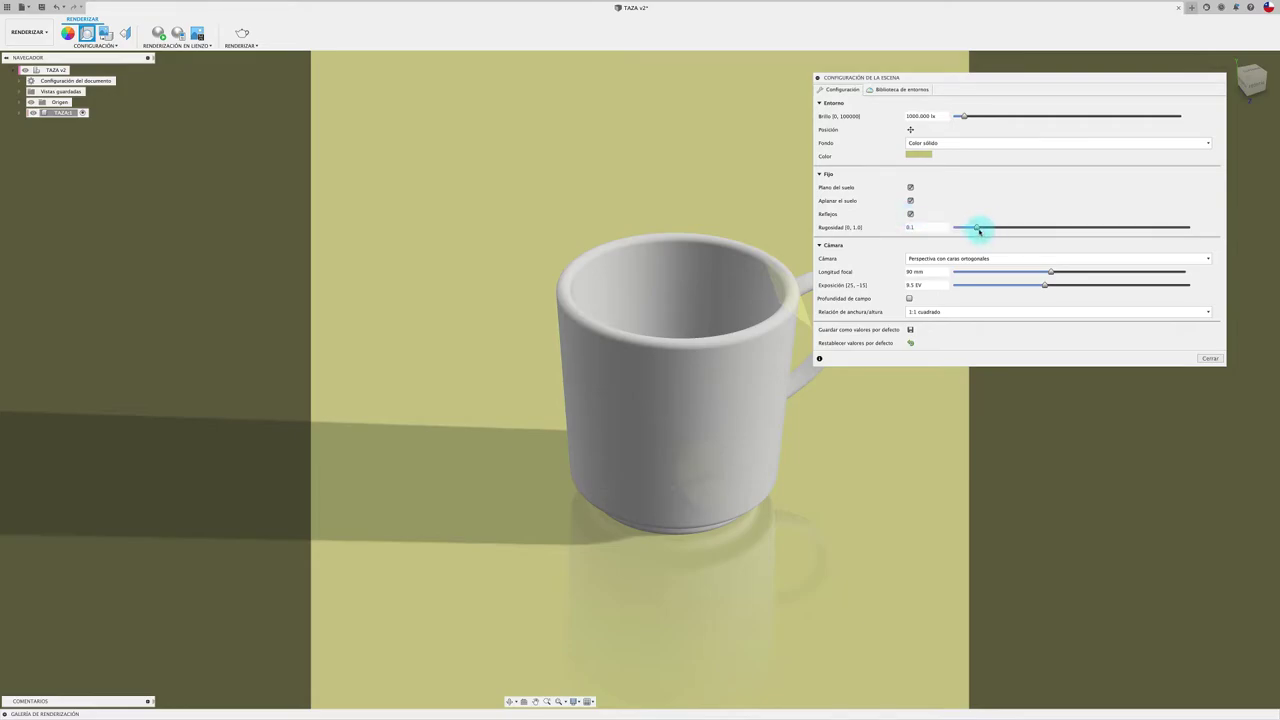
mouse_move(978, 230)
left_mouse_down()
mouse_move(1166, 234)
mouse_move(979, 229)
left_mouse_up()
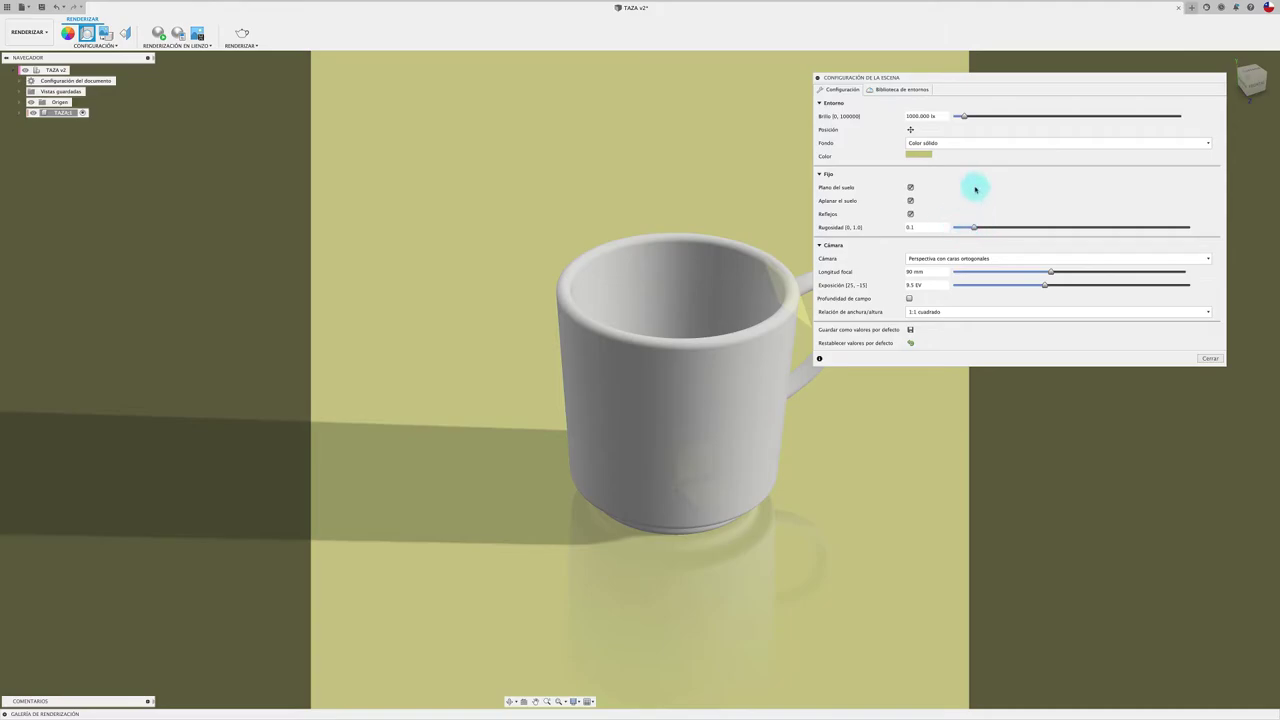
Step: Set the background to Environment and apply the Snow Field environment from the Environment Library
left_click(992, 143)
left_click(940, 157)
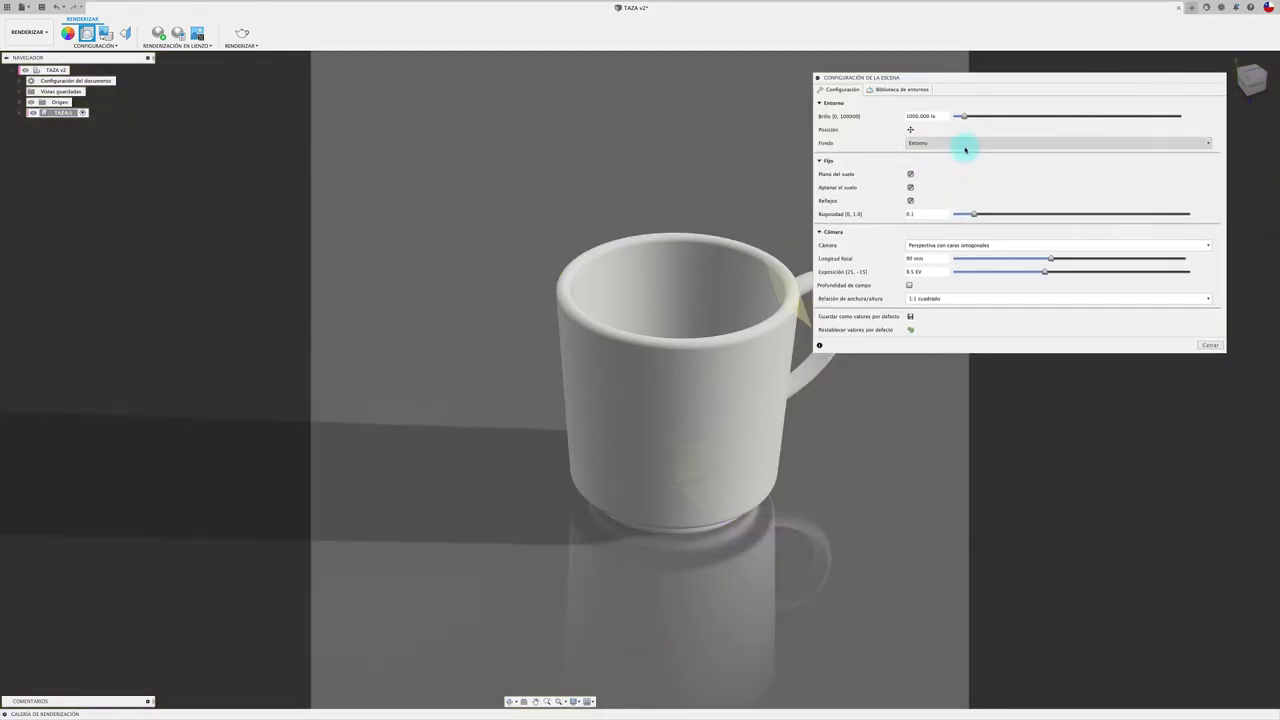
left_click(912, 89)
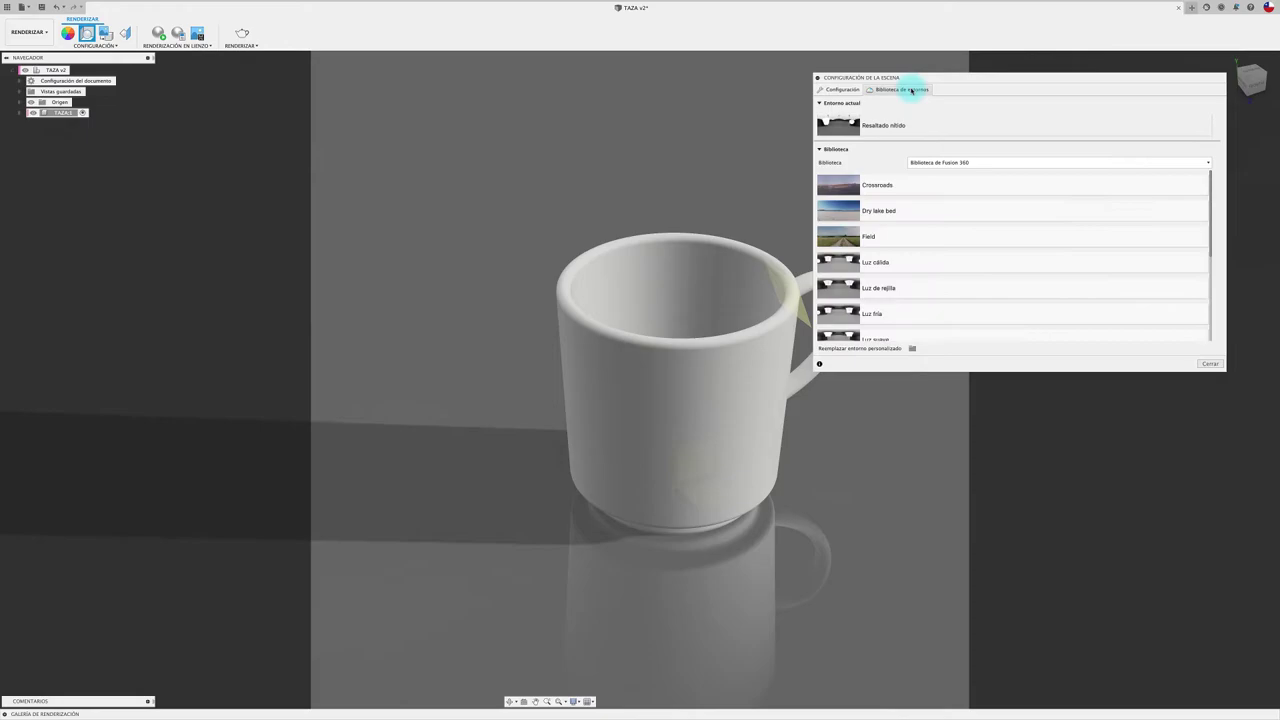
scroll(1063, 240, "down", 5)
scroll(1063, 240, "up", 5)
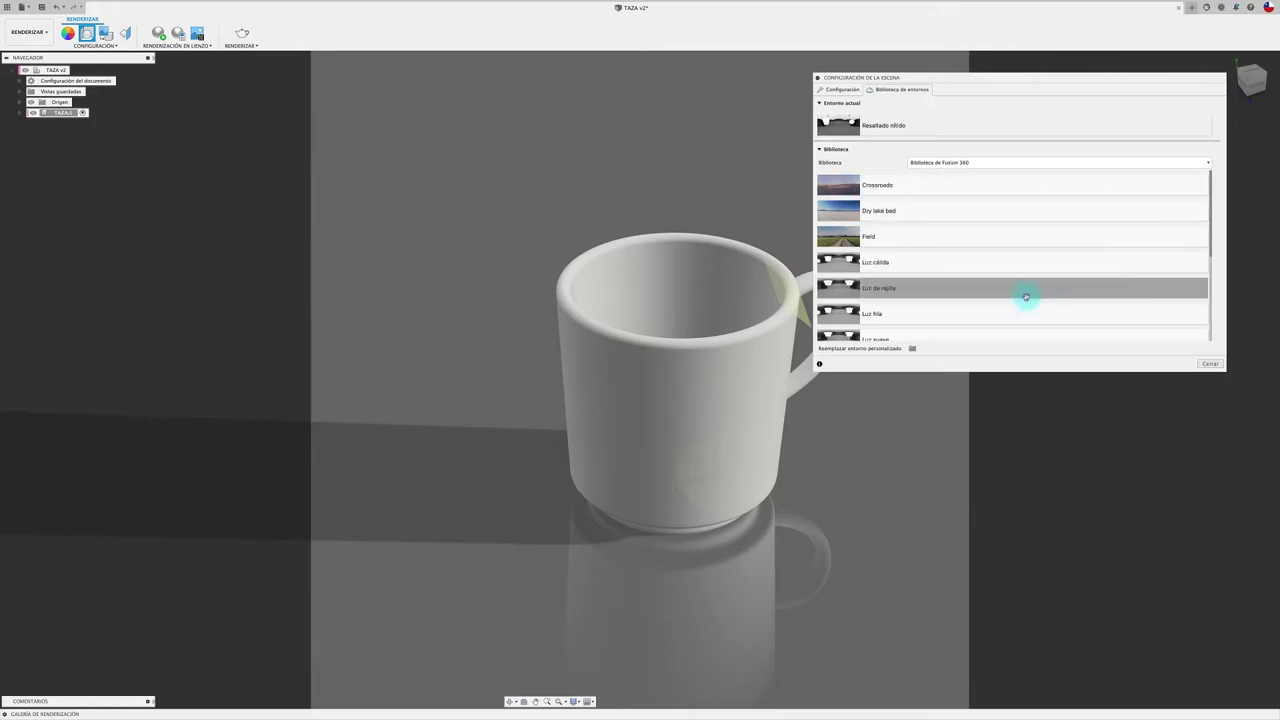
scroll(1020, 290, "down", 3)
scroll(1020, 290, "down", 2)
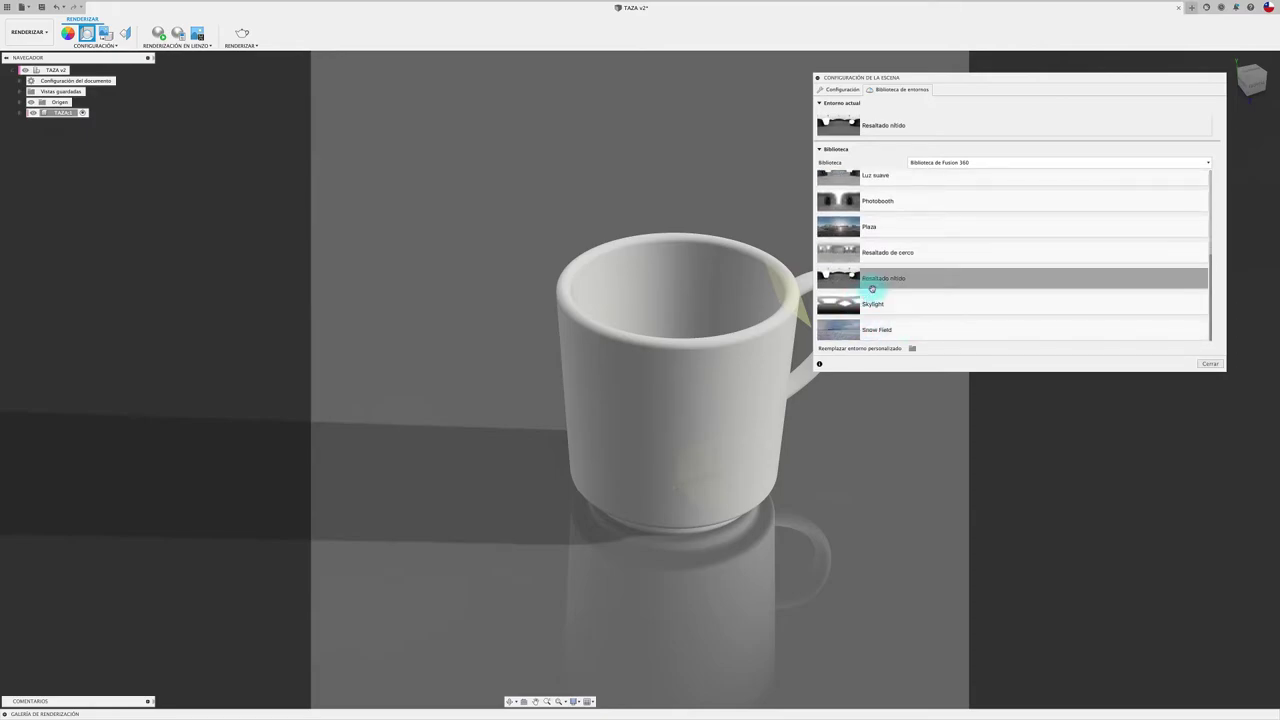
left_click_drag(847, 337, 737, 167)
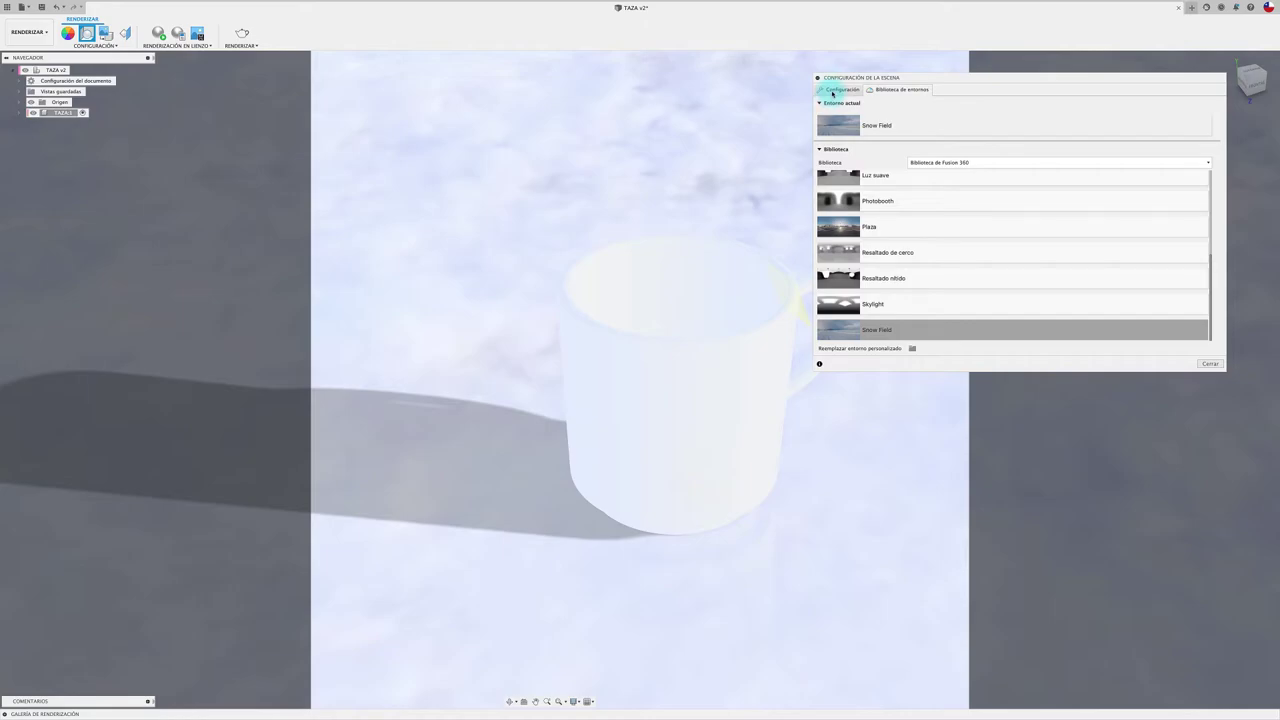
Step: Toggle ground flattening, floor reflections and ground plane, then apply the Resaltado nítido environment
left_click(832, 93)
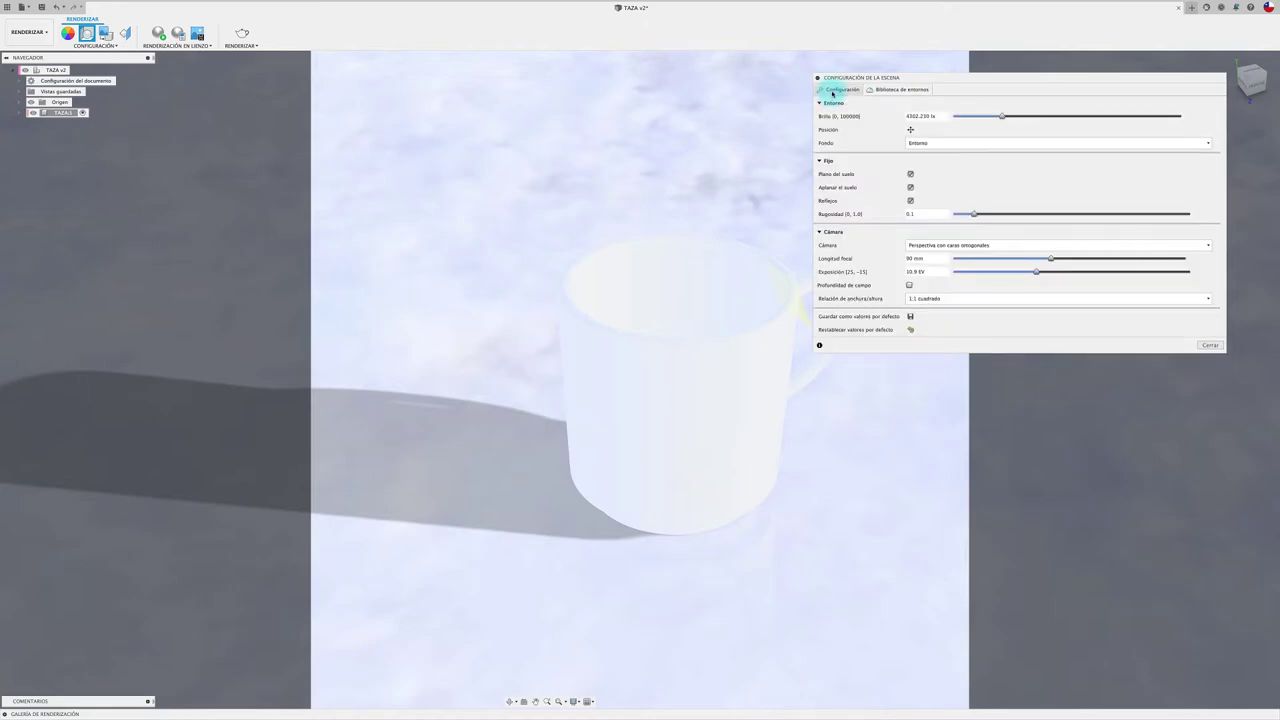
left_click(911, 187)
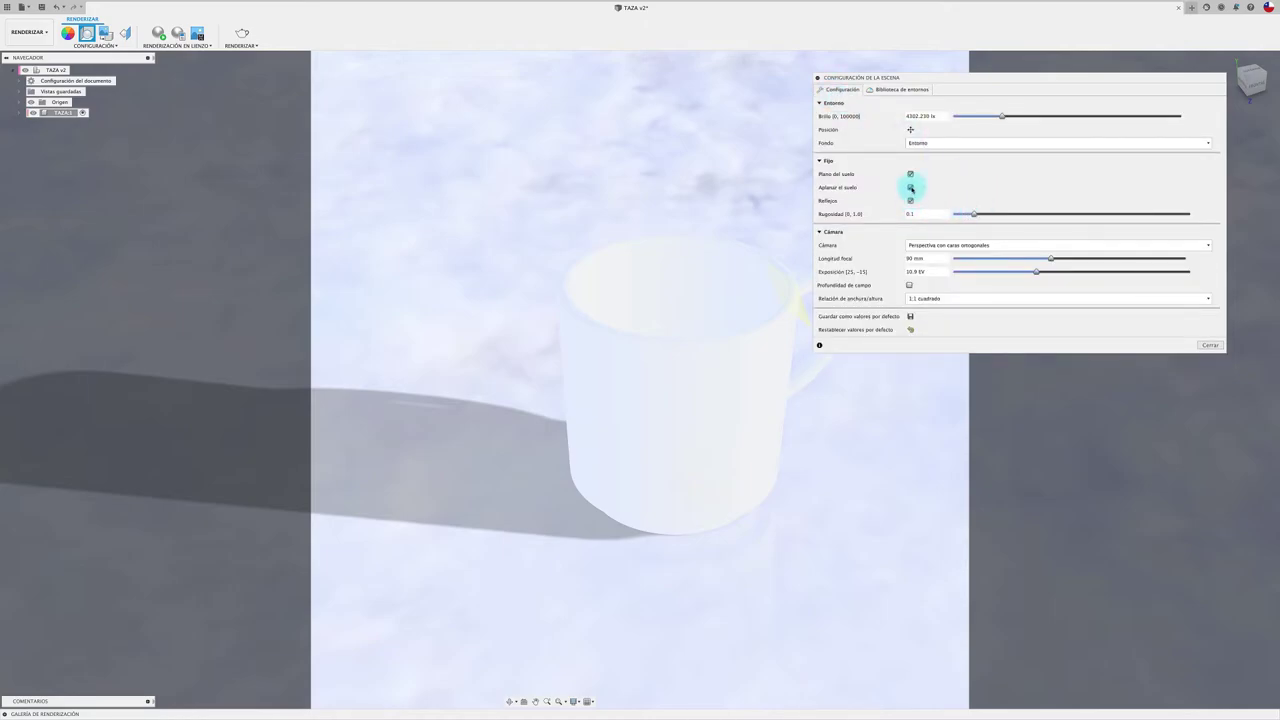
left_click(911, 200)
left_click(910, 201)
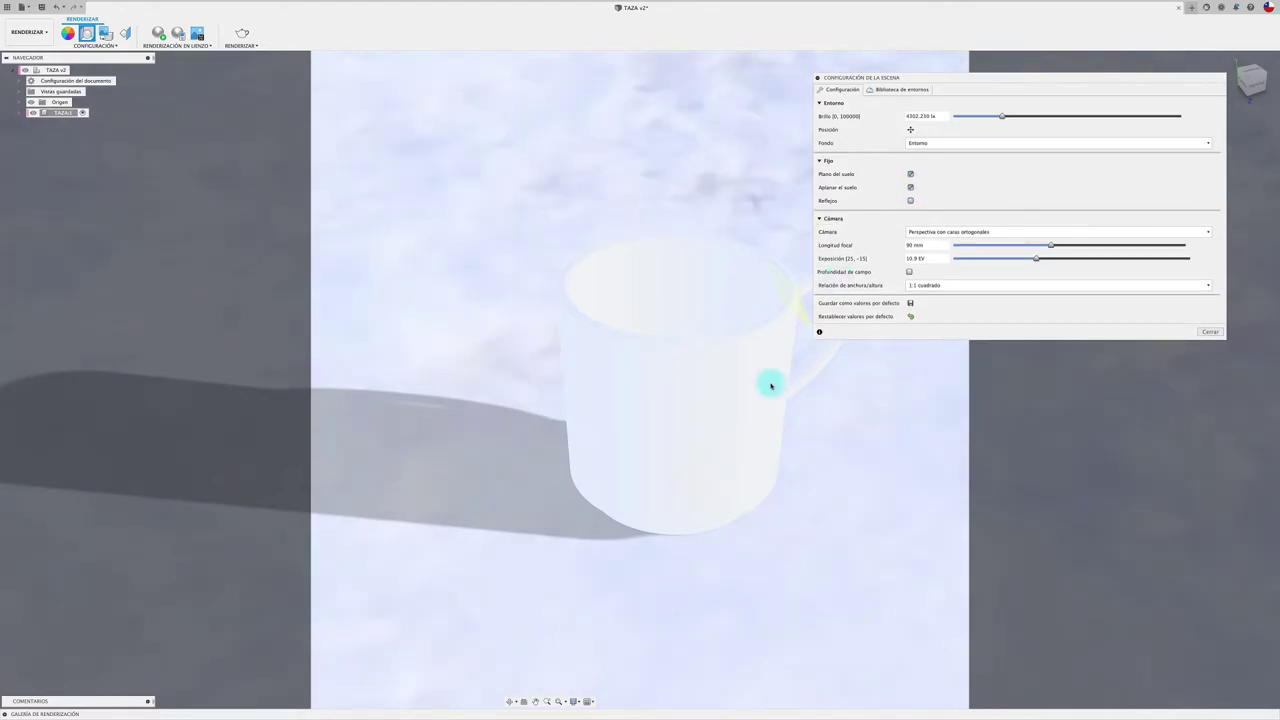
left_click(910, 201)
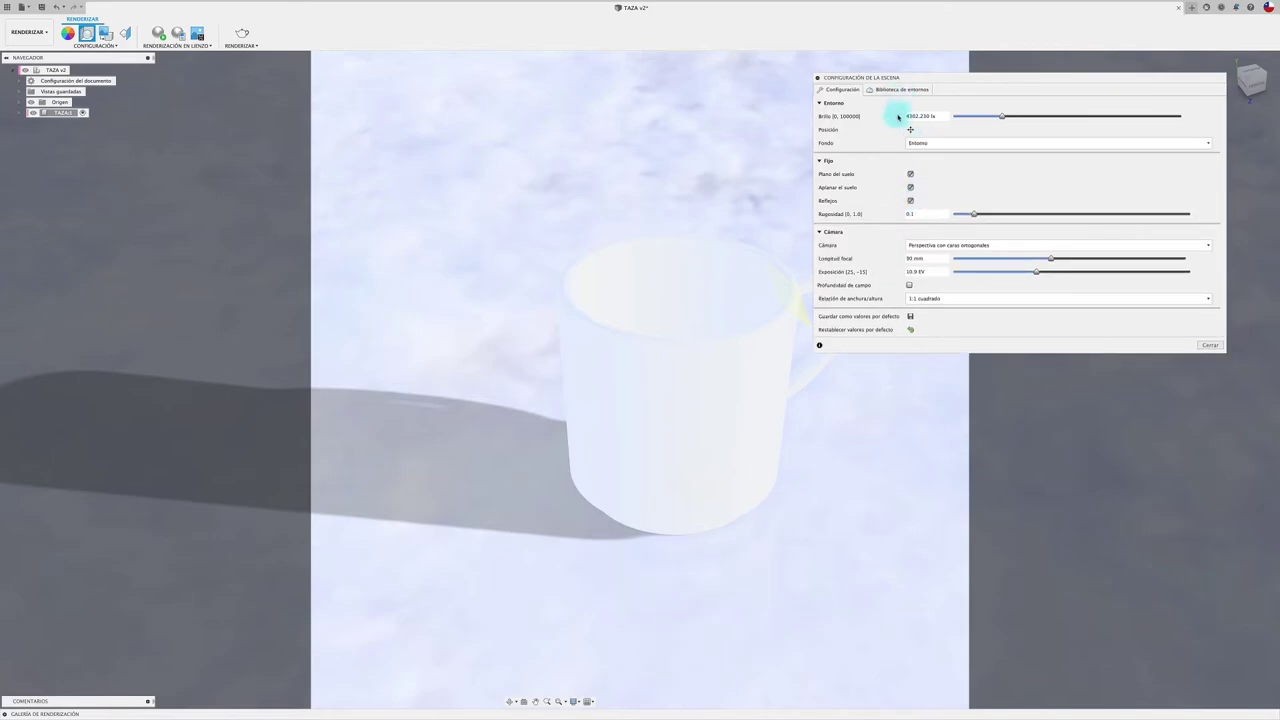
left_click(910, 175)
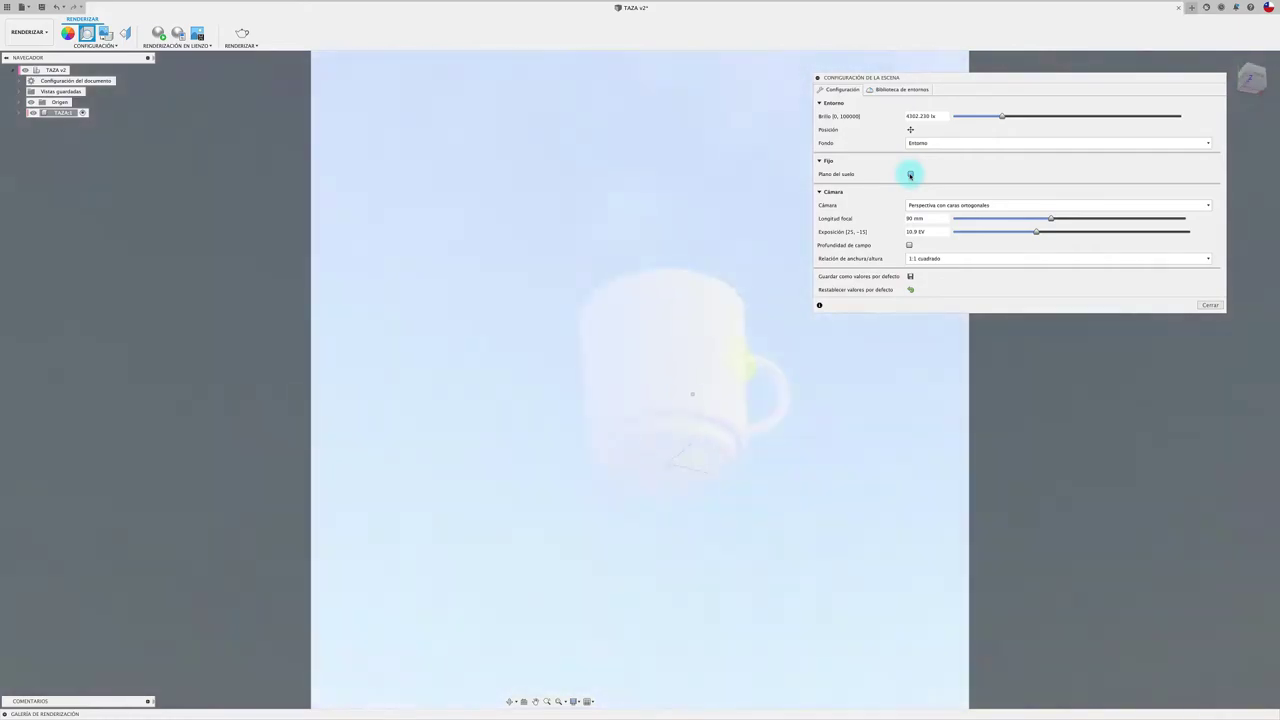
left_click(910, 175)
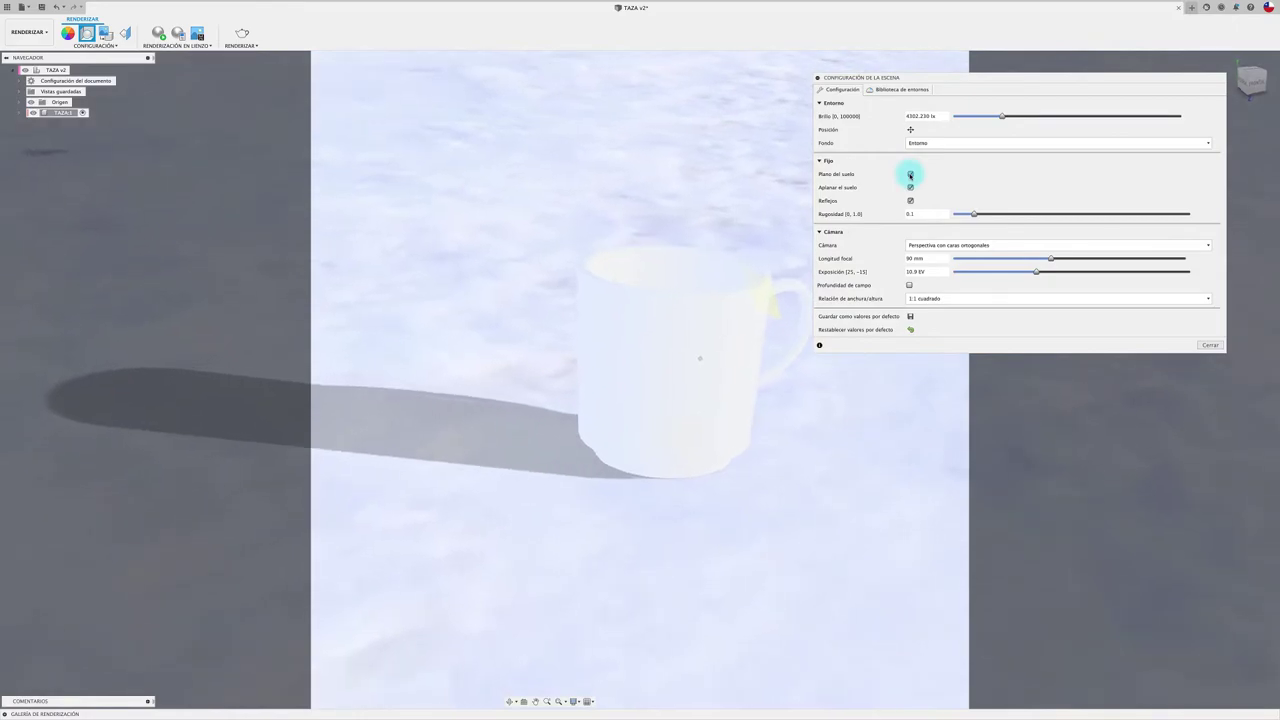
left_click(905, 88)
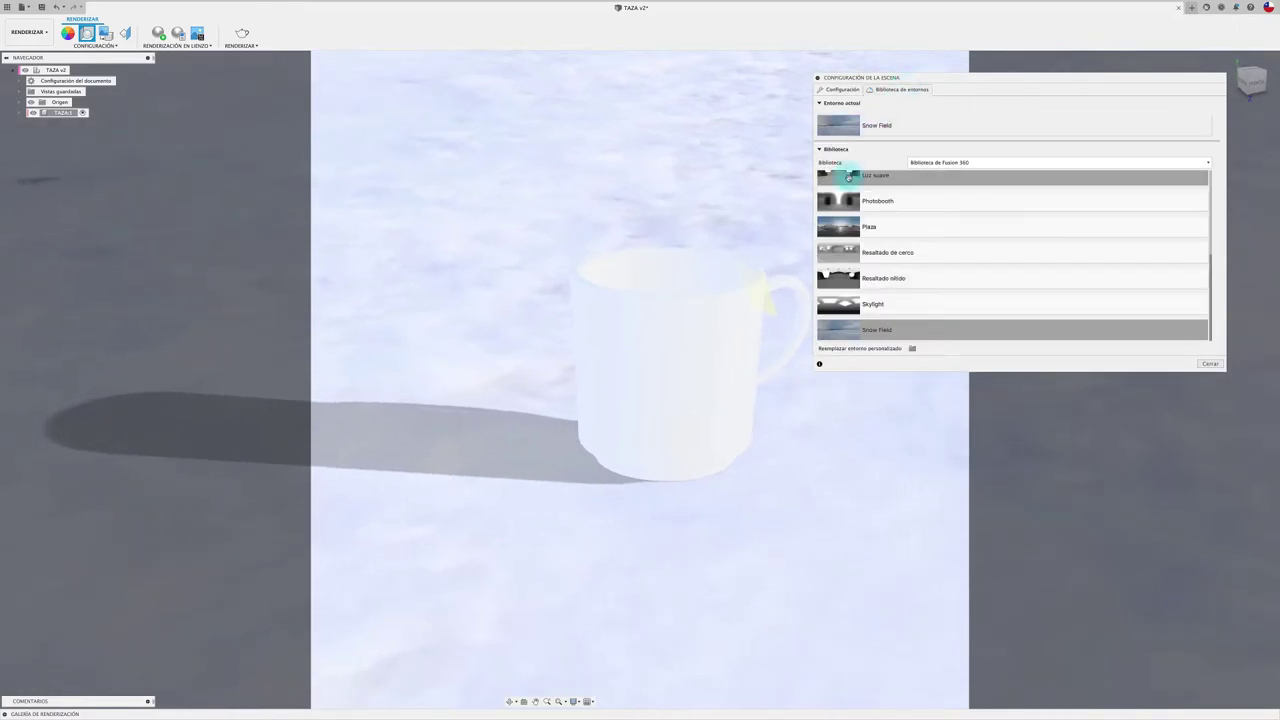
left_click_drag(877, 270, 723, 166)
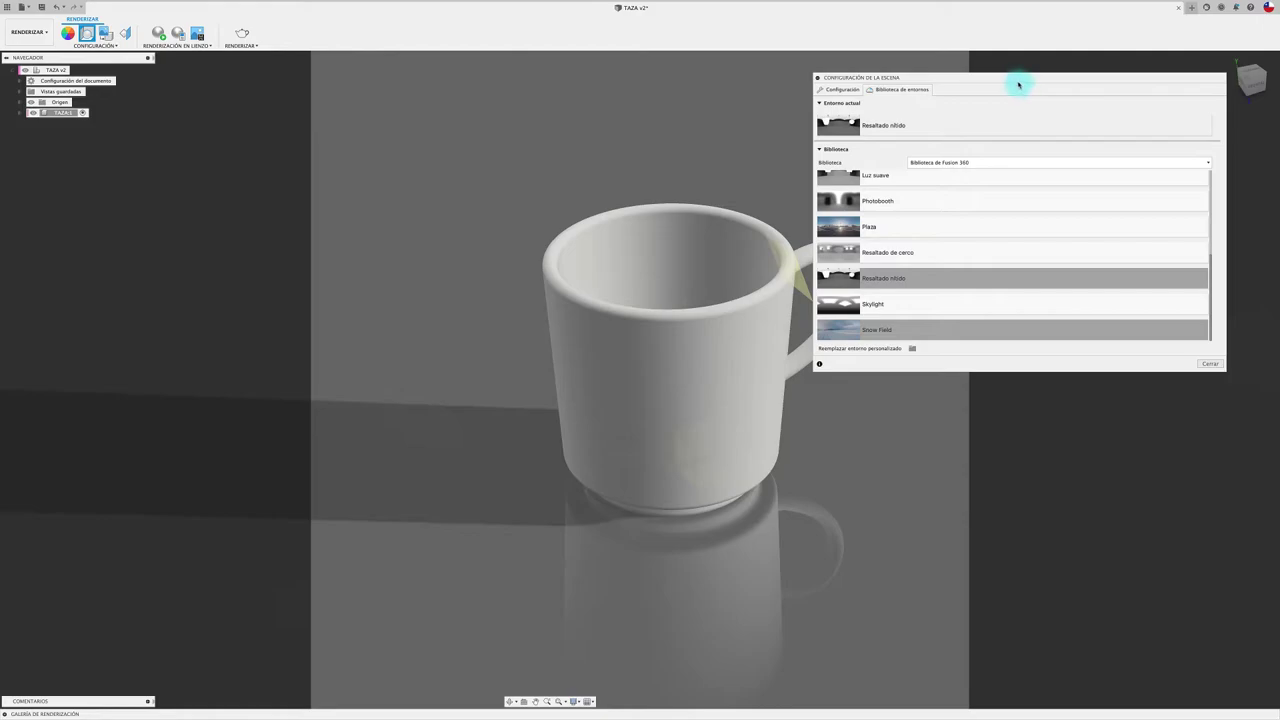
Step: Rotate the environment lighting to -24.1 deg, adjust its scale, and close Scene Settings
mouse_move(1018, 84)
left_mouse_down()
mouse_move(1054, 74)
mouse_move(1018, 68)
left_mouse_up()
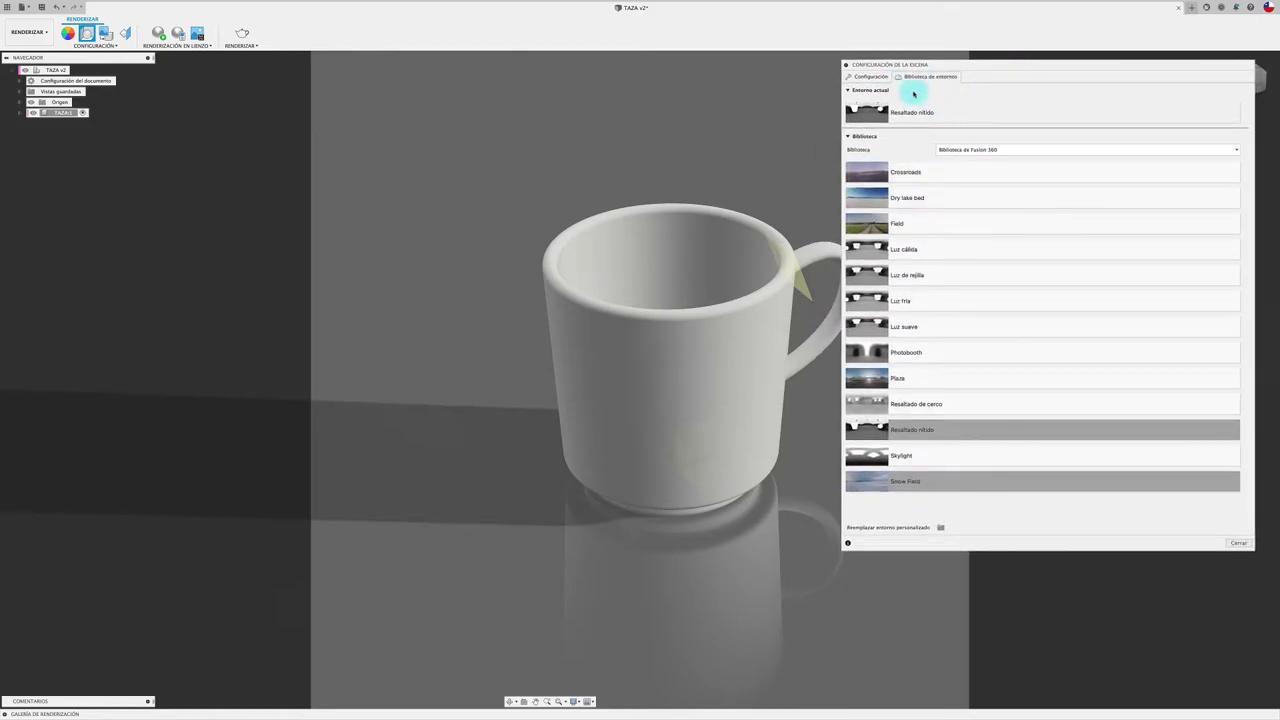
left_click(871, 77)
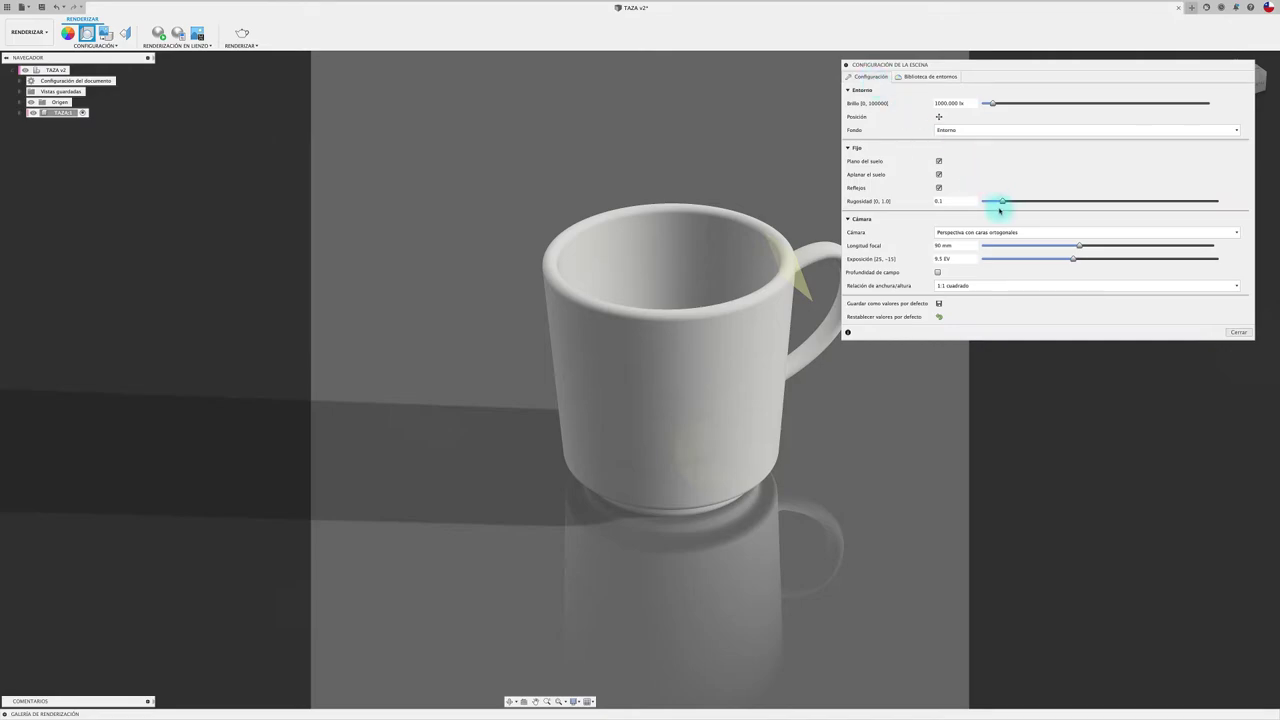
left_click(938, 118)
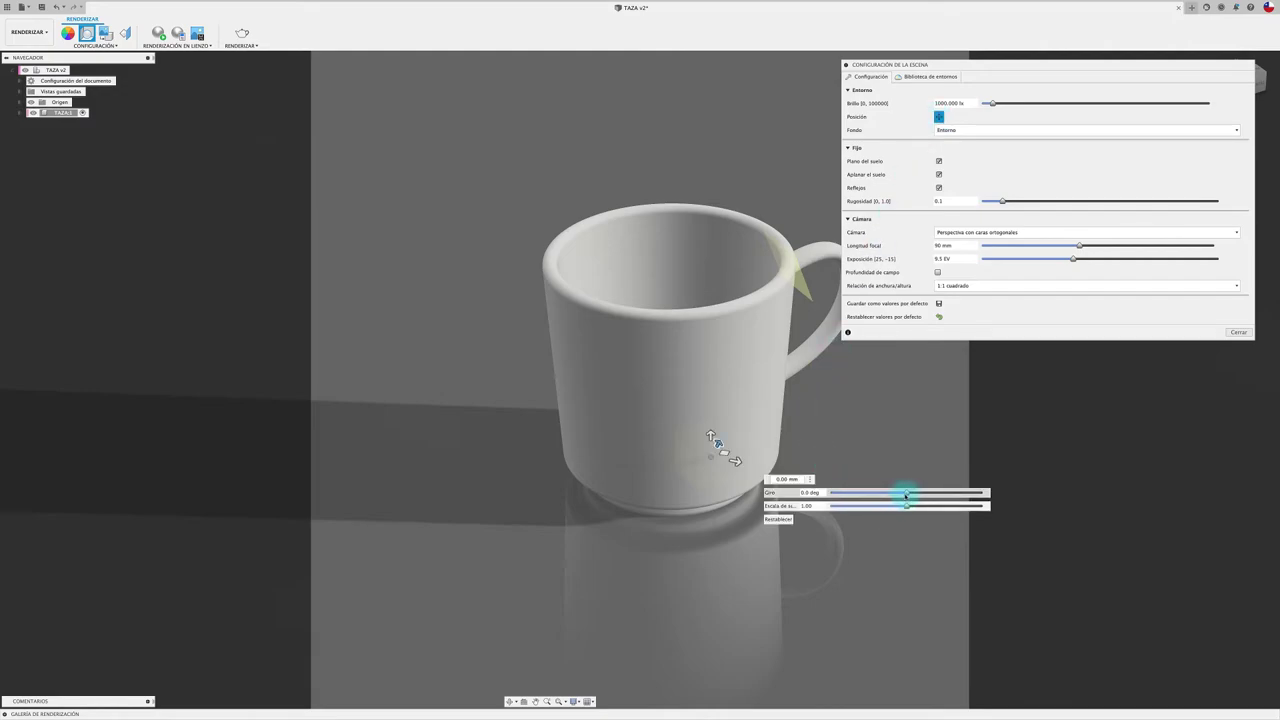
mouse_move(906, 494)
left_mouse_down()
mouse_move(851, 494)
mouse_move(940, 493)
mouse_move(847, 492)
mouse_move(980, 492)
mouse_move(817, 492)
mouse_move(908, 490)
mouse_move(896, 490)
left_mouse_up()
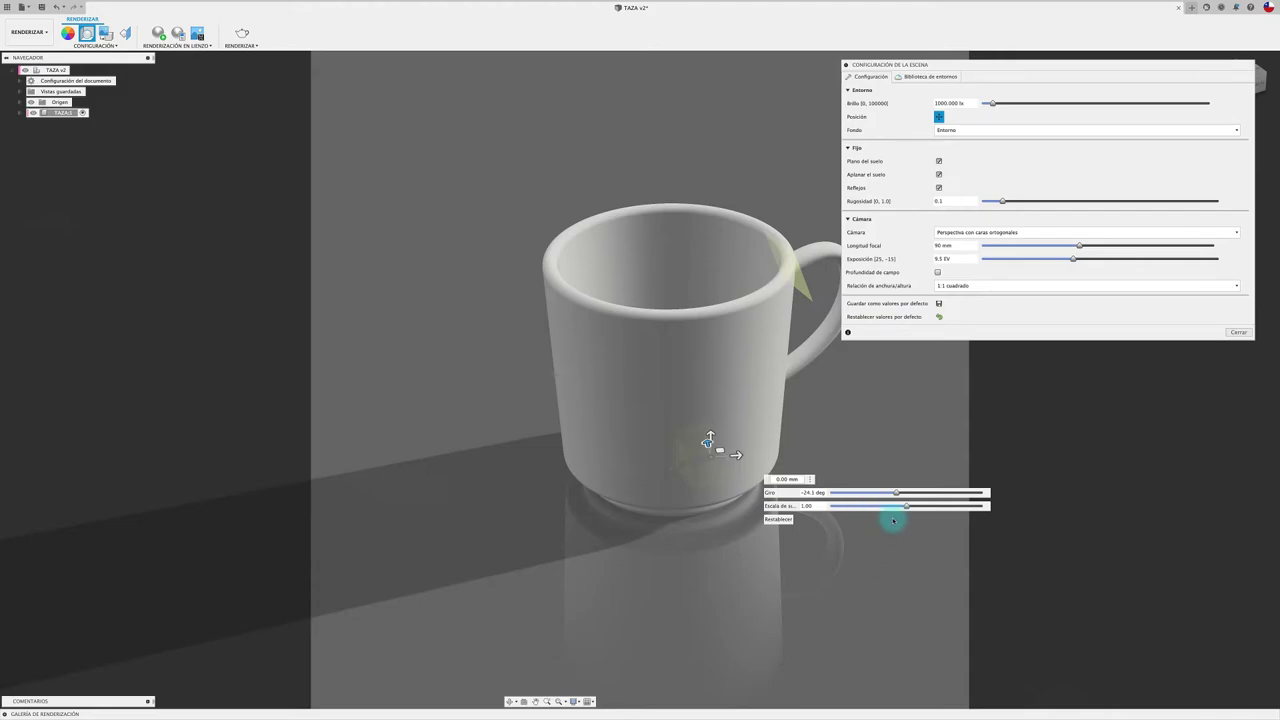
mouse_move(908, 508)
left_mouse_down()
mouse_move(840, 510)
mouse_move(903, 520)
left_mouse_up()
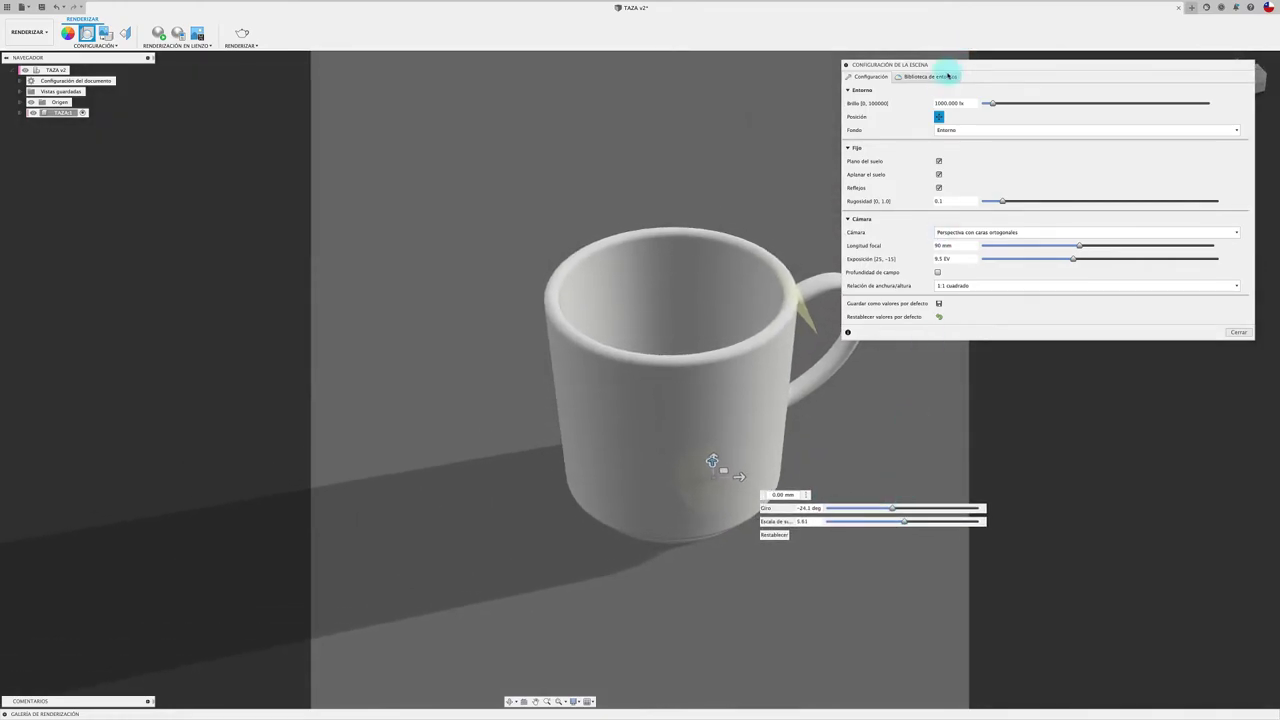
left_click(946, 77)
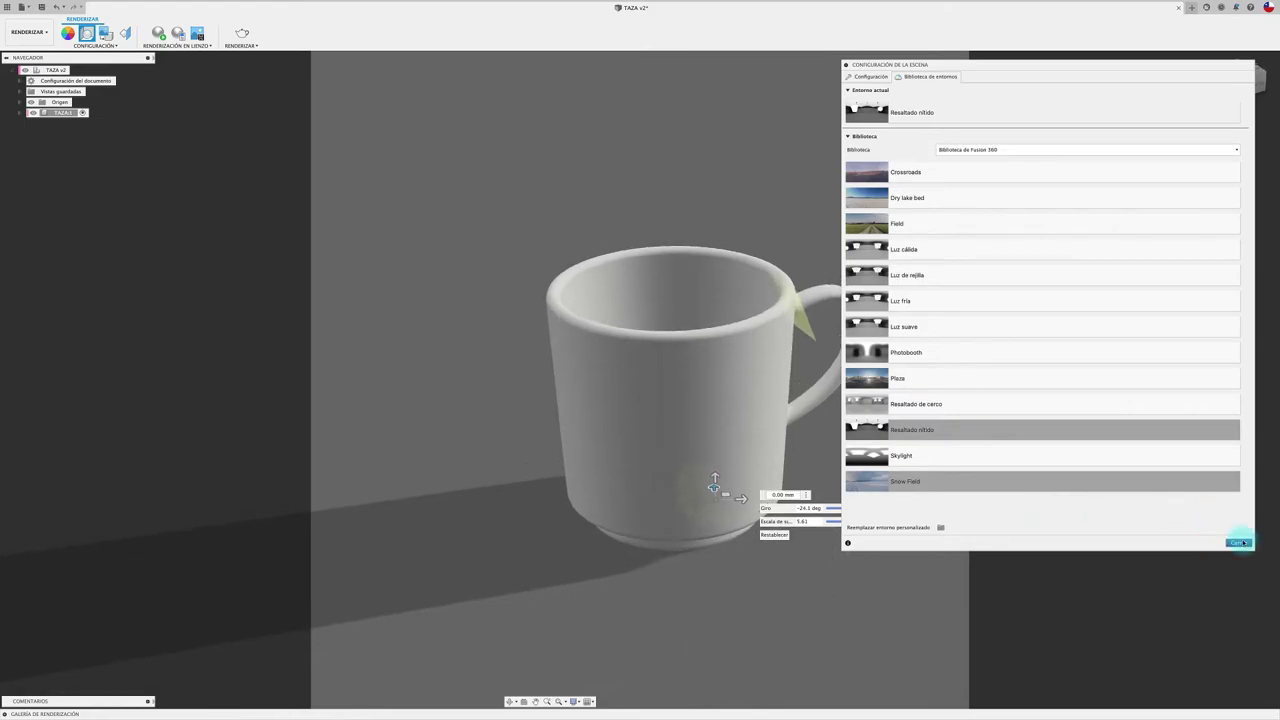
left_click(1240, 543)
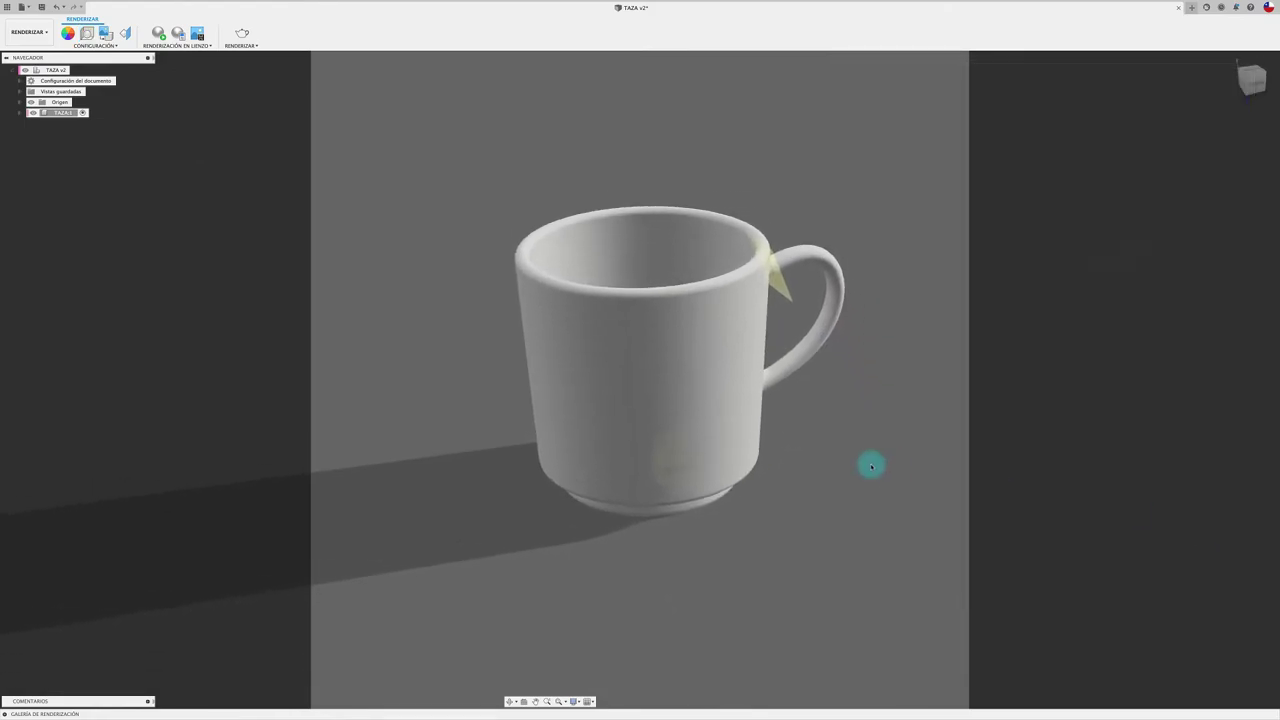
left_click(87, 33)
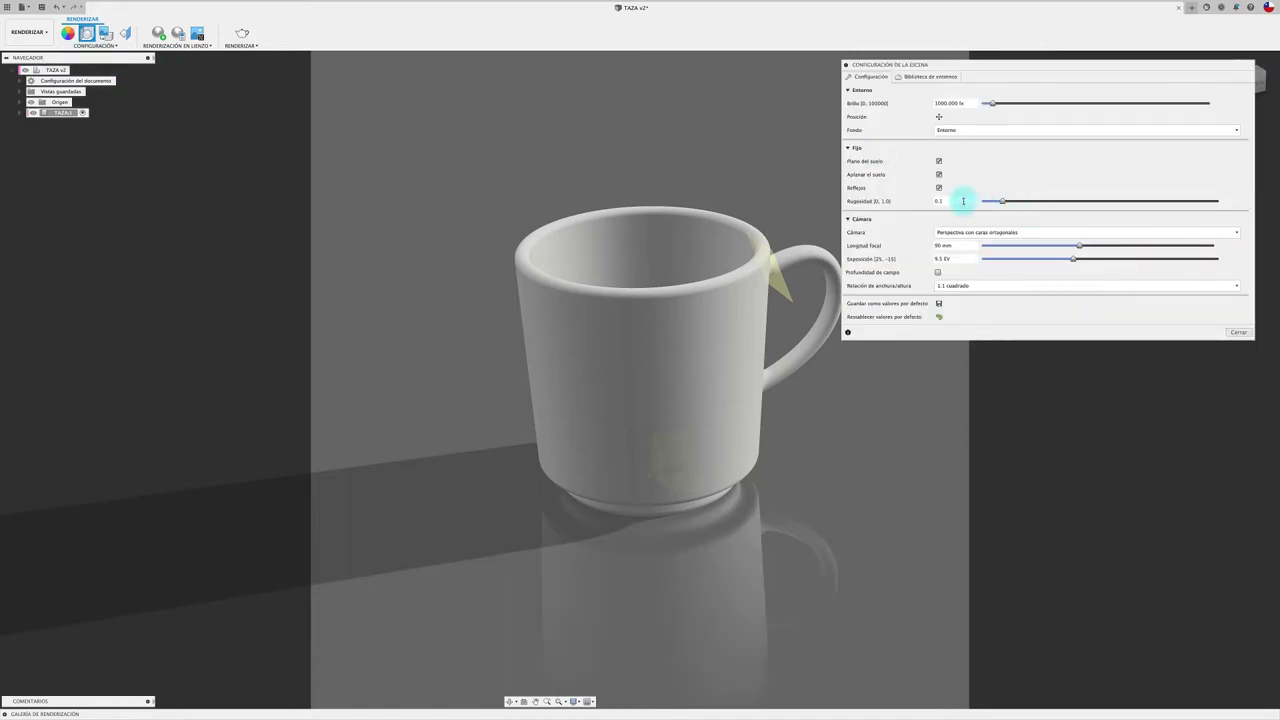
left_click(1240, 333)
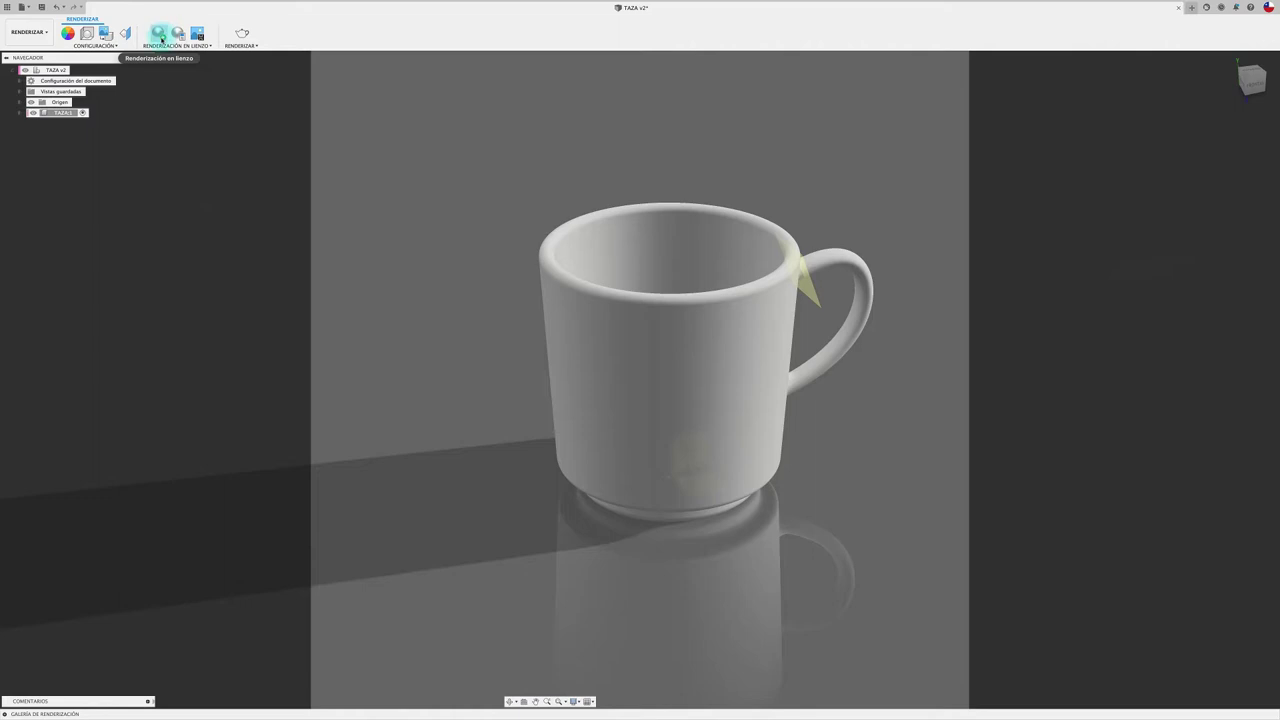
Step: Start the in-canvas render and adjust the render quality slider down and back up
left_click(161, 37)
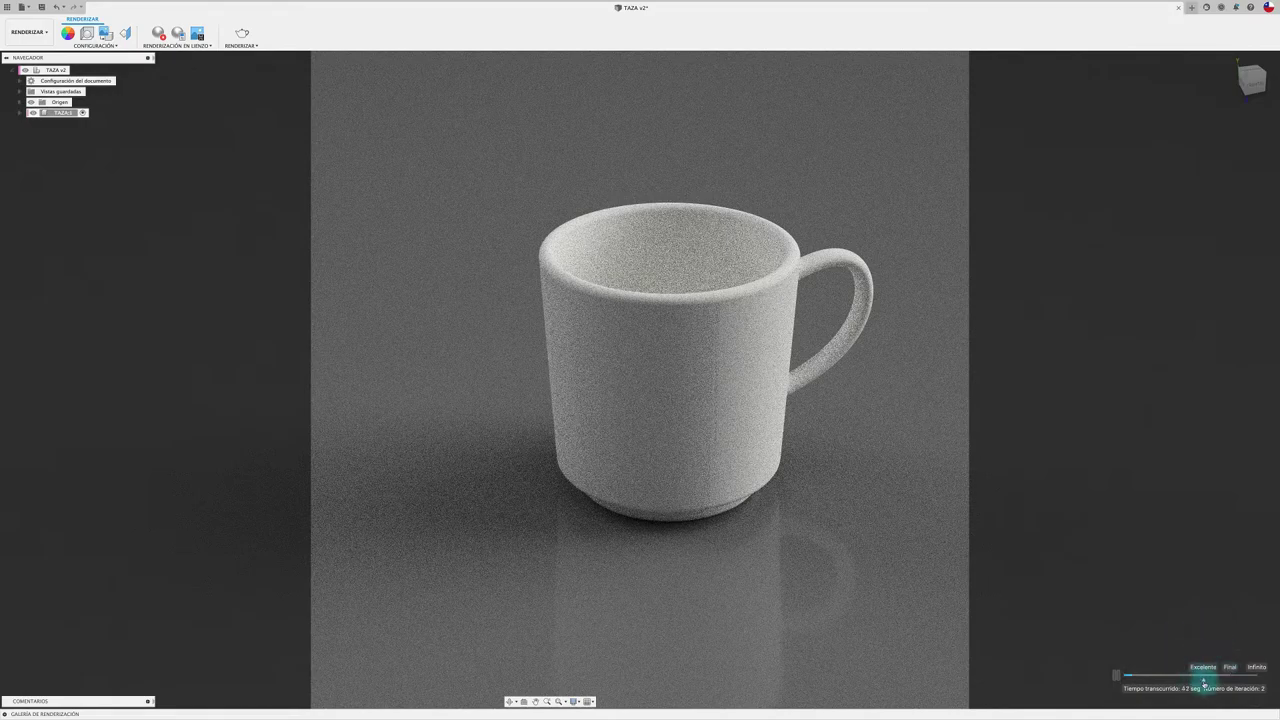
left_click_drag(1198, 682, 1156, 682)
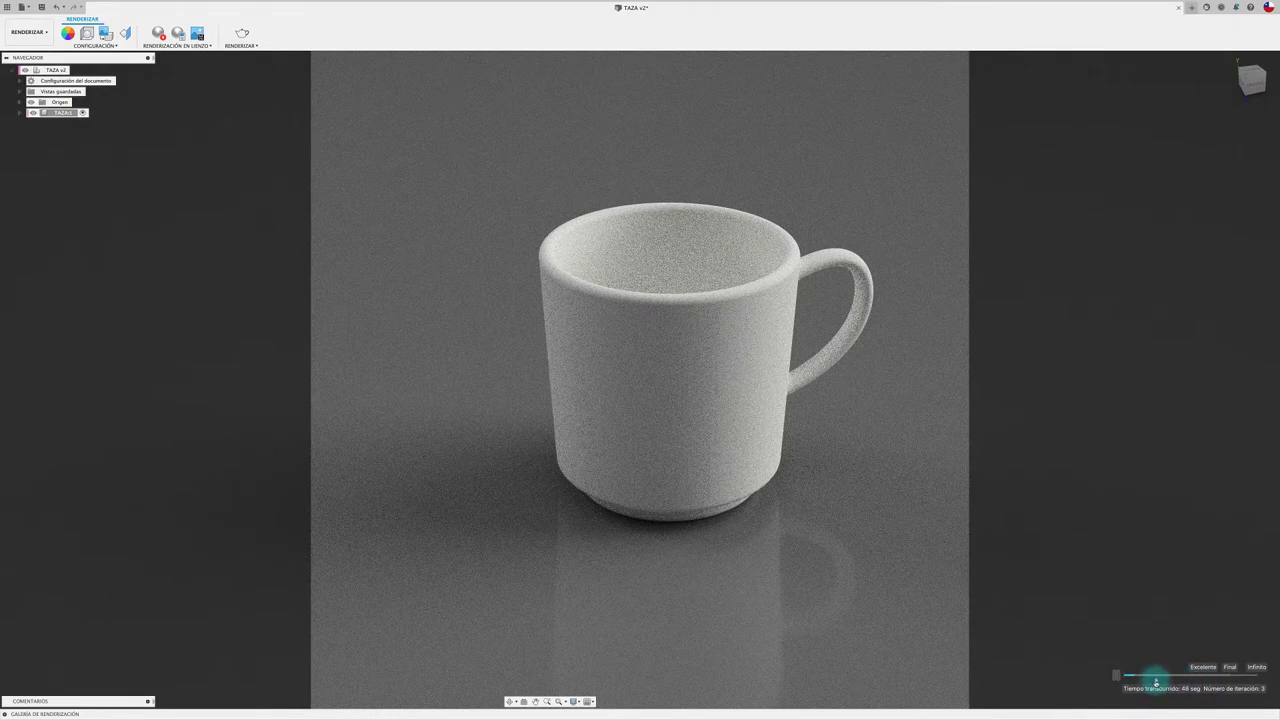
left_click_drag(1156, 682, 1203, 680)
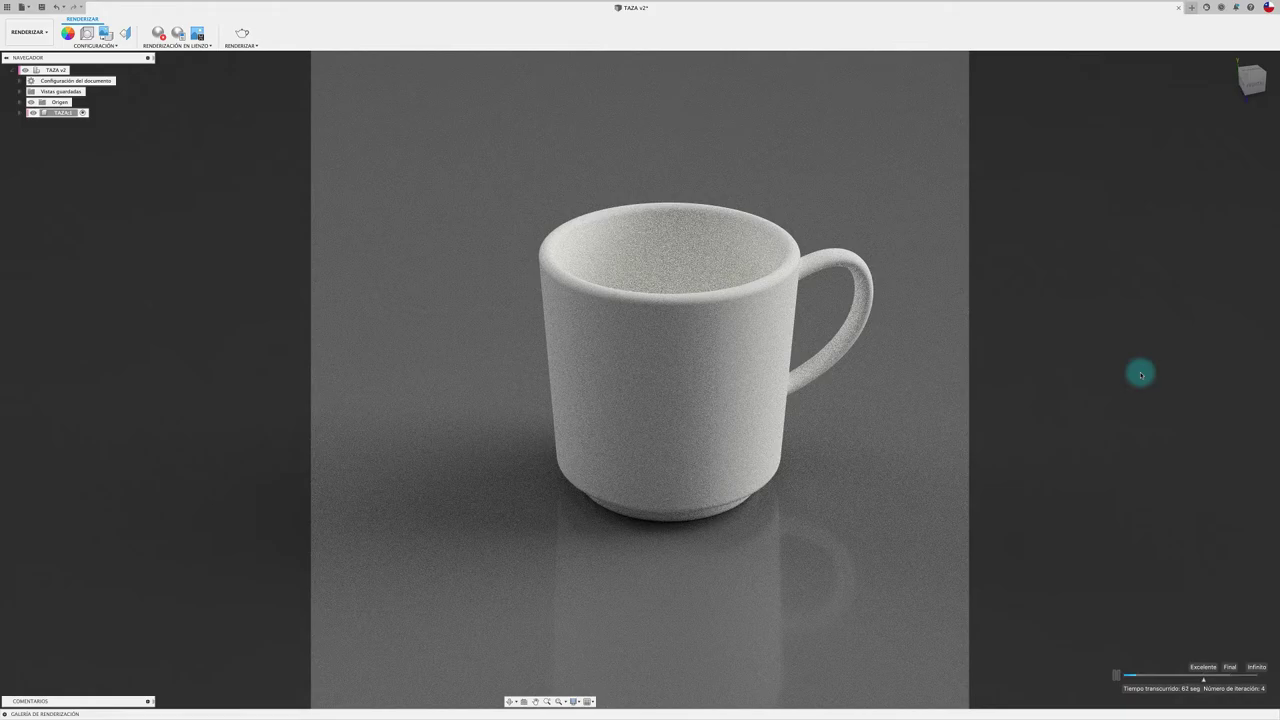
middle_click_drag(760, 420, 780, 428, "shift")
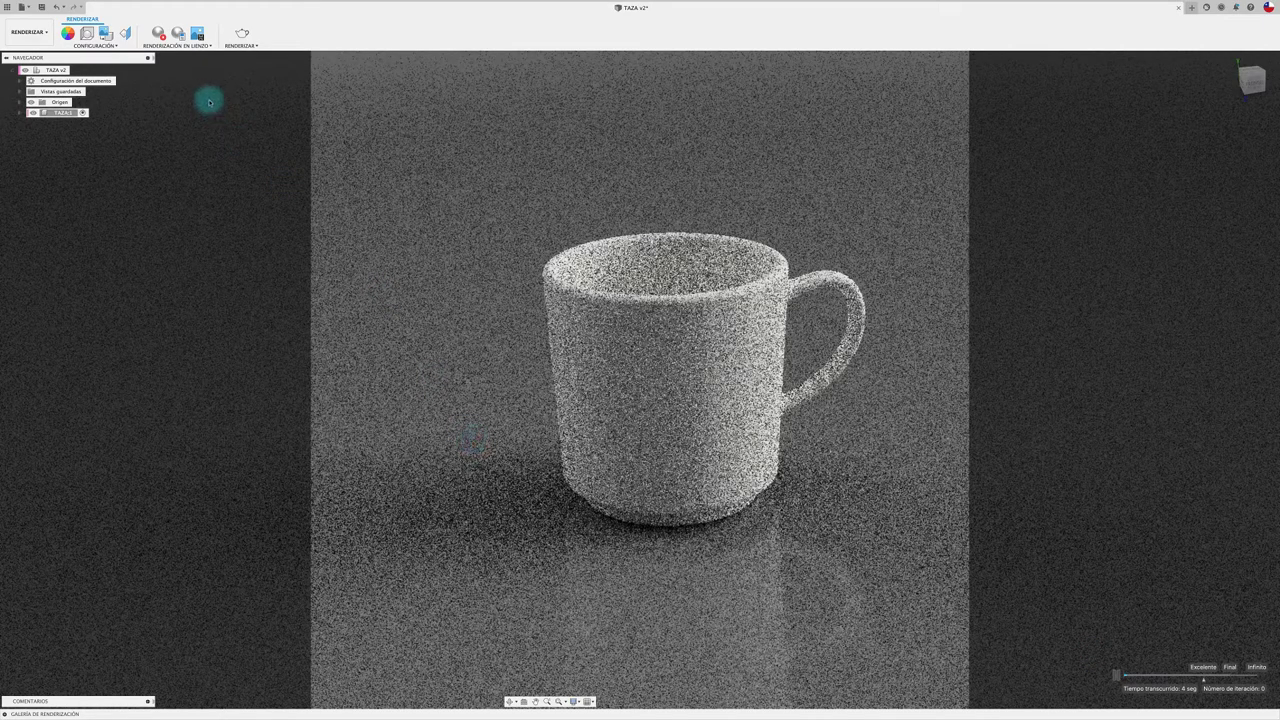
Step: Check Bloquear la vista in the in-canvas render settings, confirm, then stop the render
left_click(178, 34)
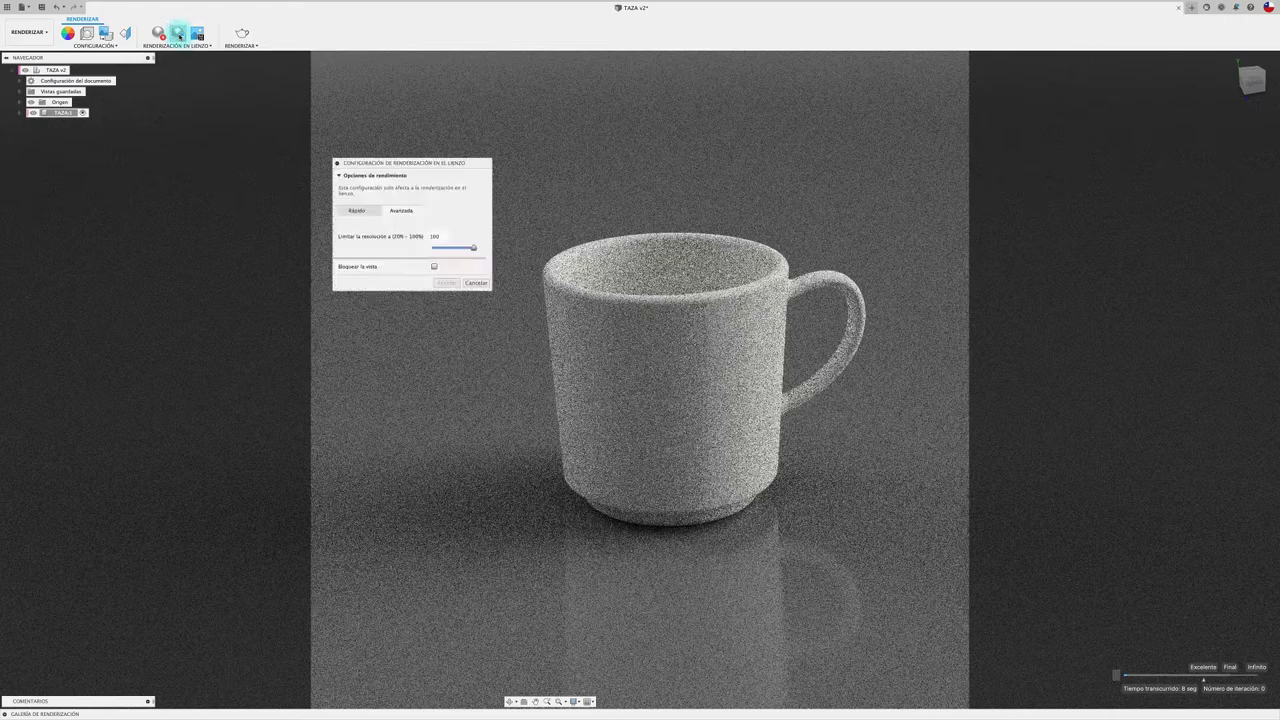
left_click(434, 267)
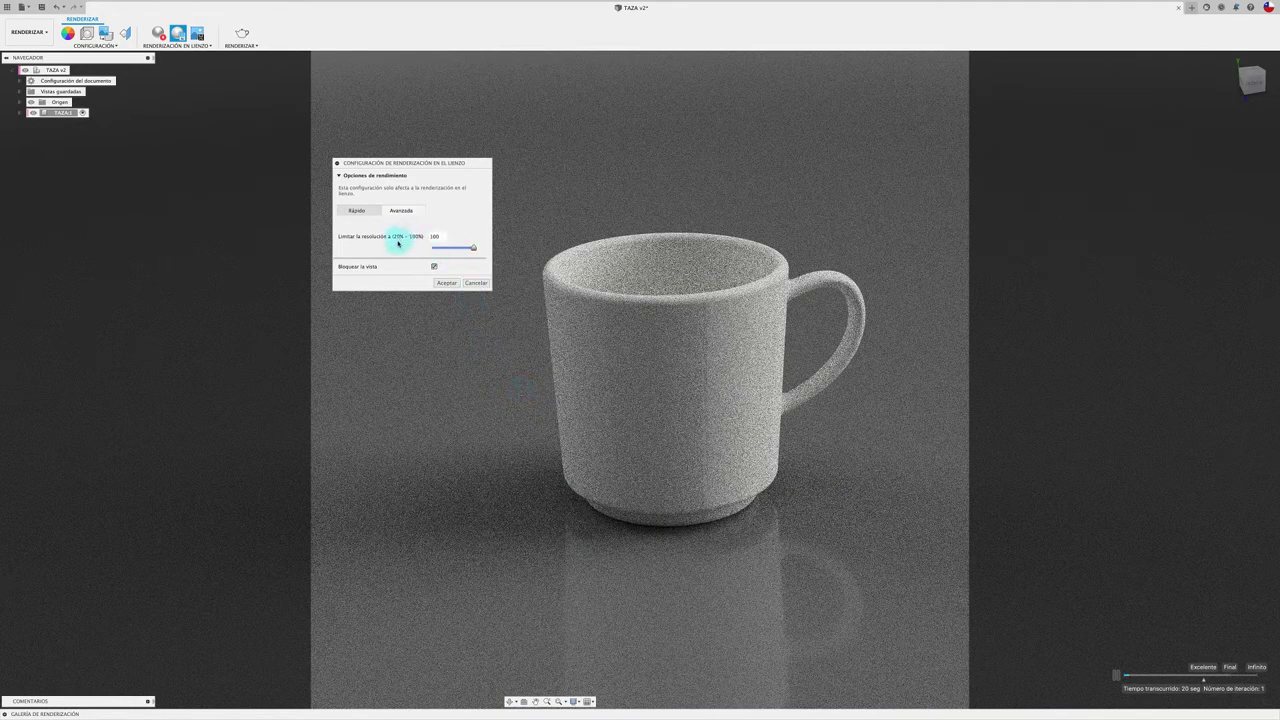
left_click(446, 283)
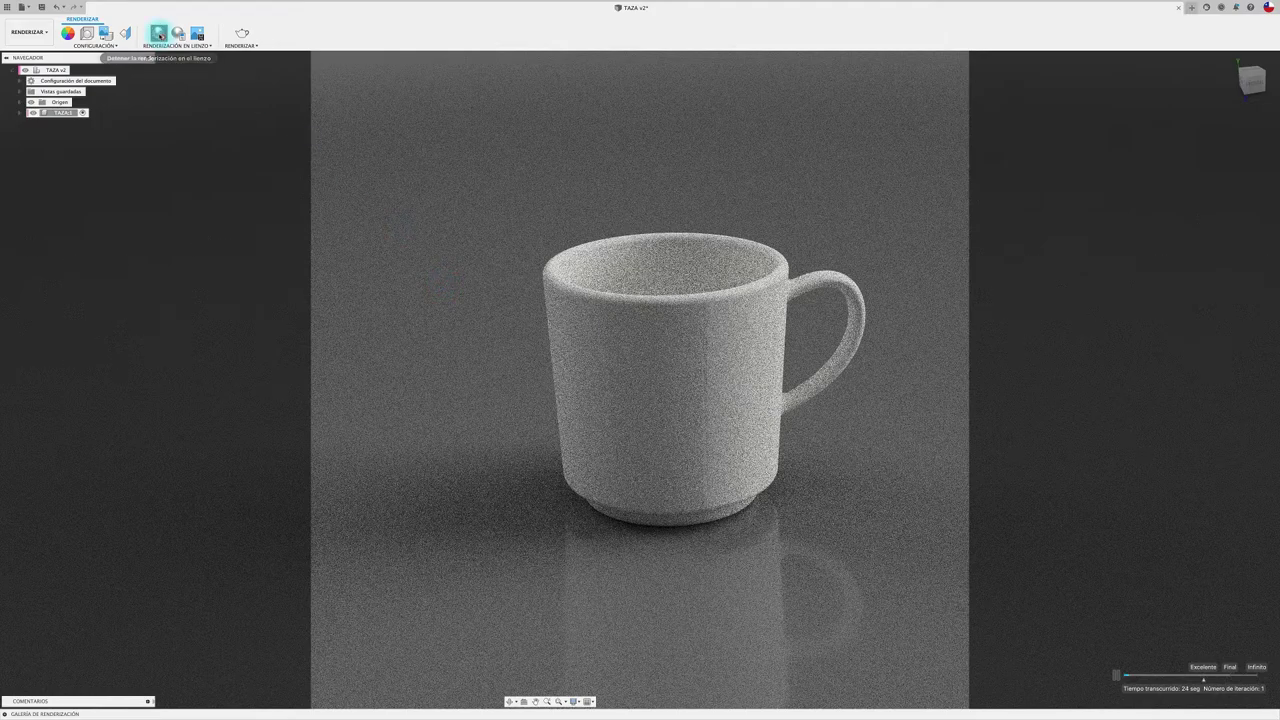
left_click(158, 33)
Step: Orbit the mug, uncheck Reflejos, and drag the camera focal length down to about 73 mm
mouse_move(564, 276)
middle_mouse_down("shift")
mouse_move(540, 262)
mouse_move(580, 391)
middle_mouse_up("shift")
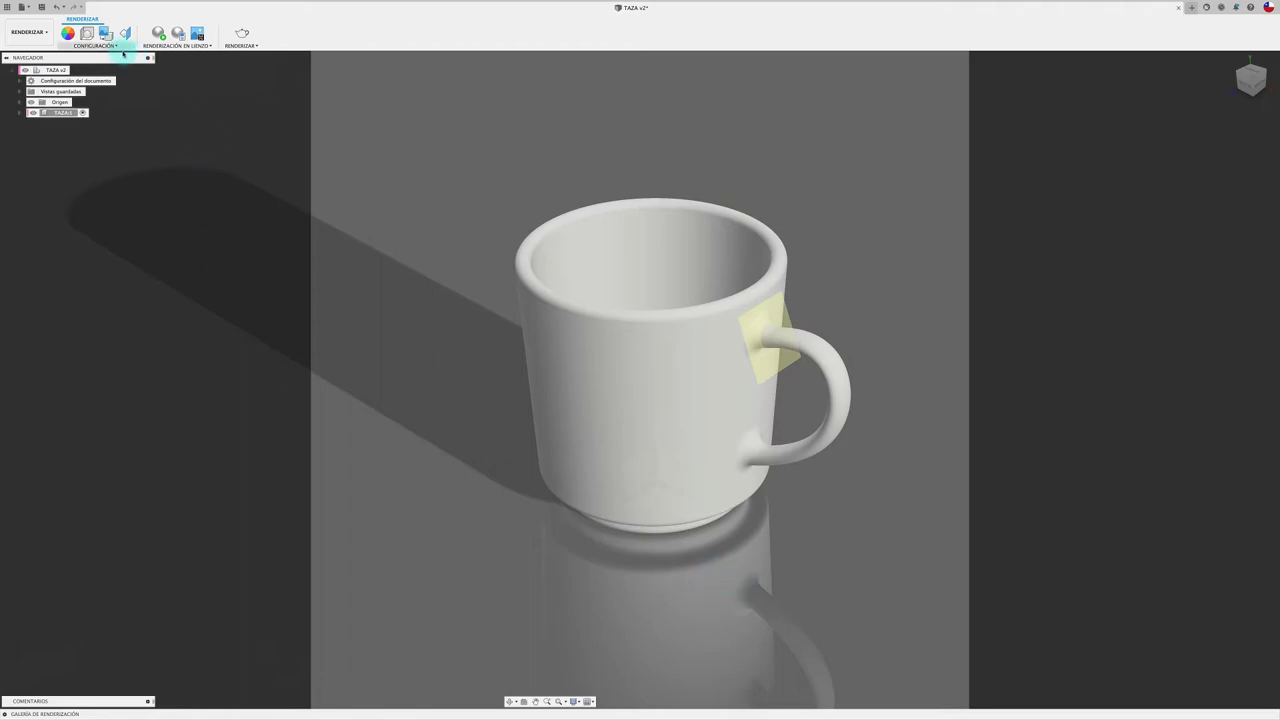
left_click(88, 36)
left_click(939, 188)
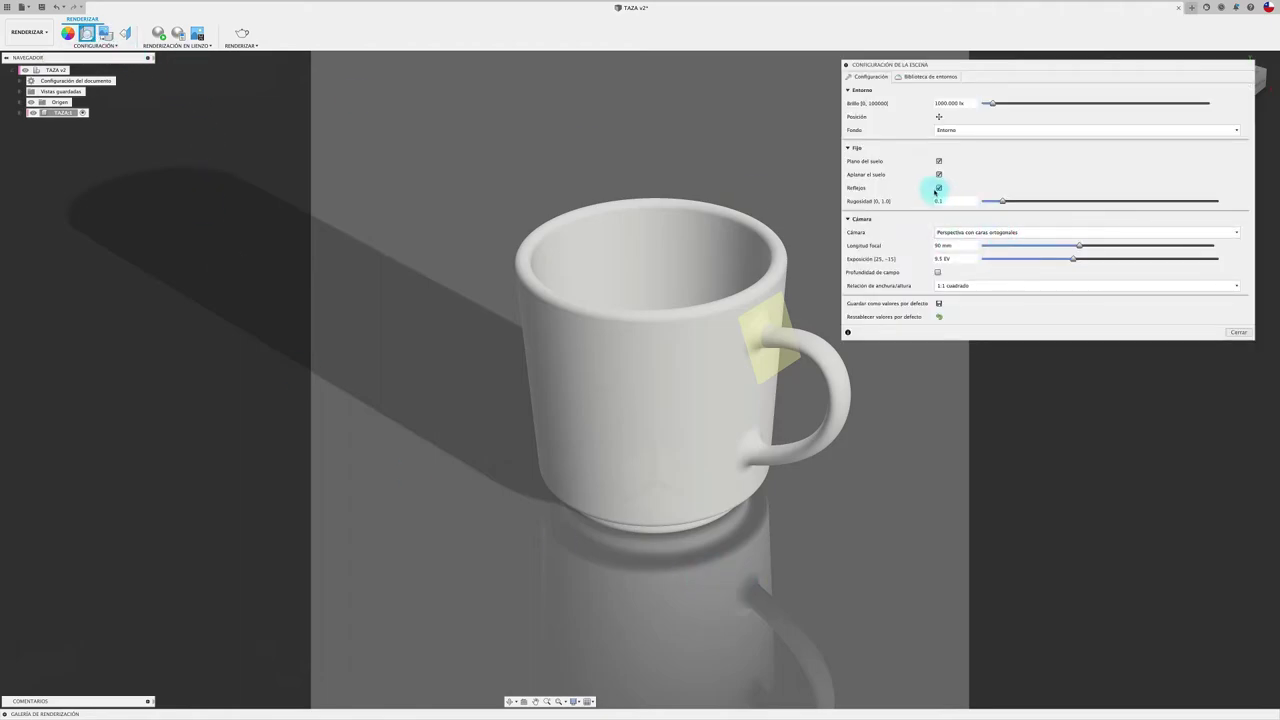
left_click(1237, 319)
left_click(88, 34)
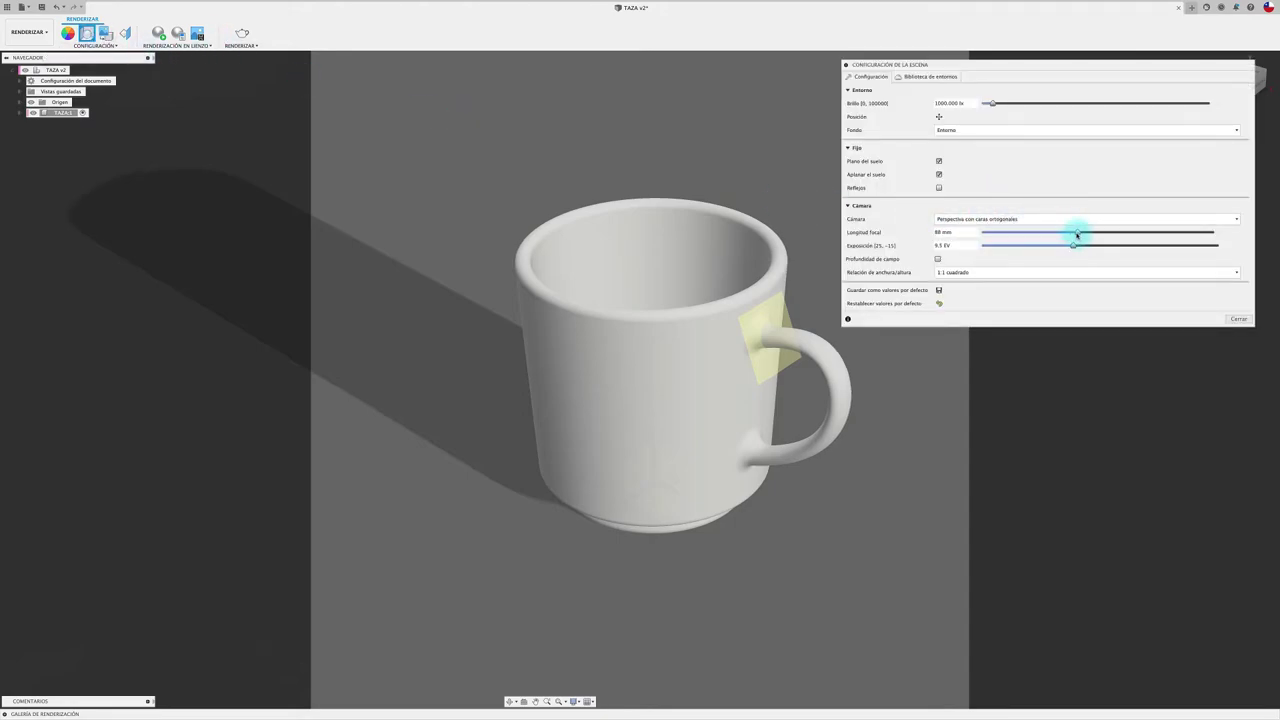
mouse_move(1076, 232)
left_mouse_down()
mouse_move(1002, 244)
mouse_move(1072, 246)
left_mouse_up()
Step: Drag Cristal - Color pesado (azul) from Cristal > Densidad del color onto the mug
left_click(1237, 318)
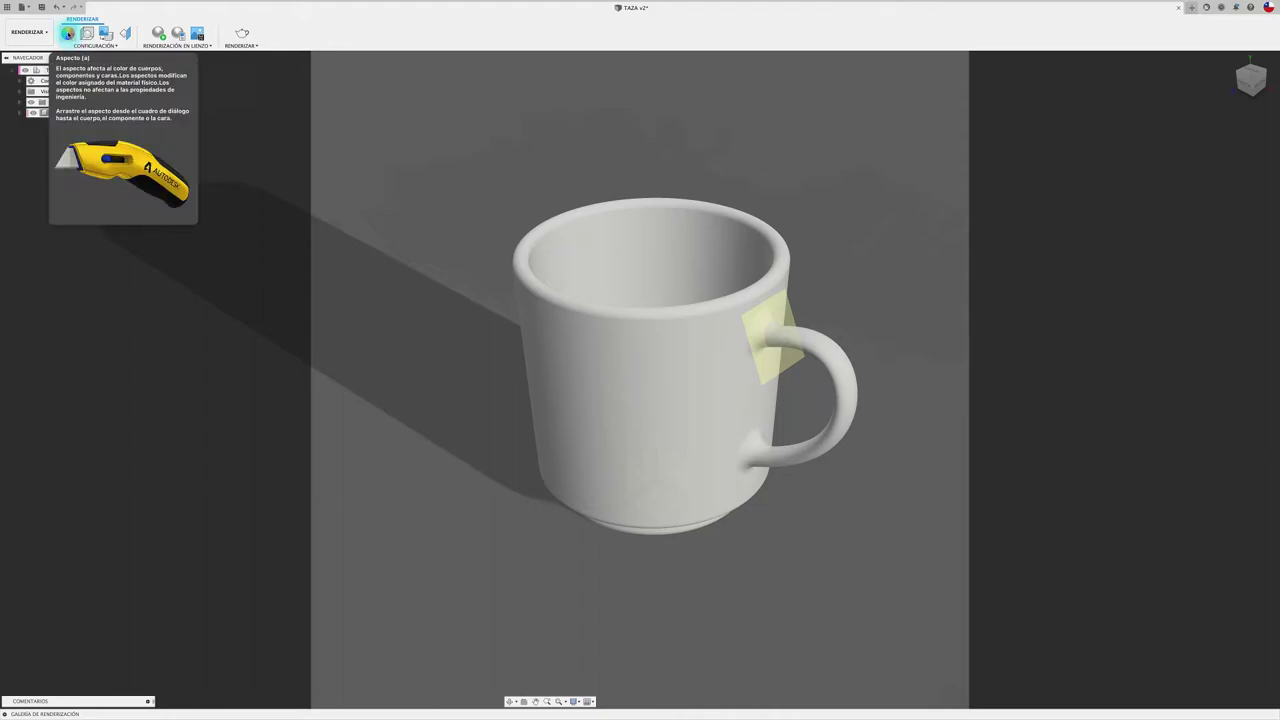
left_click(67, 33)
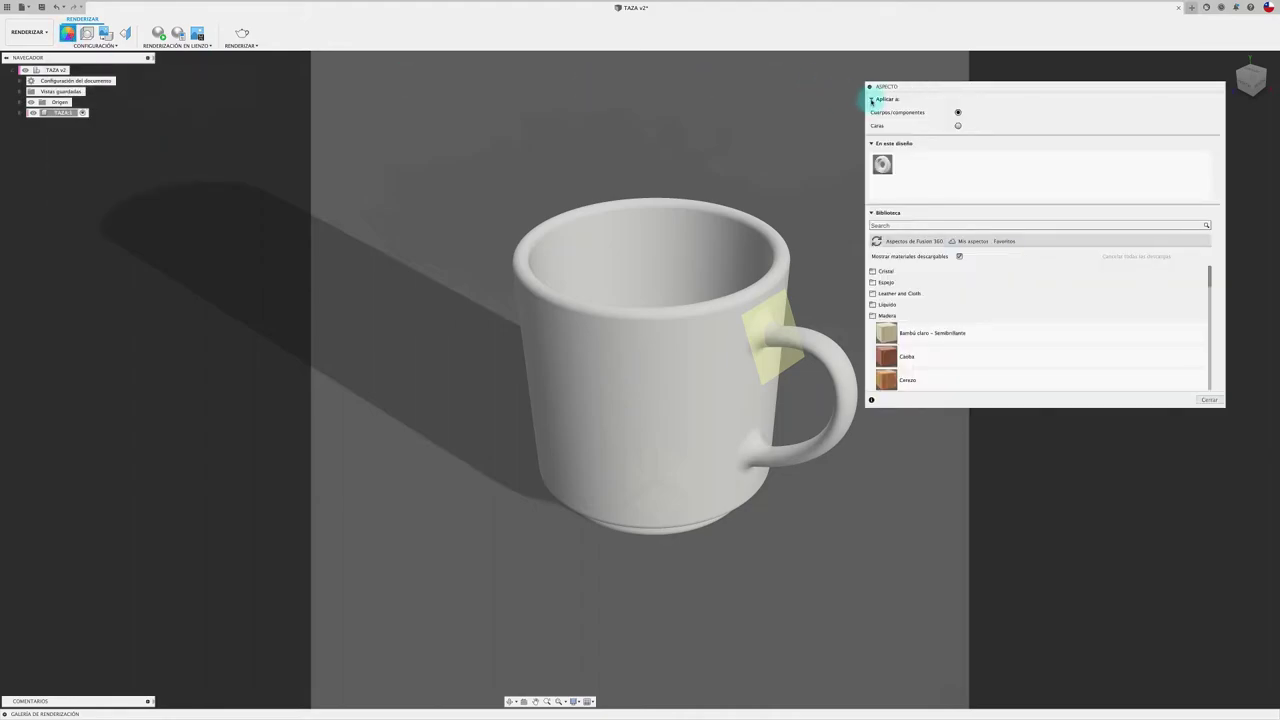
left_click_drag(1037, 84, 1062, 74)
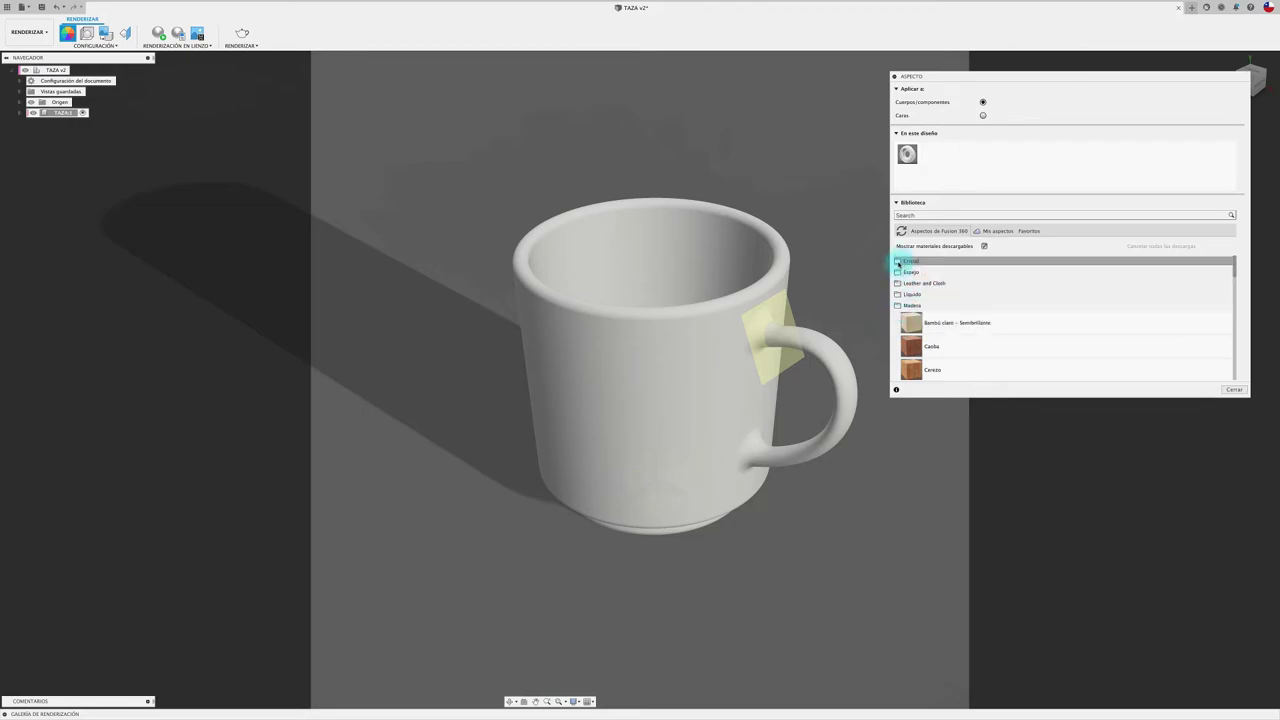
left_click(898, 262)
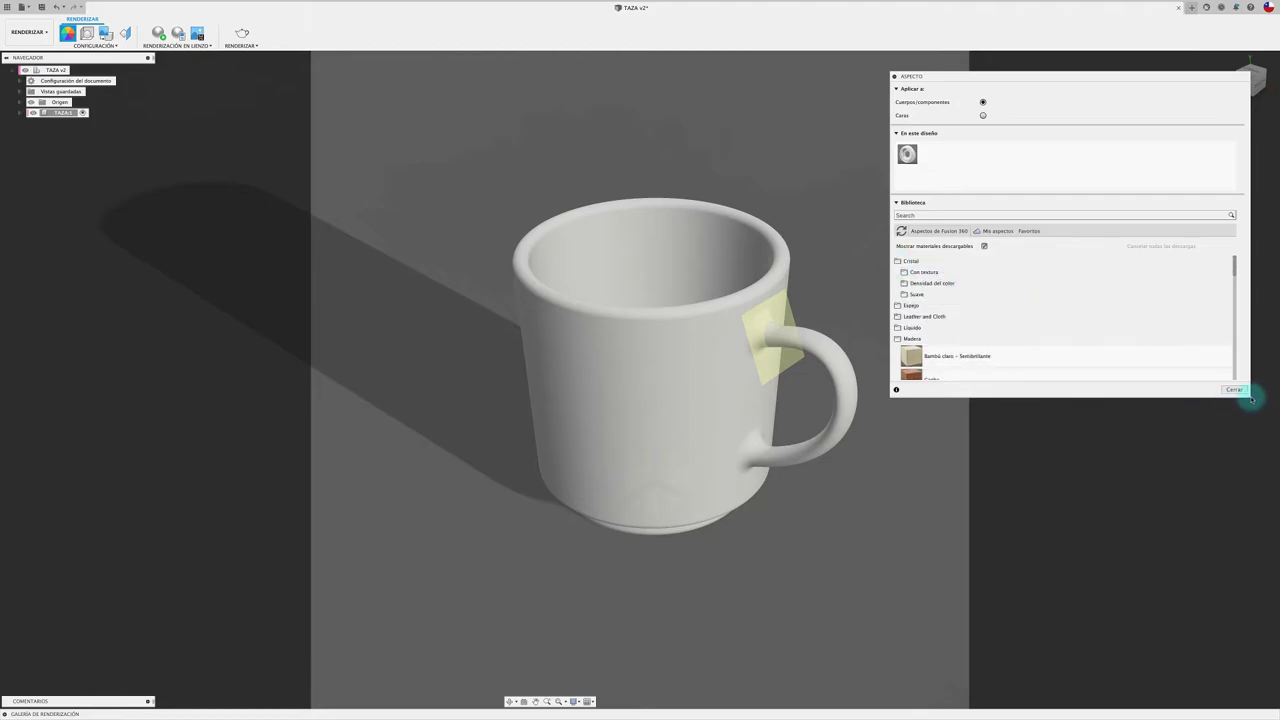
left_click_drag(1249, 398, 1249, 596)
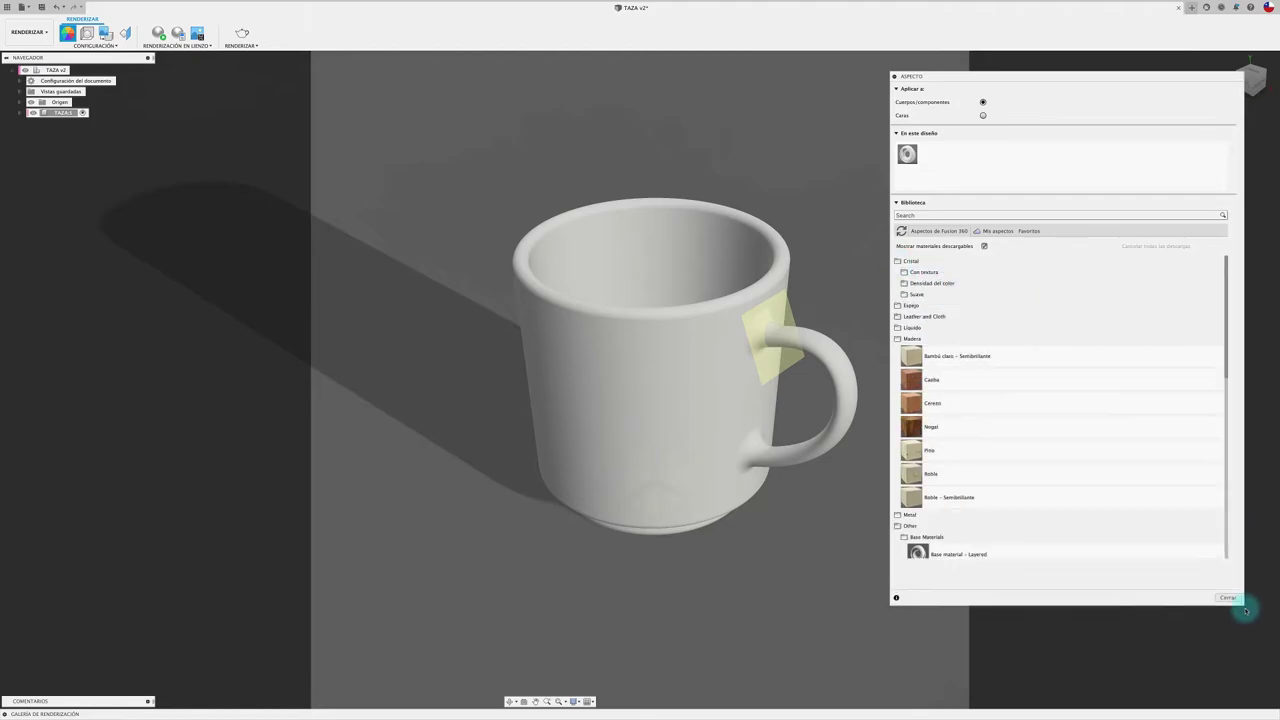
left_click(928, 286)
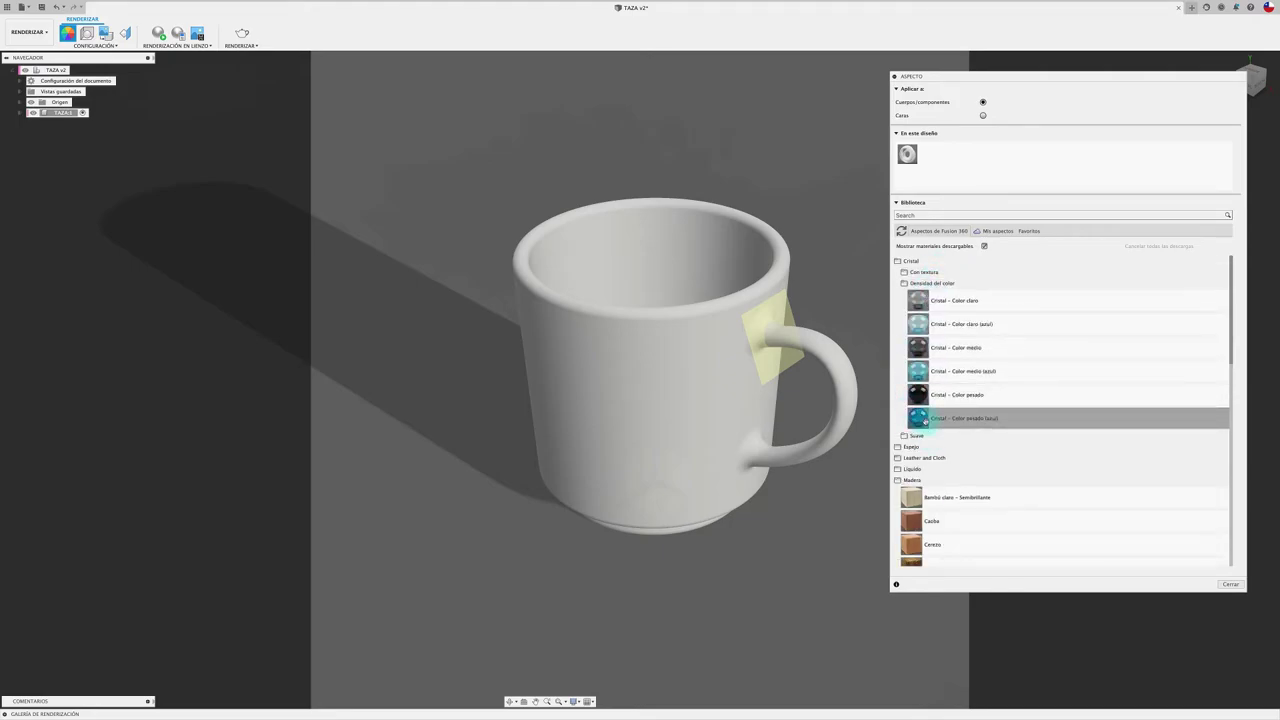
left_click_drag(920, 420, 690, 385)
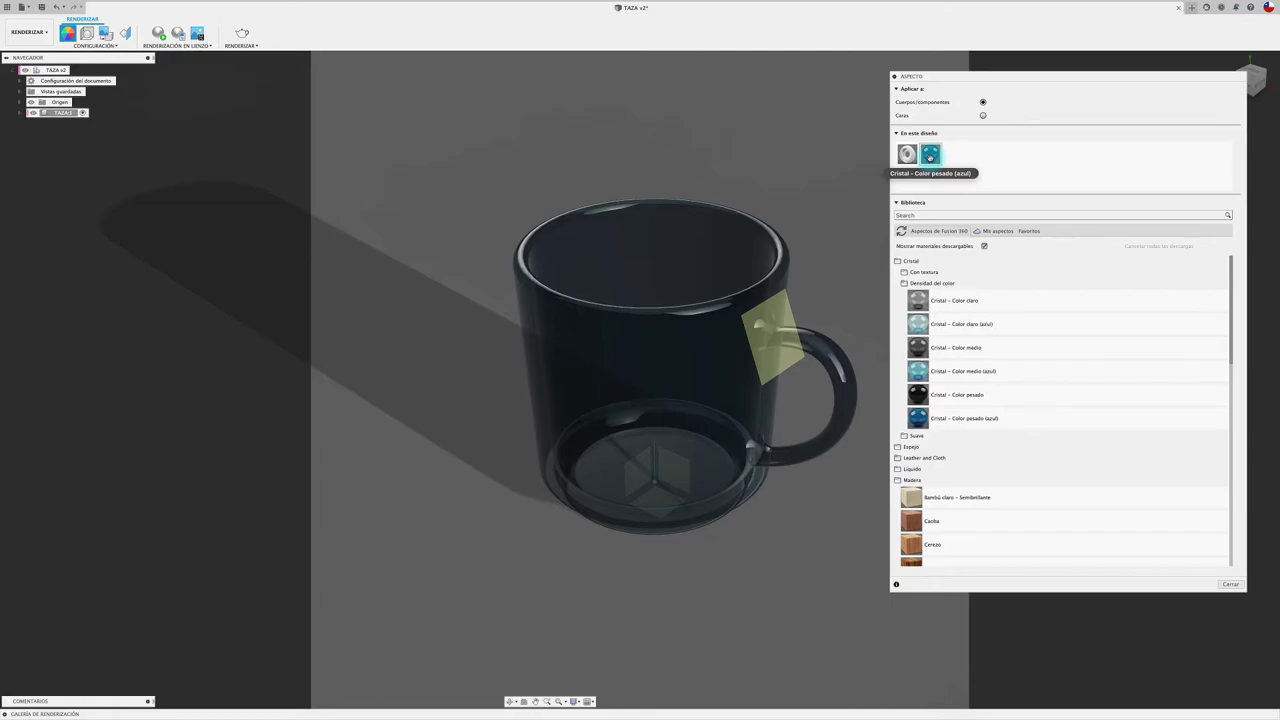
double_click(930, 155)
Step: Tint the glass green (RGB 112 214 124) and adjust its roughness
mouse_move(843, 131)
left_mouse_down()
mouse_move(824, 133)
mouse_move(849, 114)
mouse_move(837, 134)
left_mouse_up()
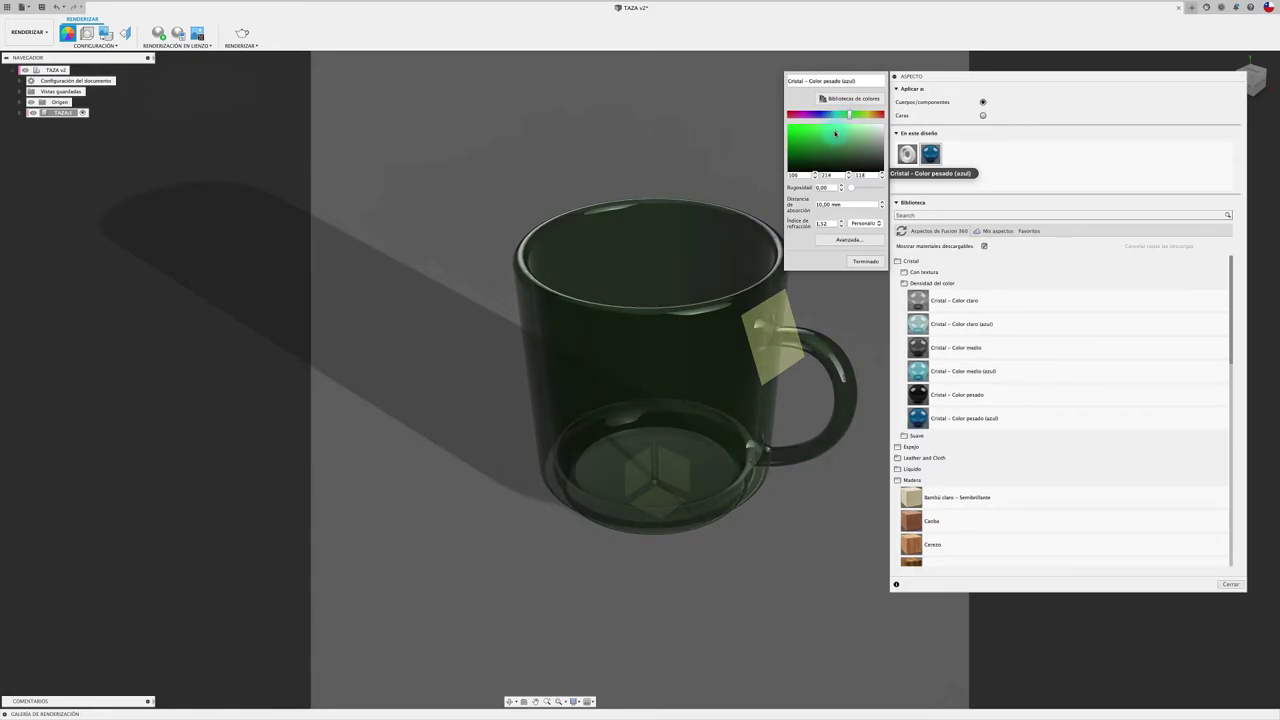
left_click_drag(835, 133, 838, 133)
left_click(851, 188)
mouse_move(851, 188)
left_mouse_down()
mouse_move(878, 189)
mouse_move(857, 190)
left_mouse_up()
Step: Open the advanced material editor, browse the colour libraries, and close them without changes
left_click(847, 240)
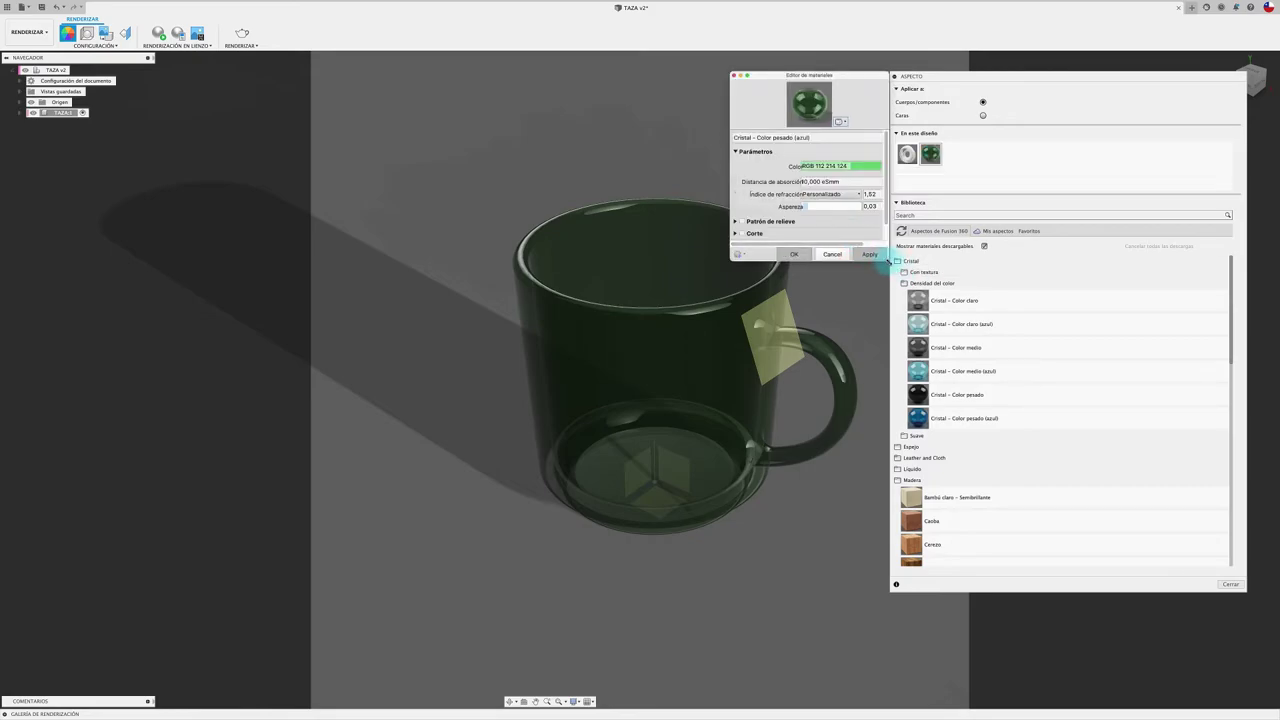
left_click_drag(887, 259, 1206, 442)
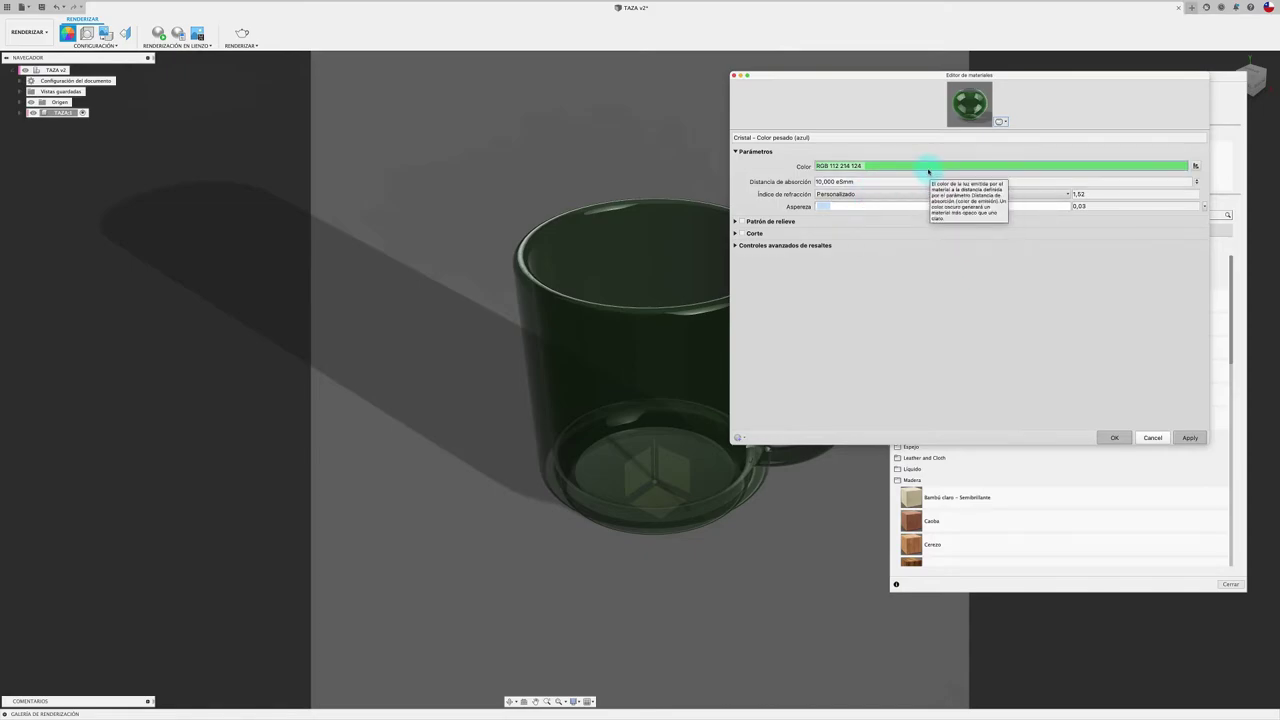
left_click(1195, 167)
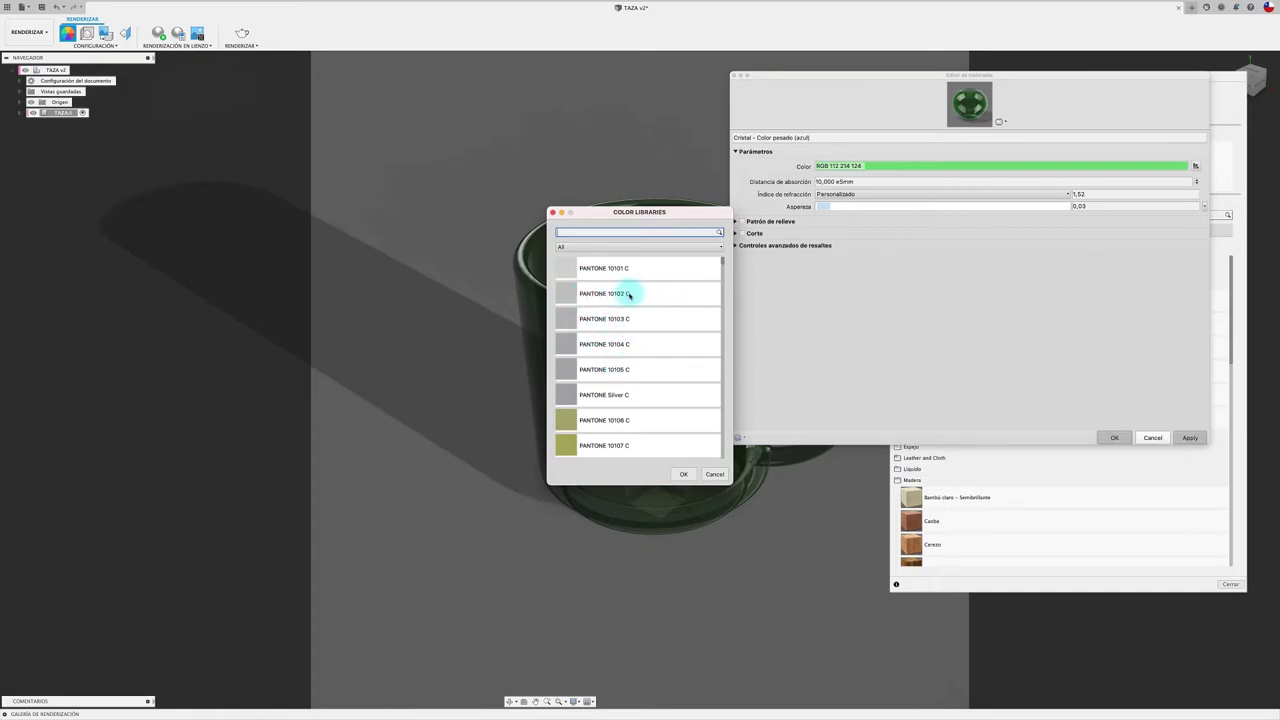
left_click(717, 477)
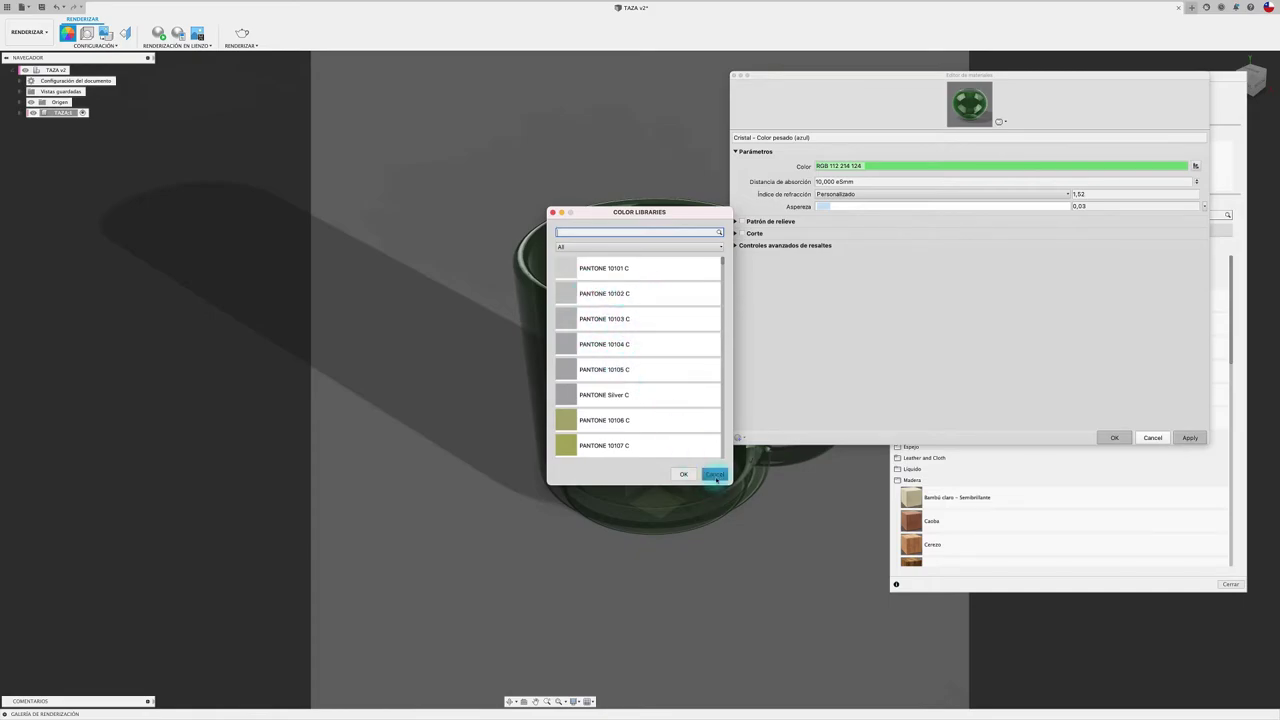
left_click(1153, 438)
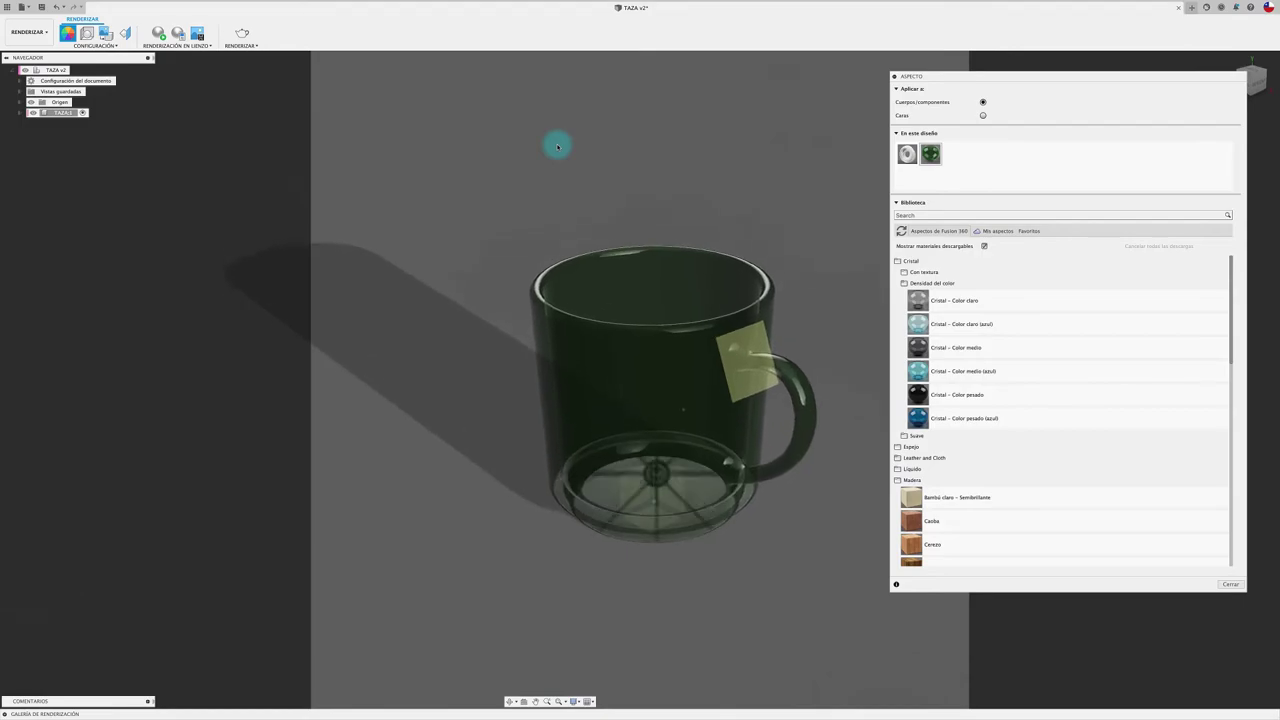
Step: Render the green glass mug in the canvas, keeping Bloquear la vista checked
left_click(158, 33)
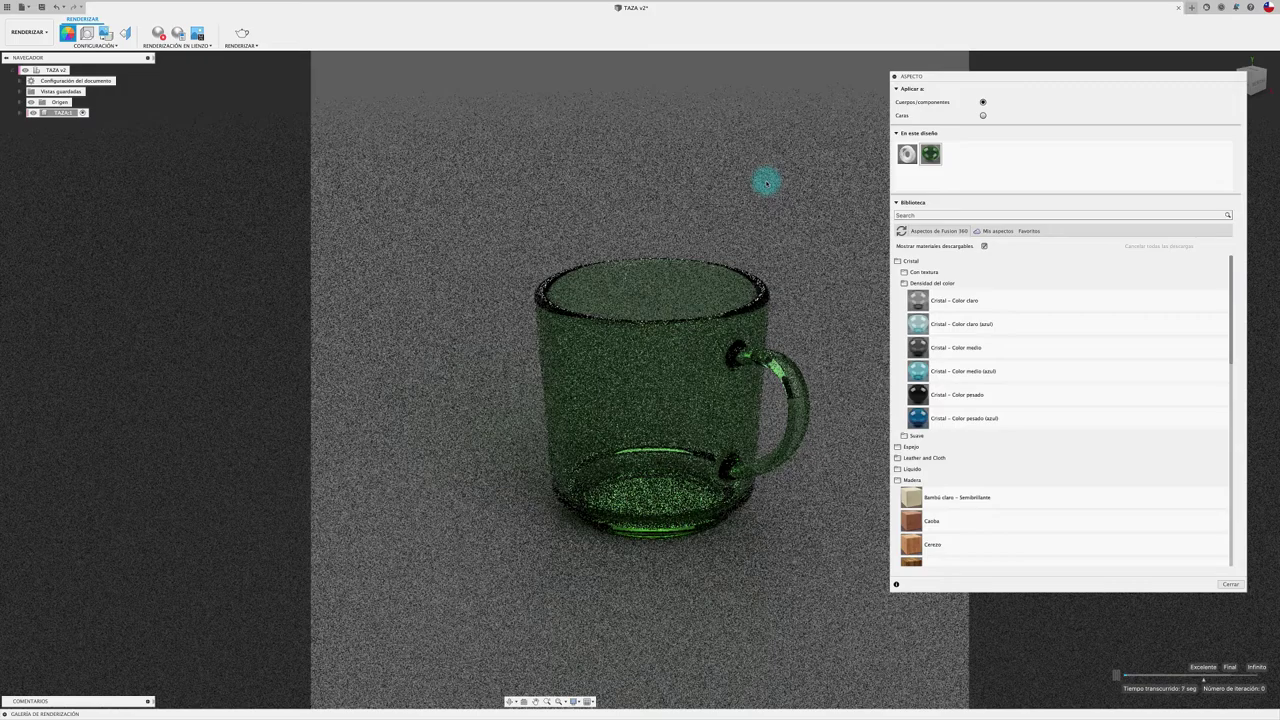
mouse_move(766, 181)
left_mouse_down()
mouse_move(737, 352)
mouse_move(790, 340)
left_mouse_up()
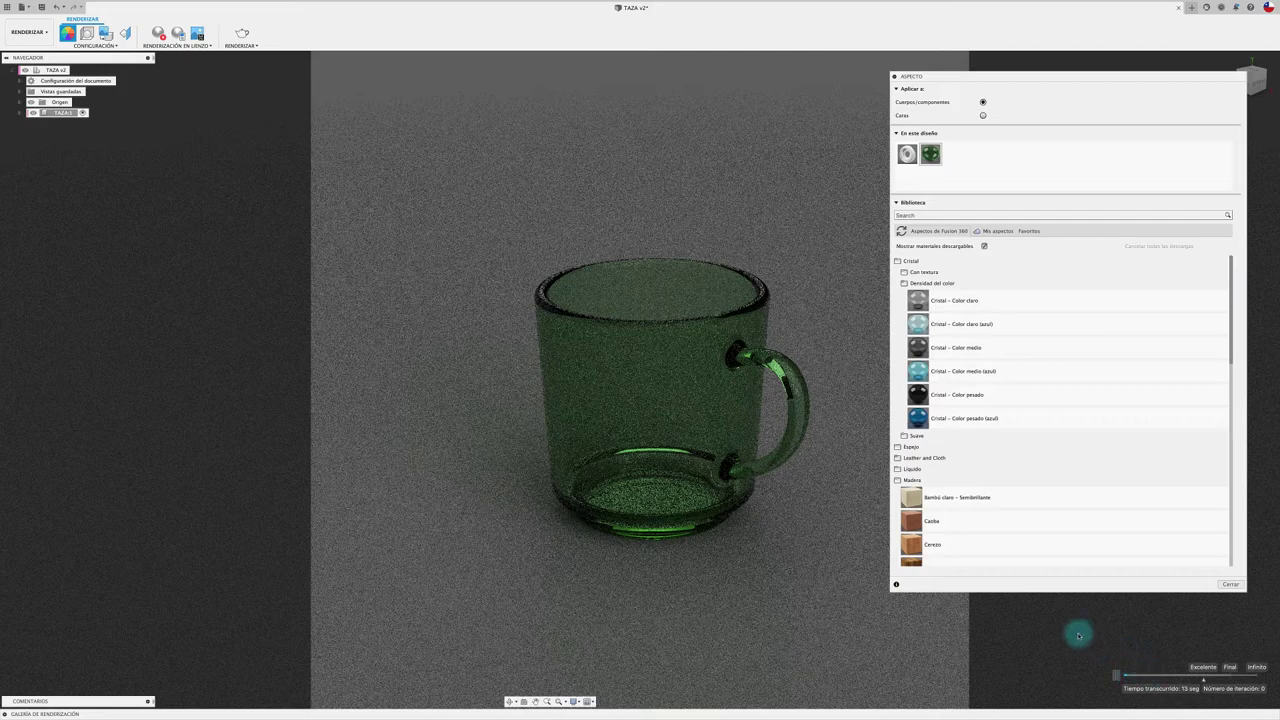
left_click(179, 37)
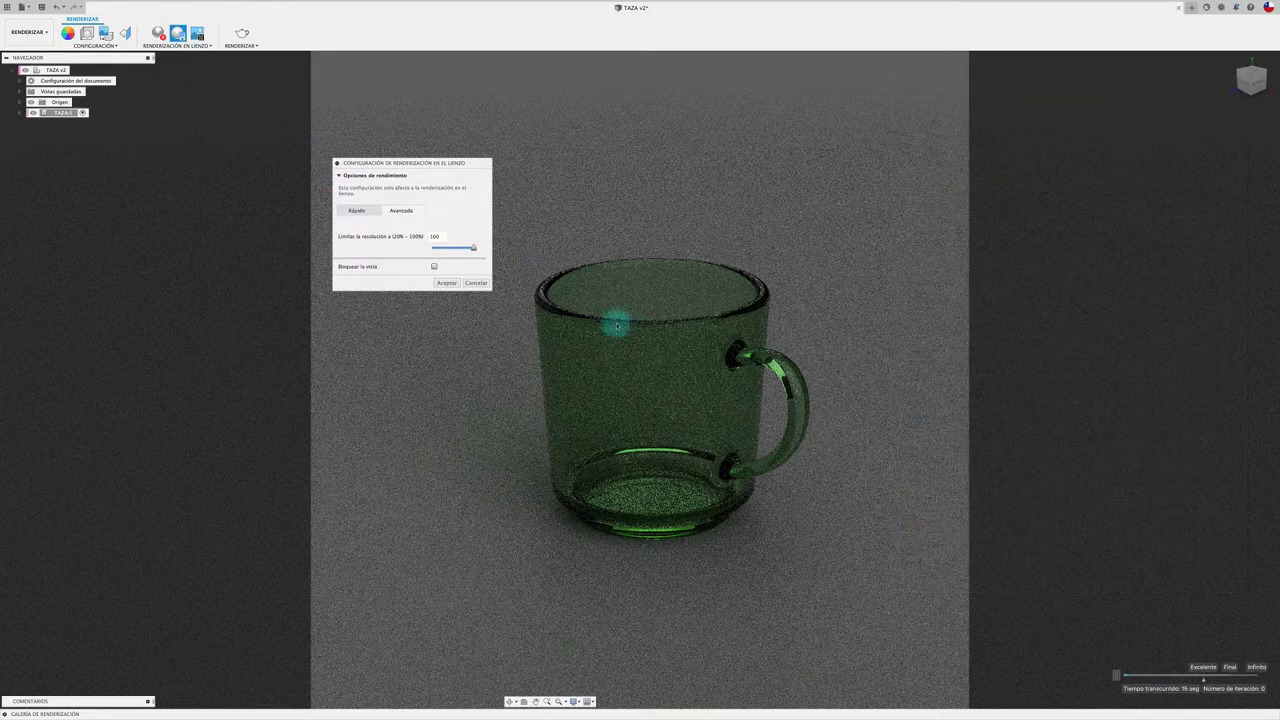
left_click(446, 284)
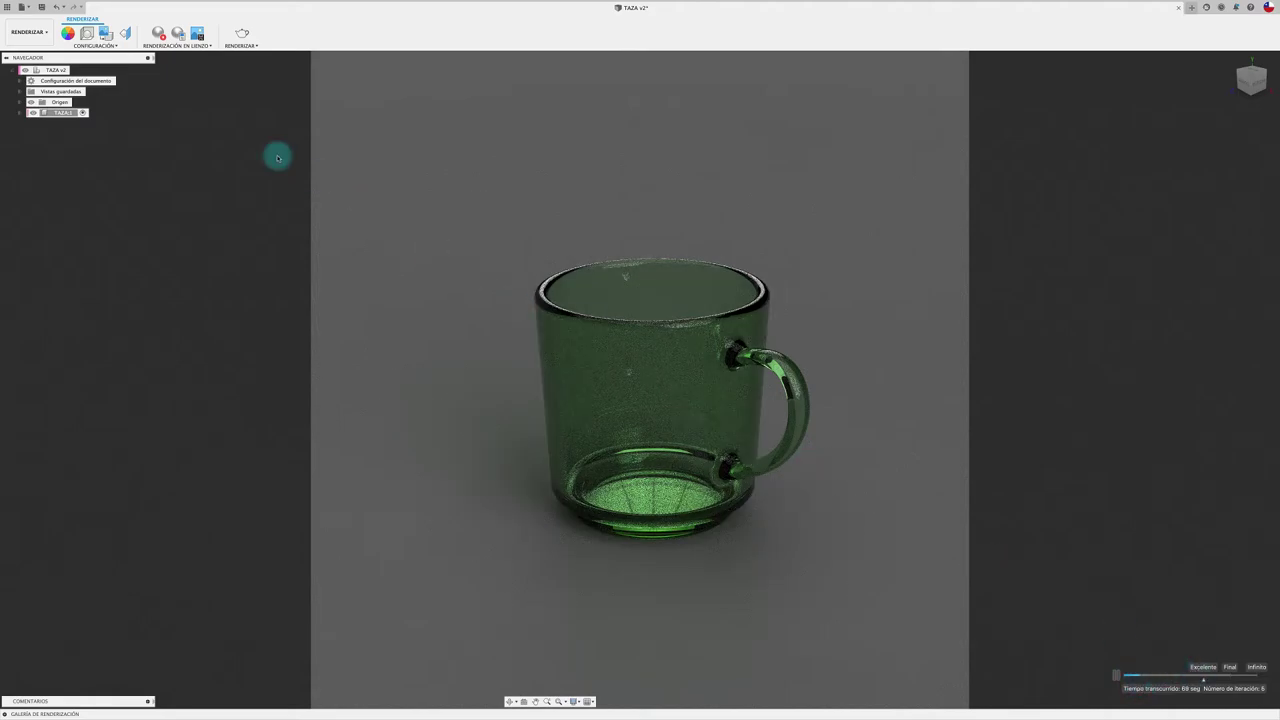
Step: Set up an image capture of the render, keeping the window-size resolution
left_click(197, 34)
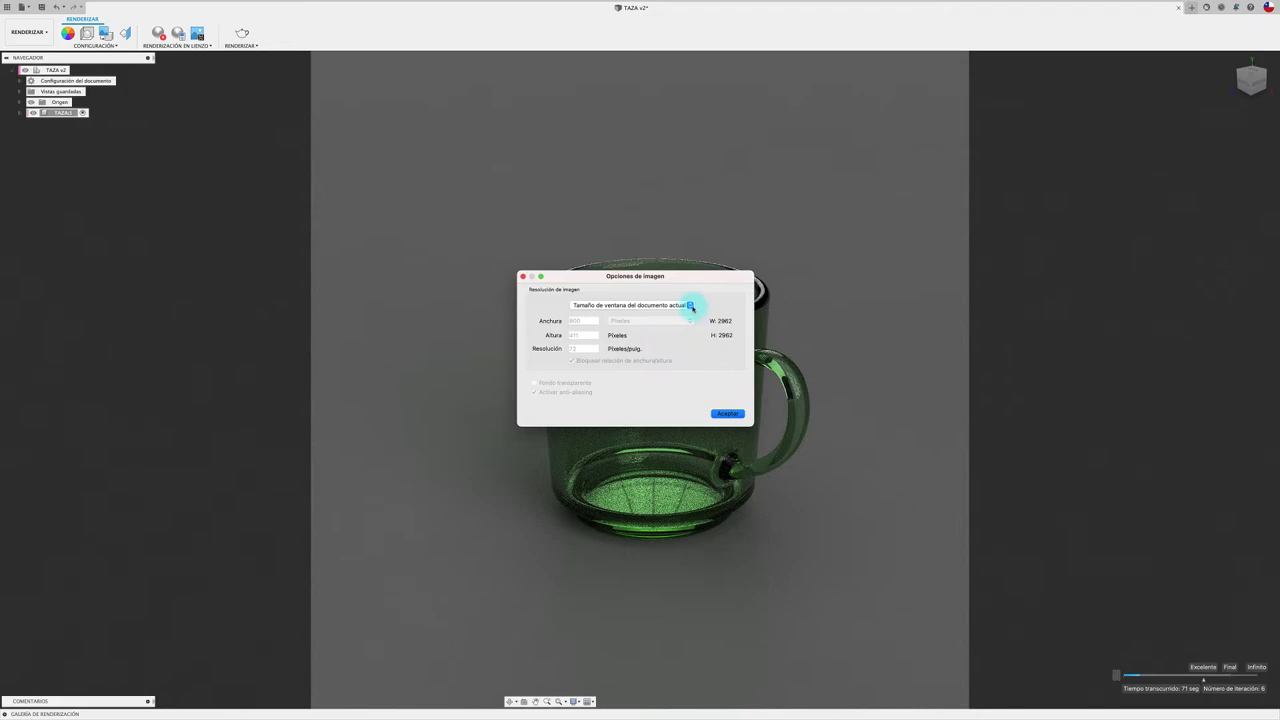
left_click(690, 306)
left_click(694, 357)
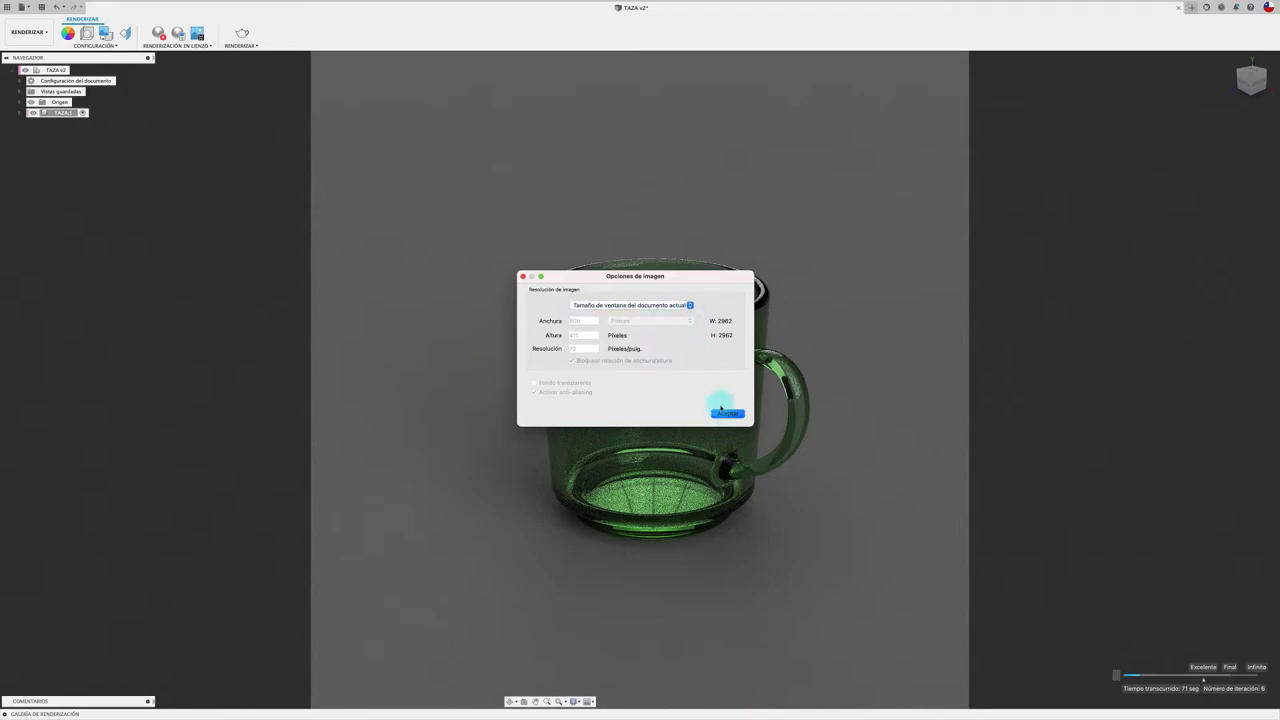
left_click(724, 414)
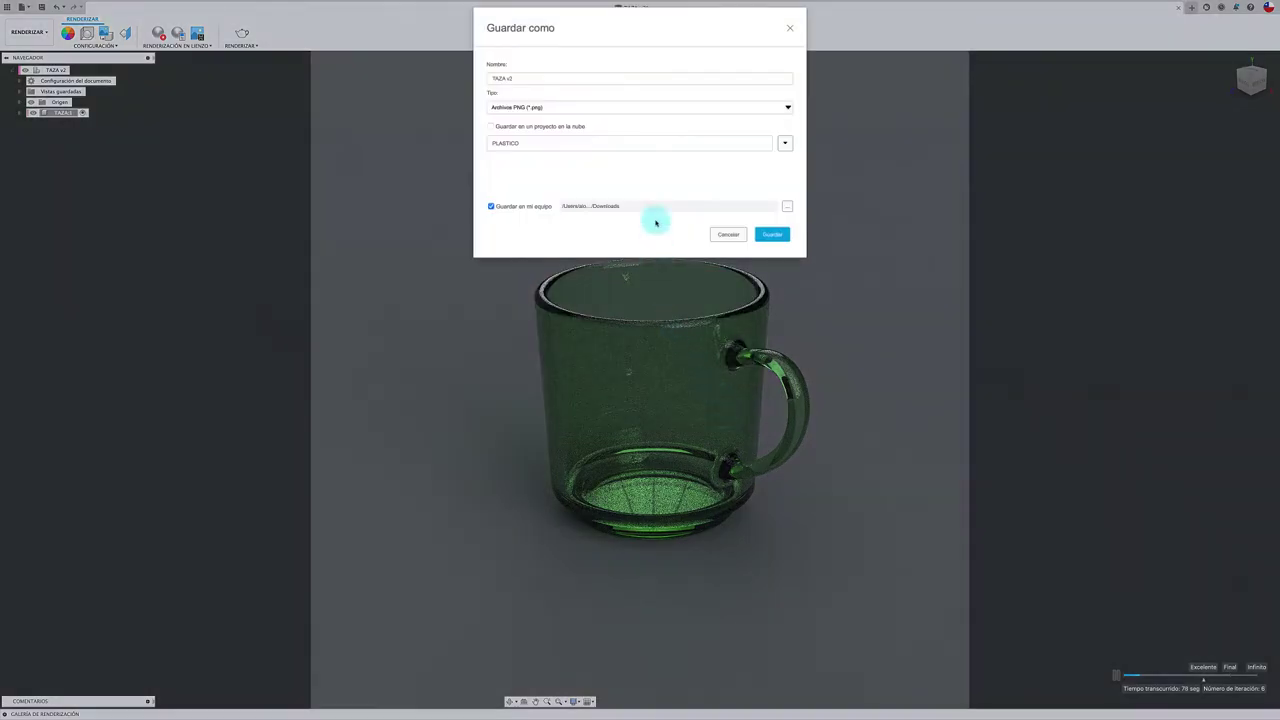
Step: Save the rendered image as a PNG to the Desktop, then stop the in-canvas render
left_click(540, 108)
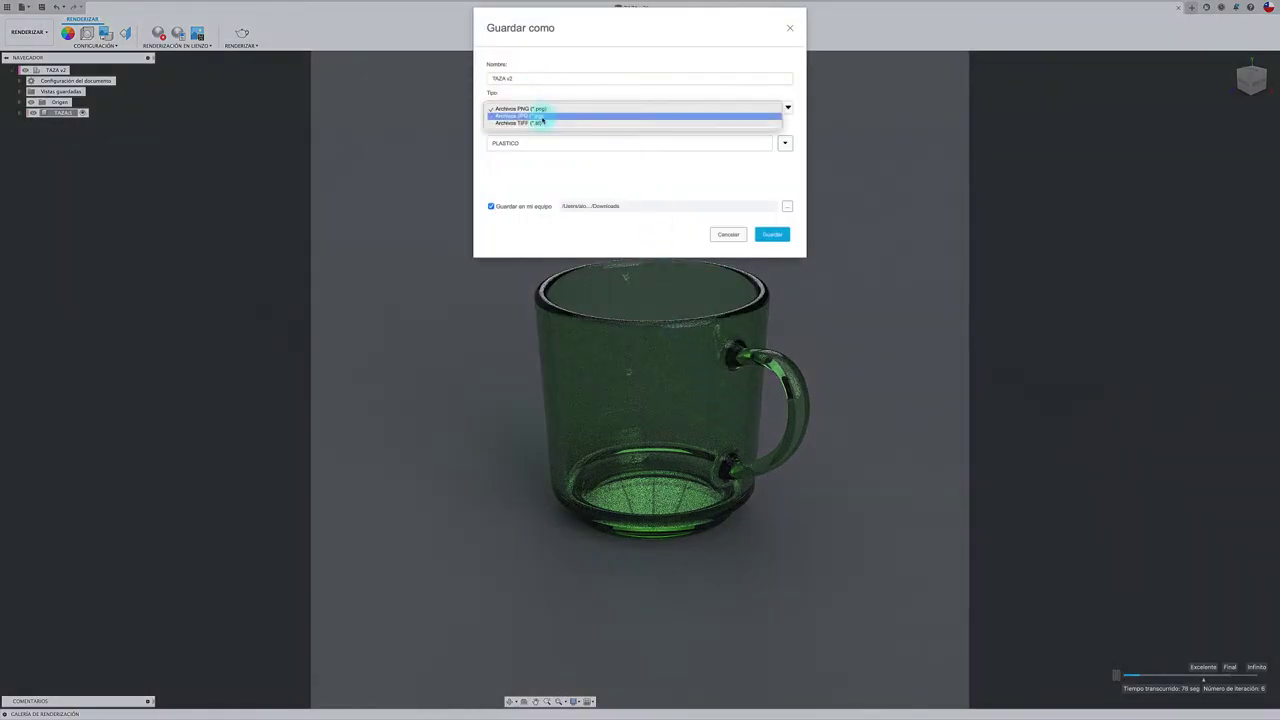
left_click(546, 108)
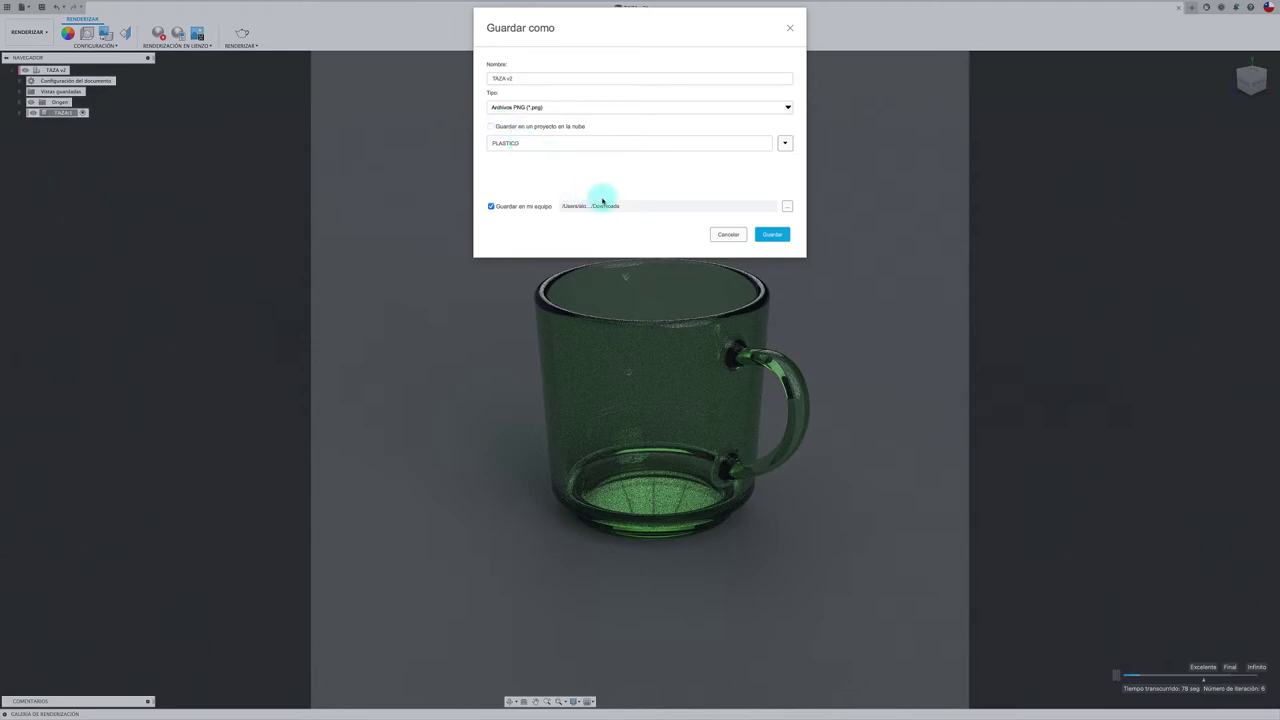
left_click(787, 206)
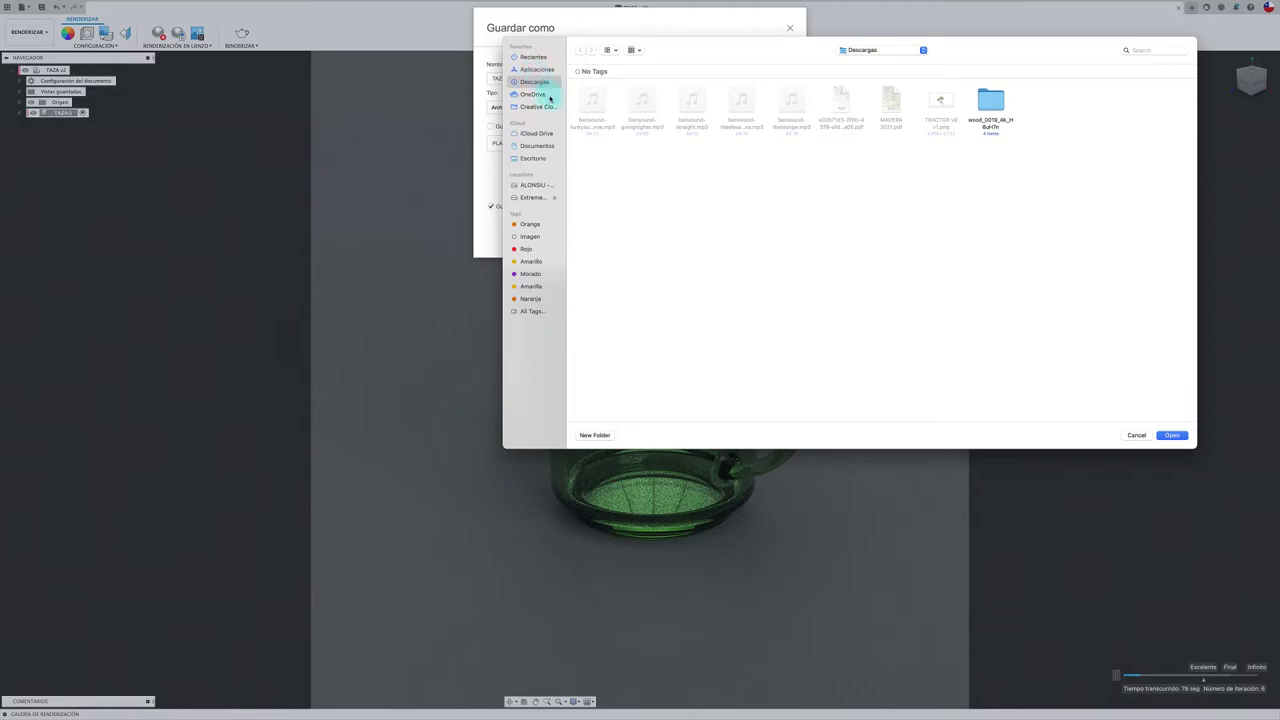
left_click(536, 158)
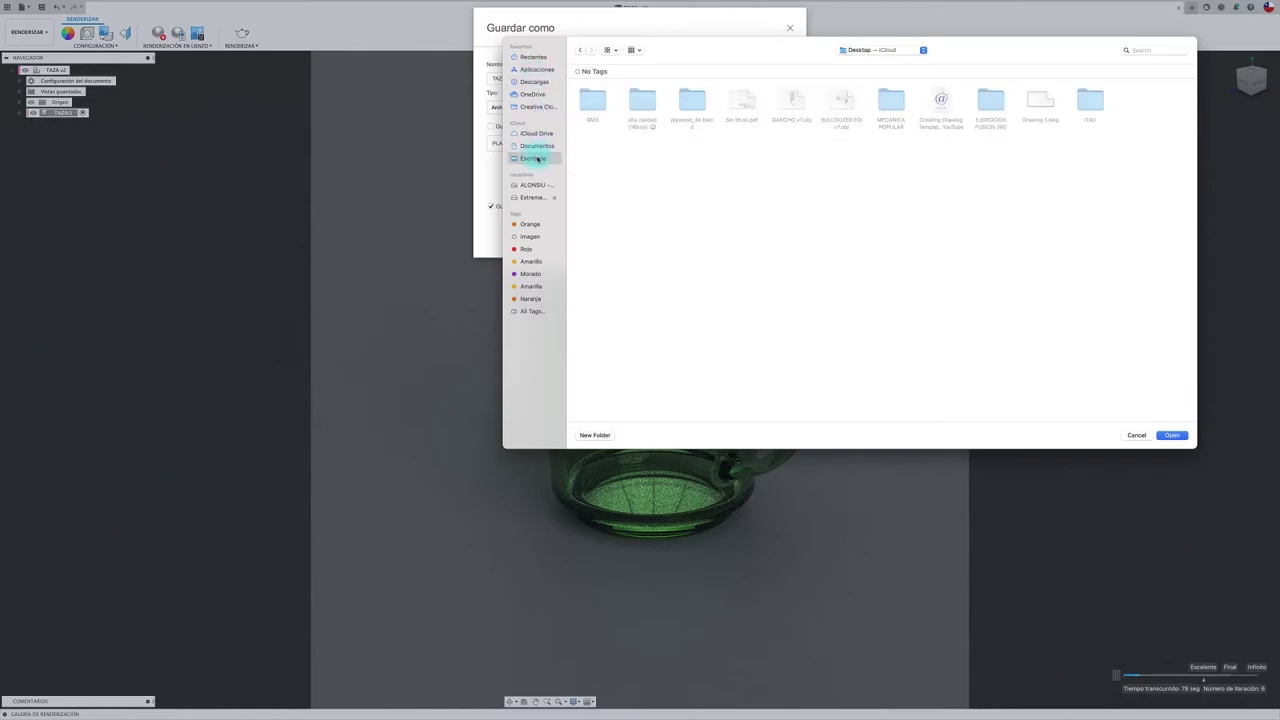
left_click(1172, 435)
left_click(772, 234)
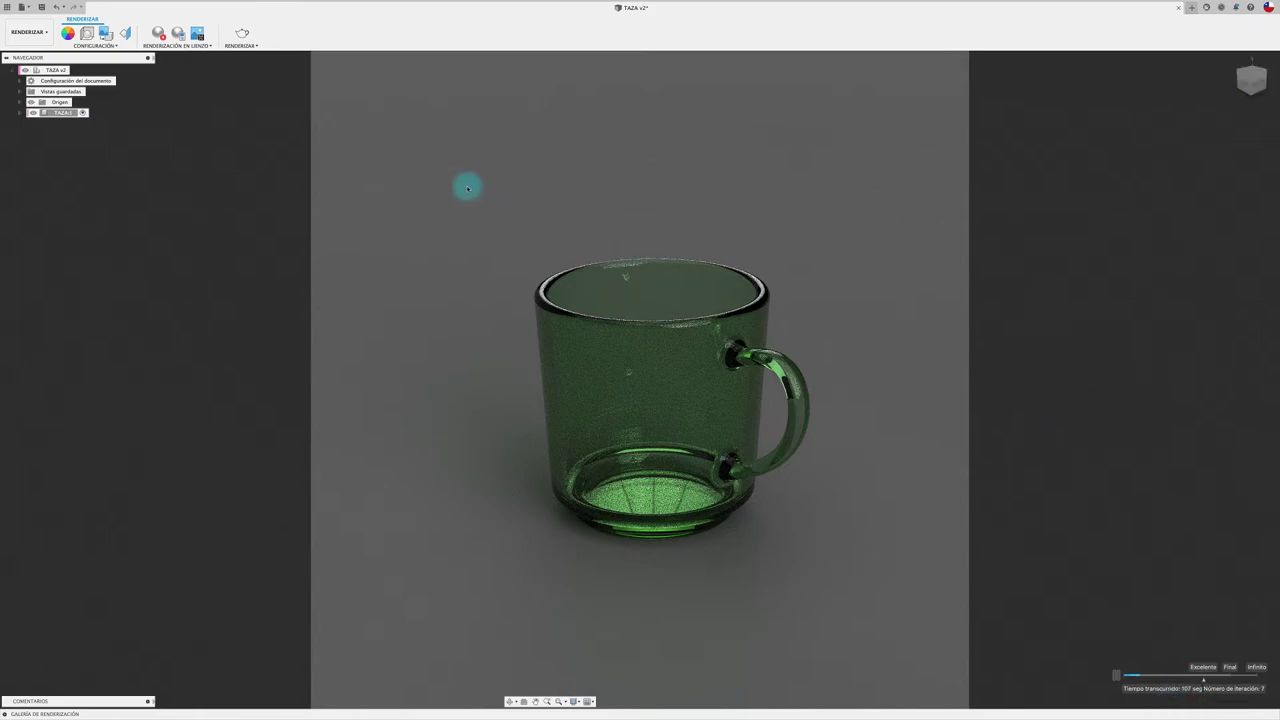
left_click(158, 33)
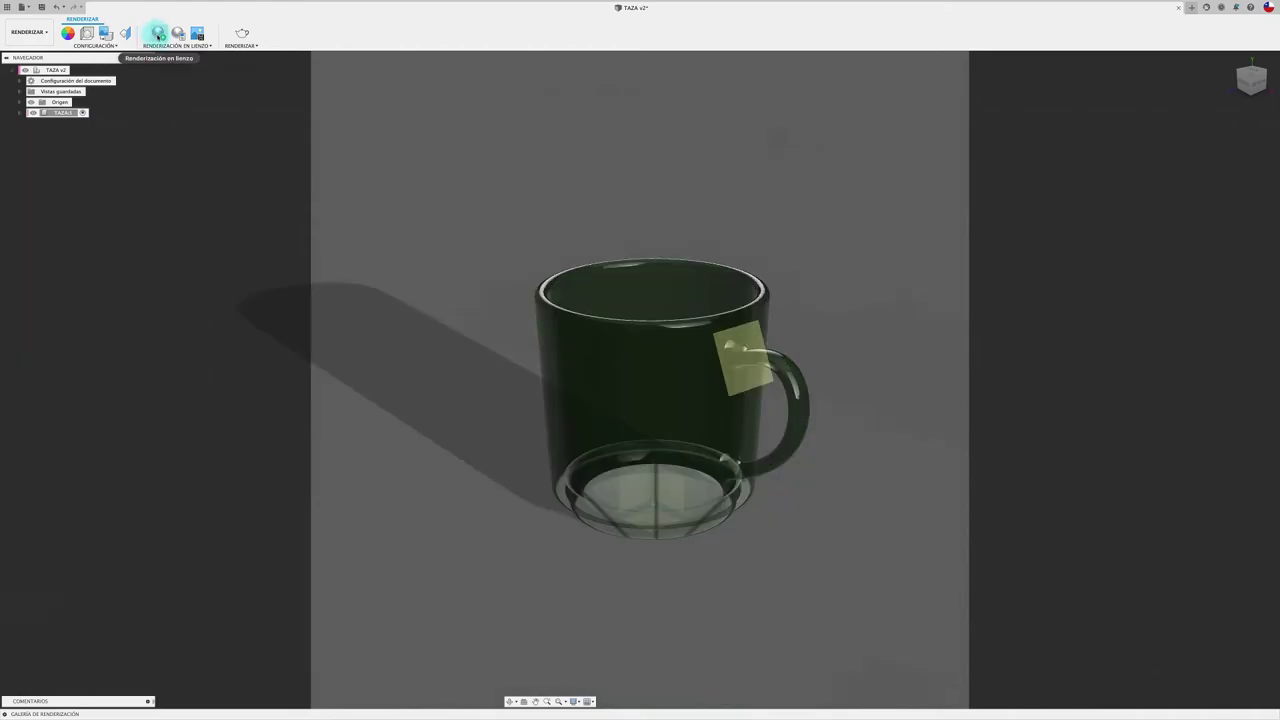
left_click(454, 238)
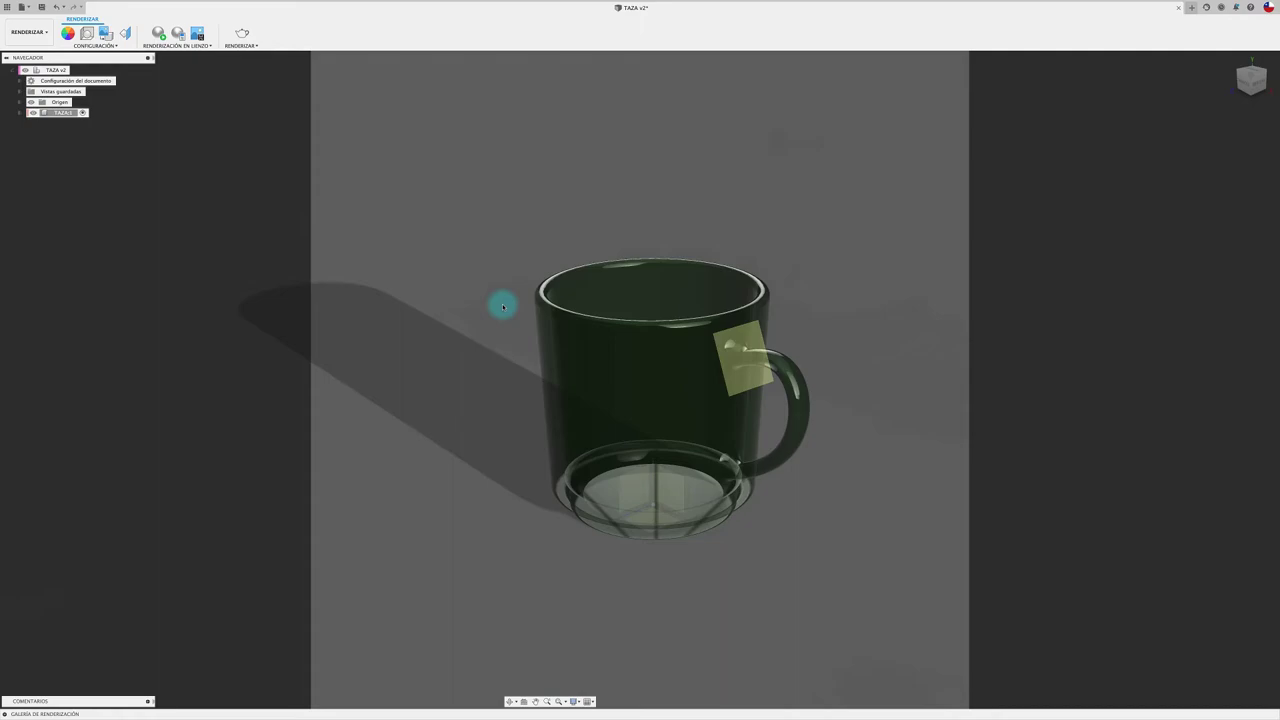
Step: Go to Chrome on Desktop 1 and open the Texture Haven bookmark in a new tab
key("ctrl+Up")
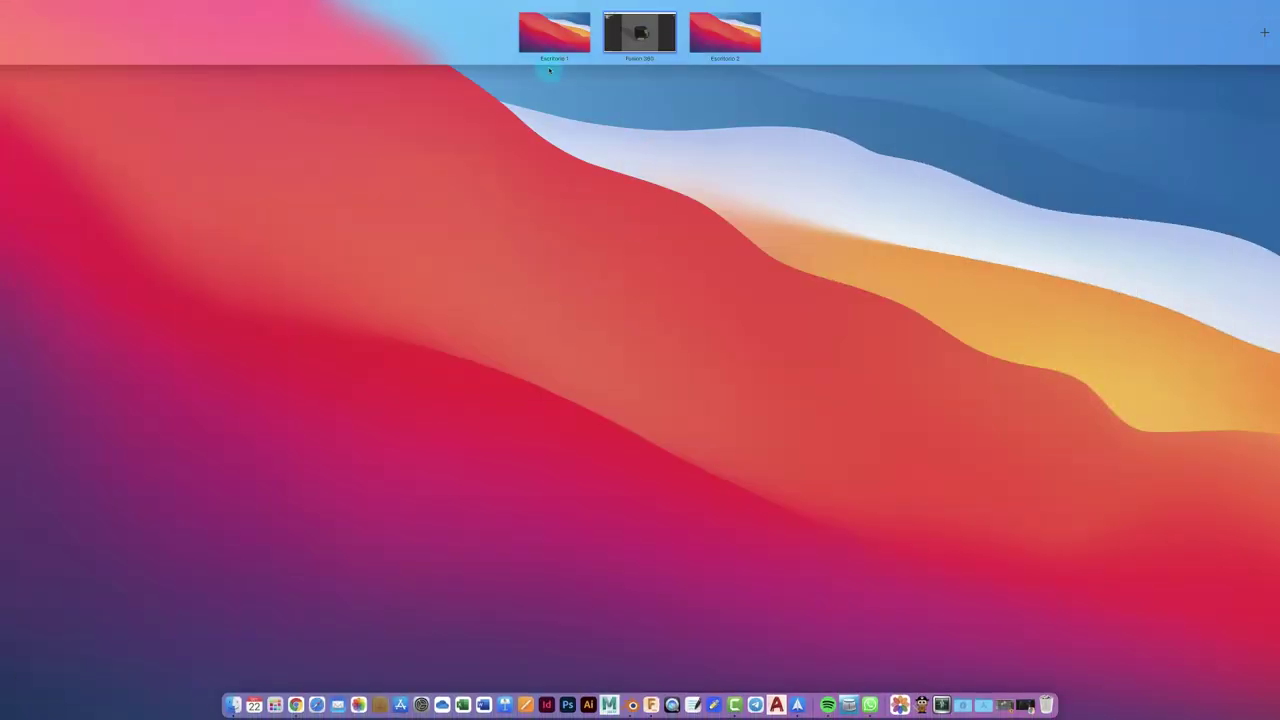
left_click(560, 30)
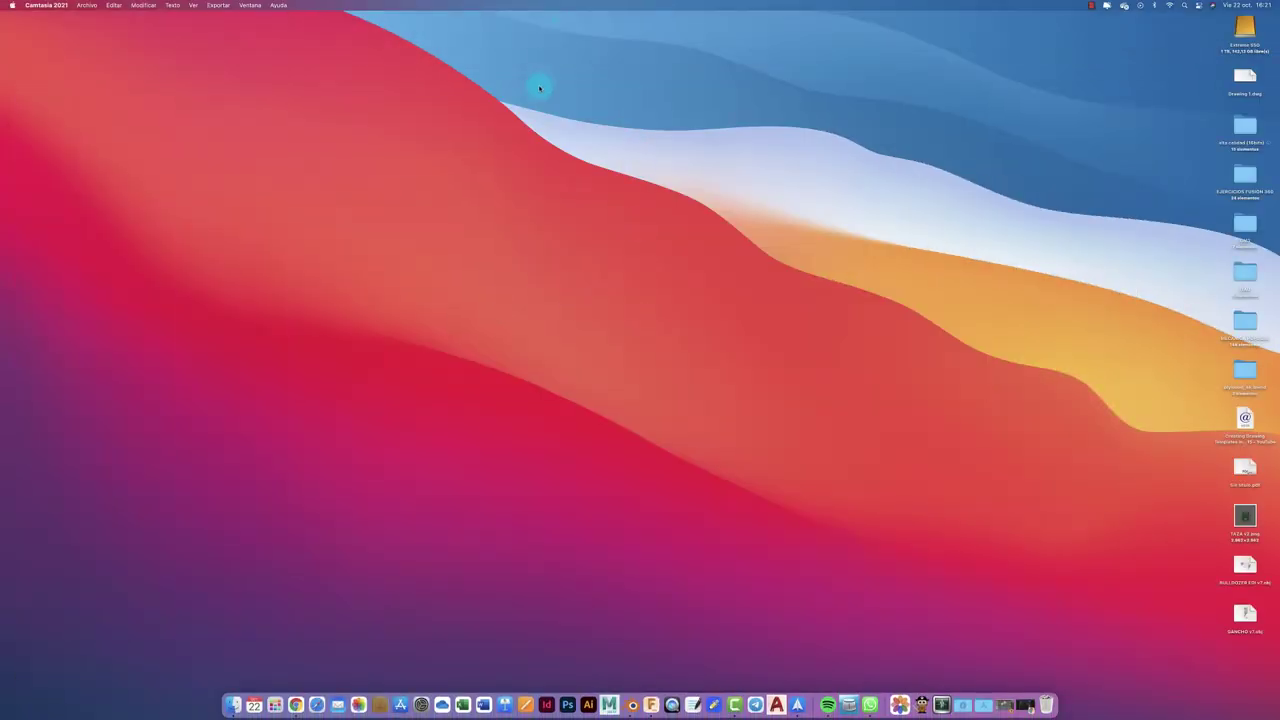
left_click(291, 688)
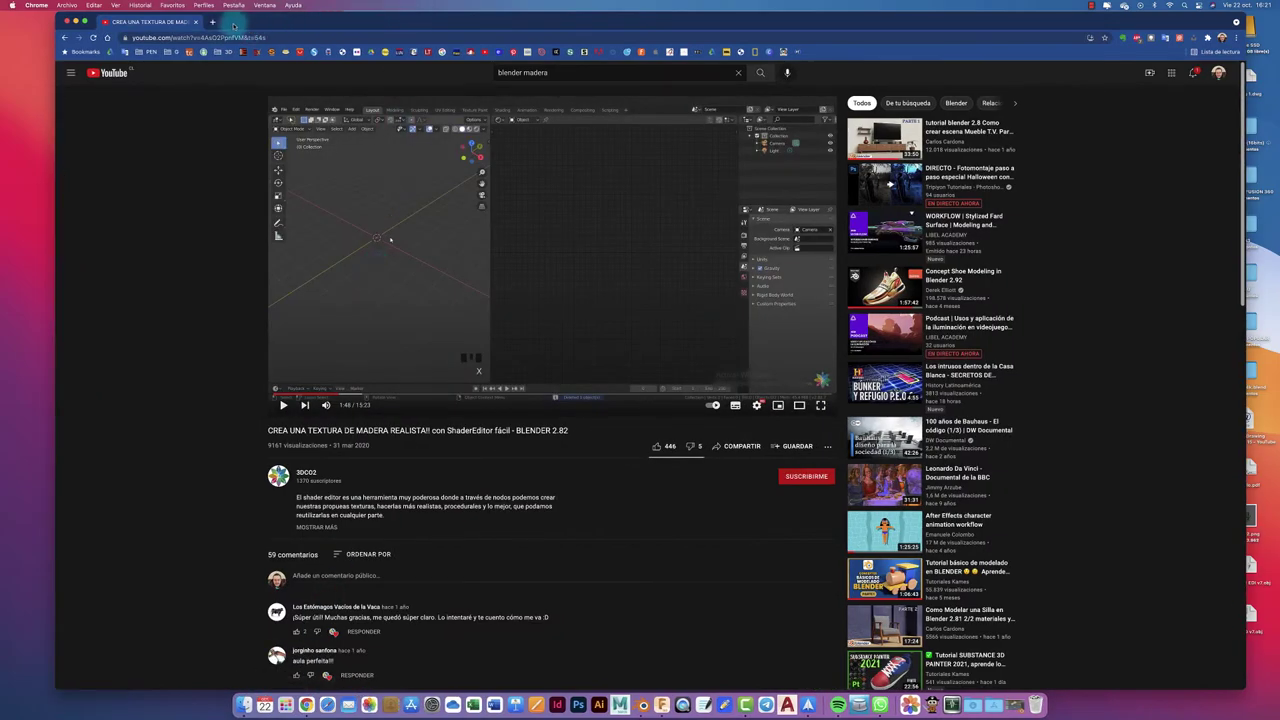
left_click(213, 22)
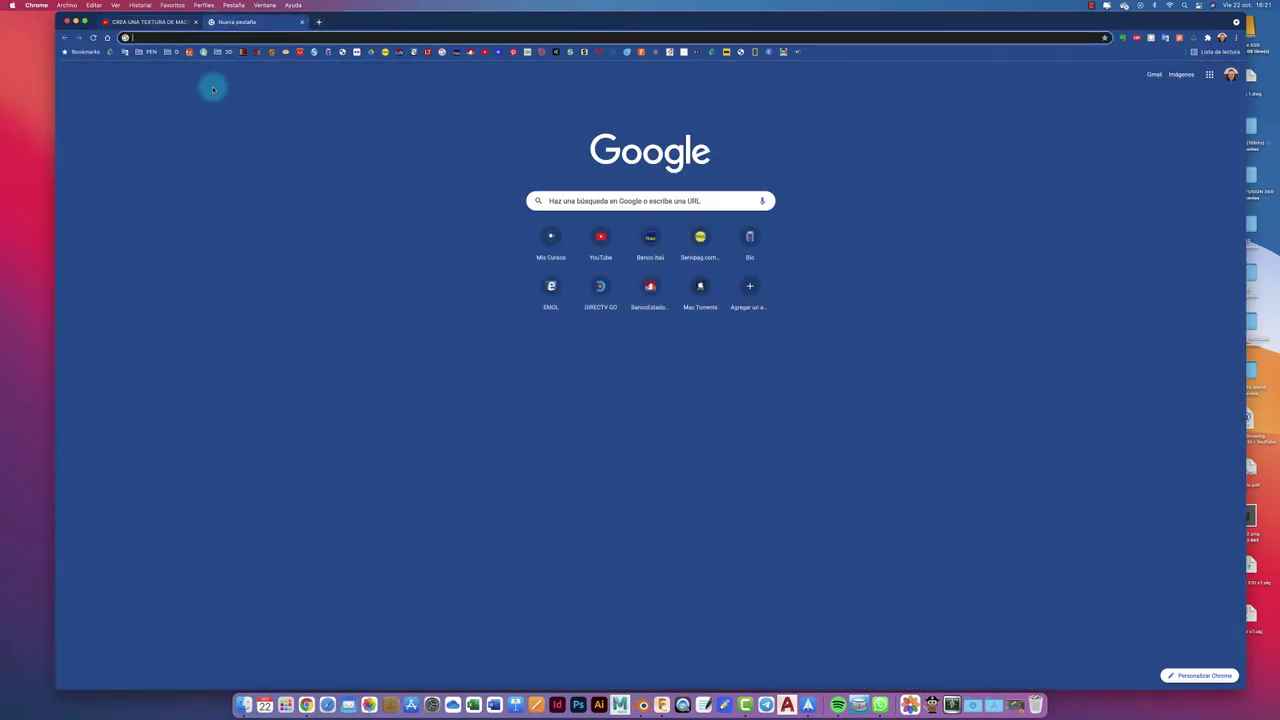
left_click(217, 51)
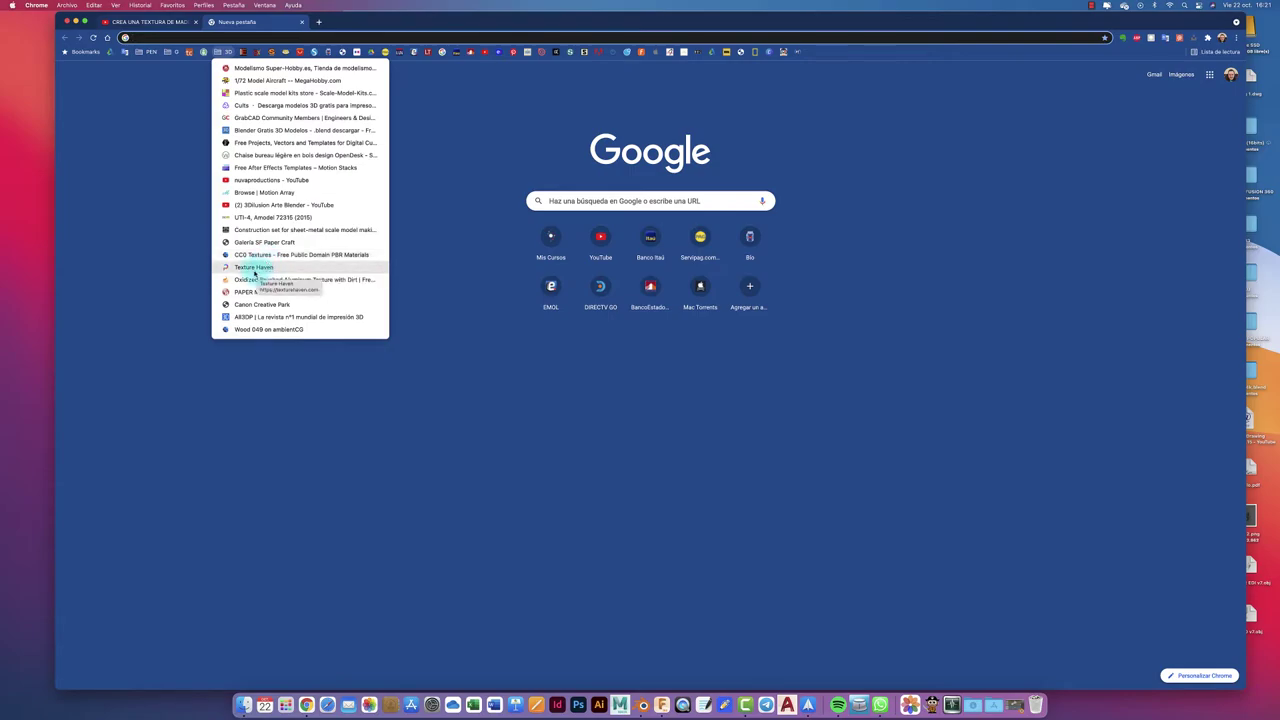
left_click(252, 268)
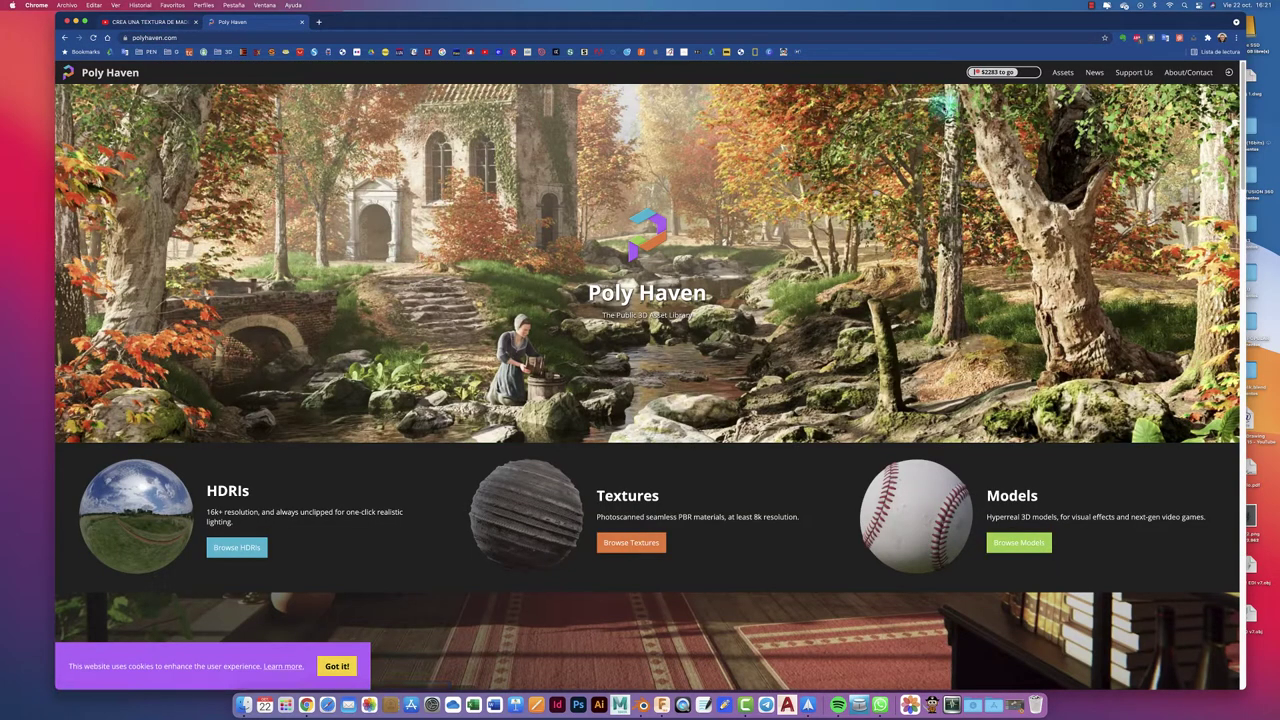
mouse_move(1062, 72)
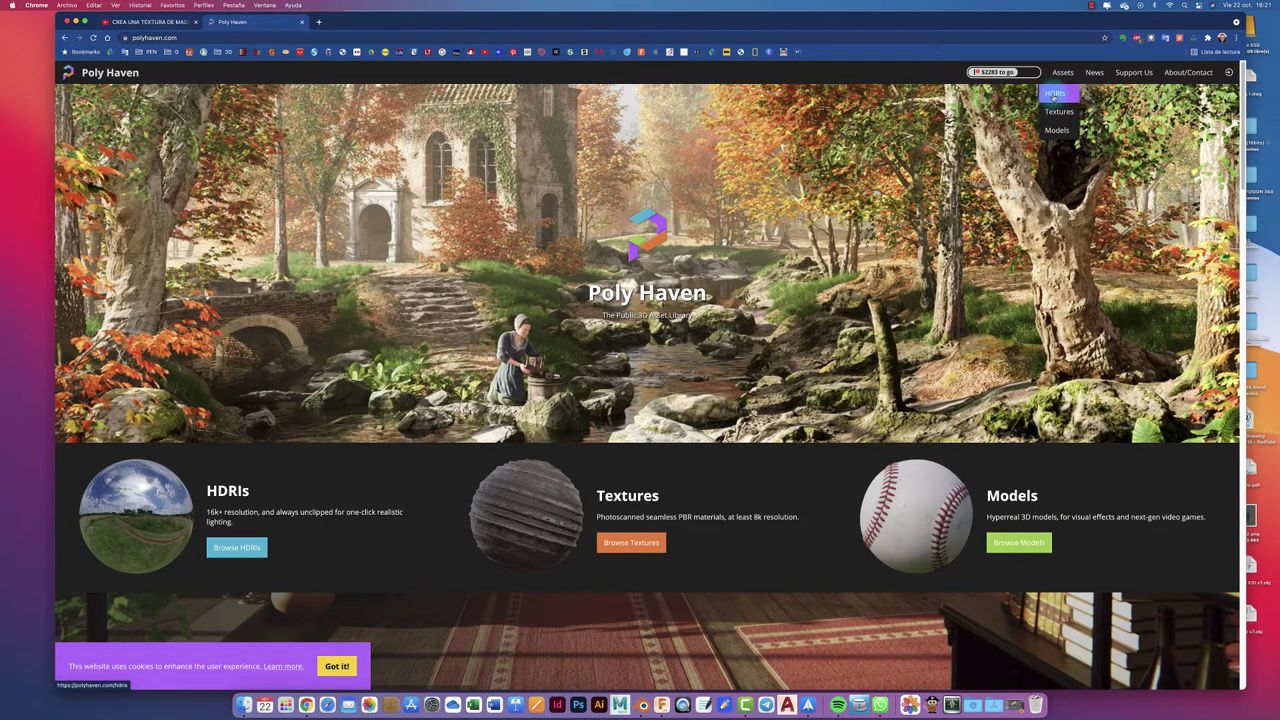
Step: Browse Poly Haven's HDRIs and open the Shanghai Riverside HDRI page
left_click(1054, 95)
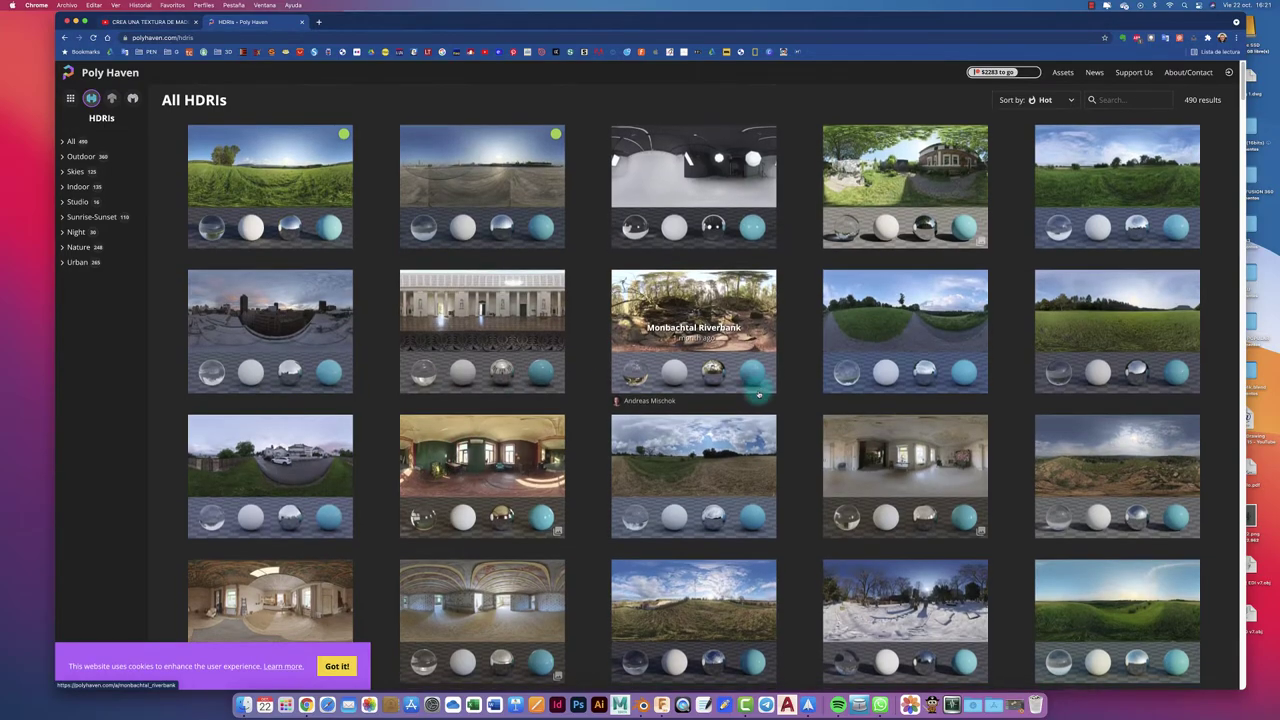
scroll(758, 395, "down", 5)
scroll(758, 395, "down", 5)
scroll(758, 395, "down", 5)
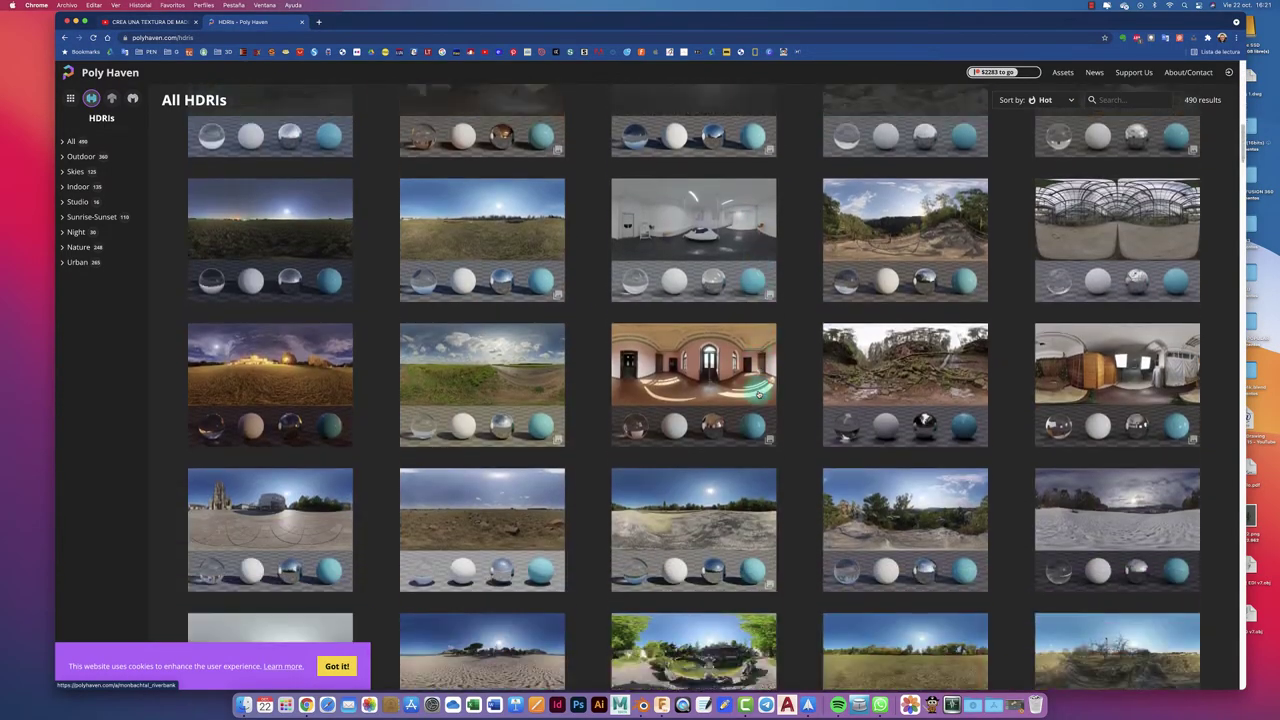
scroll(758, 395, "down", 5)
scroll(758, 395, "down", 5)
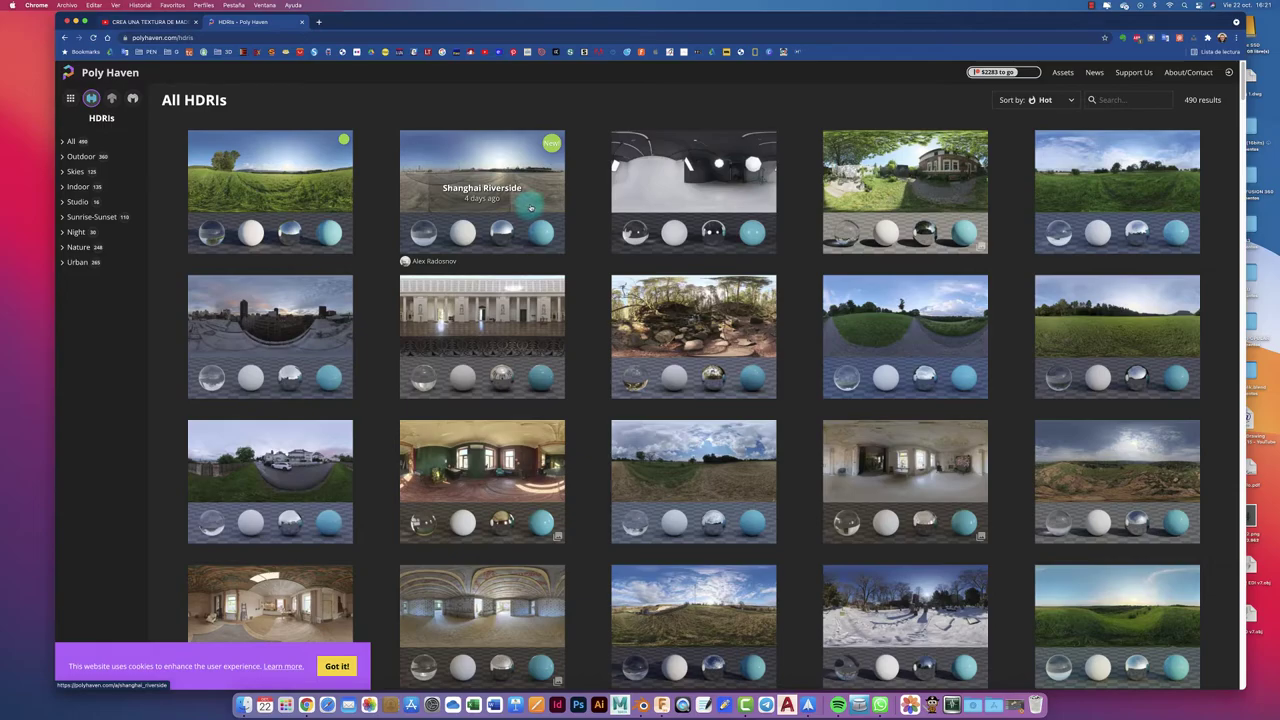
left_click(509, 175)
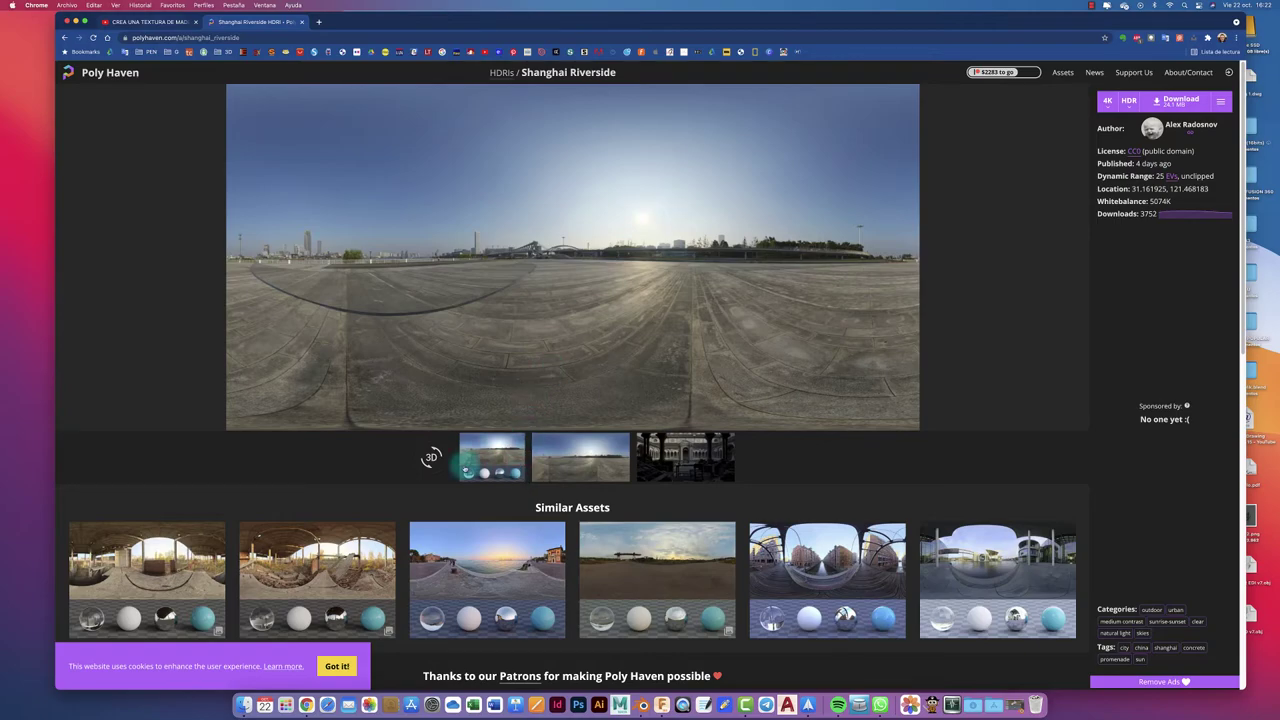
Step: Download the 4K version as shanghai_riverside_4k.hdr and open it from the download bar
left_click(1104, 102)
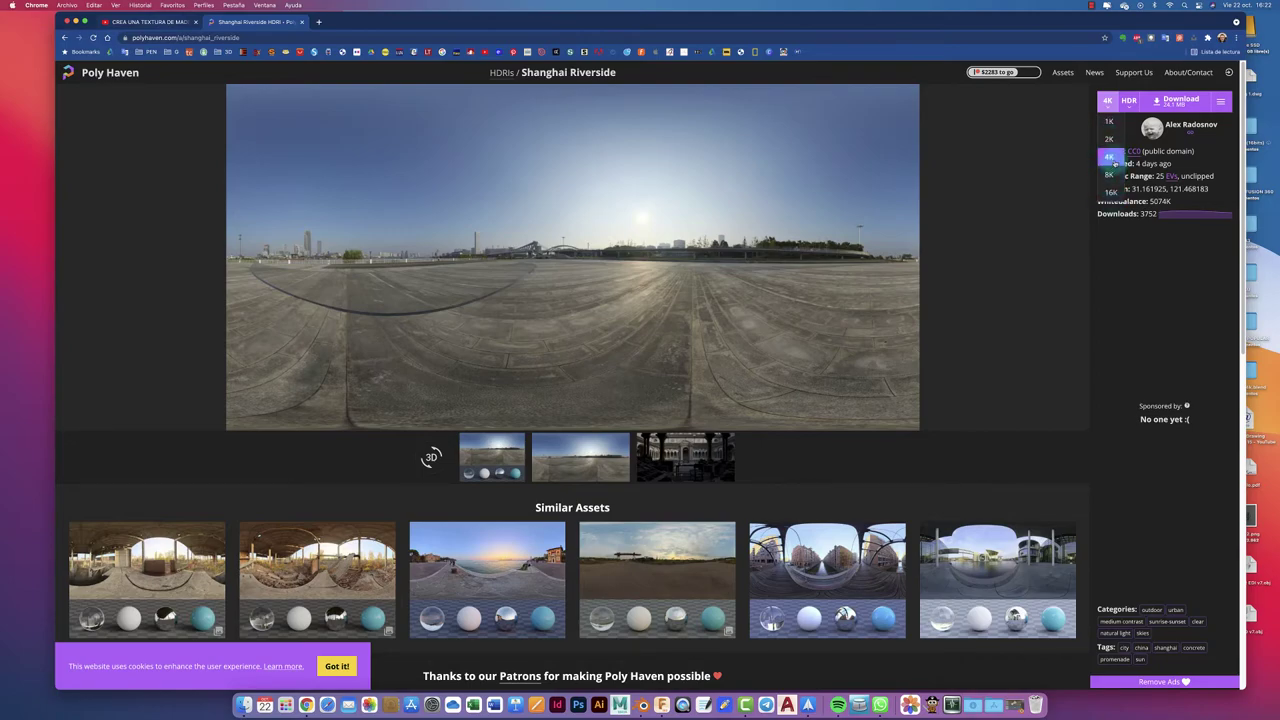
left_click(1112, 164)
left_click(1170, 101)
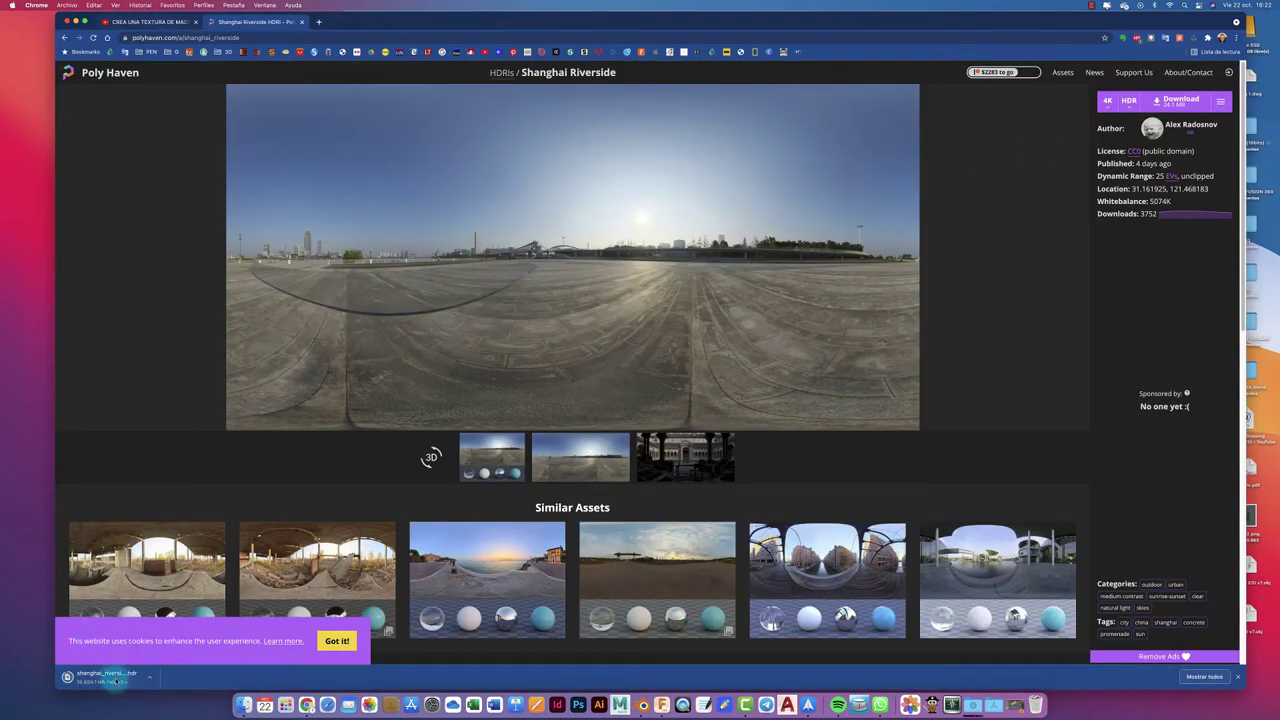
left_click(112, 677)
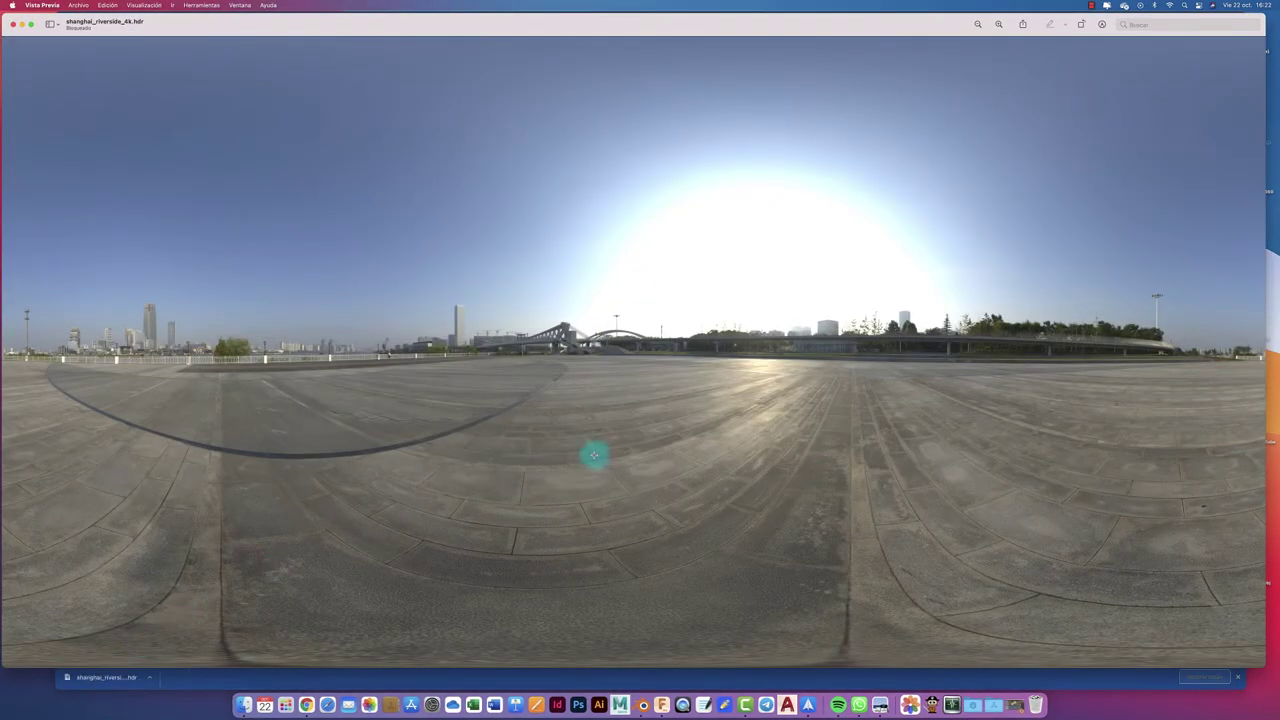
Step: Close the Preview window with the HDR image and bring Fusion 360 back to the front
left_click(13, 23)
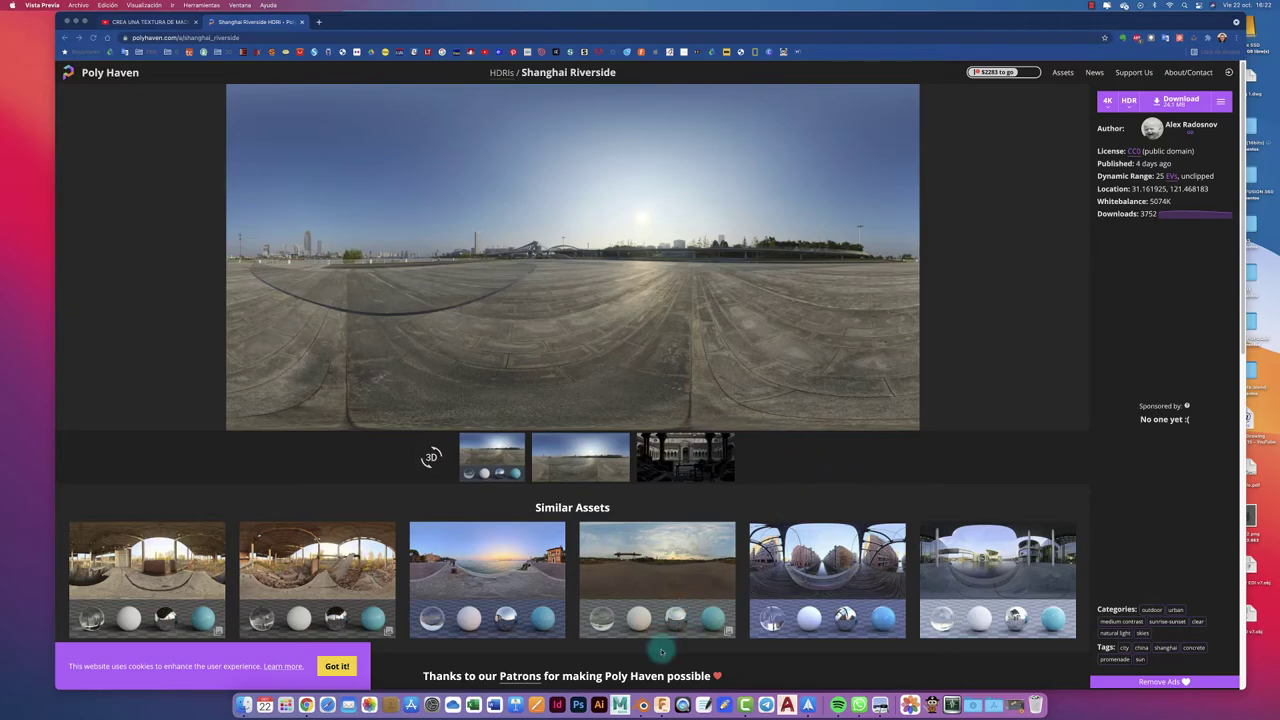
left_click(663, 704)
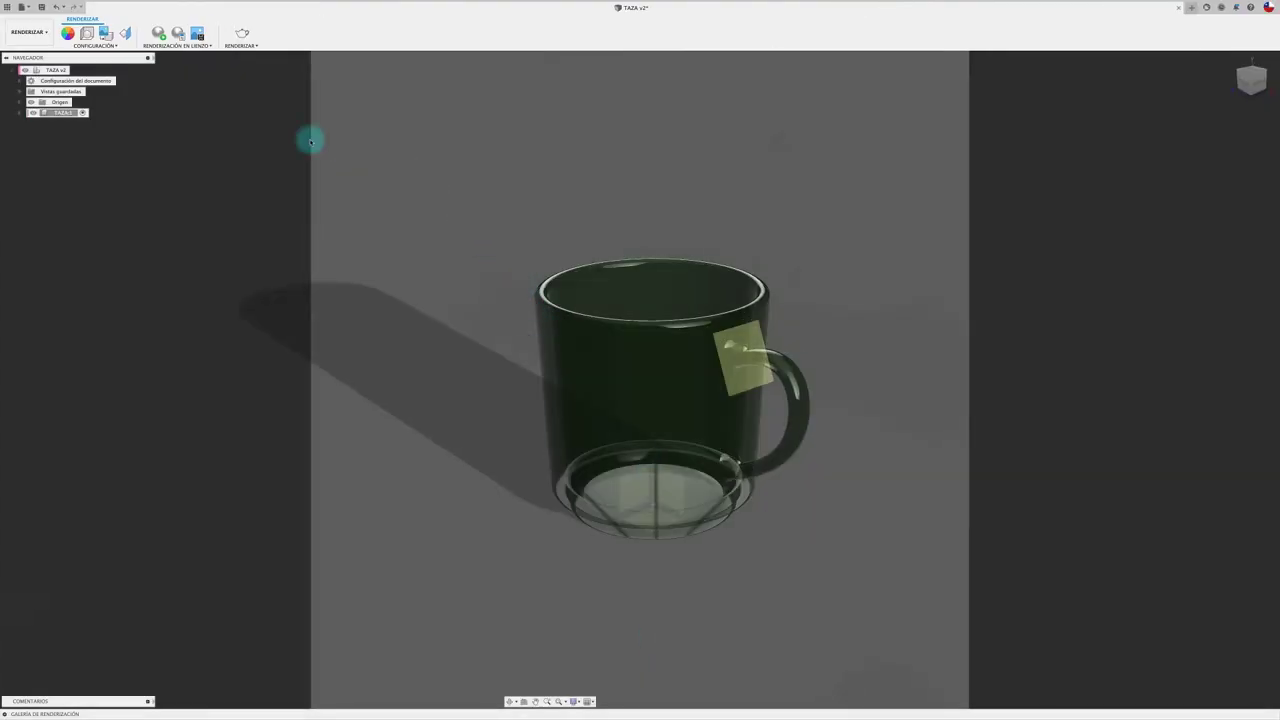
Step: Set the render camera focal length to 171 mm in Scene Settings, then close them
left_click(88, 34)
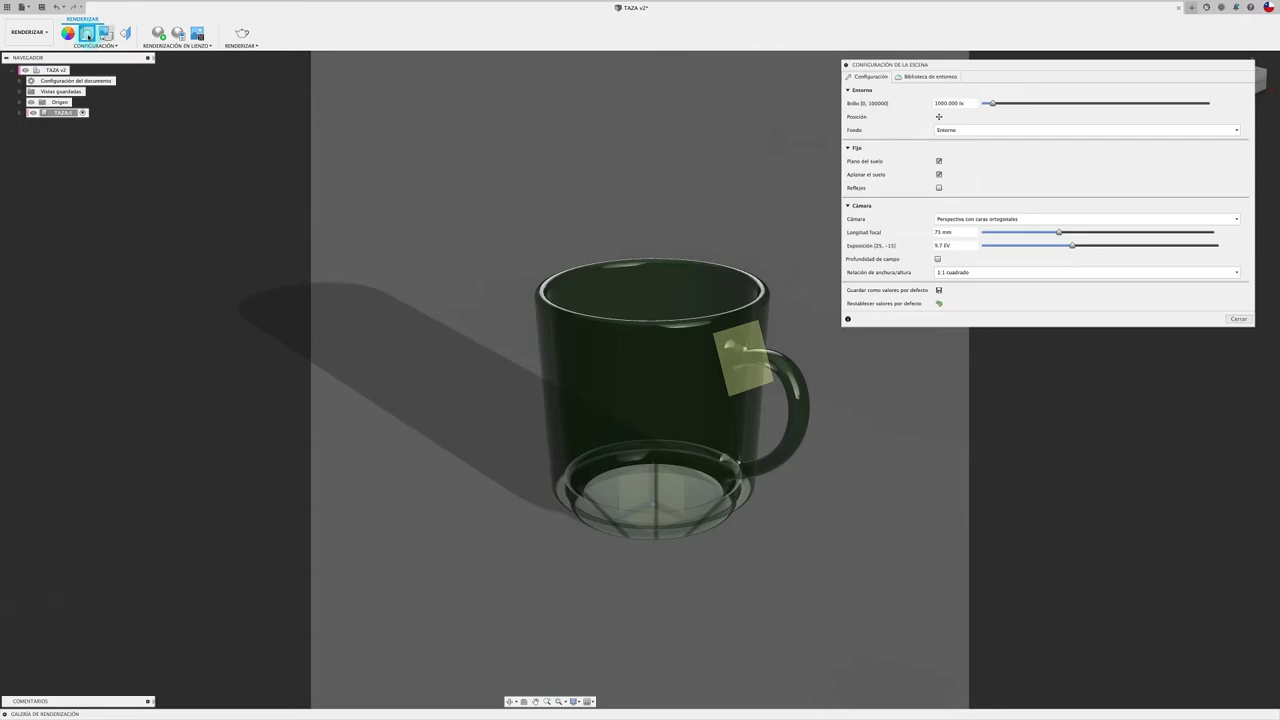
left_click(1180, 233)
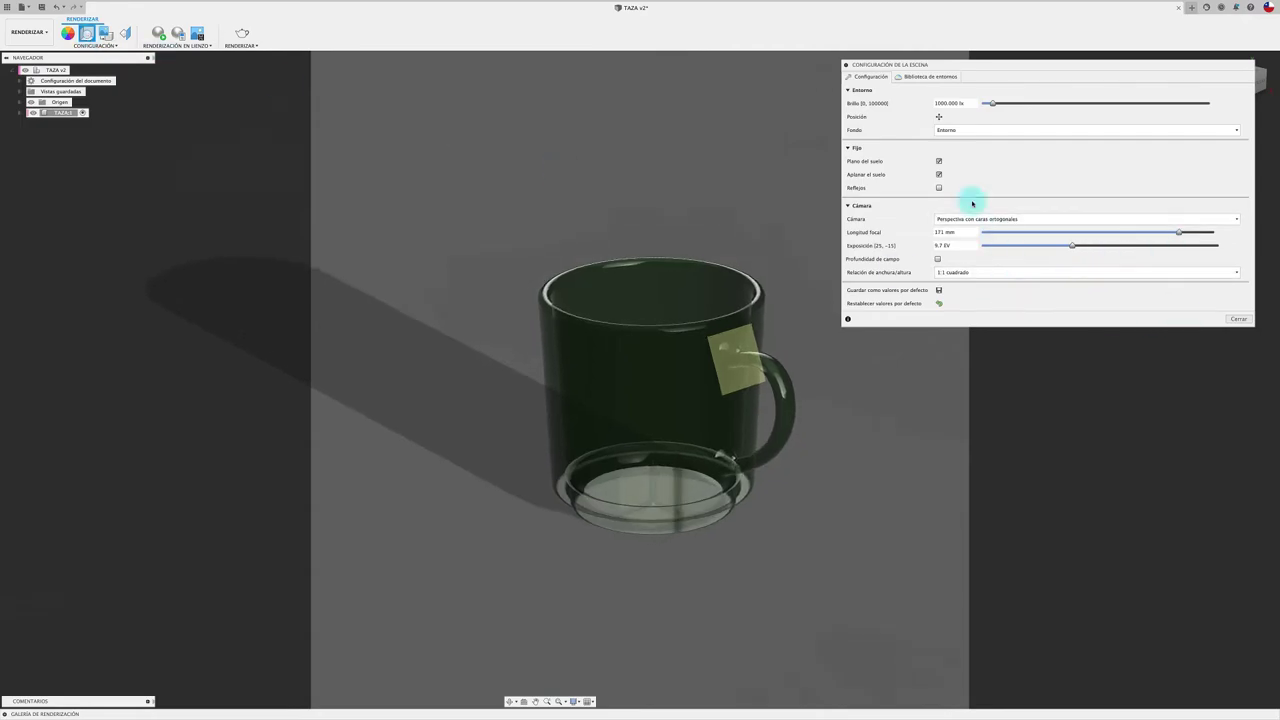
left_click(928, 77)
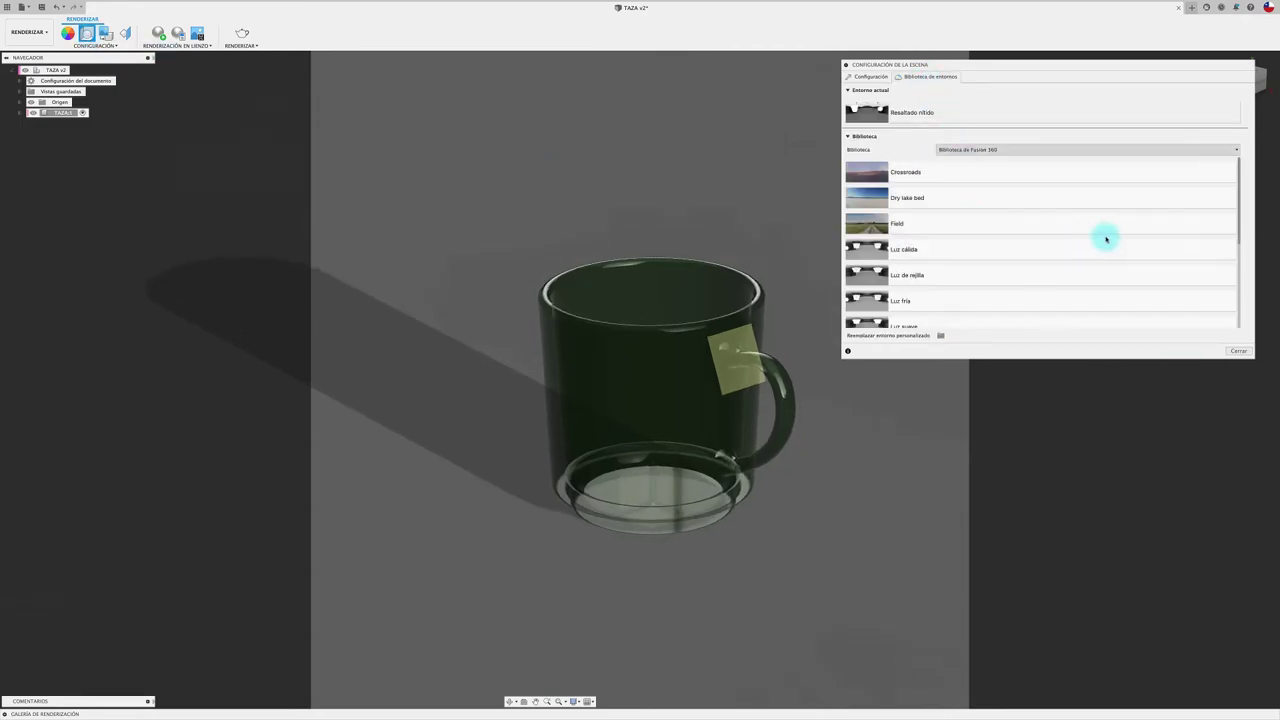
scroll(1106, 238, "down", 3)
scroll(1106, 239, "down", 2)
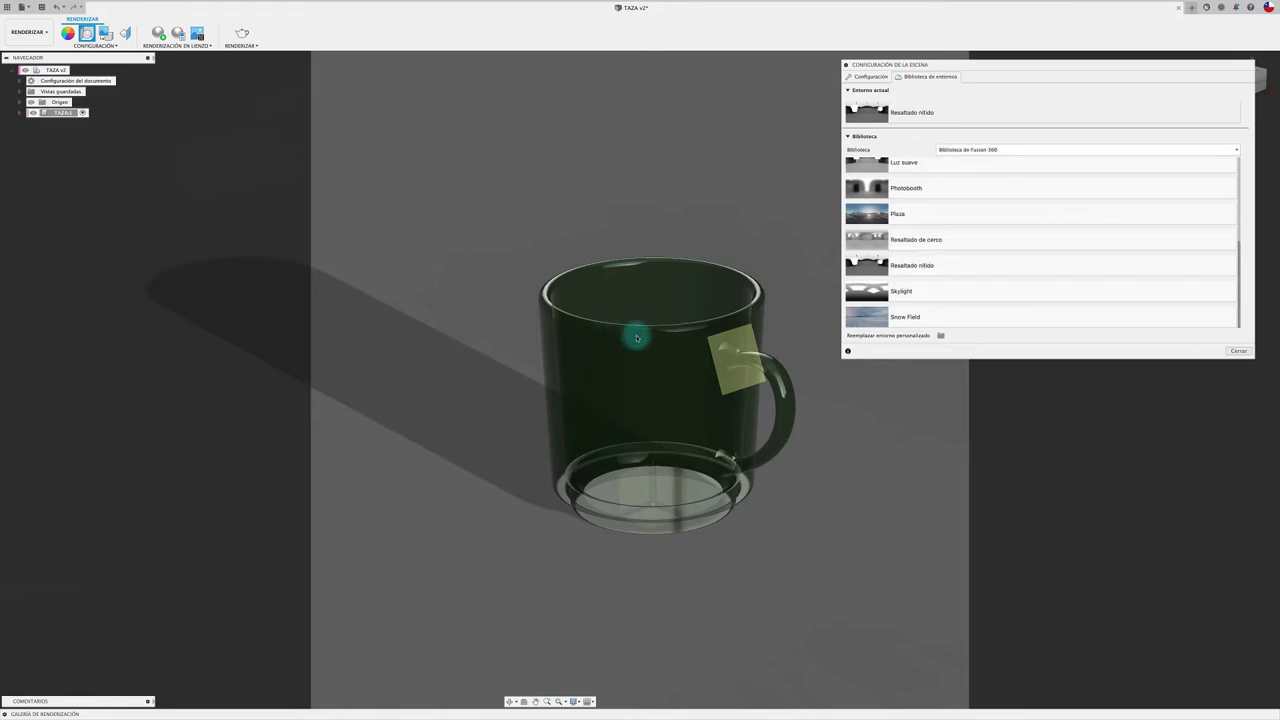
left_click(1235, 353)
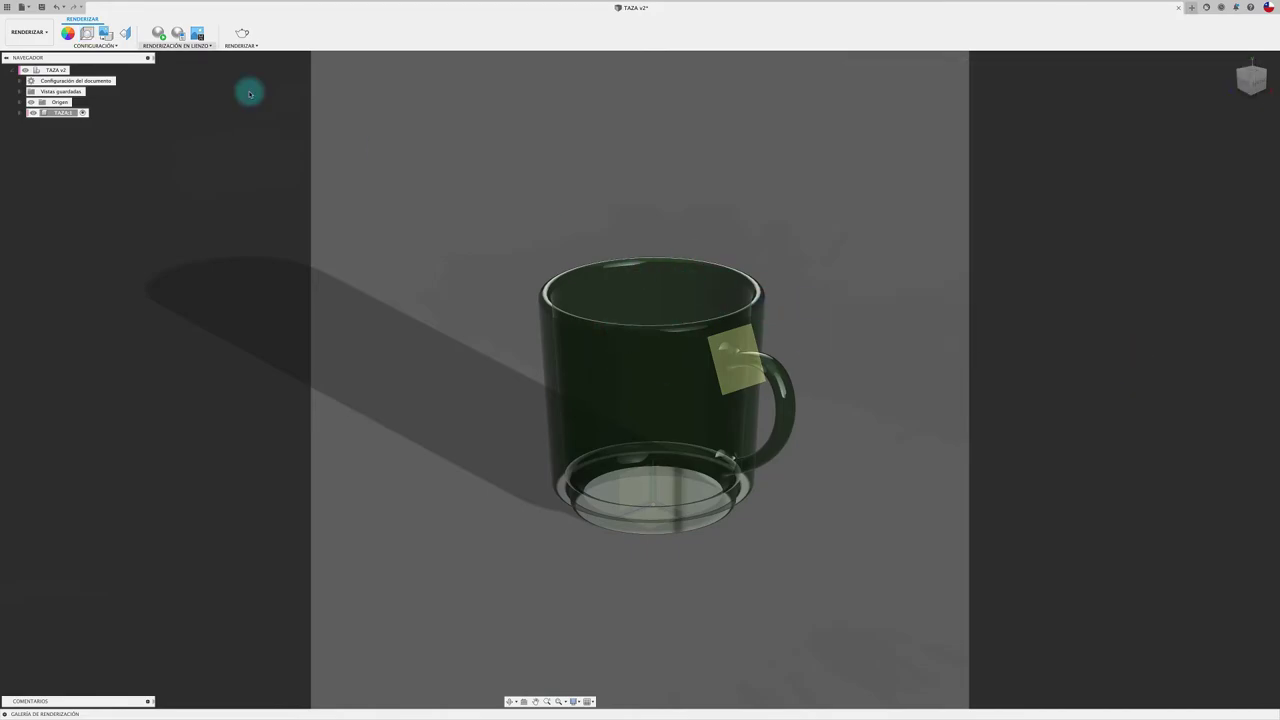
left_click(46, 33)
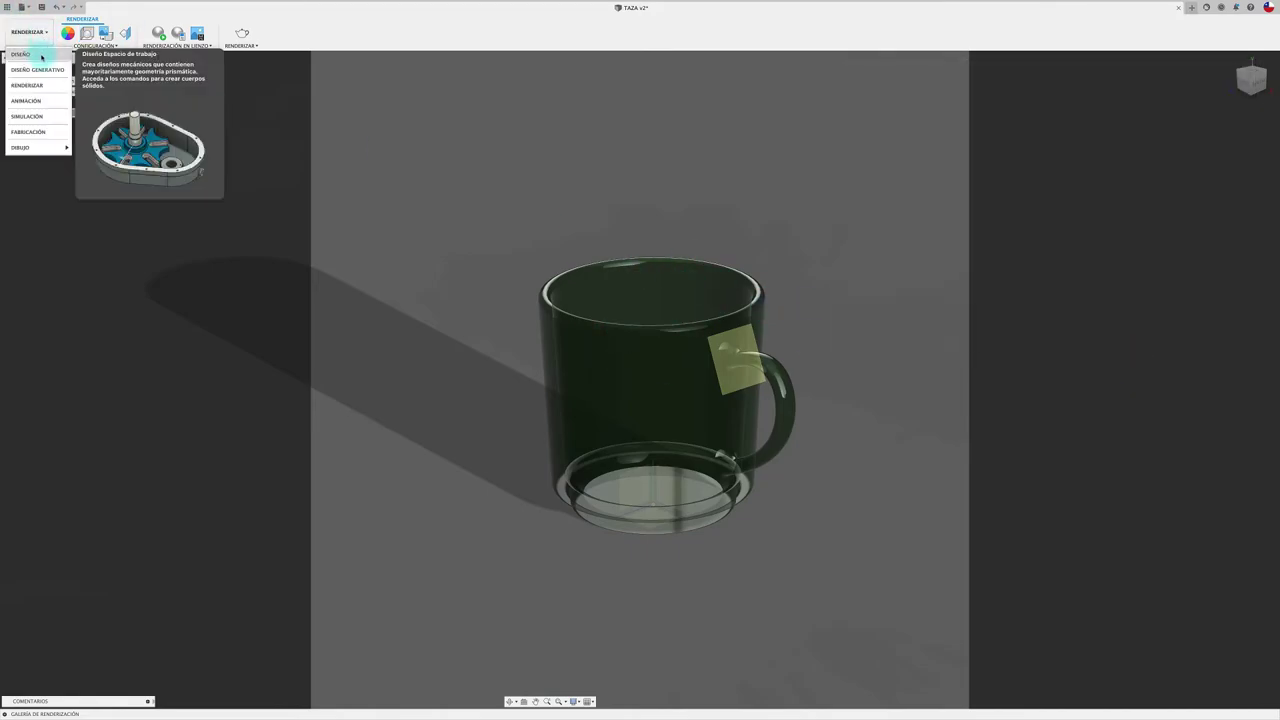
Step: In the Design workspace, copy the TAZA:1 mug component and paste it into the TAZA v2 assembly
left_click(33, 63)
right_click(70, 114)
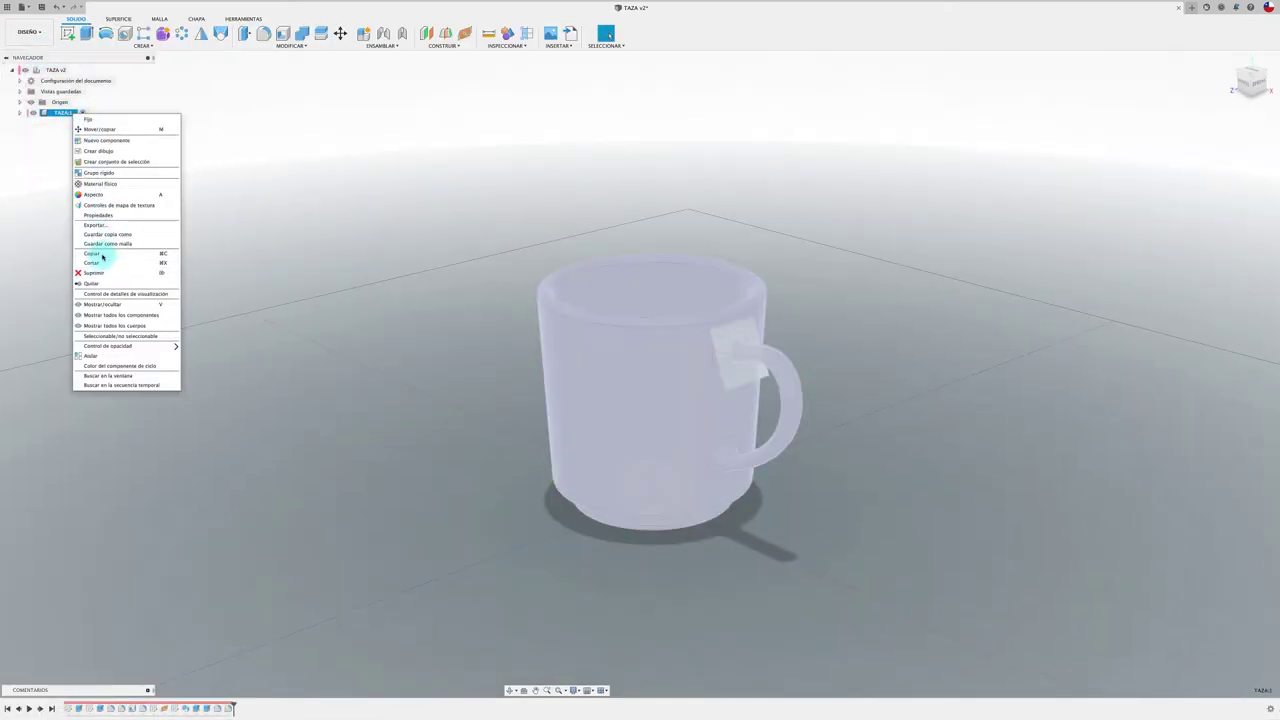
left_click(57, 69)
right_click(62, 70)
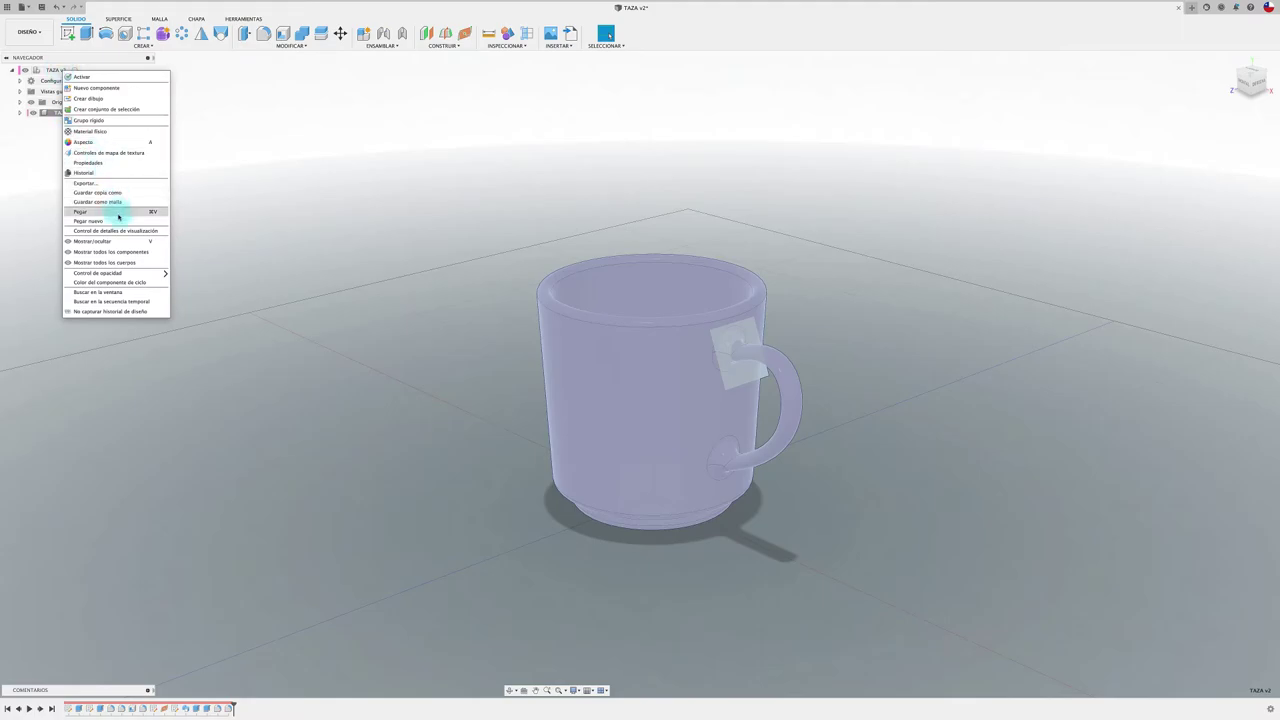
left_click(373, 291)
key("ctrl+v")
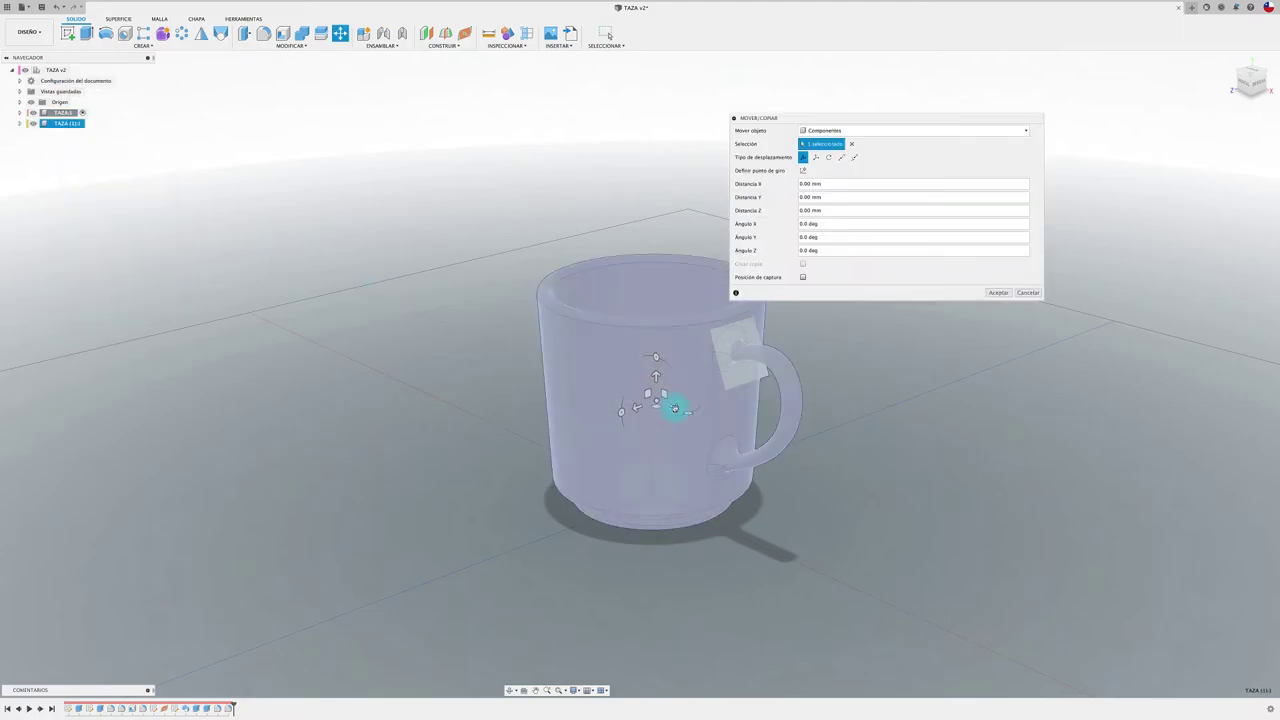
Step: Move the pasted mug 57.88 mm along X and -43.15 mm along Z, beside the original
mouse_move(674, 406)
left_mouse_down()
mouse_move(458, 321)
mouse_move(408, 329)
left_mouse_up()
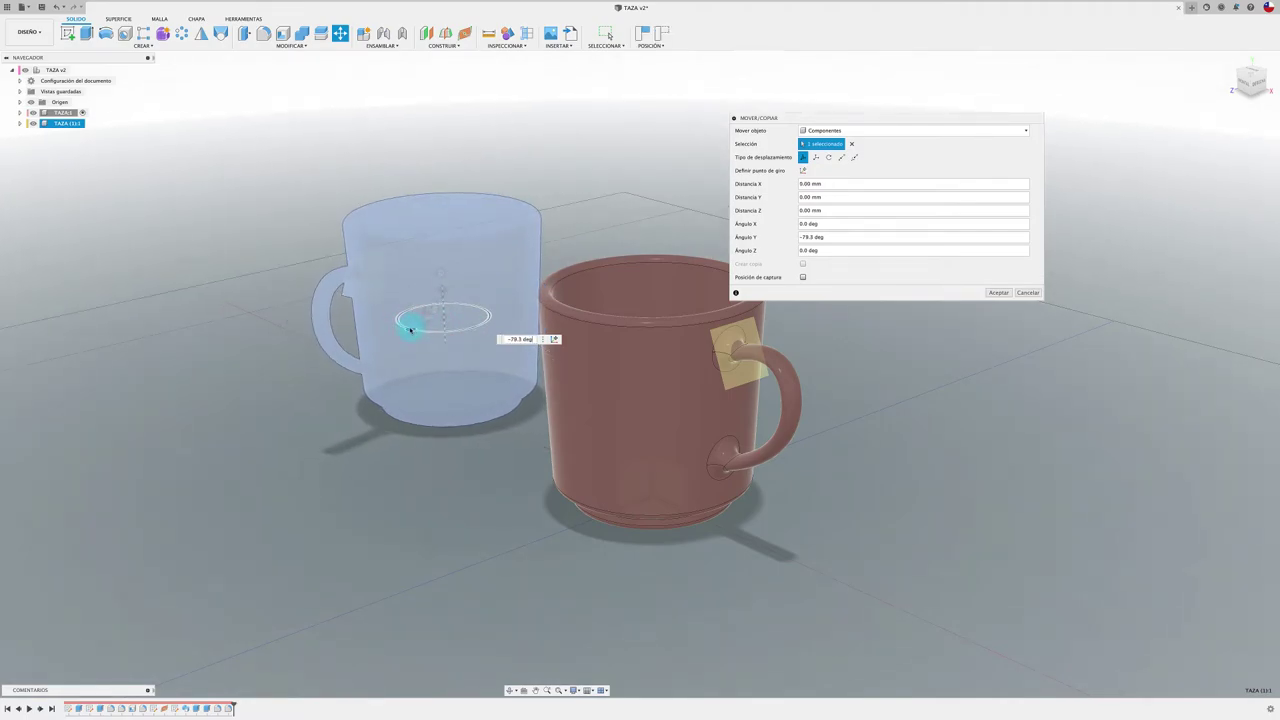
left_click_drag(408, 329, 407, 327)
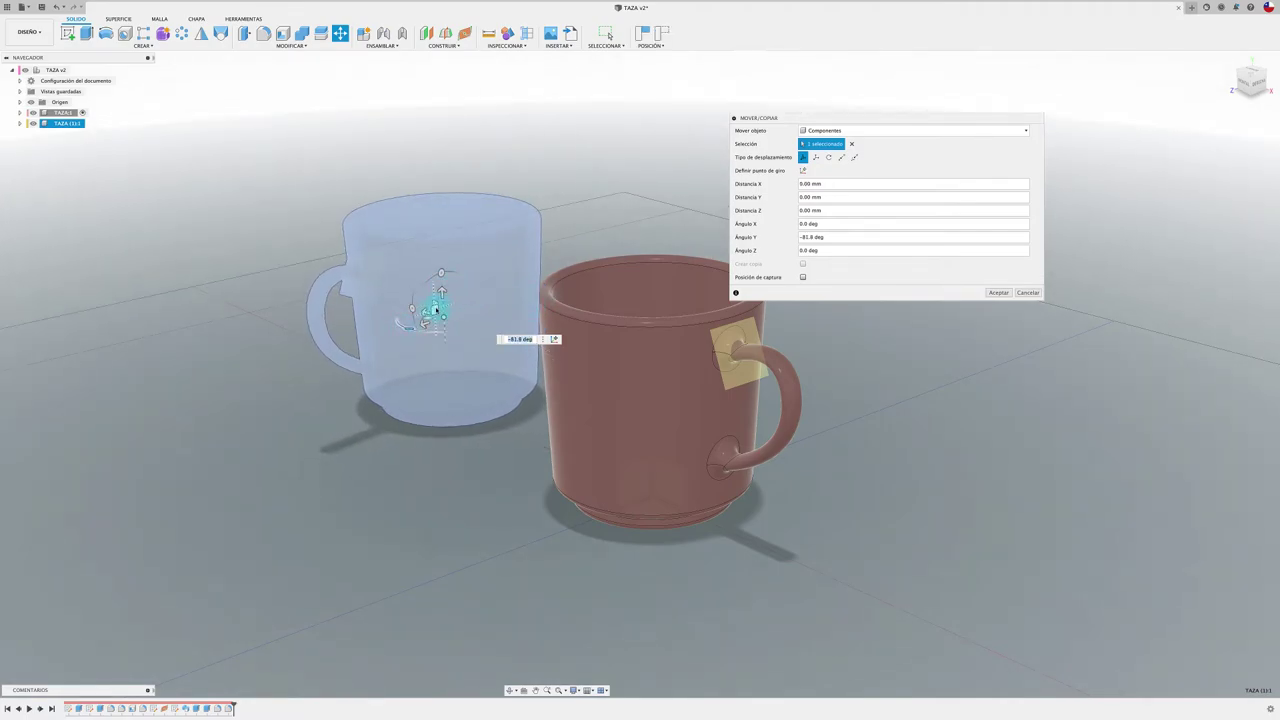
left_click_drag(428, 320, 383, 347)
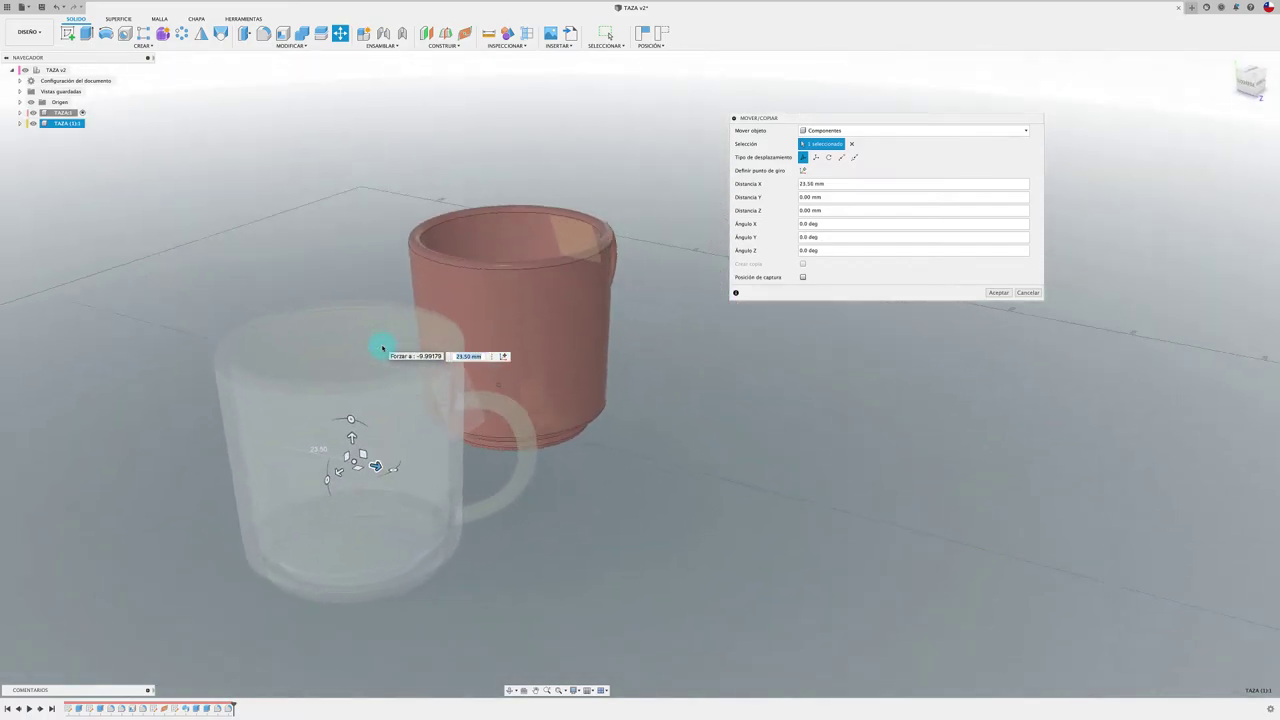
middle_click_drag(382, 347, 382, 347, "shift")
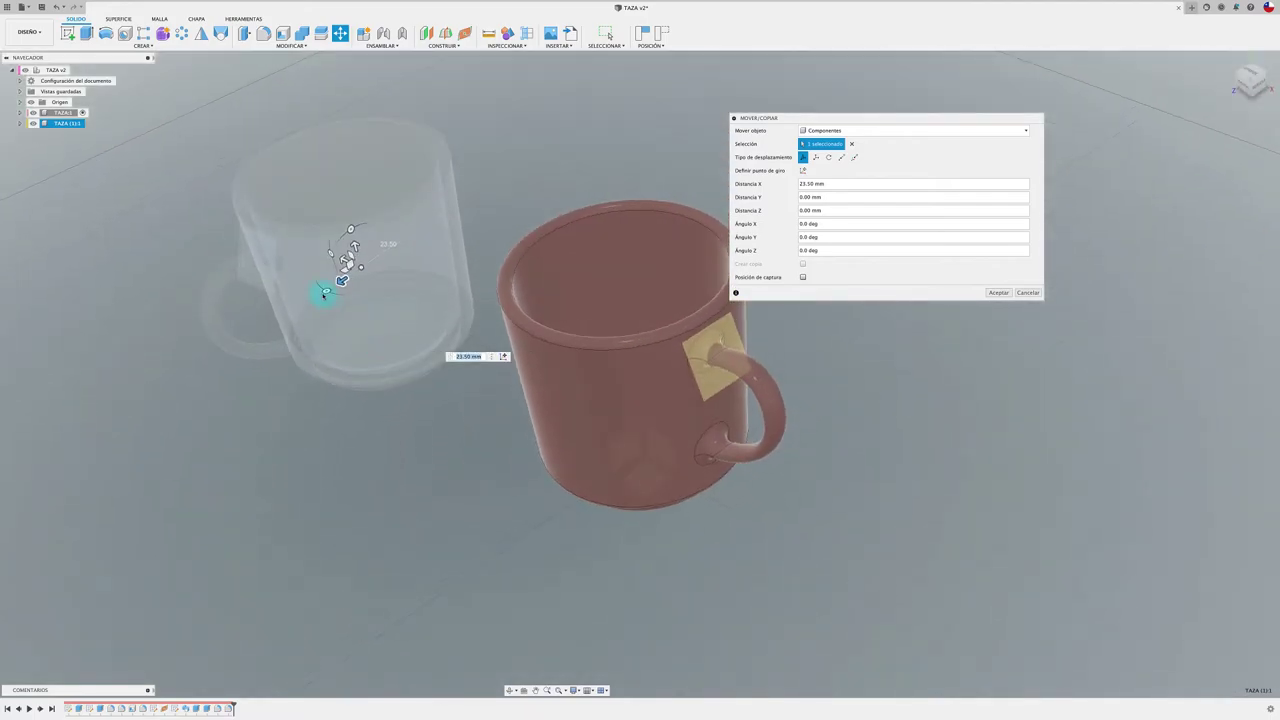
left_click(1249, 76)
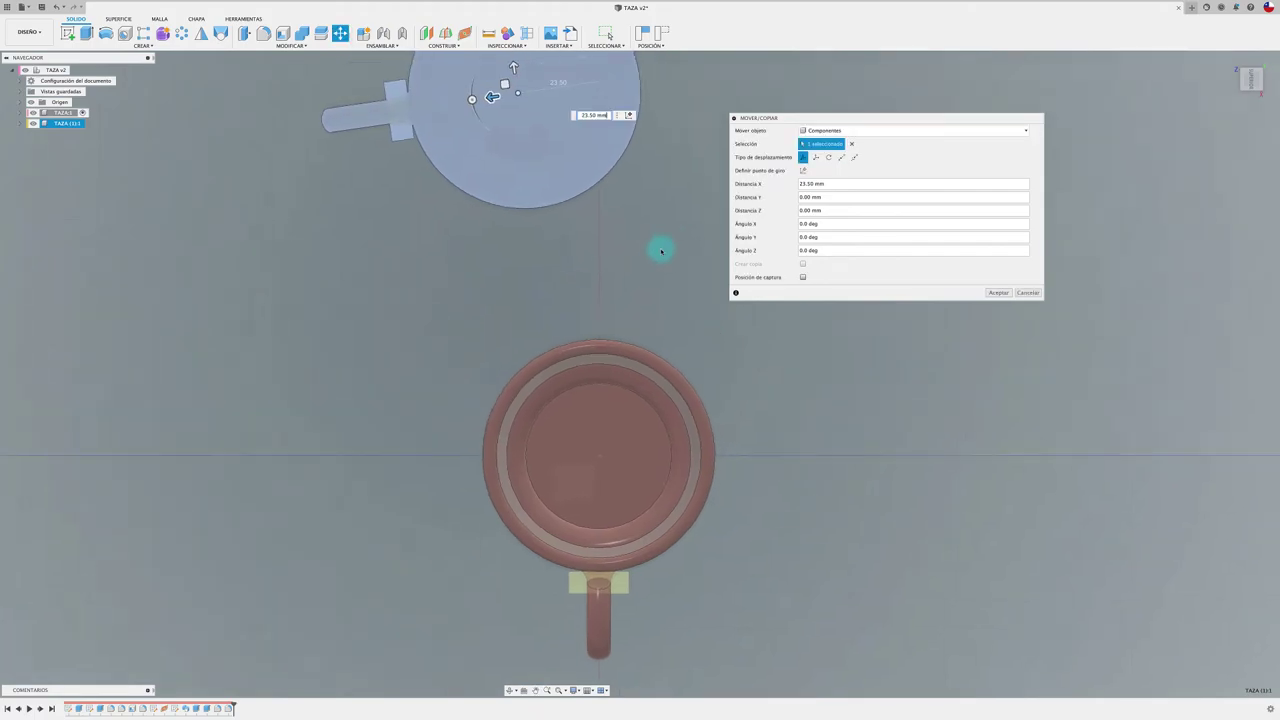
left_click_drag(529, 112, 440, 252)
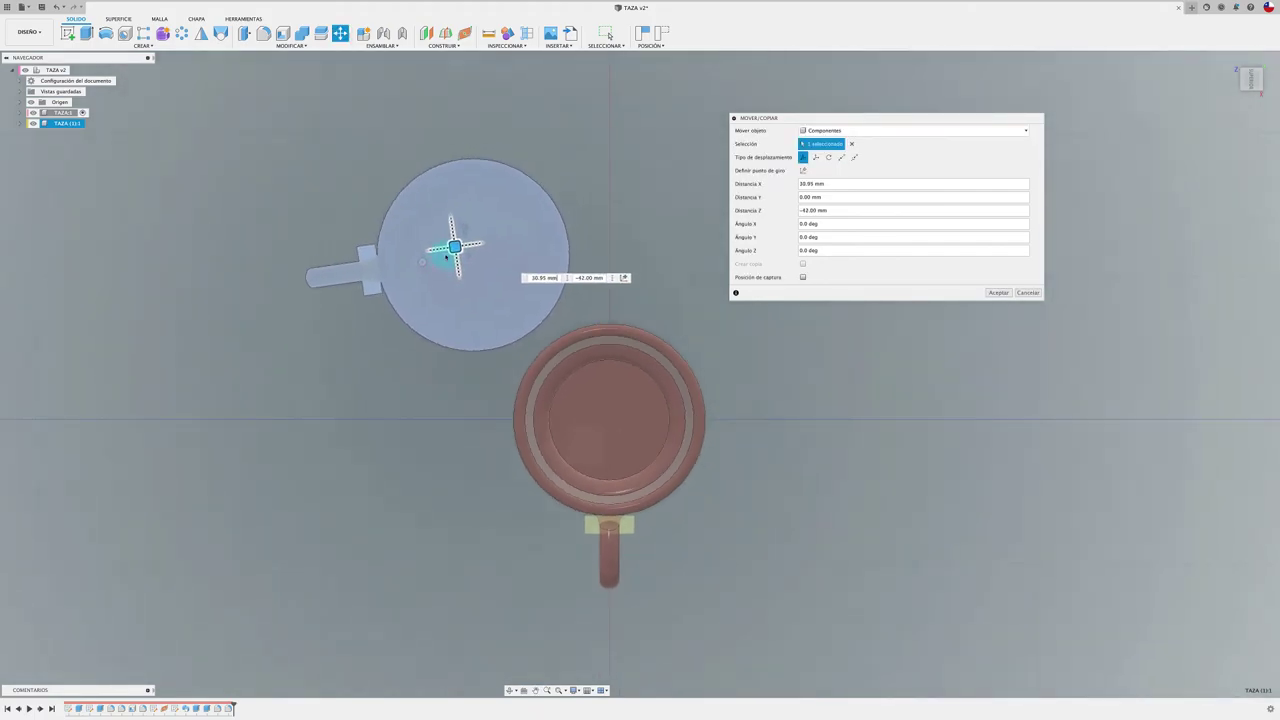
key("F6")
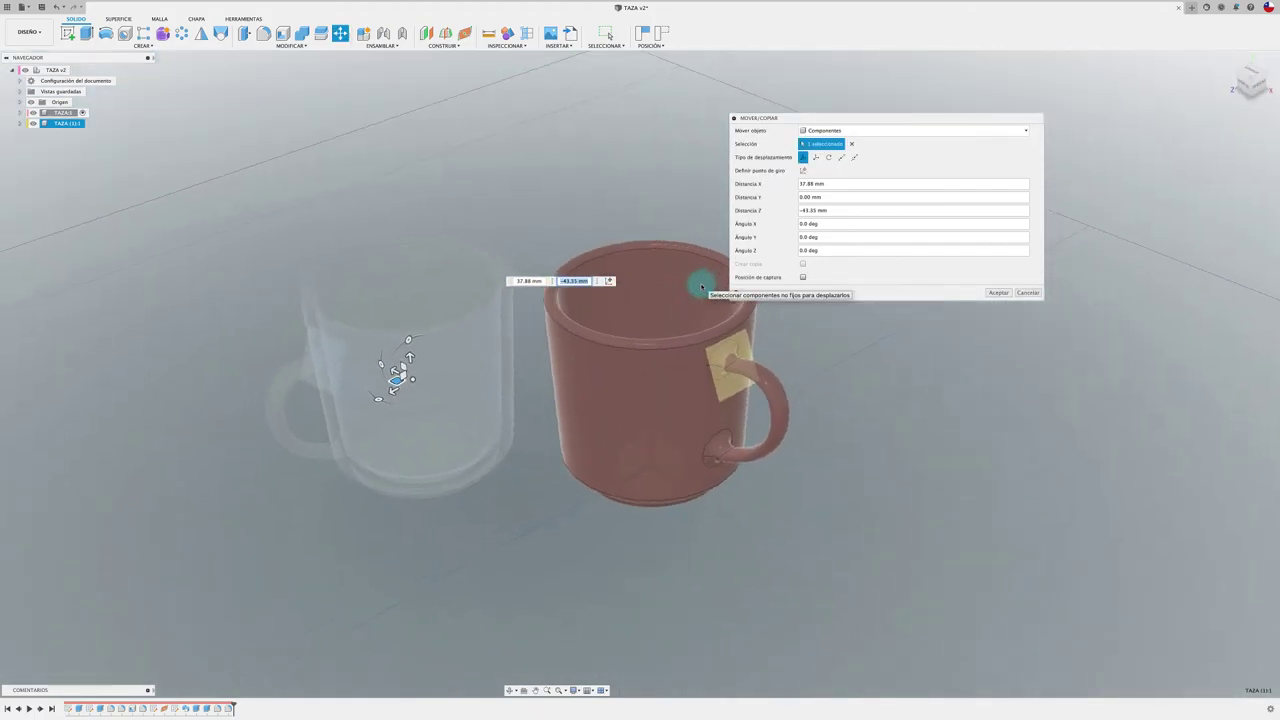
middle_click_drag(702, 287, 702, 287, "shift")
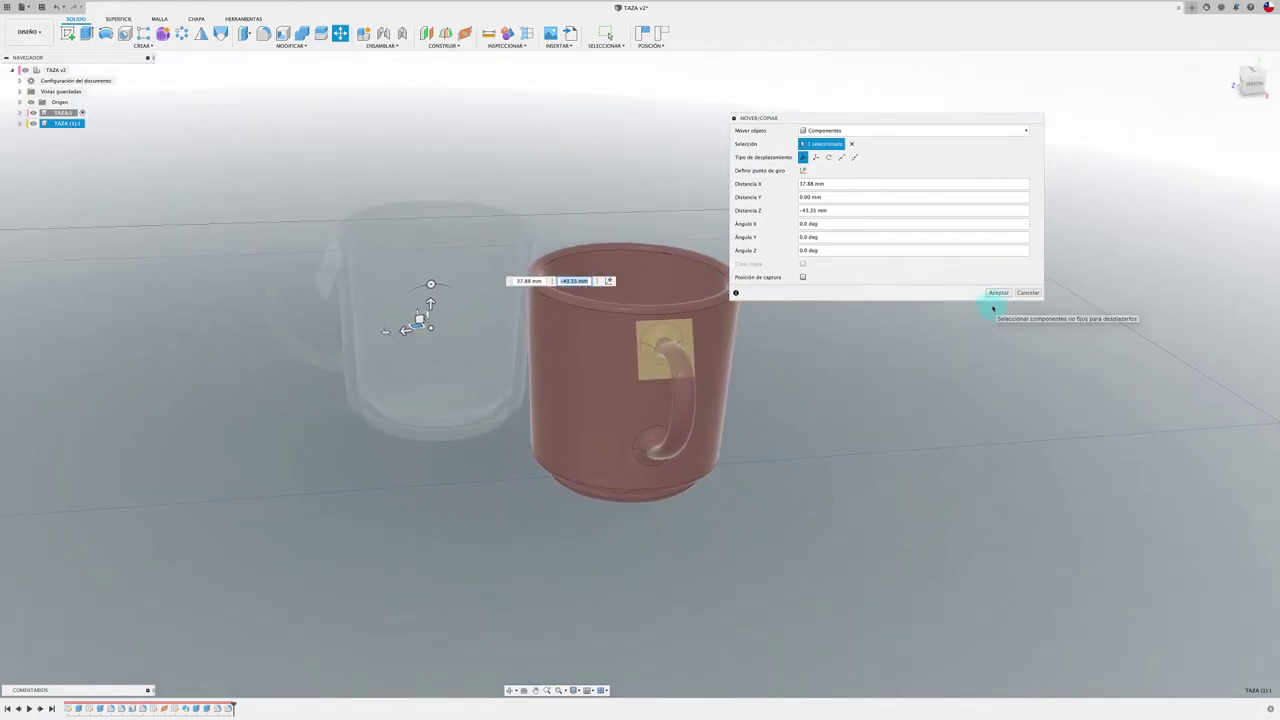
left_click(998, 293)
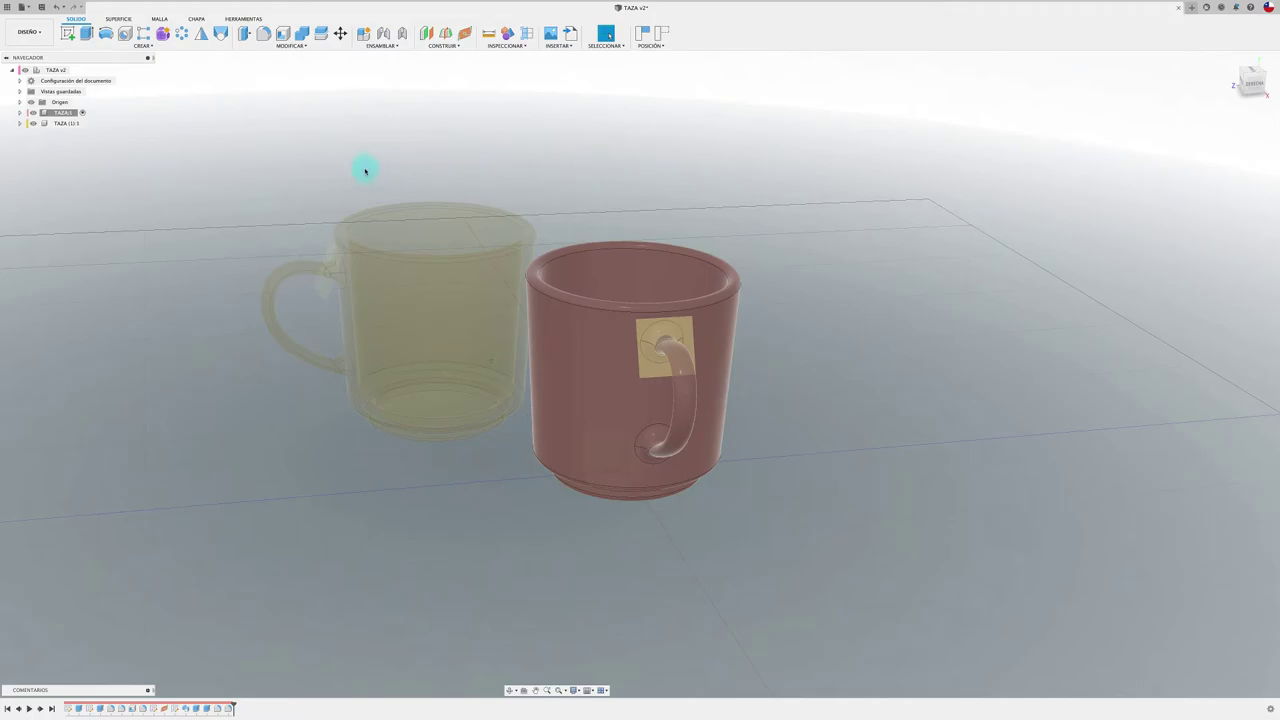
Step: Switch from DISEÑO to the RENDERIZAR workspace to see both green glass mugs
left_click(30, 32)
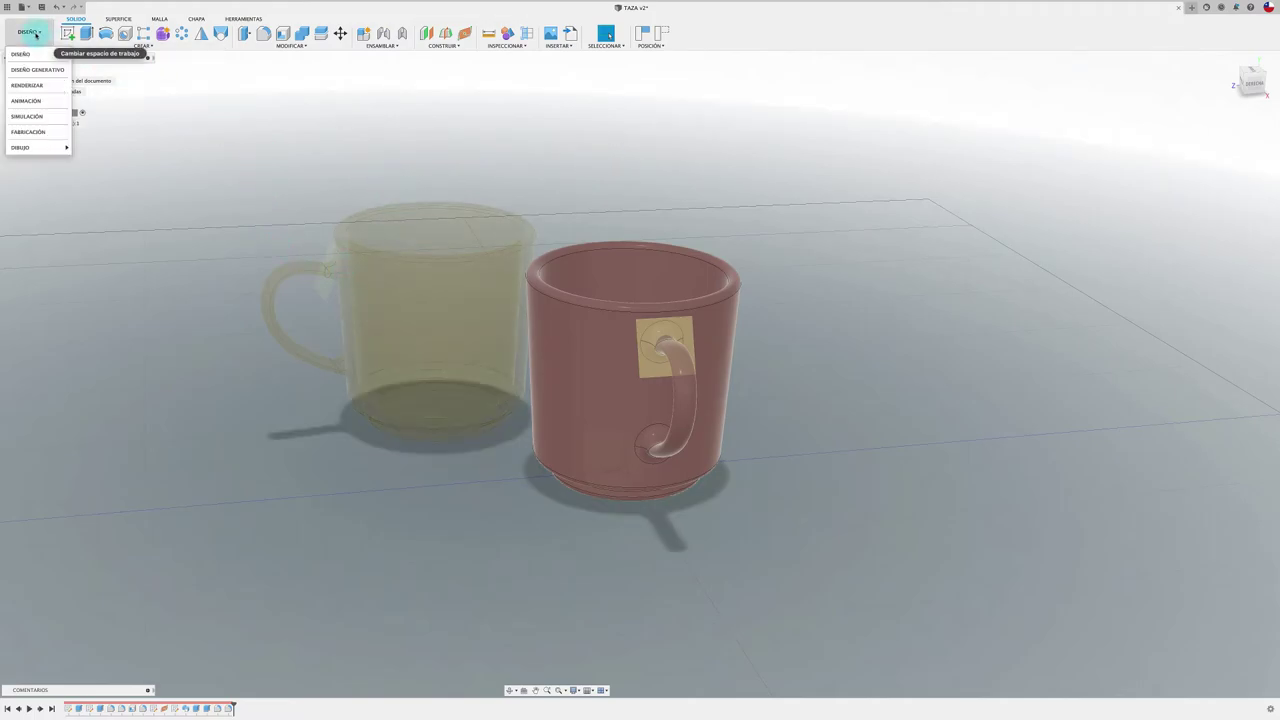
left_click(35, 86)
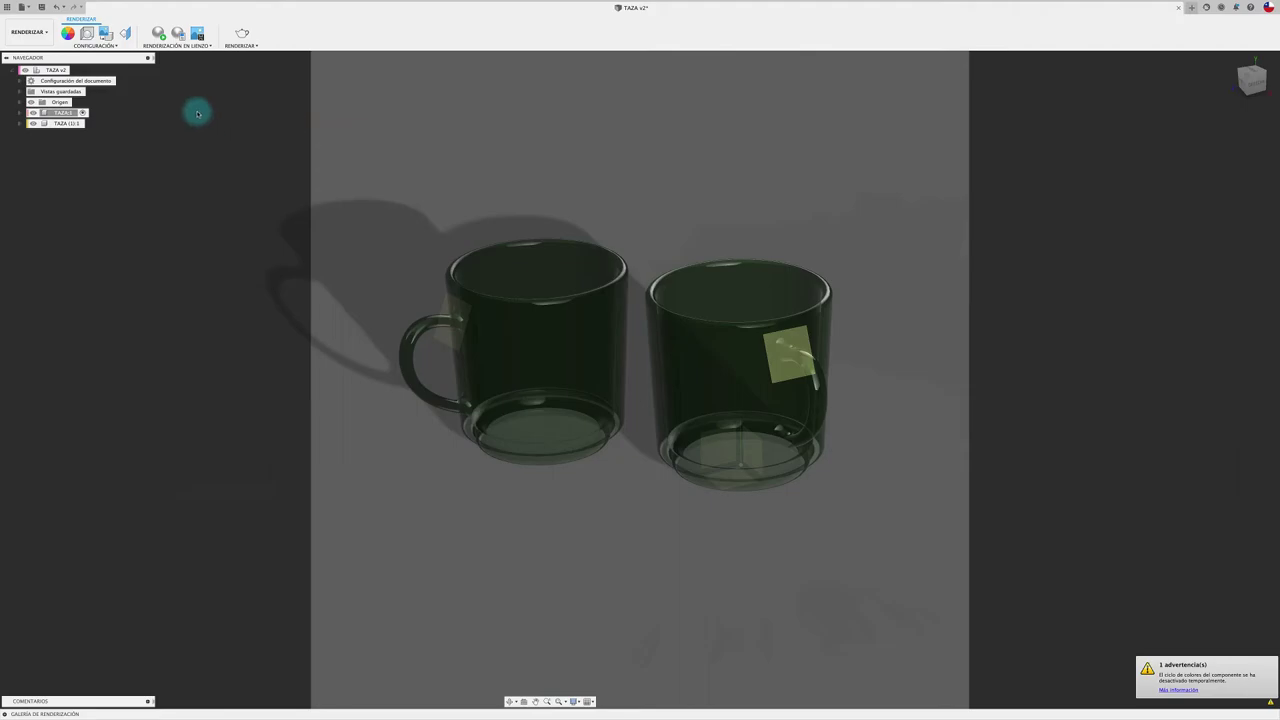
Step: Duplicate Cristal – Color pesado (azul), tint the copy yellow and apply it to the left mug
key("a")
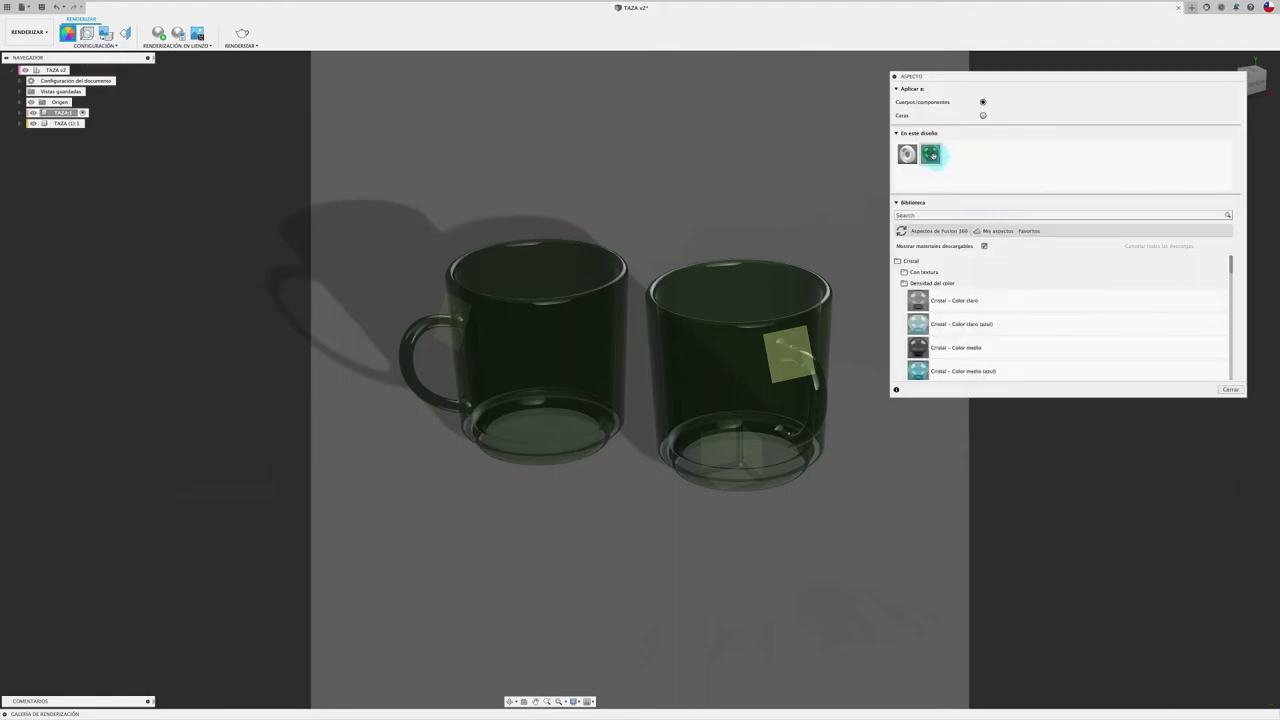
right_click(933, 155)
left_click(953, 169)
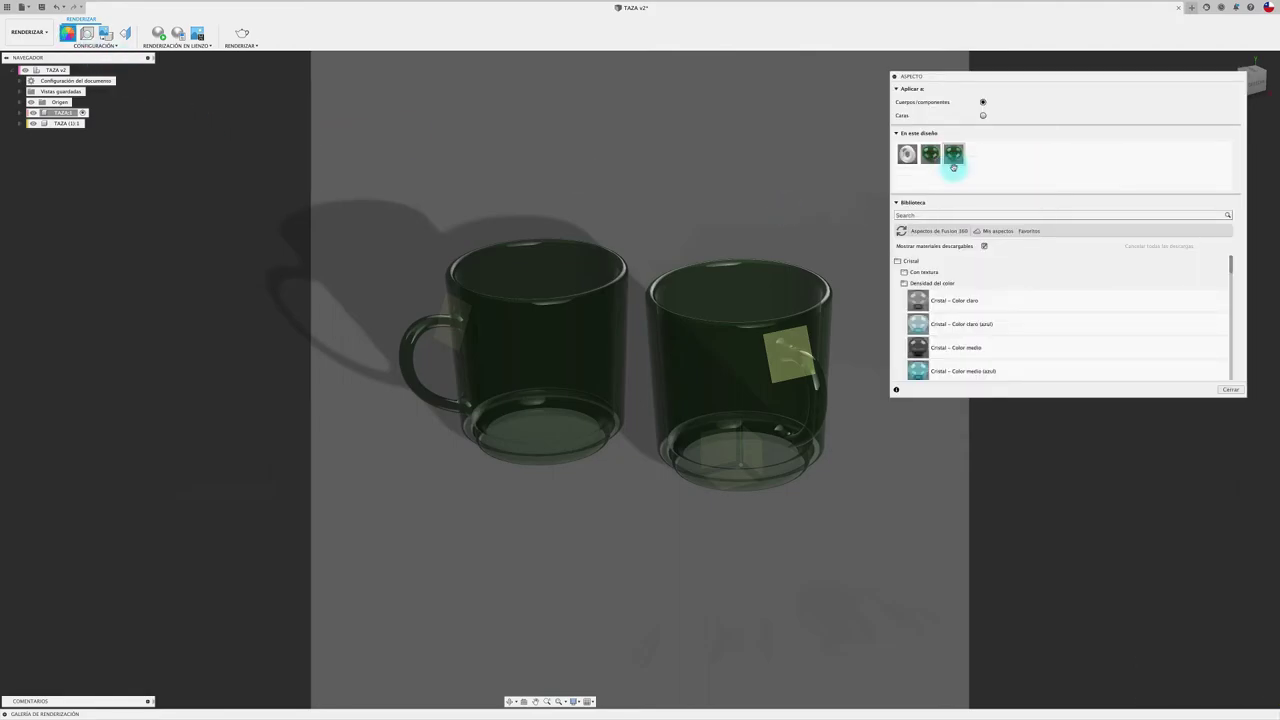
double_click(955, 154)
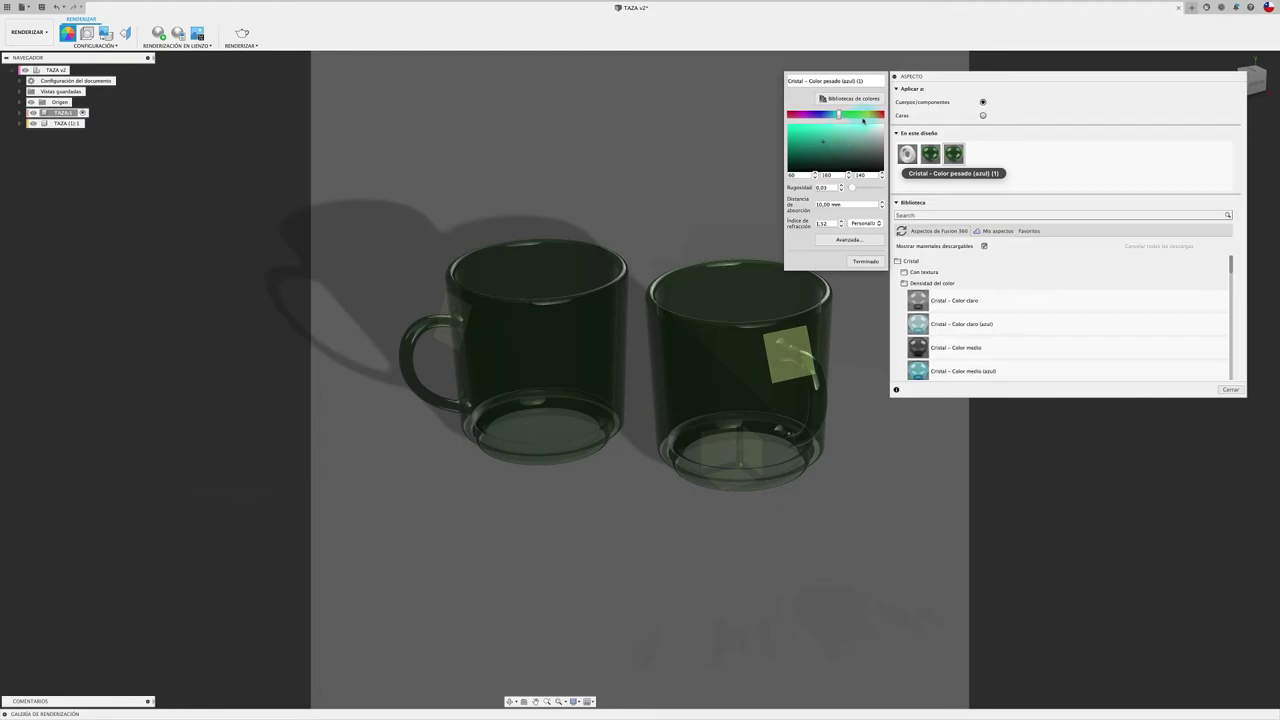
left_click(867, 116)
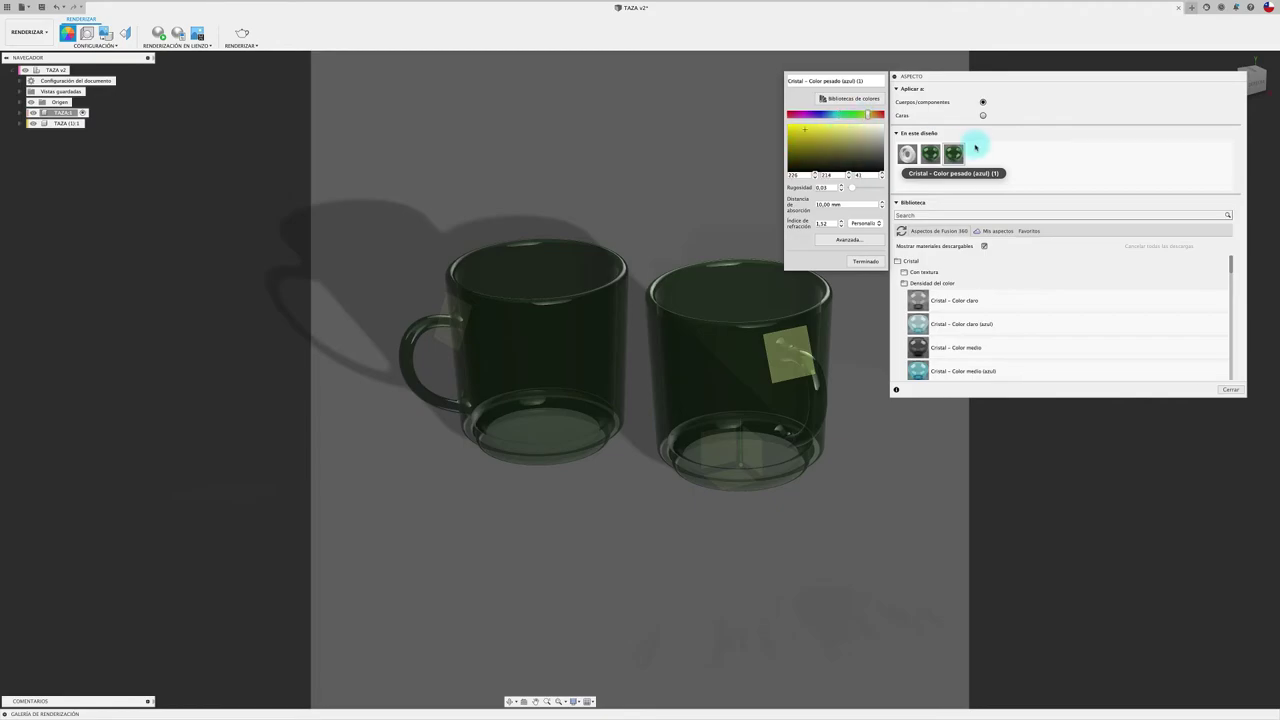
left_click_drag(955, 153, 588, 320)
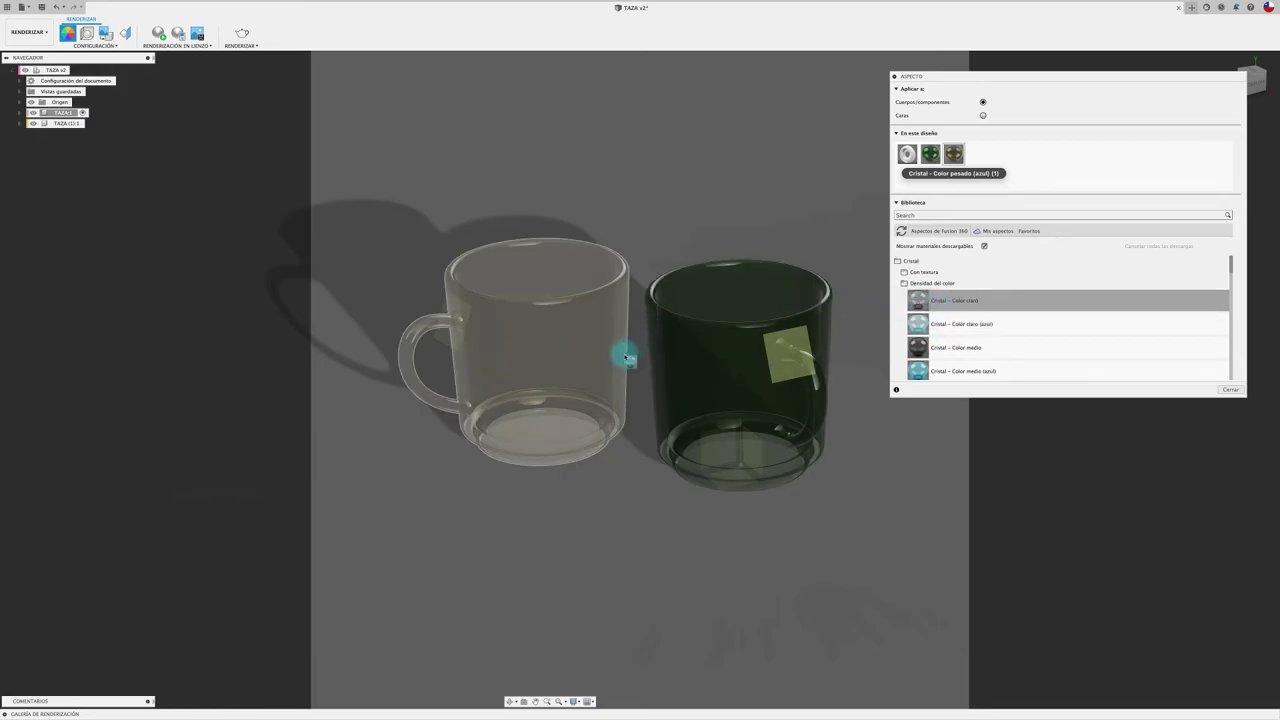
Step: Apply a dark library glass to the left mug for a black finish, then close the library
left_click_drag(901, 305, 543, 366)
scroll(1034, 313, "down", 5)
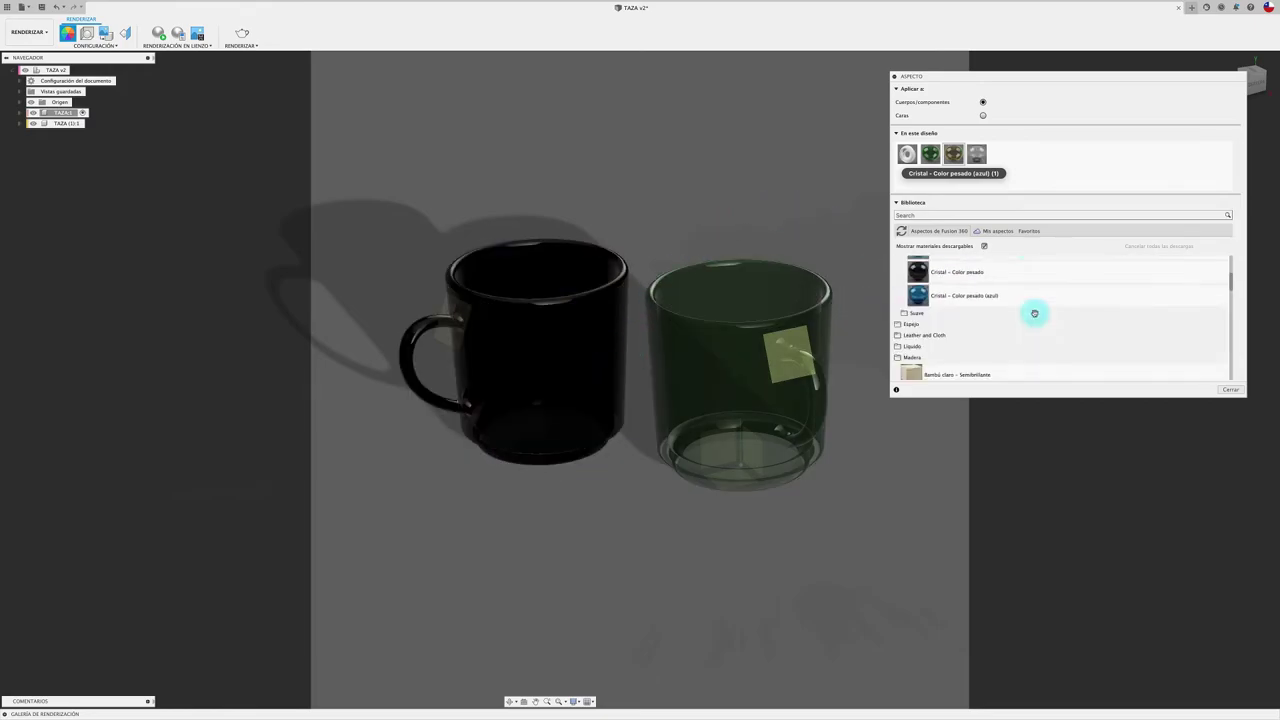
scroll(1034, 313, "down", 5)
scroll(1034, 313, "up", 10)
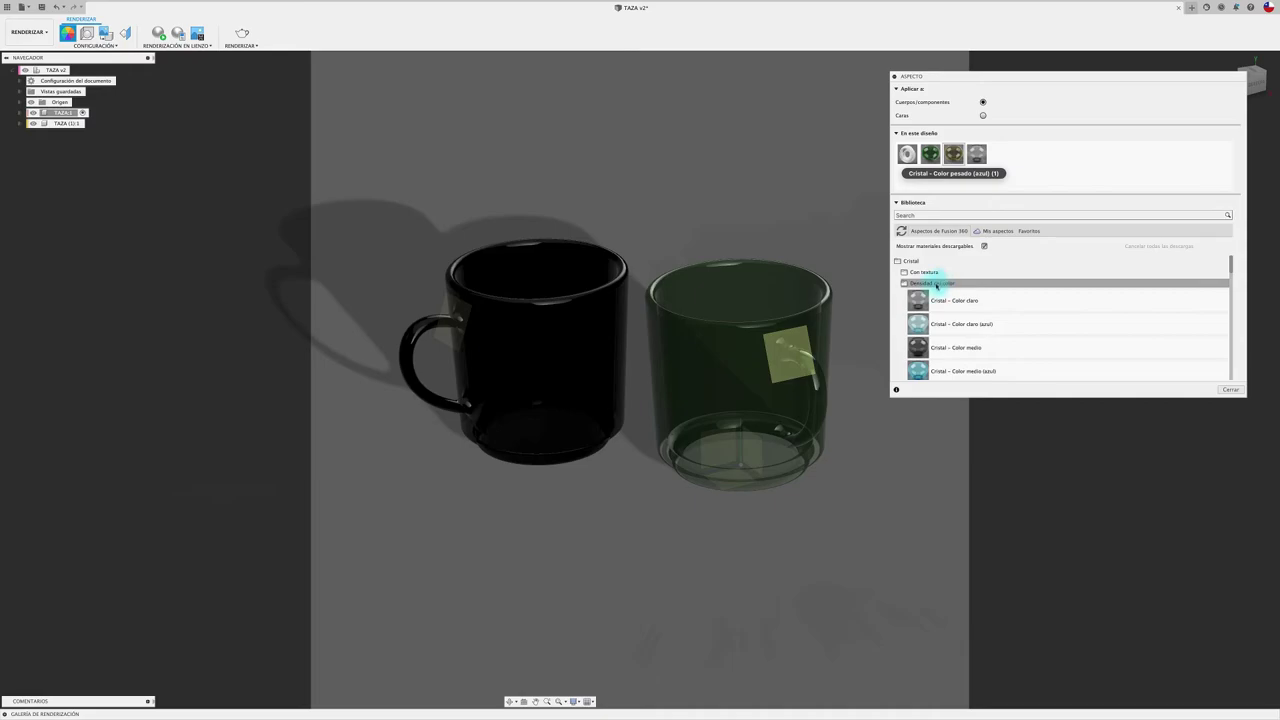
scroll(937, 285, "down", 3)
scroll(994, 333, "down", 3)
scroll(994, 333, "down", 2)
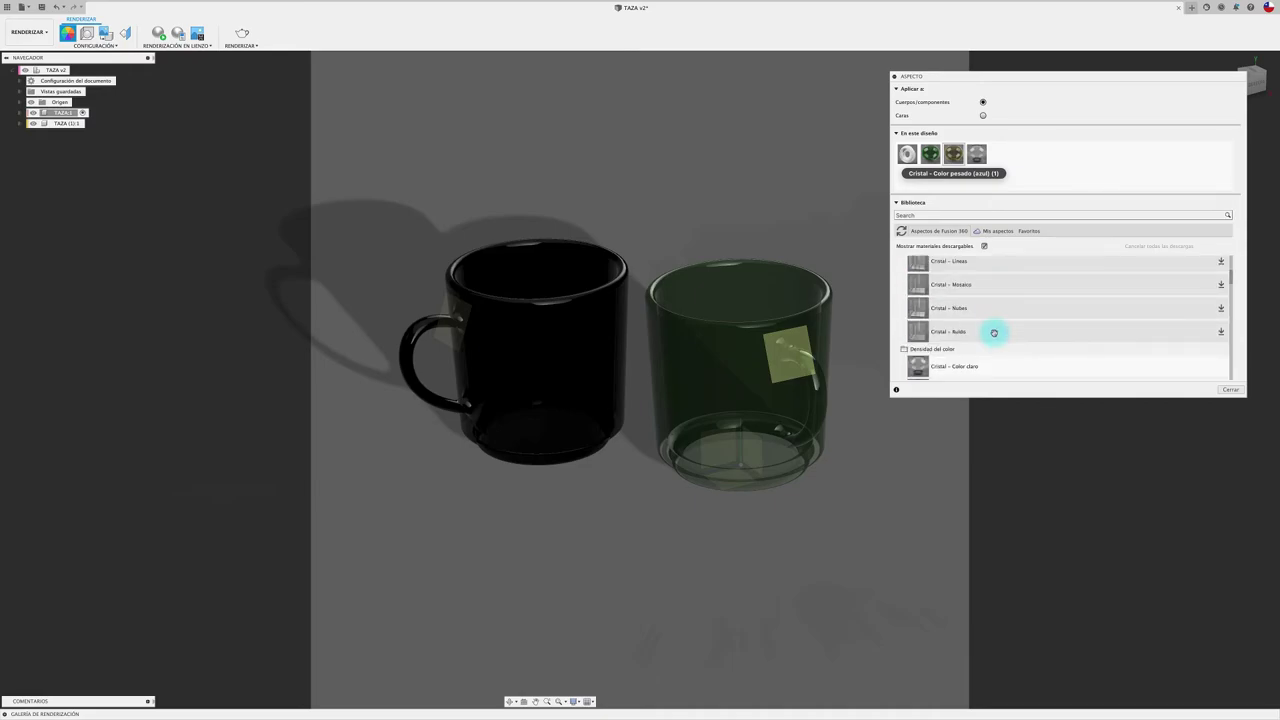
left_click(913, 366)
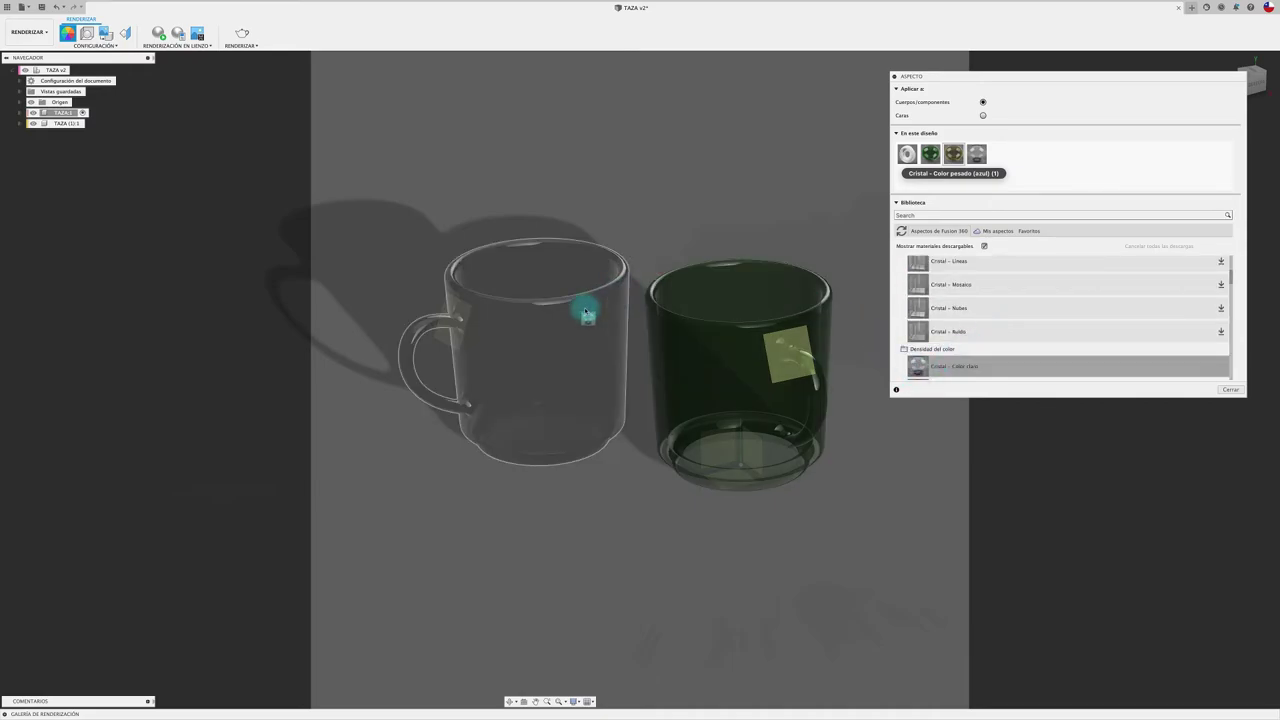
left_click_drag(917, 368, 980, 306)
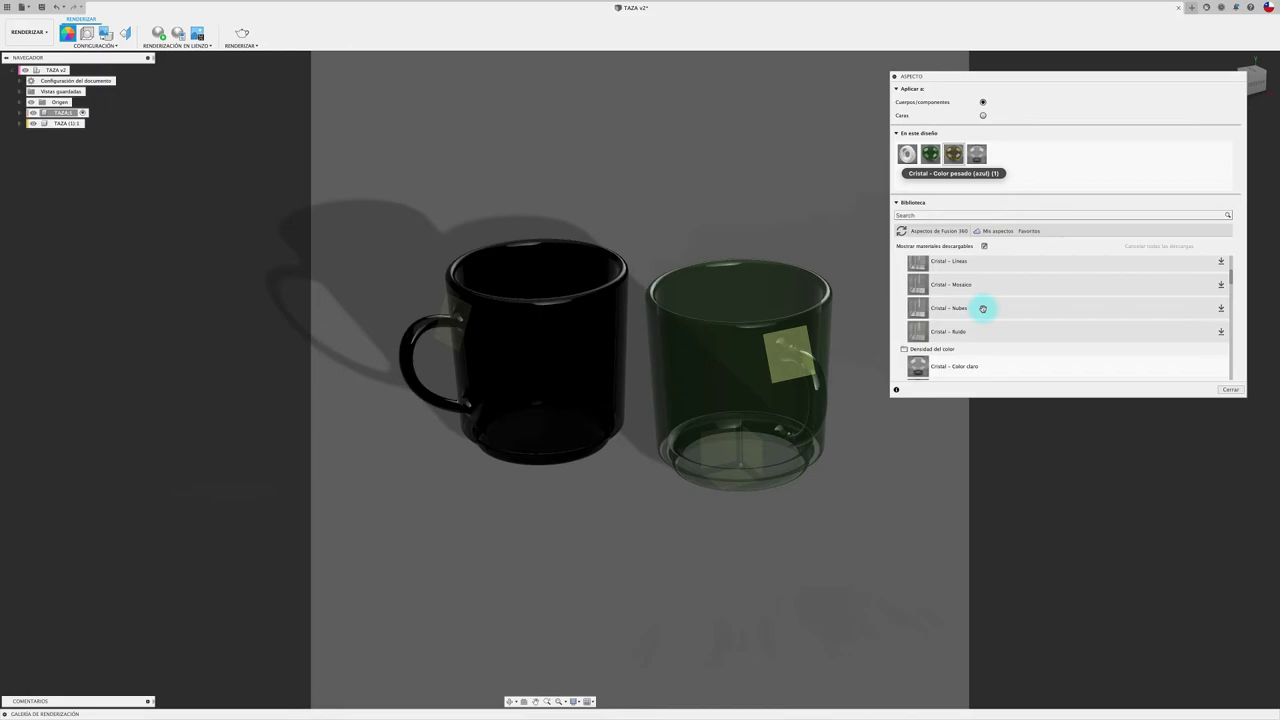
left_click(1229, 389)
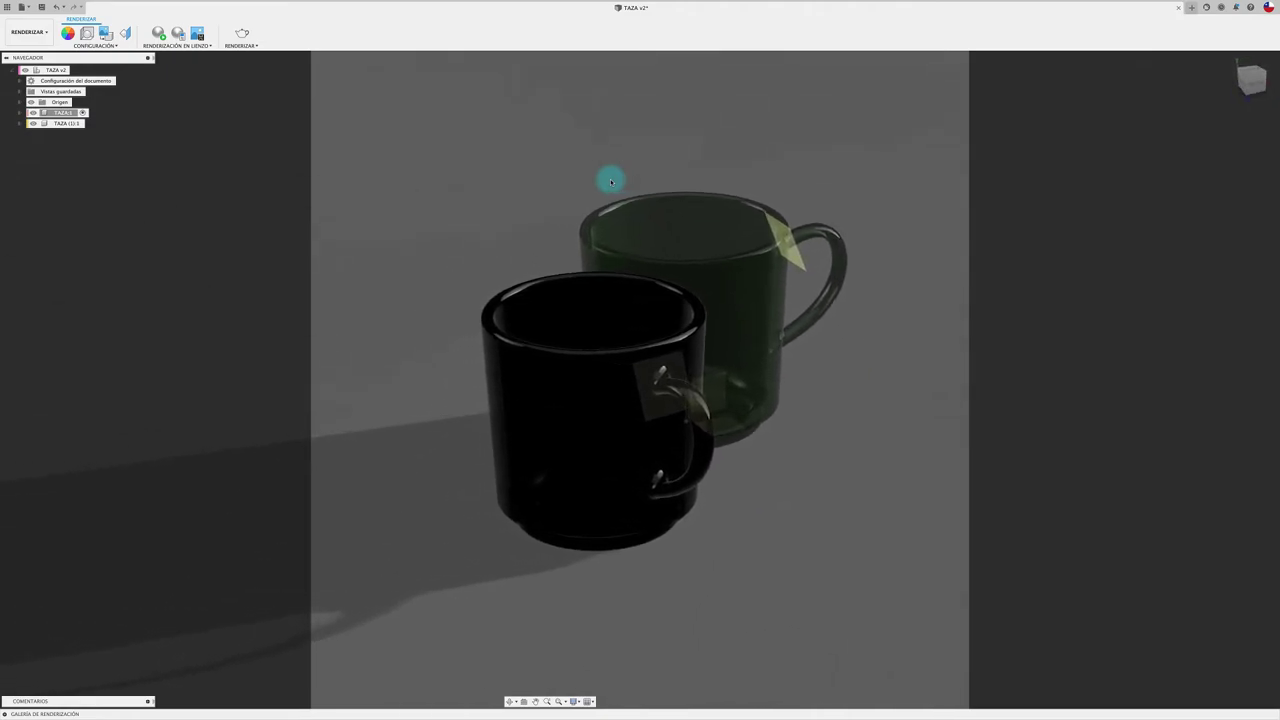
Step: Load shanghai_riverside_4k.hdr from Descargas as the scene's custom environment
left_click(89, 35)
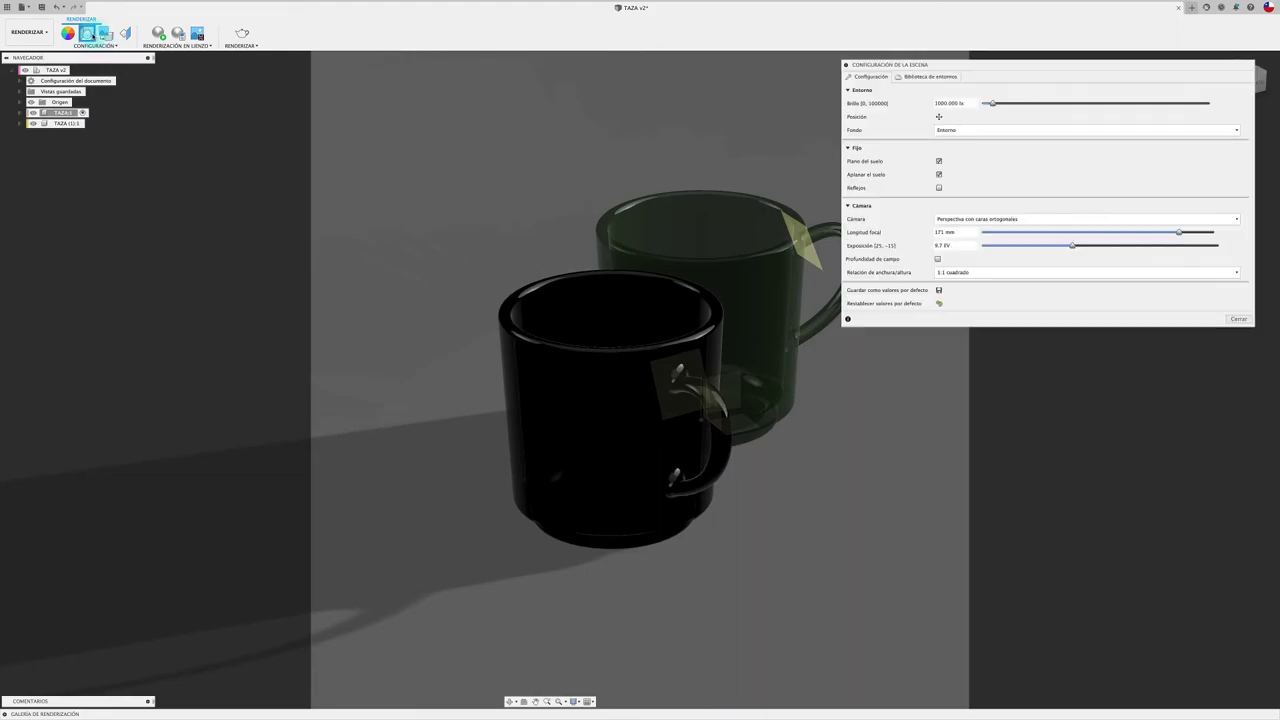
left_click(934, 79)
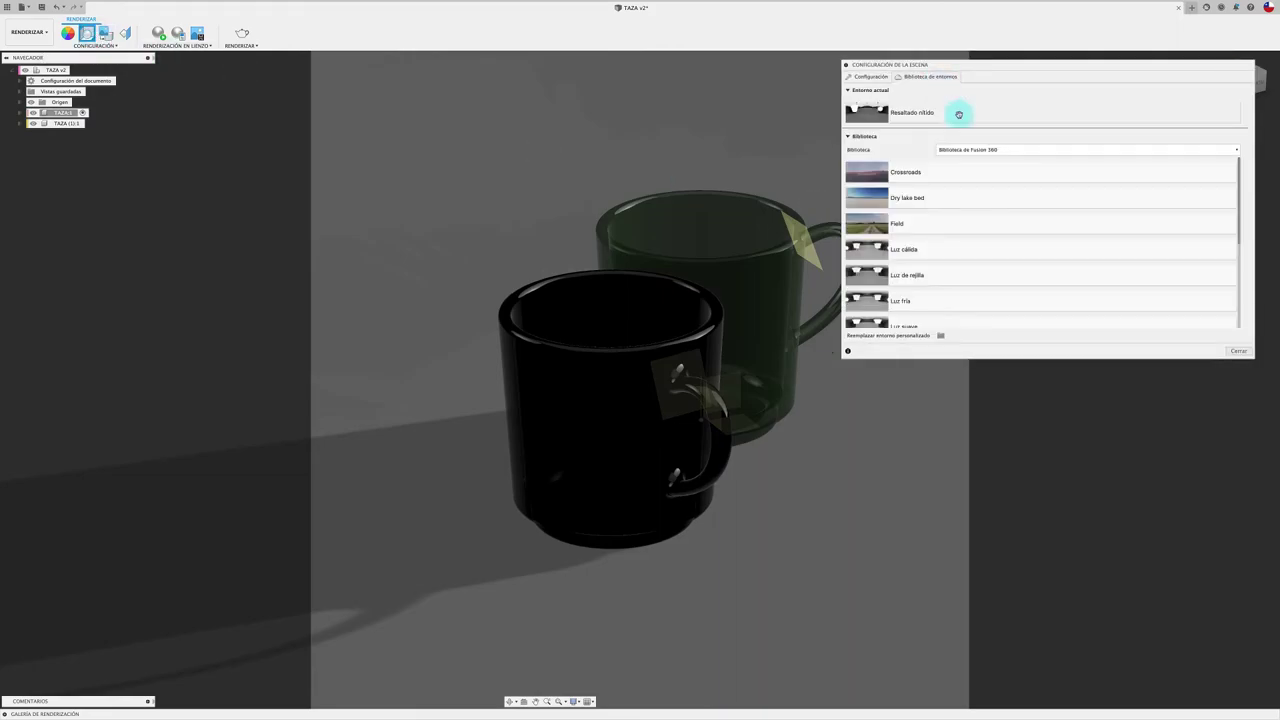
scroll(1000, 231, "down", 3)
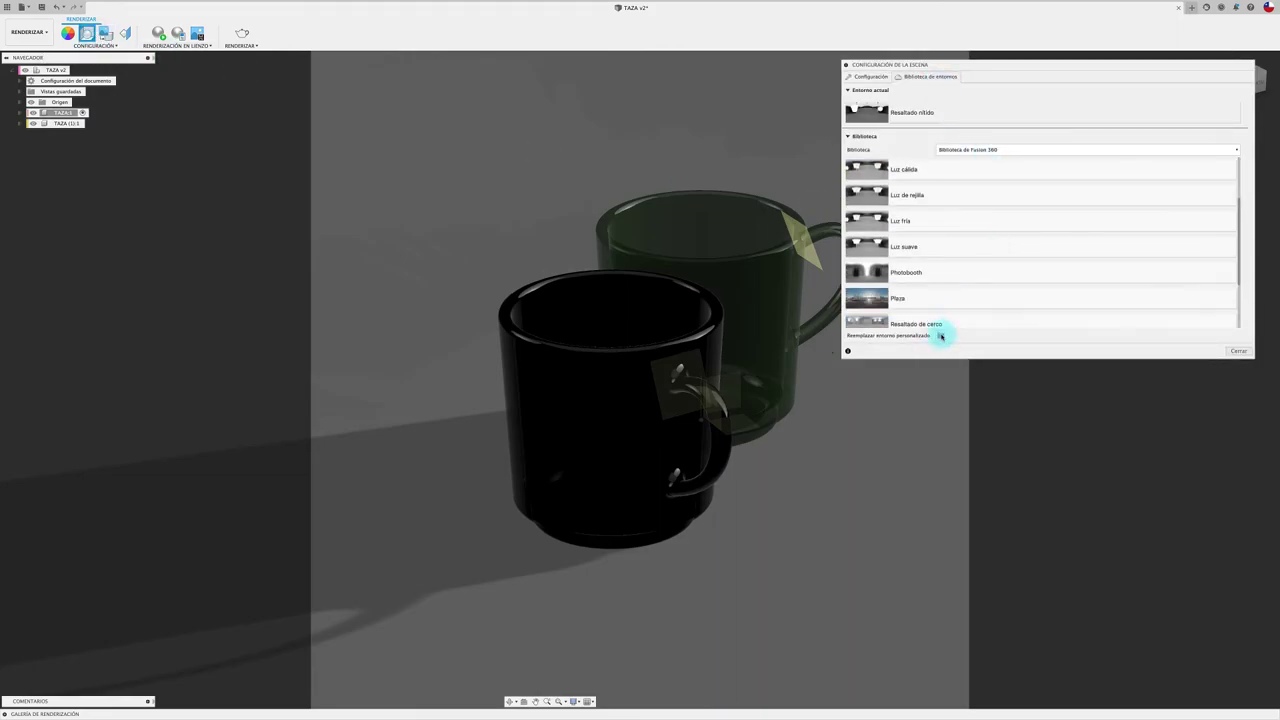
left_click(940, 336)
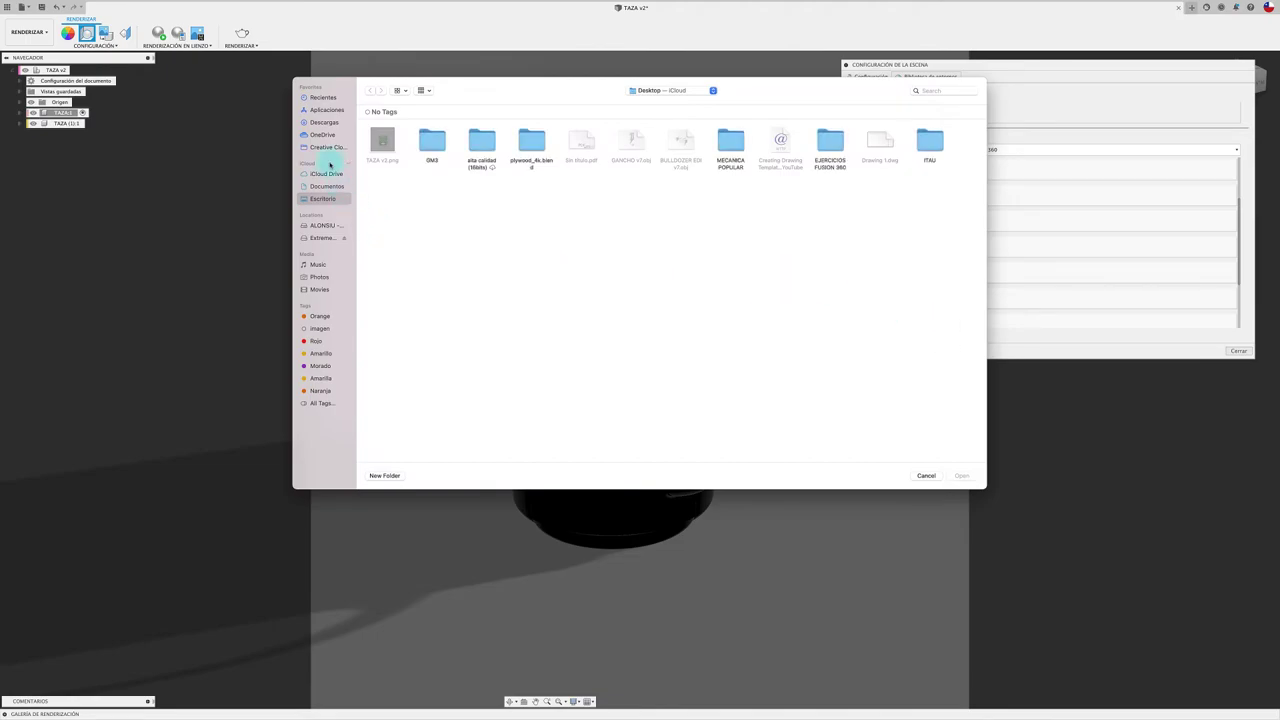
left_click(318, 122)
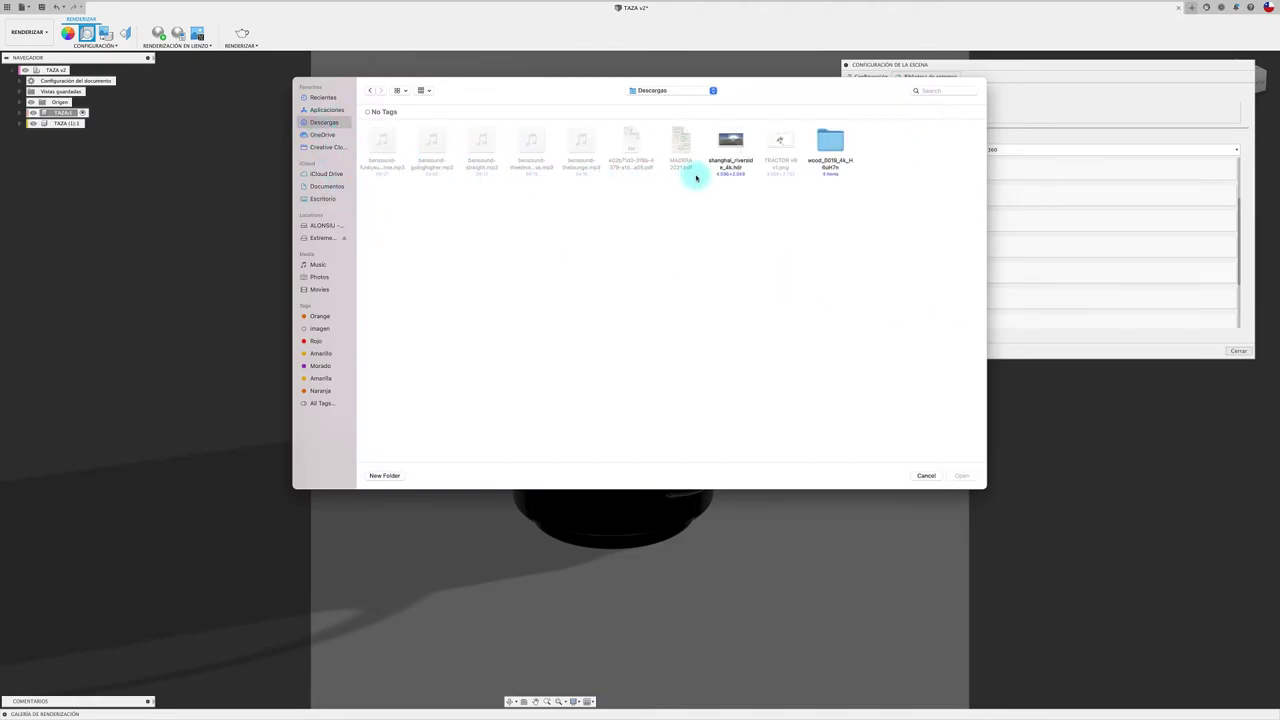
left_click(727, 145)
left_click(966, 476)
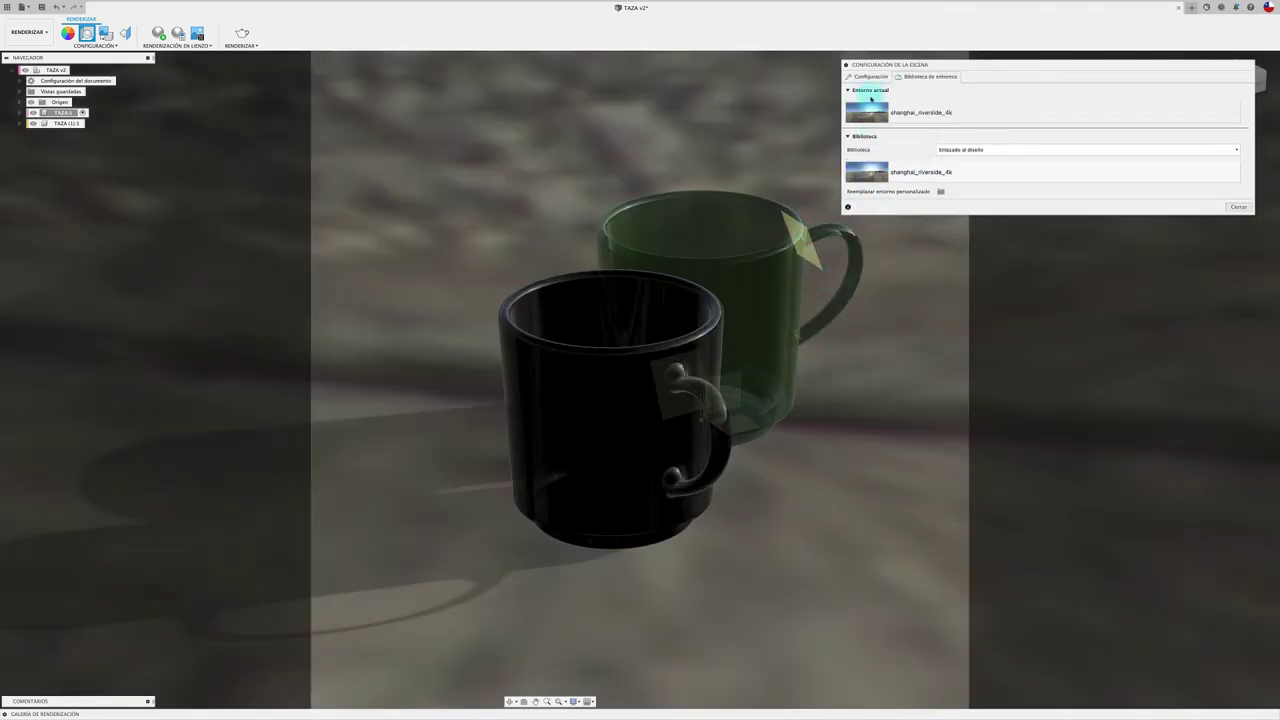
Step: Uncheck Aplanar el suelo and rotate the HDR environment to 166.4 deg
left_click(869, 78)
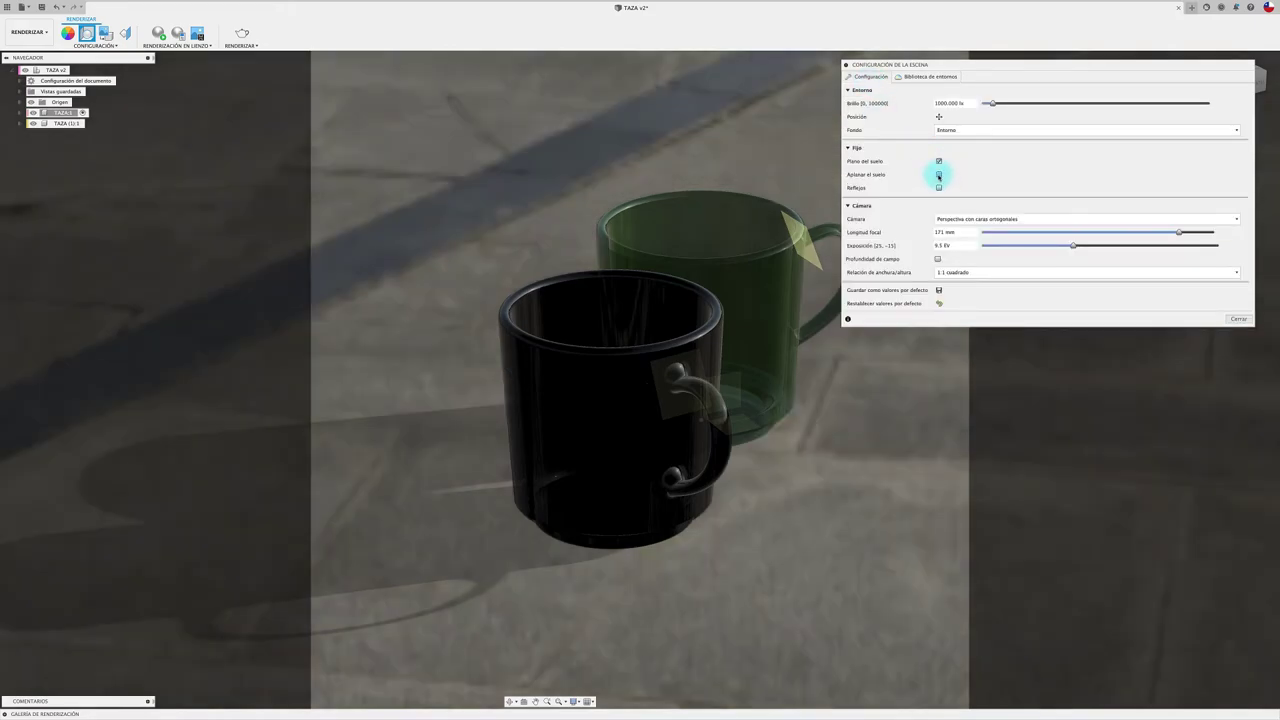
left_click(938, 175)
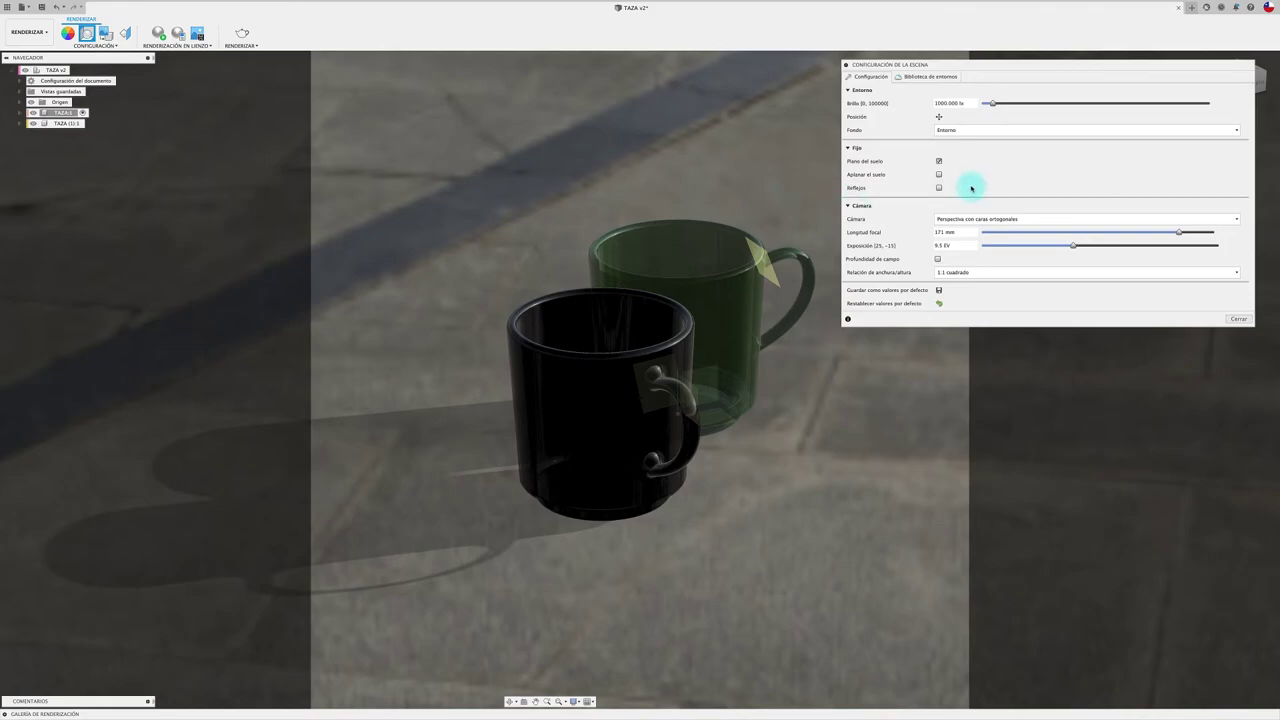
left_click(938, 116)
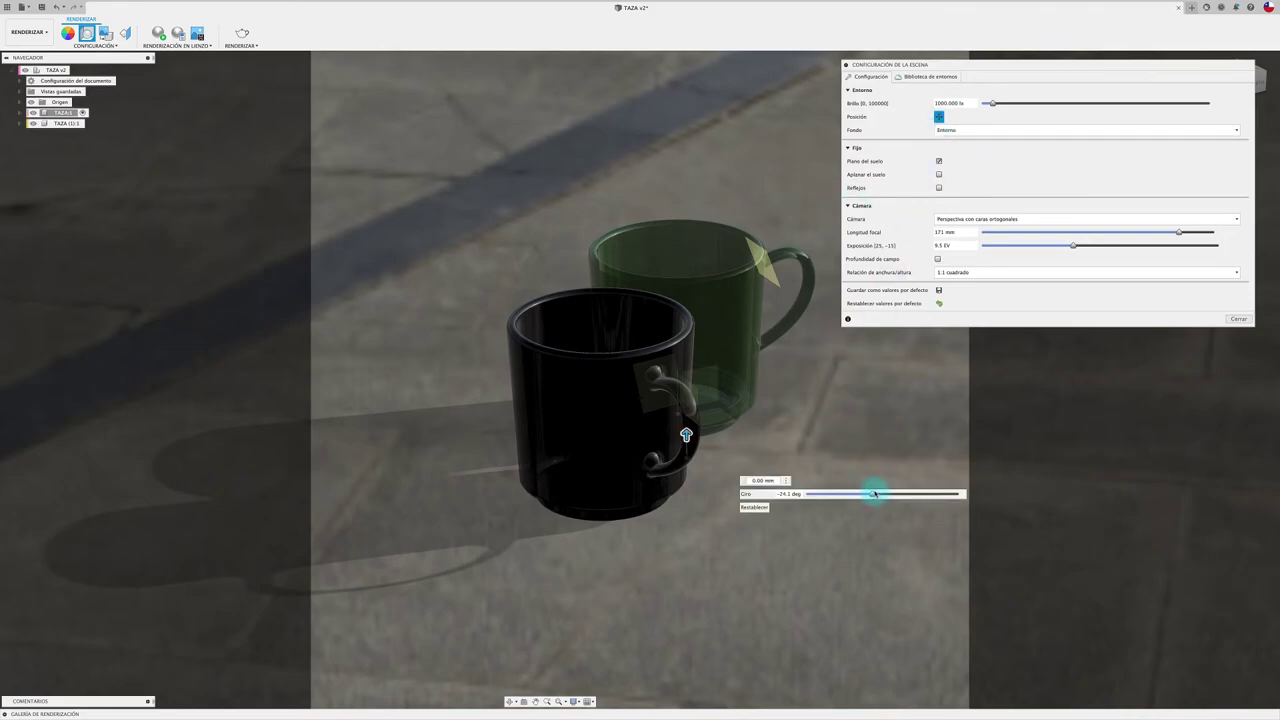
mouse_move(871, 494)
left_mouse_down()
mouse_move(846, 494)
mouse_move(897, 497)
mouse_move(809, 494)
mouse_move(834, 496)
left_mouse_up()
middle_click_drag(835, 495, 878, 462, "shift")
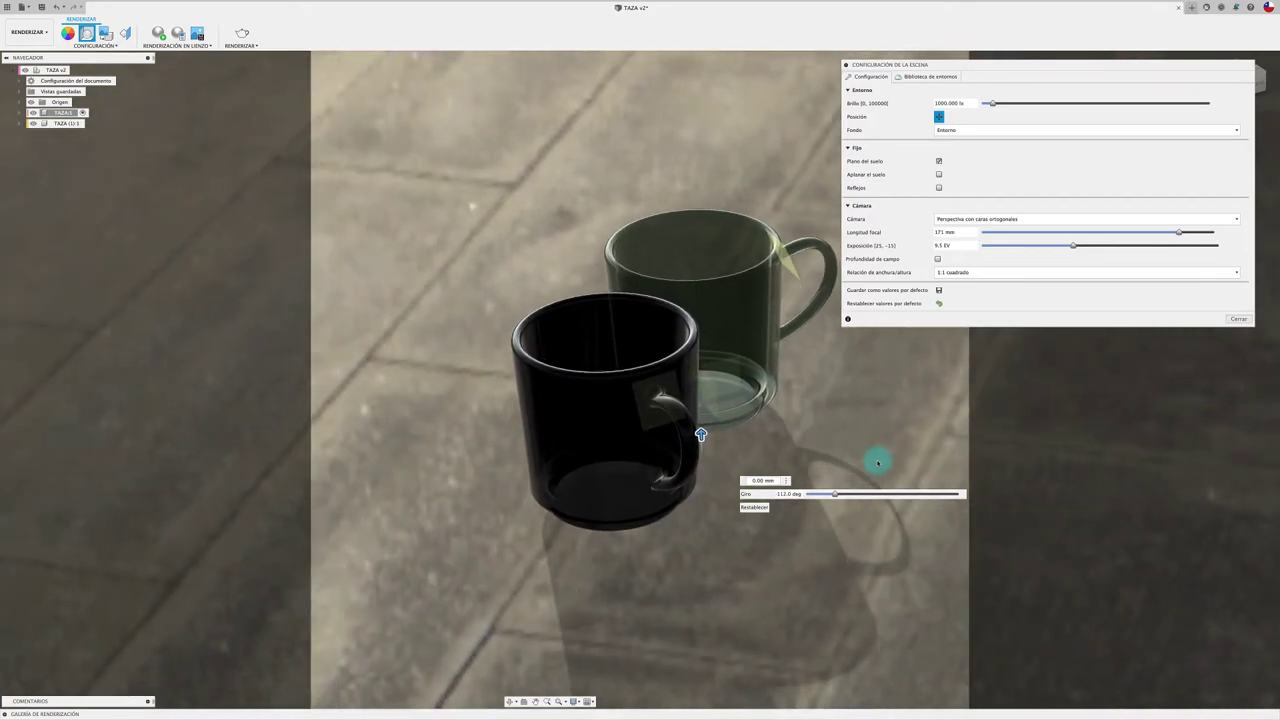
left_click_drag(838, 496, 827, 494)
middle_click_drag(826, 494, 827, 495, "shift")
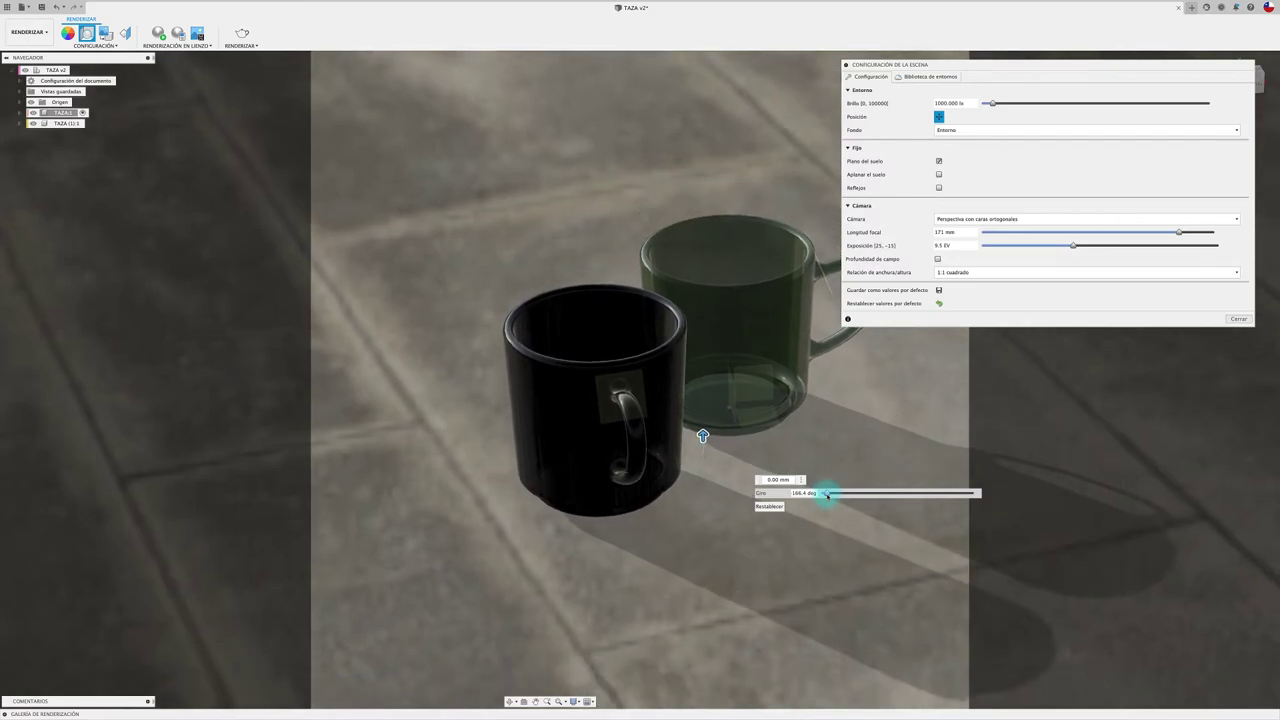
left_click(1235, 329)
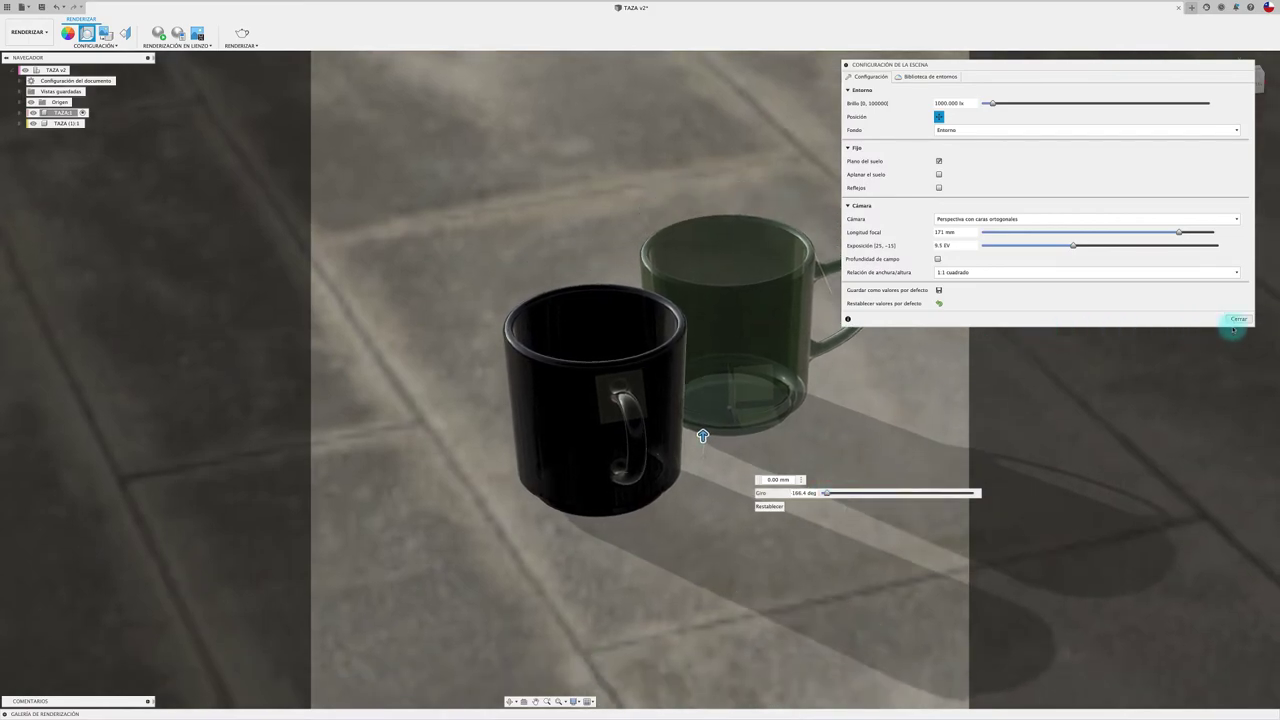
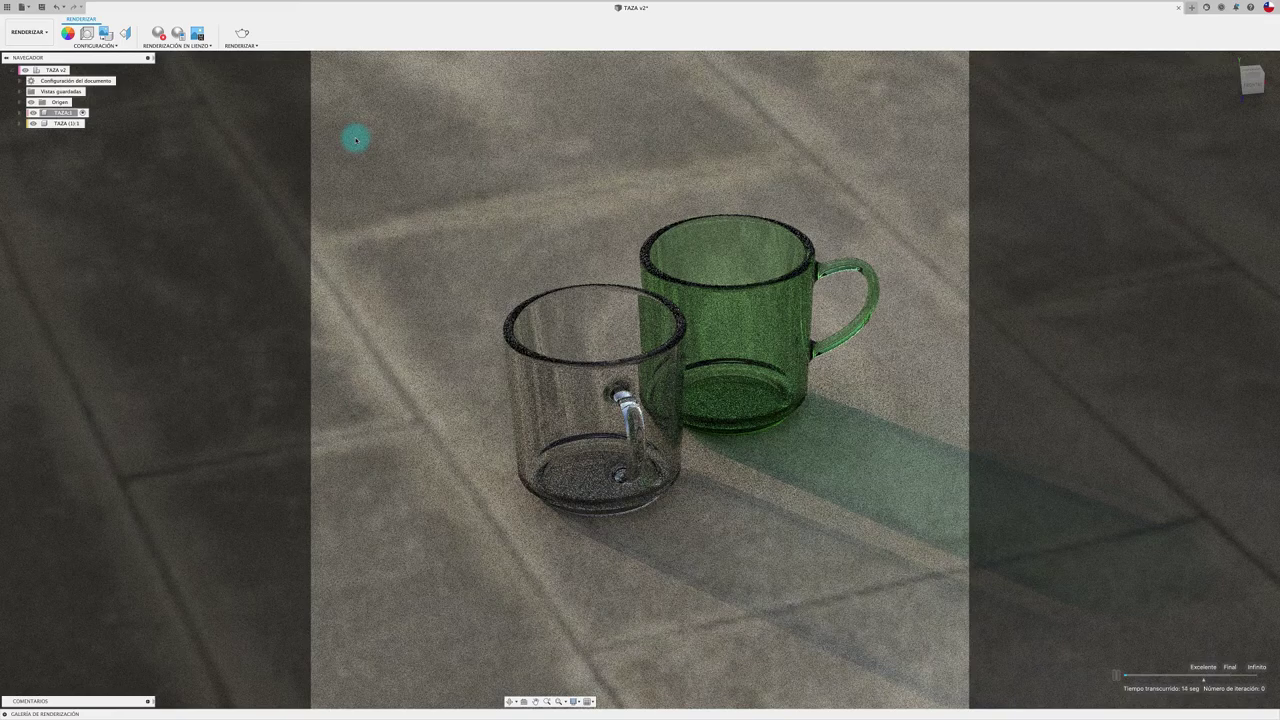
Step: Stop the running in-canvas render
left_click(178, 46)
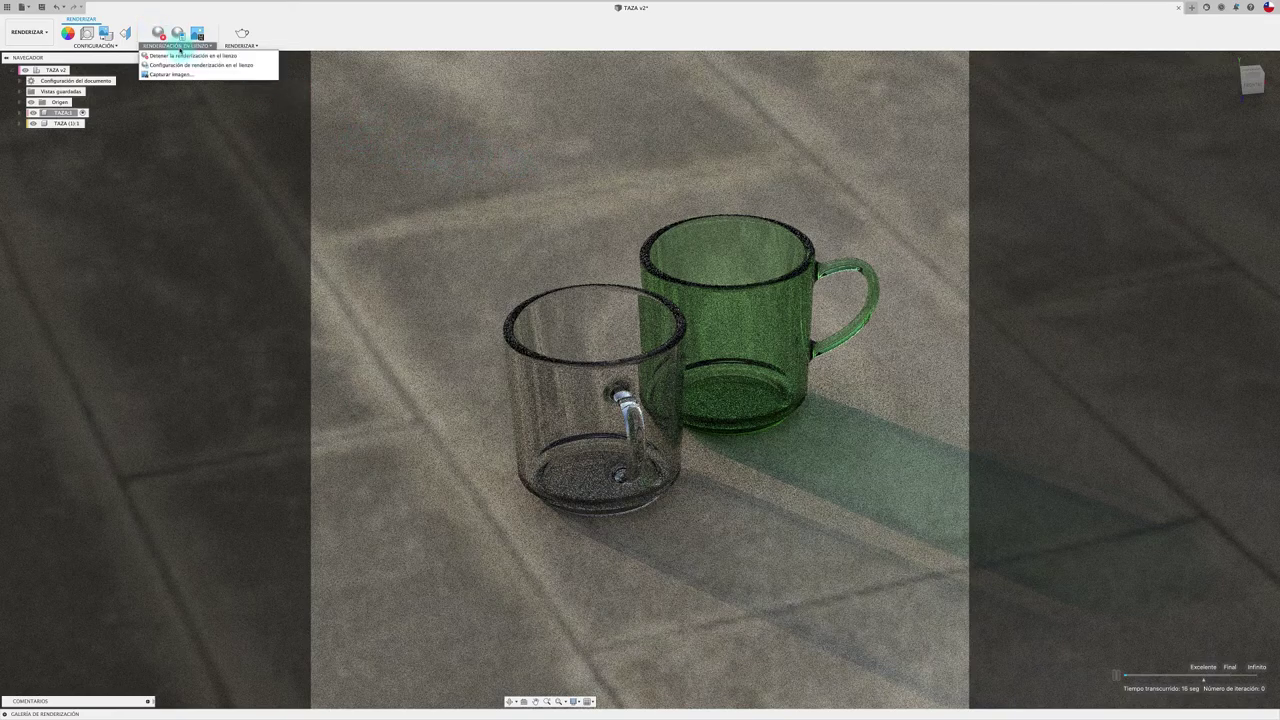
left_click(182, 55)
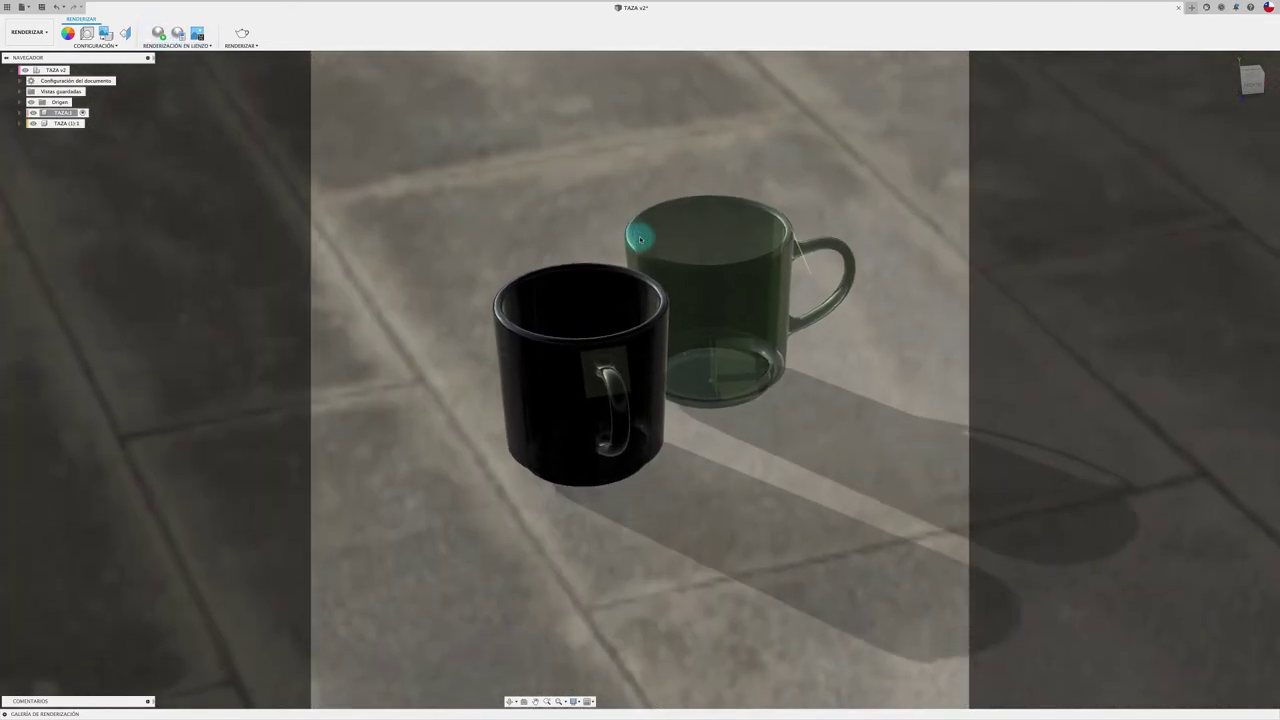
scroll(640, 238, "up", 1)
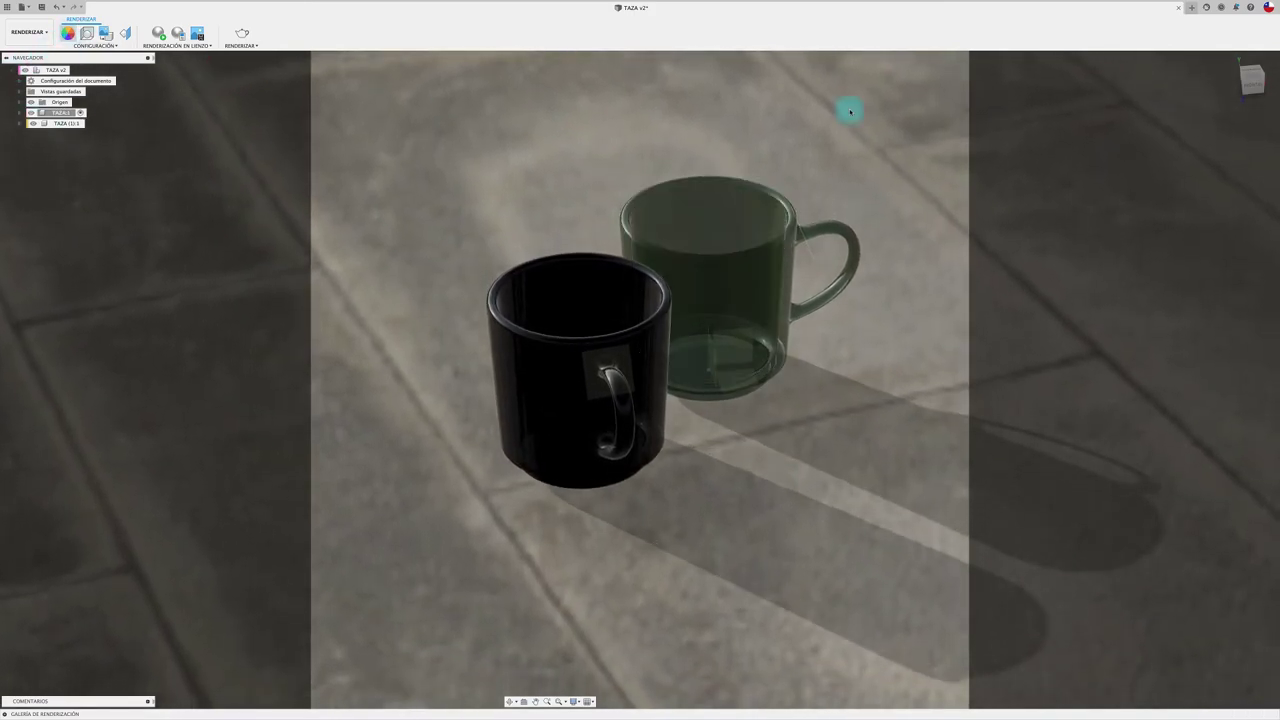
Step: Darken the green of the Cristal - Color pesado glass appearance and restart the in-canvas render
key("a")
double_click(930, 153)
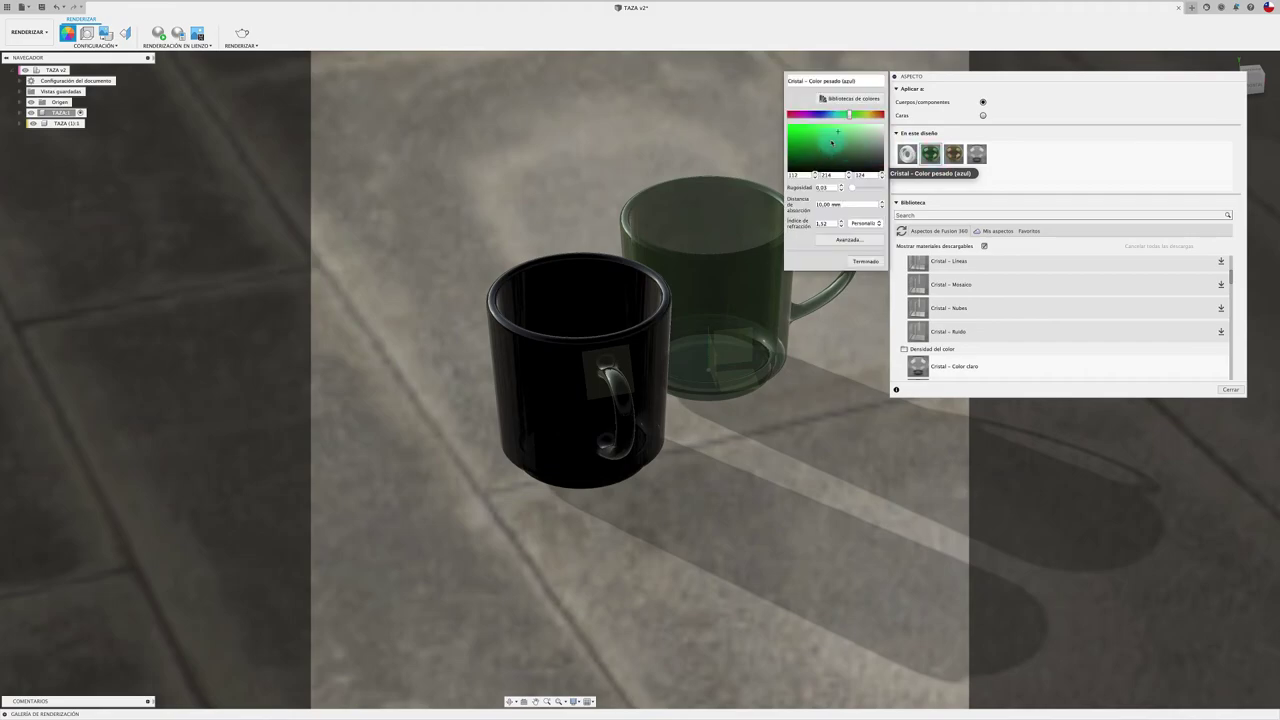
left_click(832, 140)
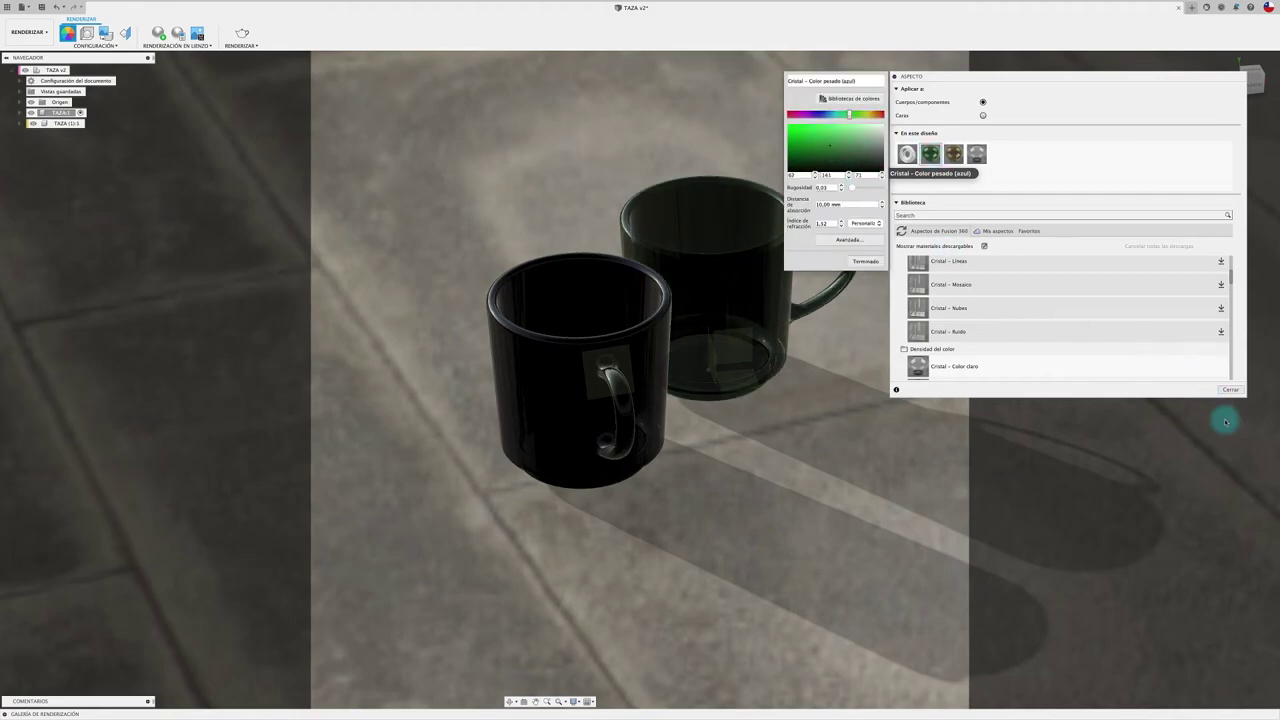
left_click(1231, 389)
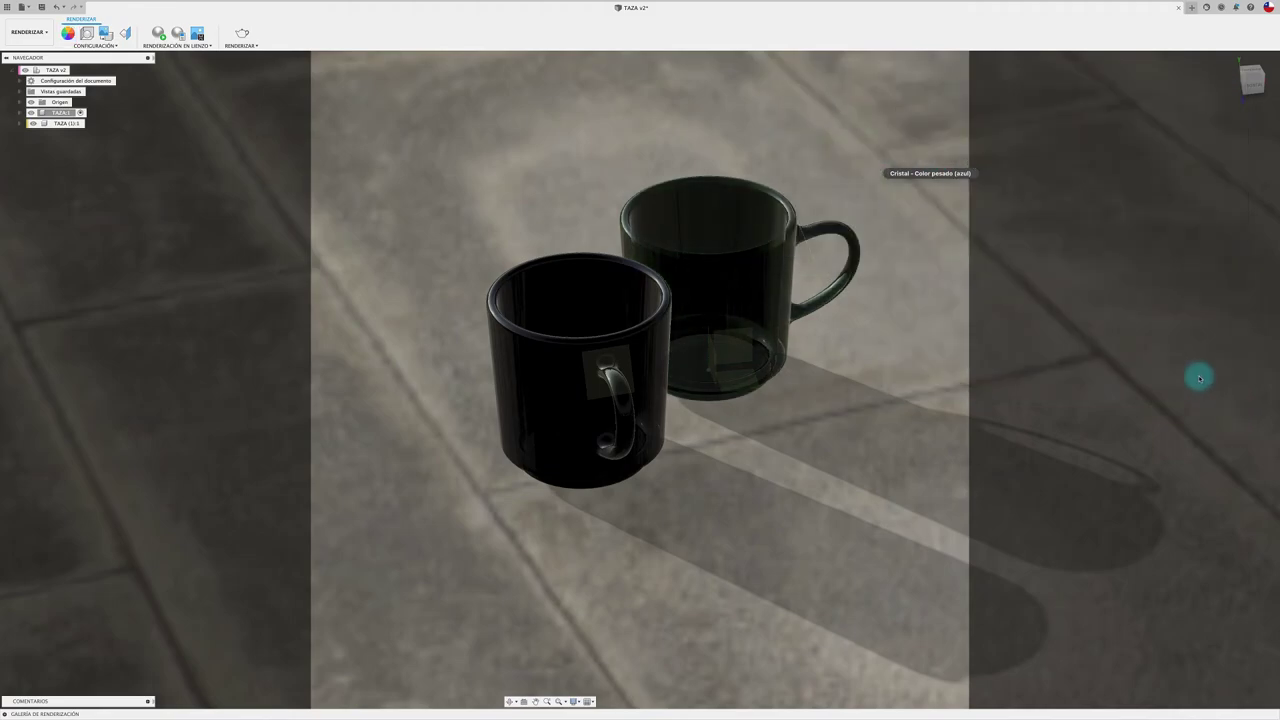
left_click(159, 34)
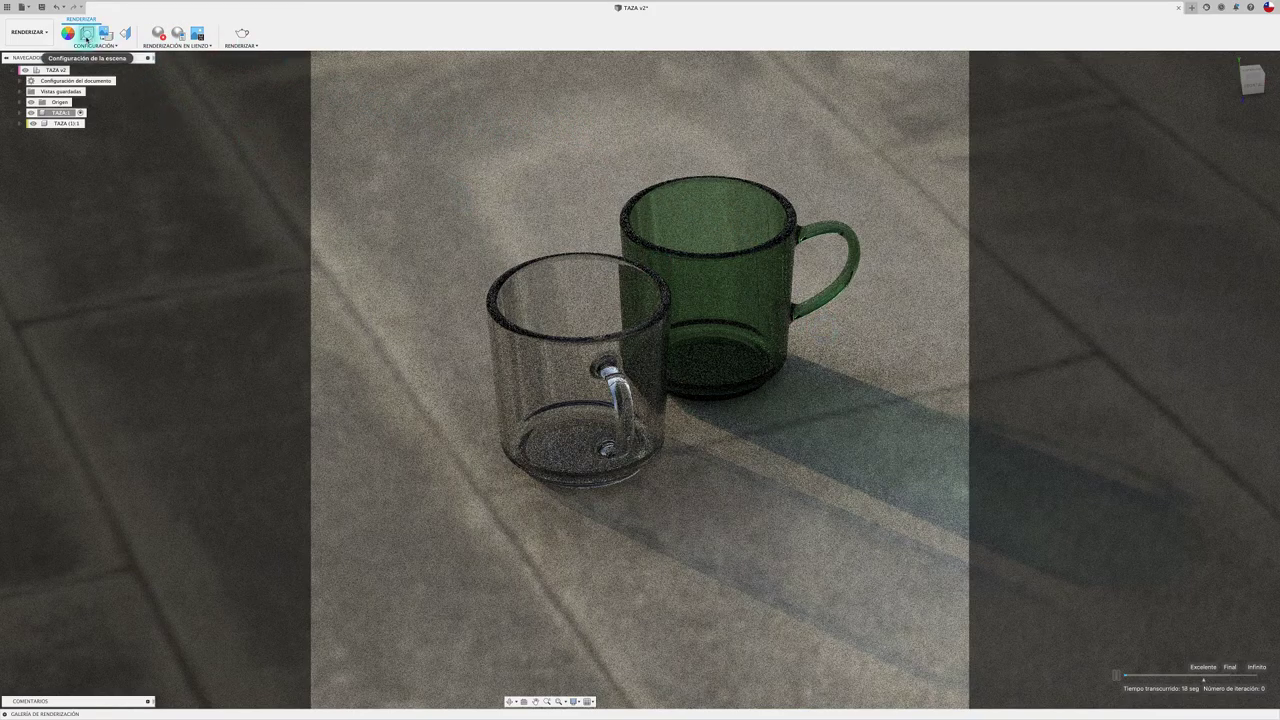
Step: In Scene Settings, set focal length 80 mm, brightness 1634.243 lx, exposure 10.2 EV, then re-render
left_click(86, 37)
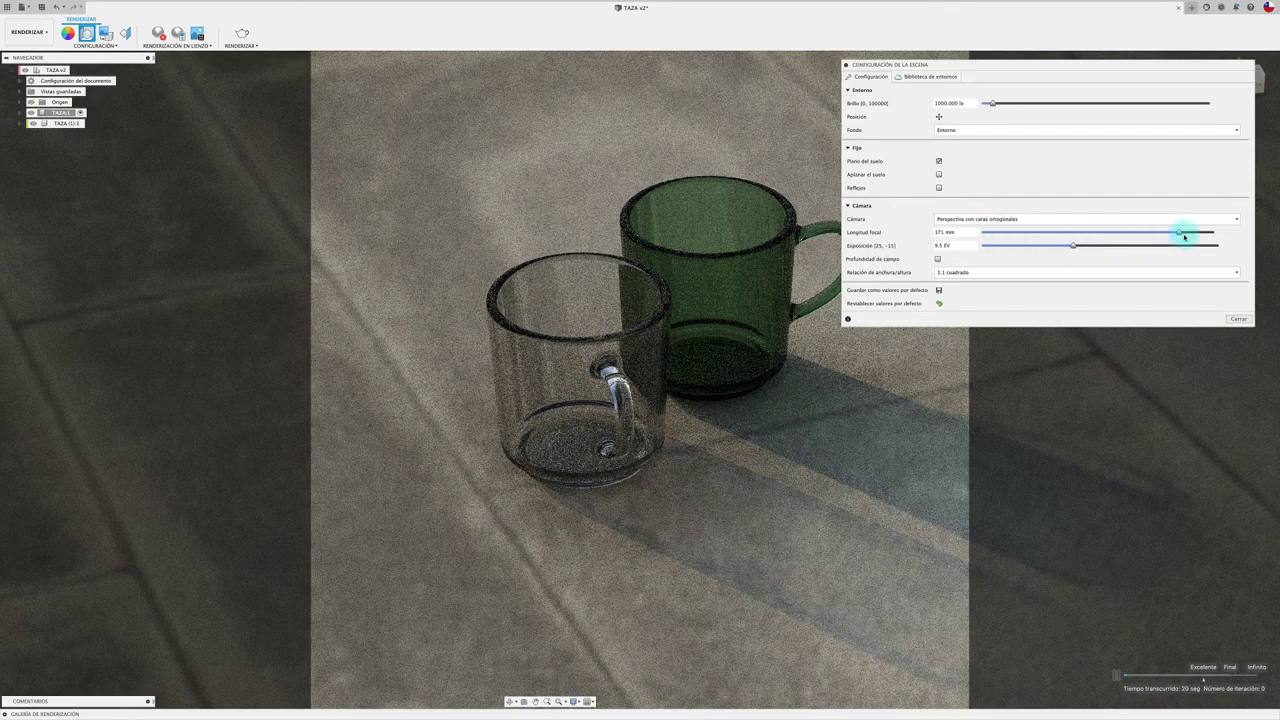
left_click_drag(1171, 234, 1146, 232)
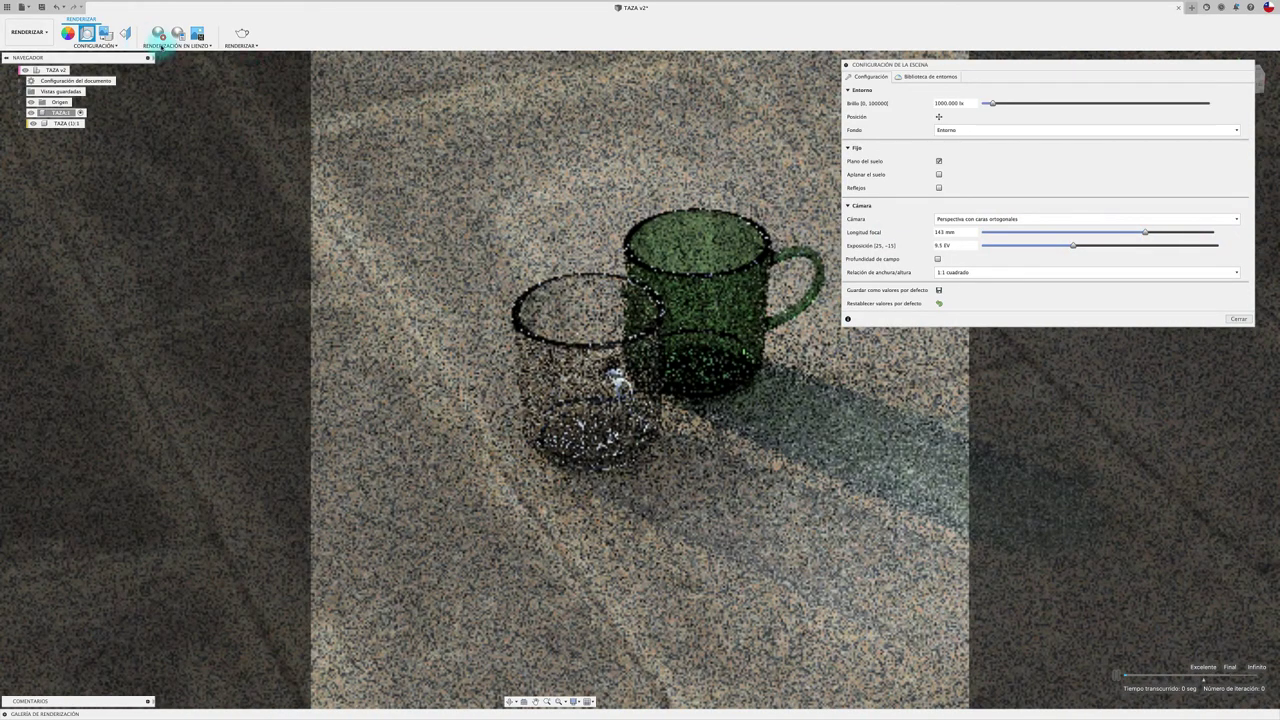
left_click(160, 40)
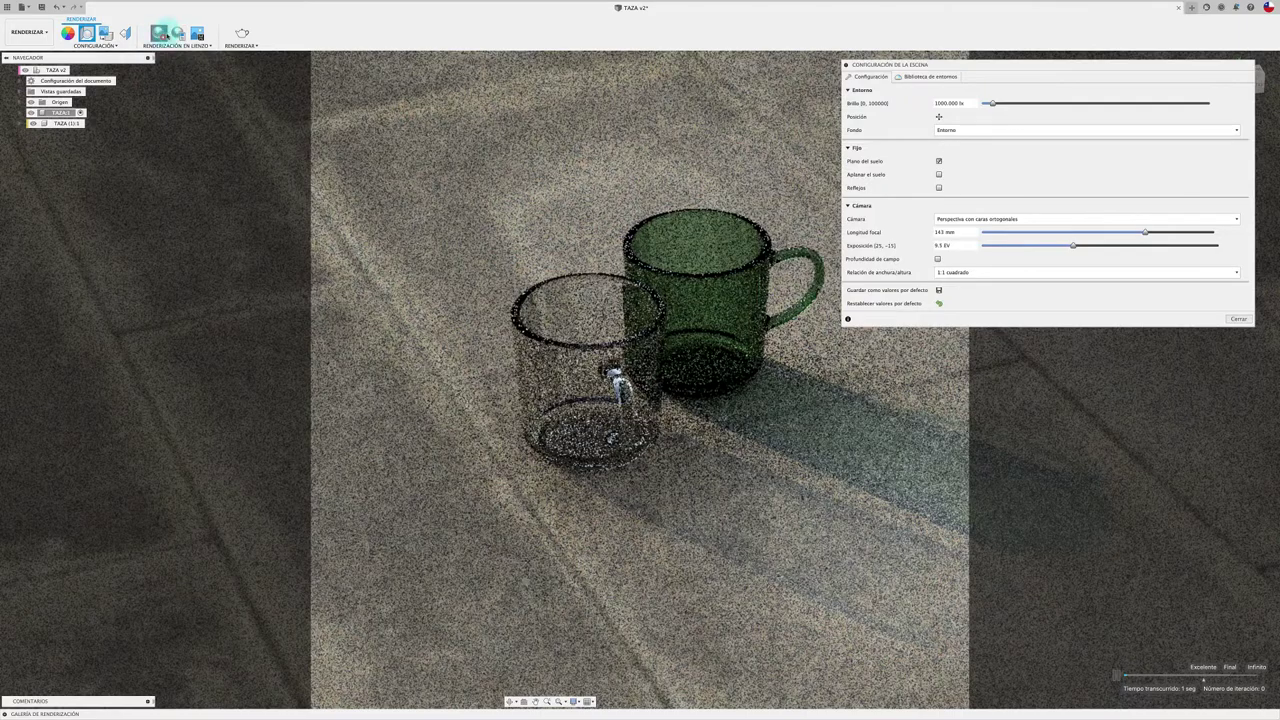
left_click_drag(1144, 234, 1069, 241)
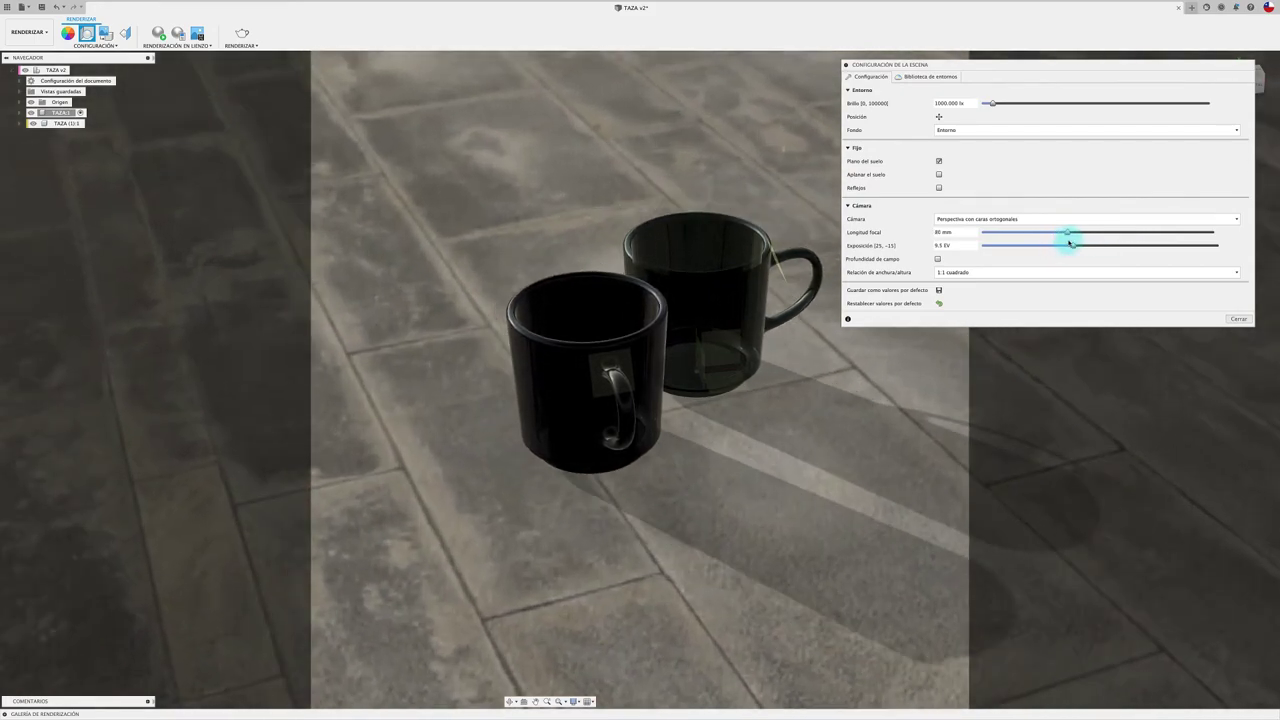
left_click_drag(994, 107, 1001, 106)
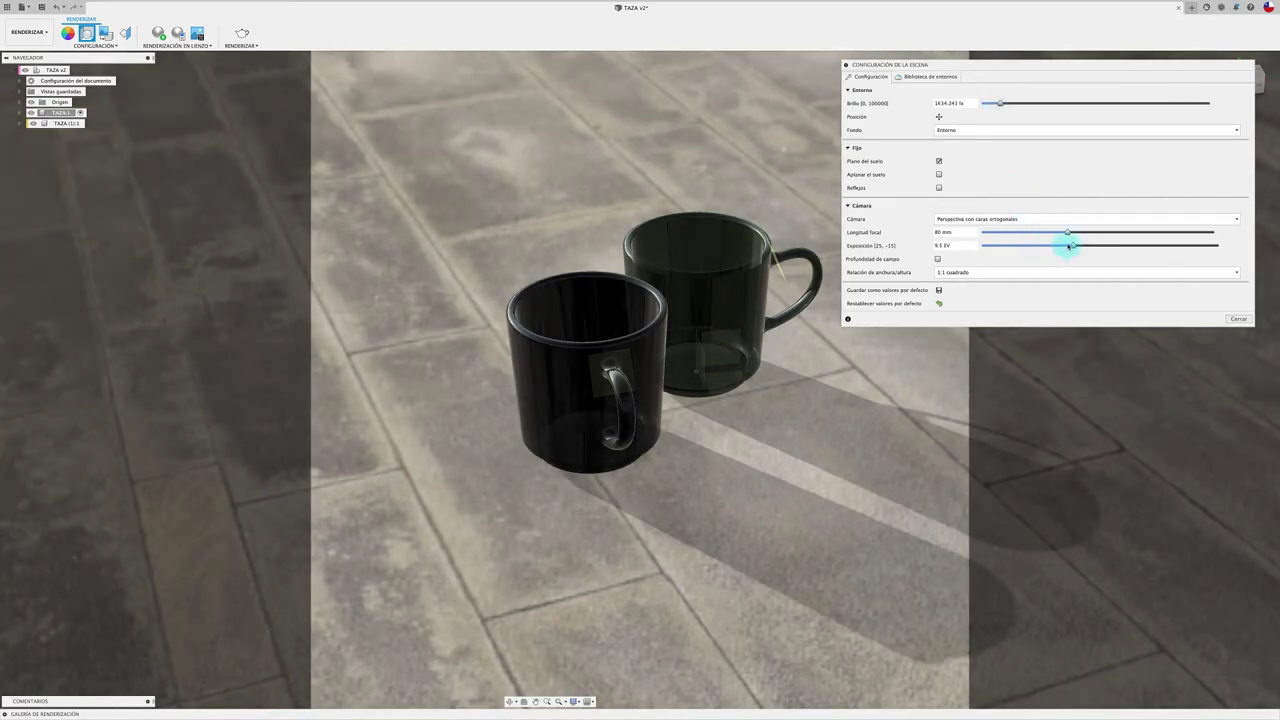
left_click_drag(1072, 246, 1070, 246)
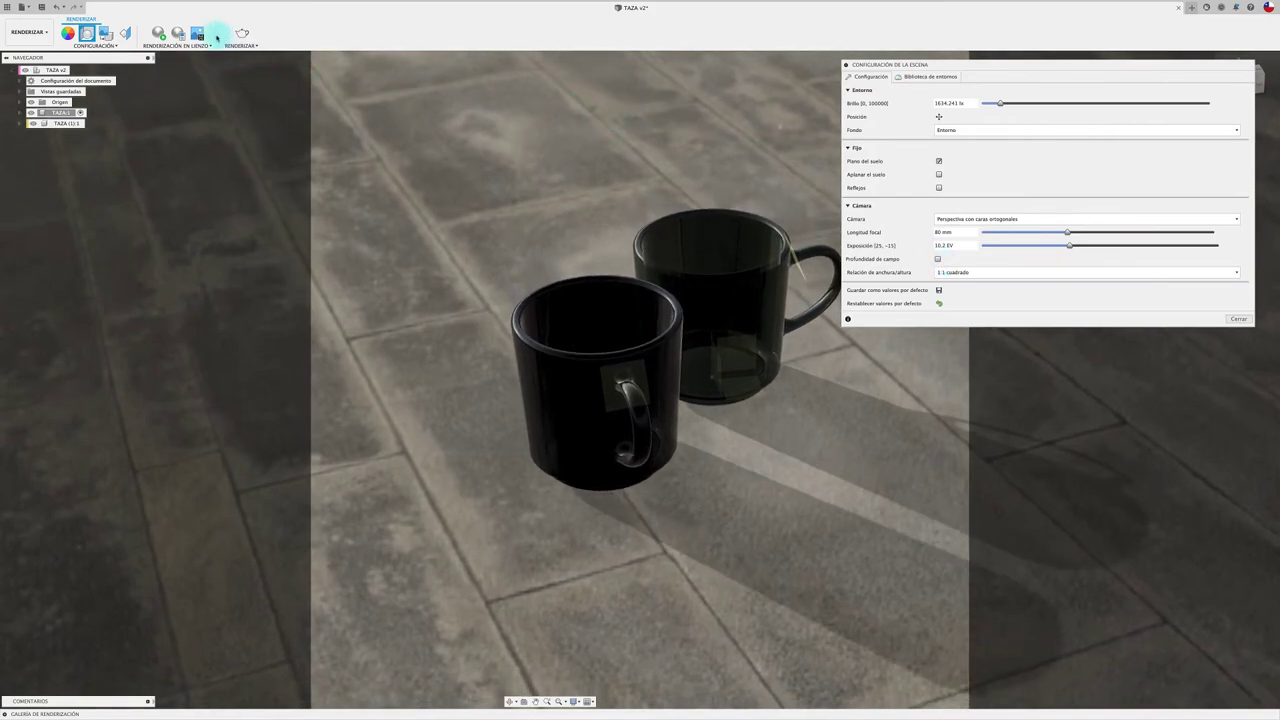
left_click(160, 36)
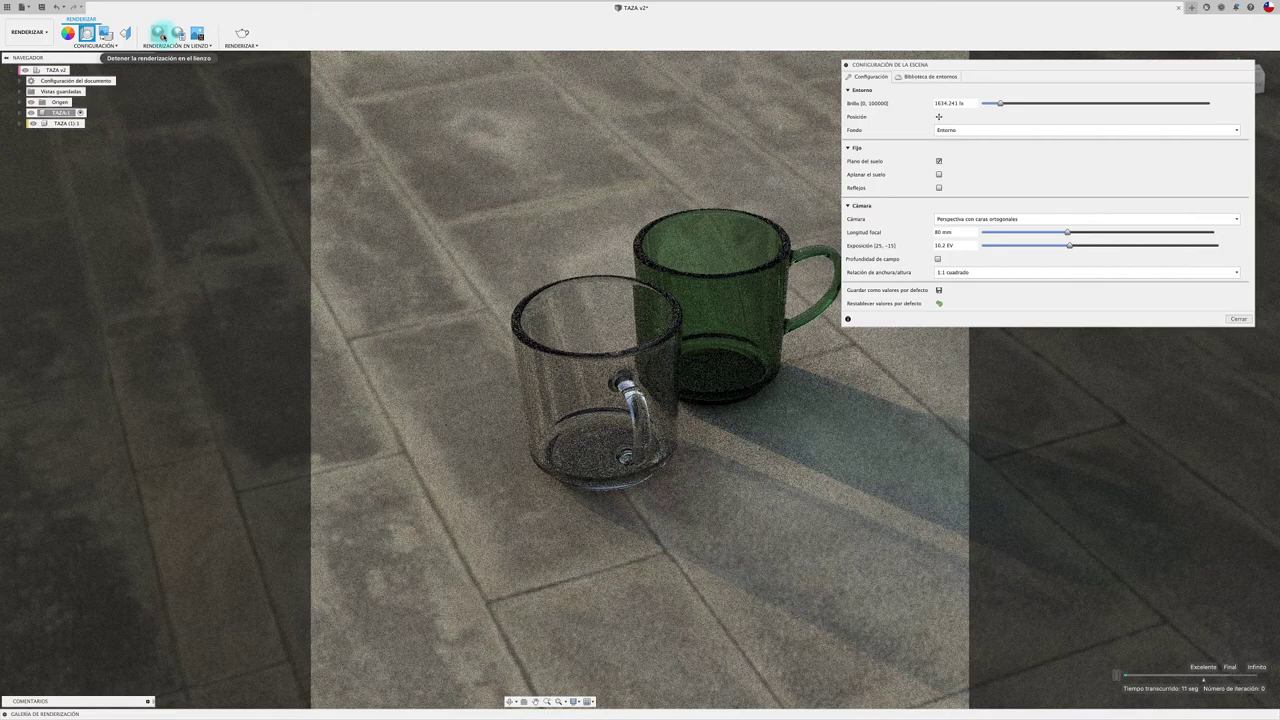
Step: Switch the in-canvas render settings to Avanzada at 100% resolution and accept
left_click(180, 35)
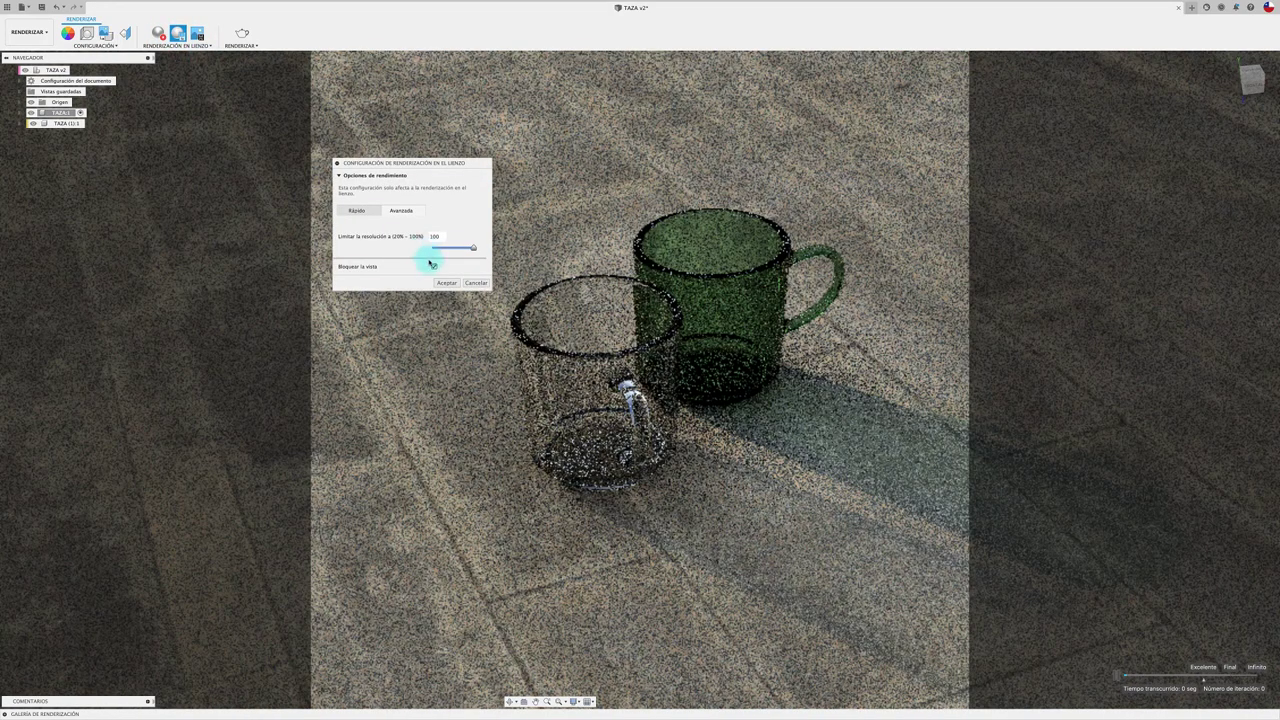
left_click(447, 283)
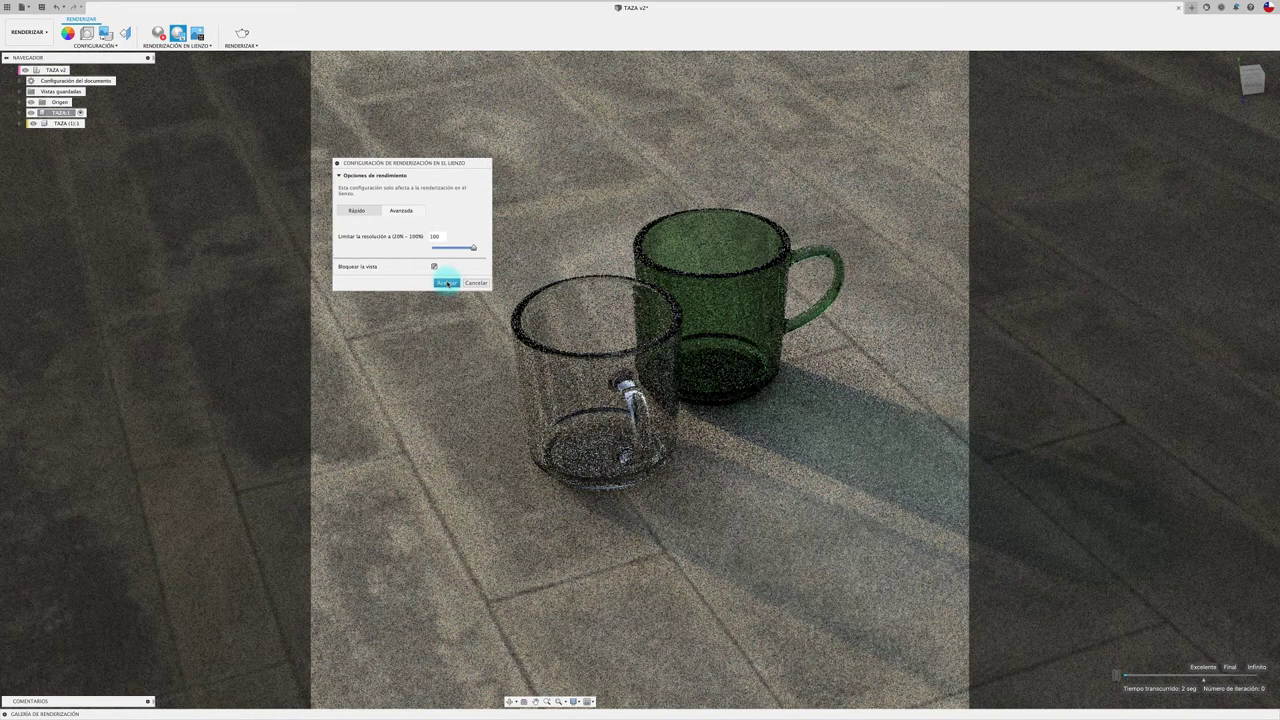
left_click(447, 283)
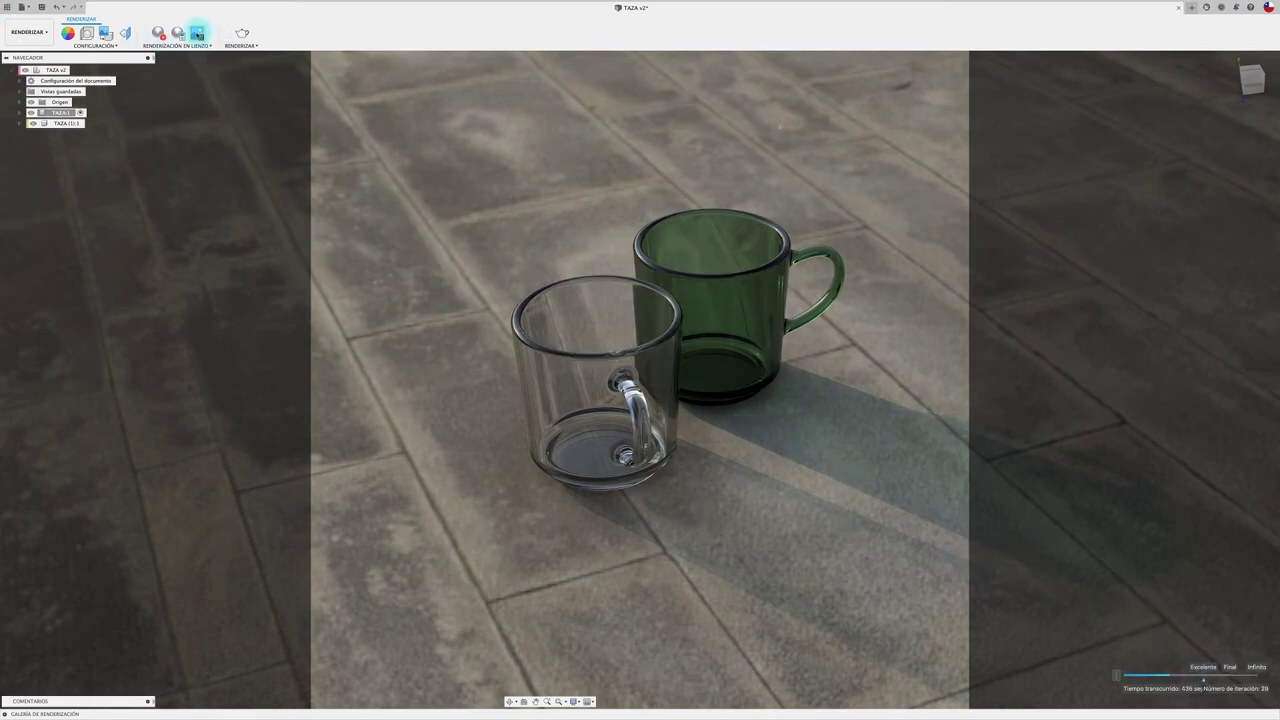
Step: Capture the render and save it as TAZA v2.png, overwriting the existing file
left_click(197, 33)
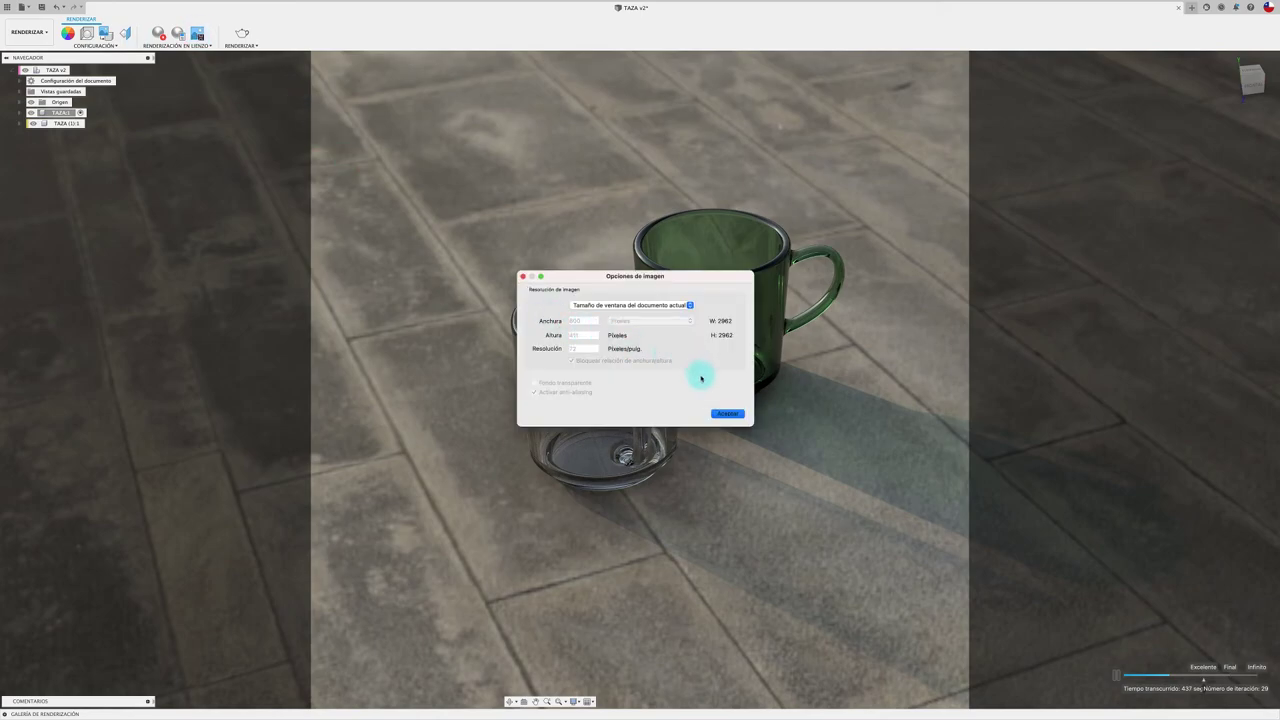
left_click(727, 413)
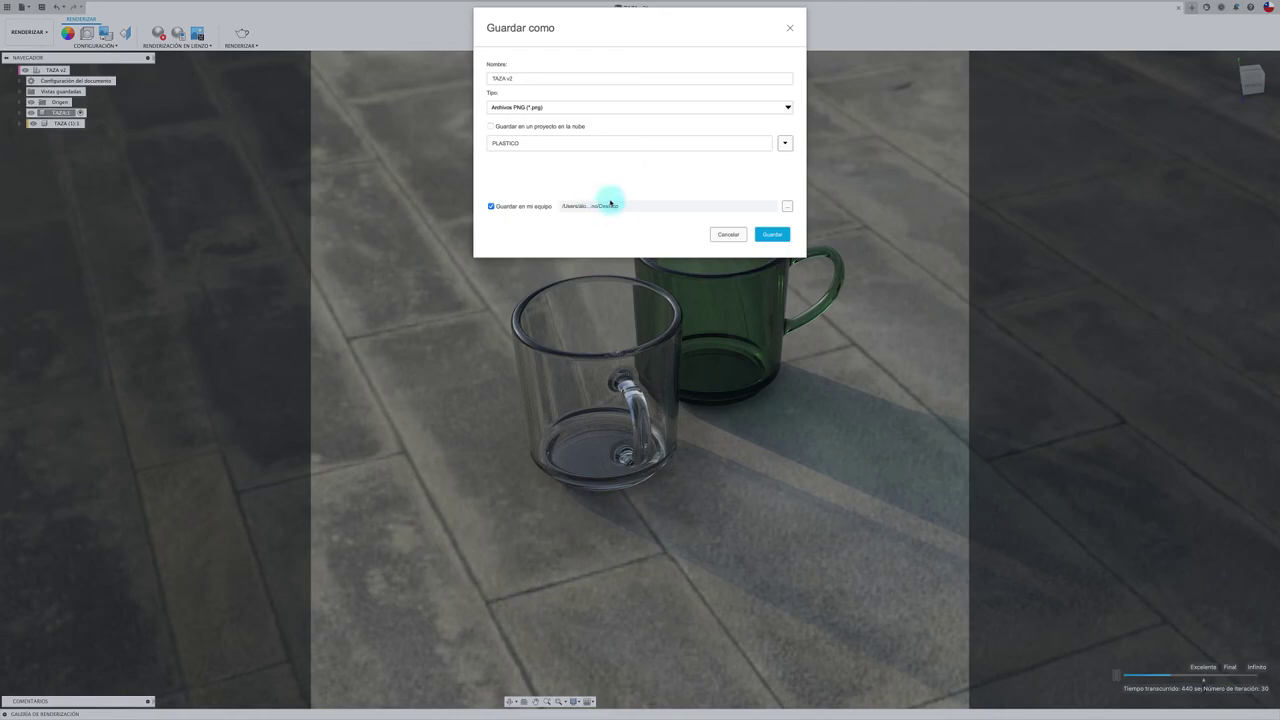
left_click(772, 234)
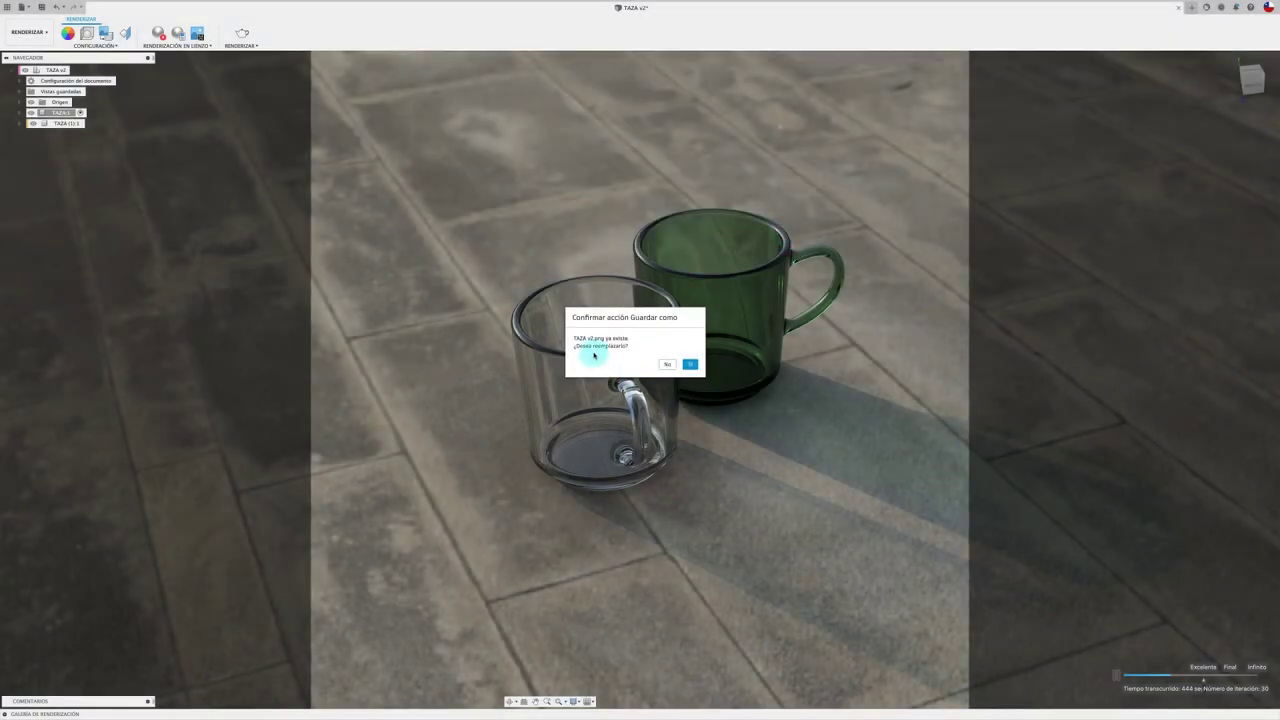
left_click(690, 364)
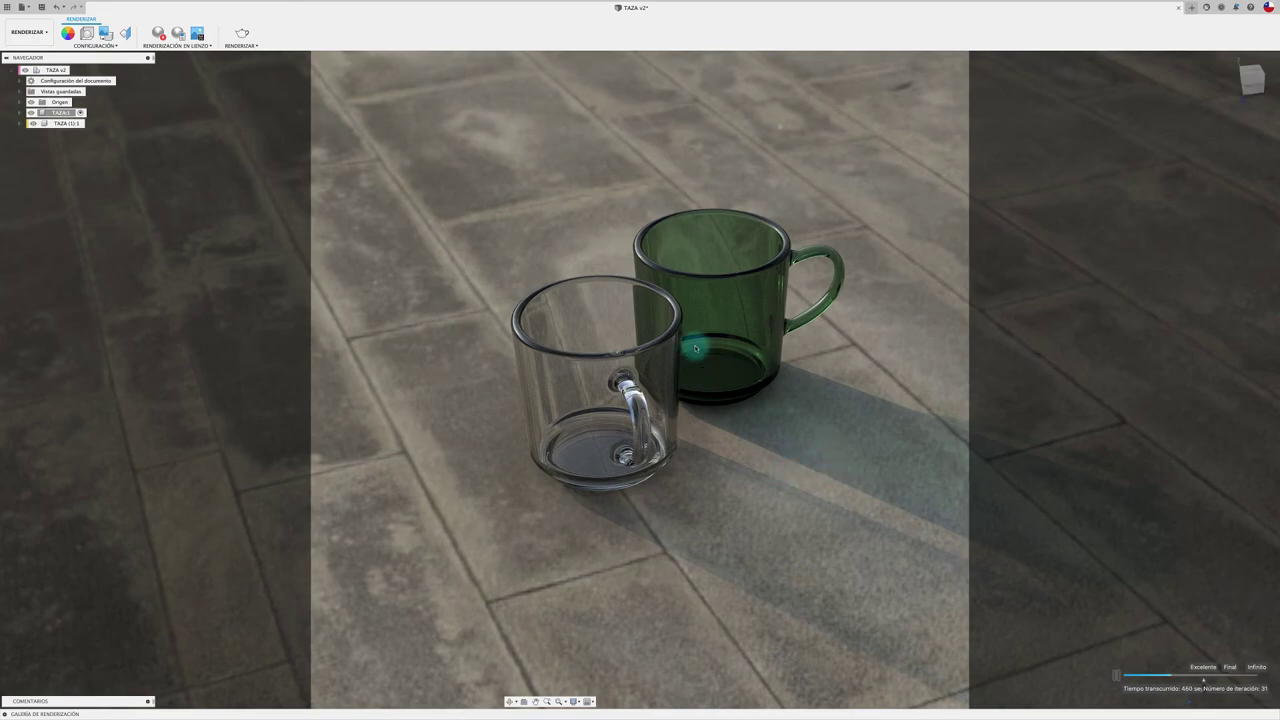
Step: Stop the render, open TAZA v2.png from the desktop to check it, then close the preview
left_click(158, 34)
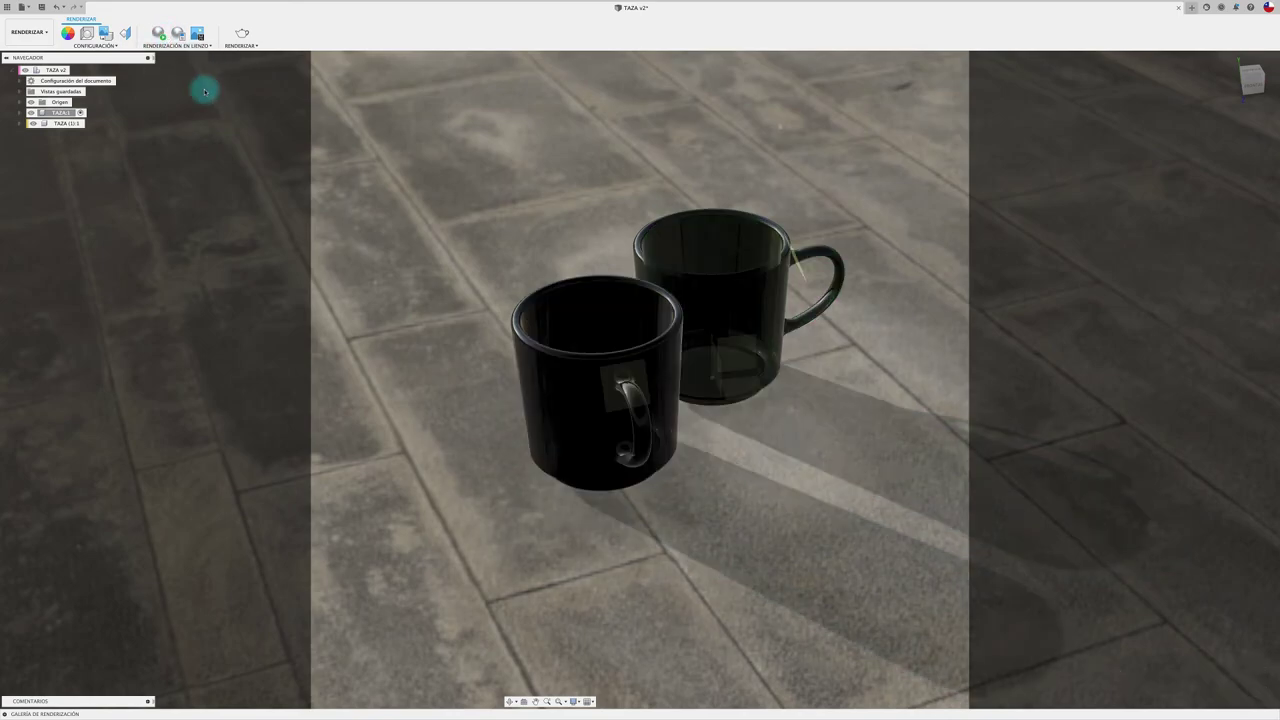
key("ctrl+Up")
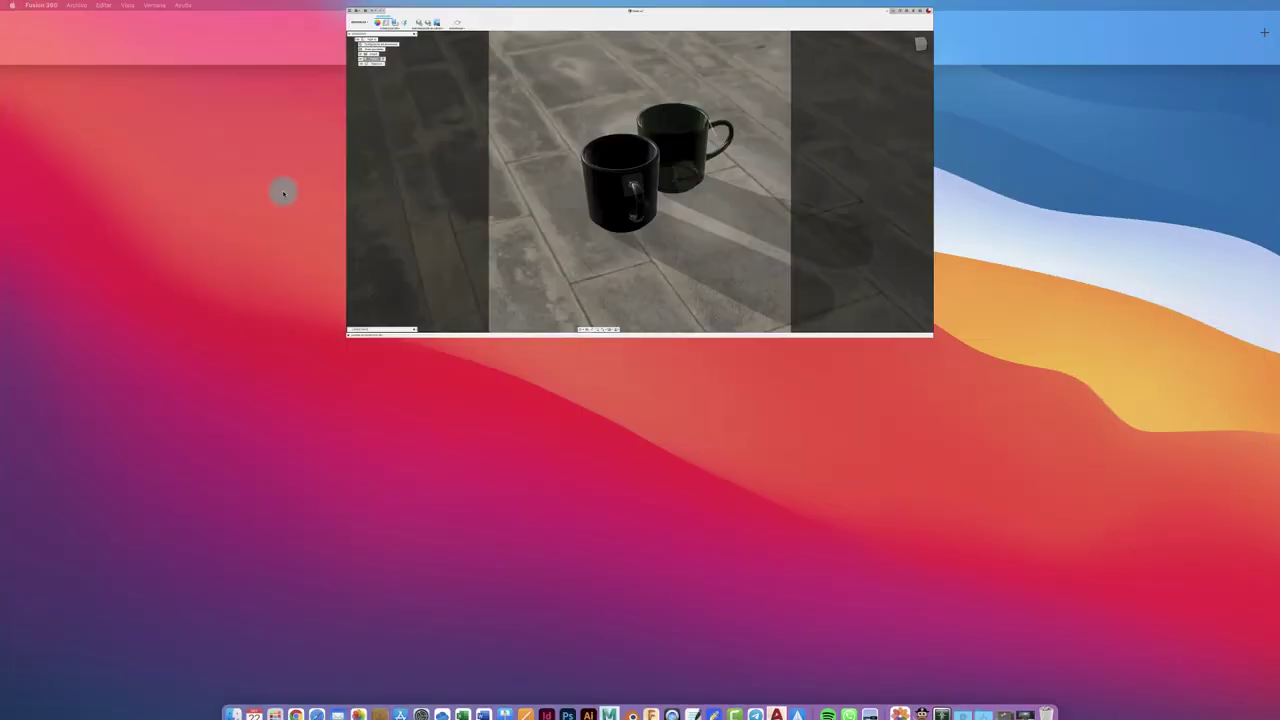
left_click(575, 37)
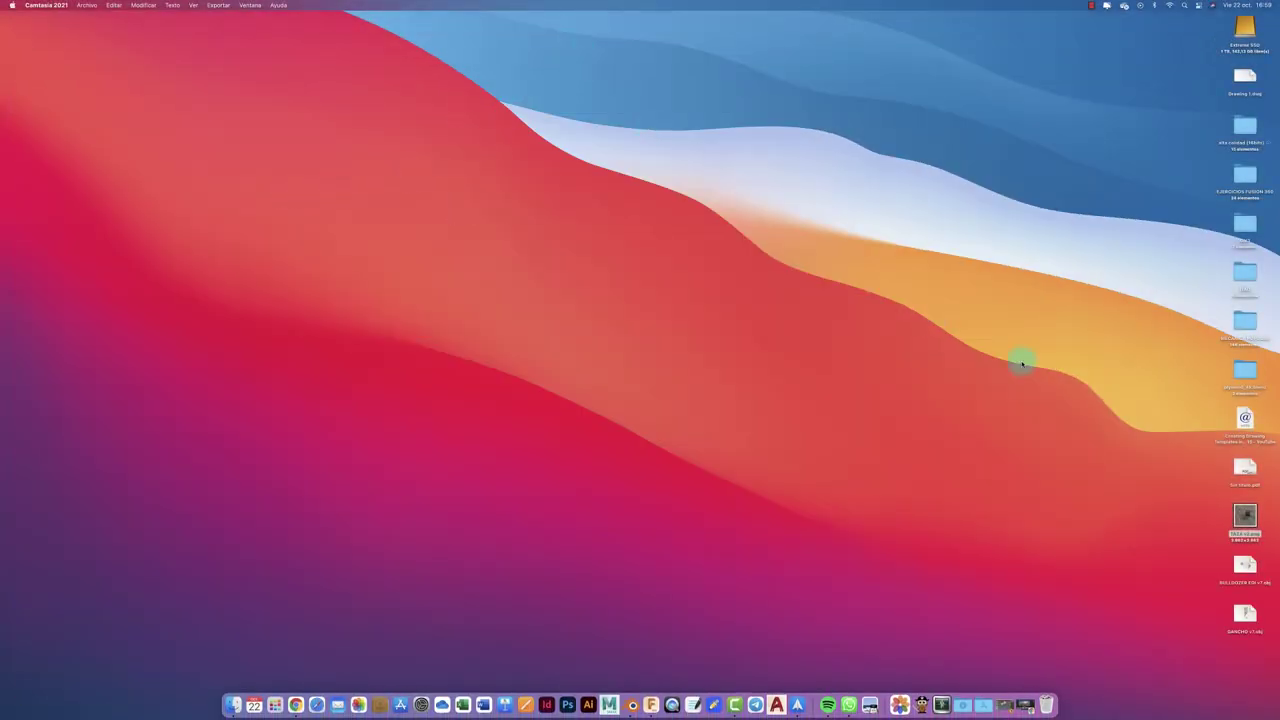
left_click(1245, 515)
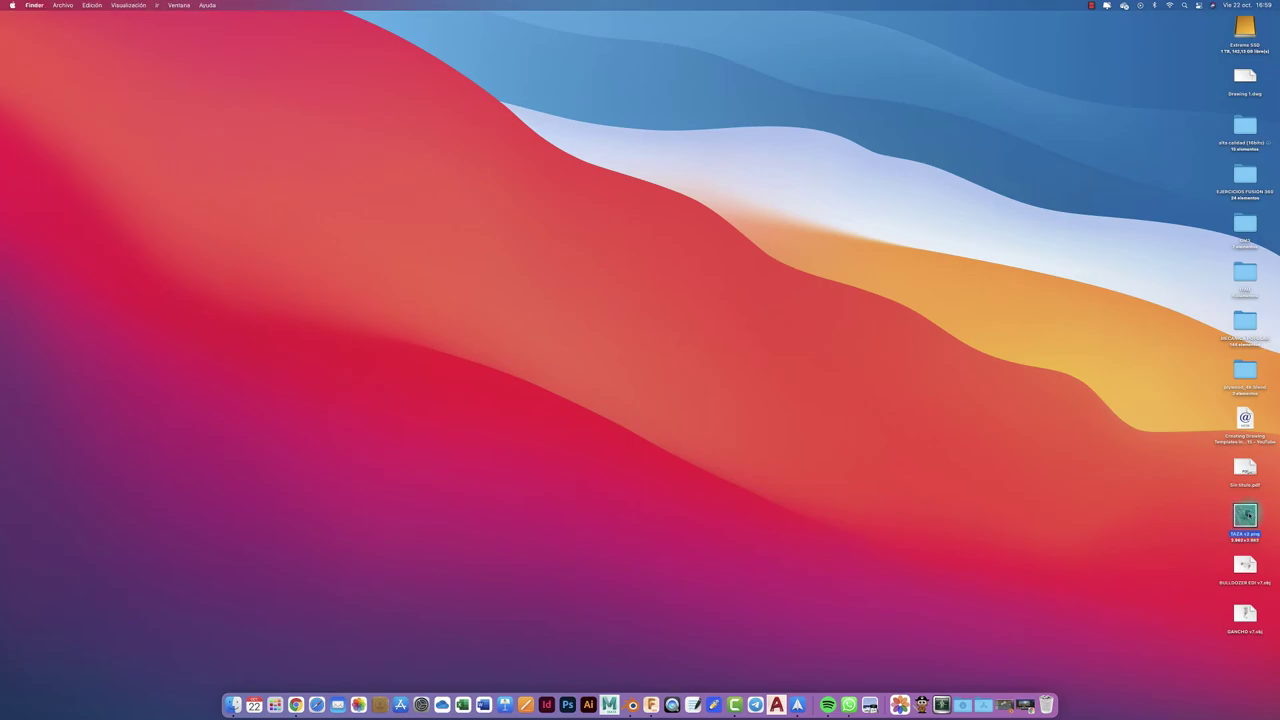
double_click(1245, 515)
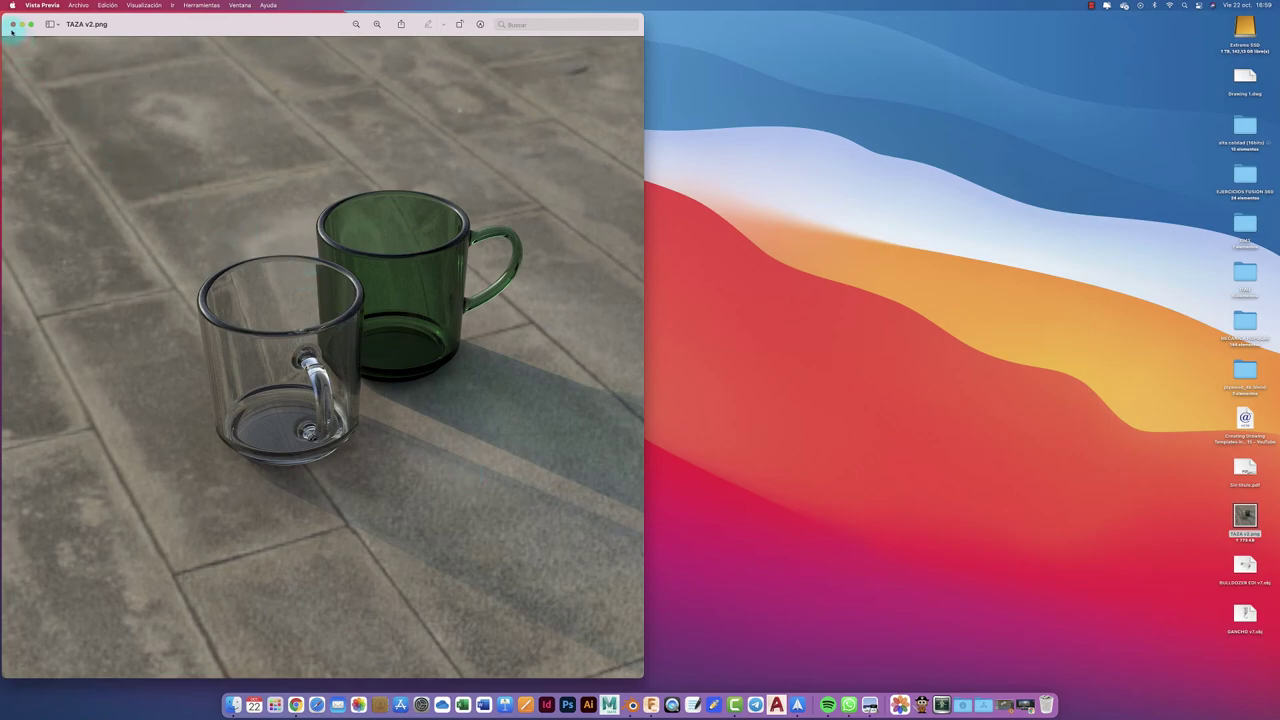
left_click(12, 24)
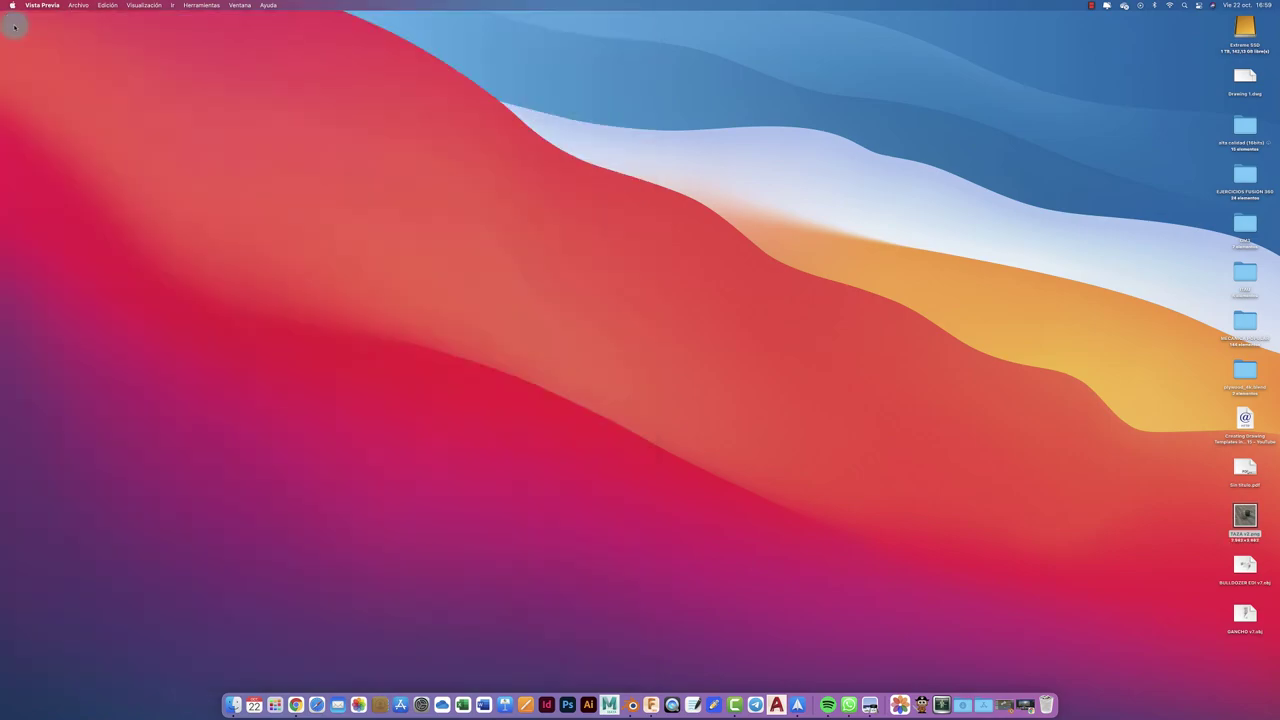
Step: Search PHOTOPEA in a new Chrome tab and open the Photopea | Online Photo Editor site
left_click(297, 702)
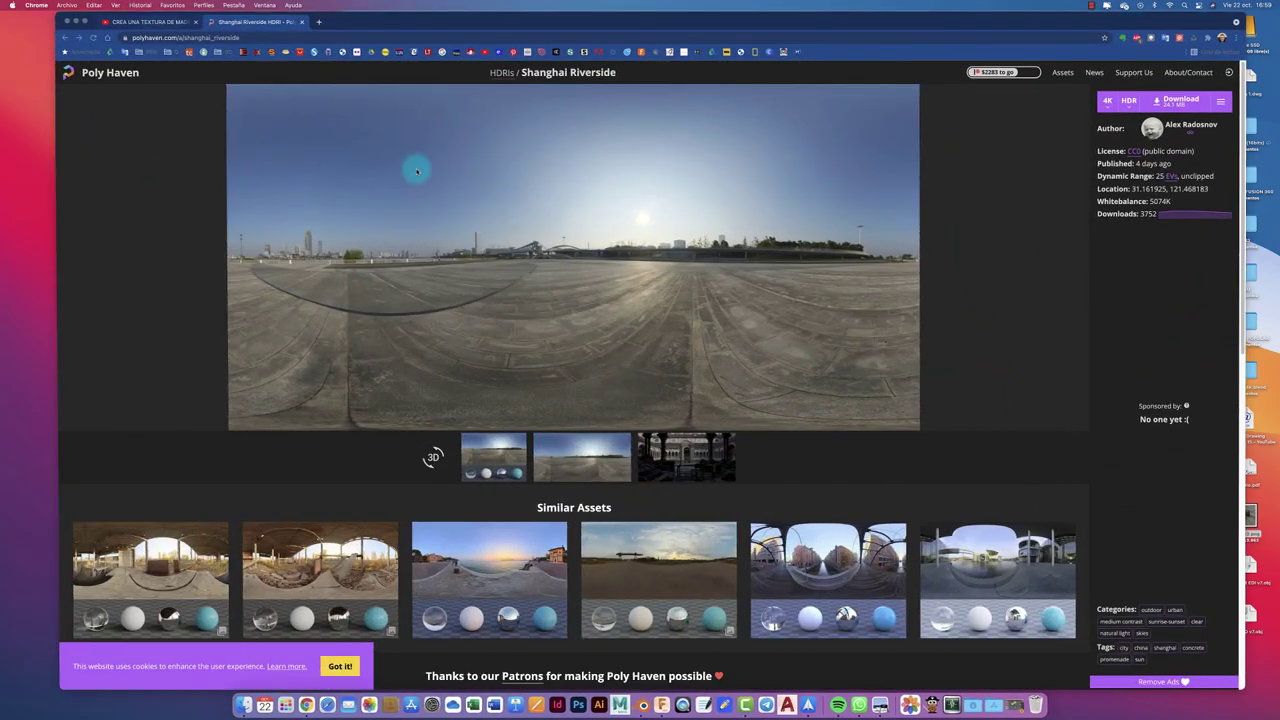
left_click(320, 21)
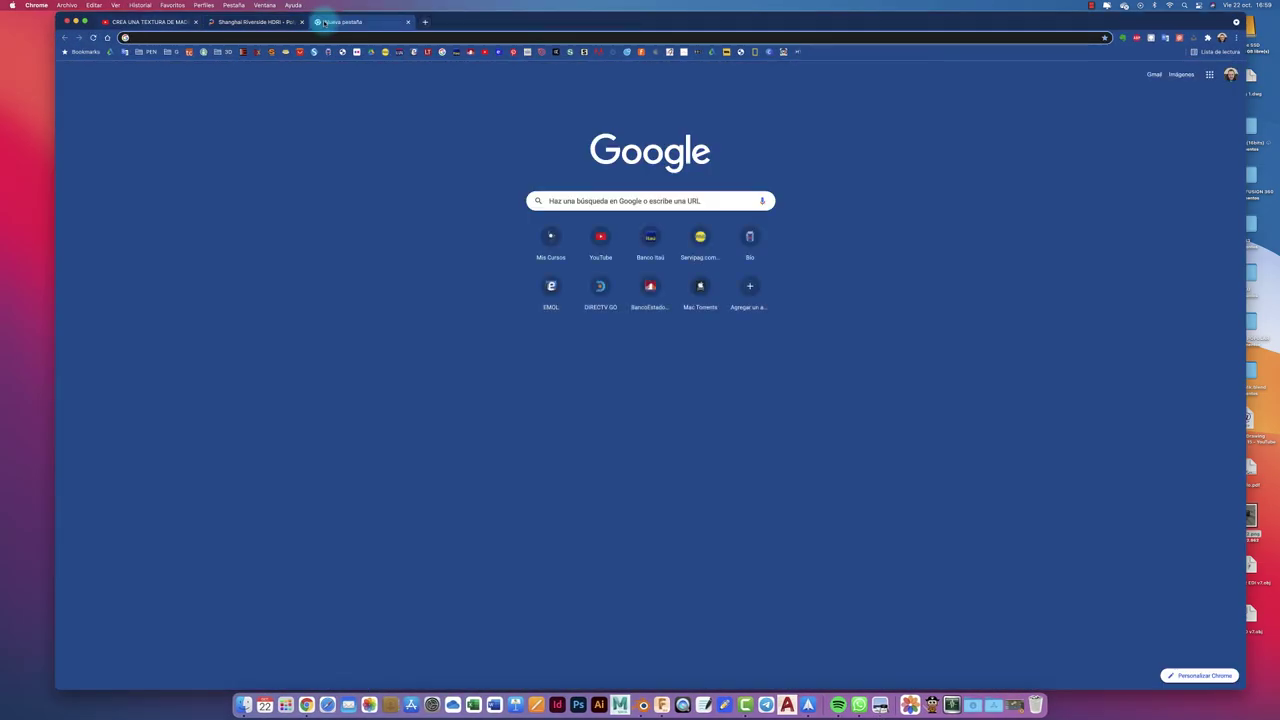
type("PHOTOPEA")
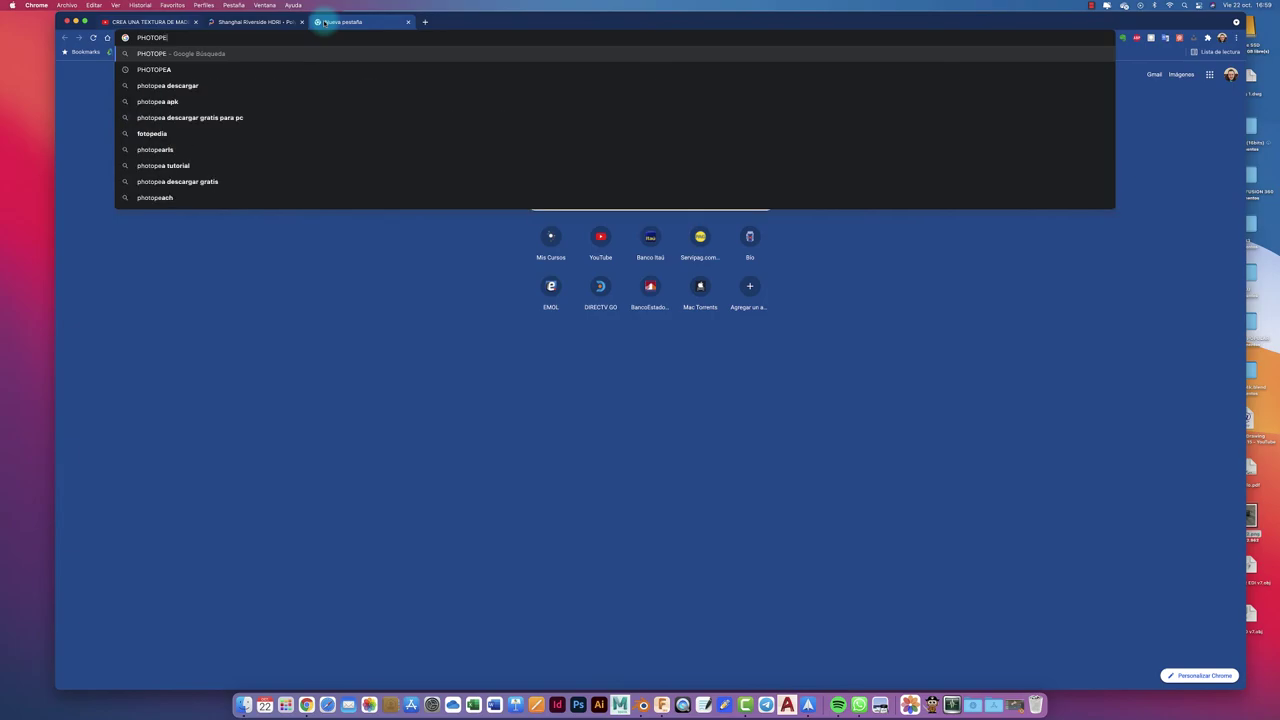
key("Return")
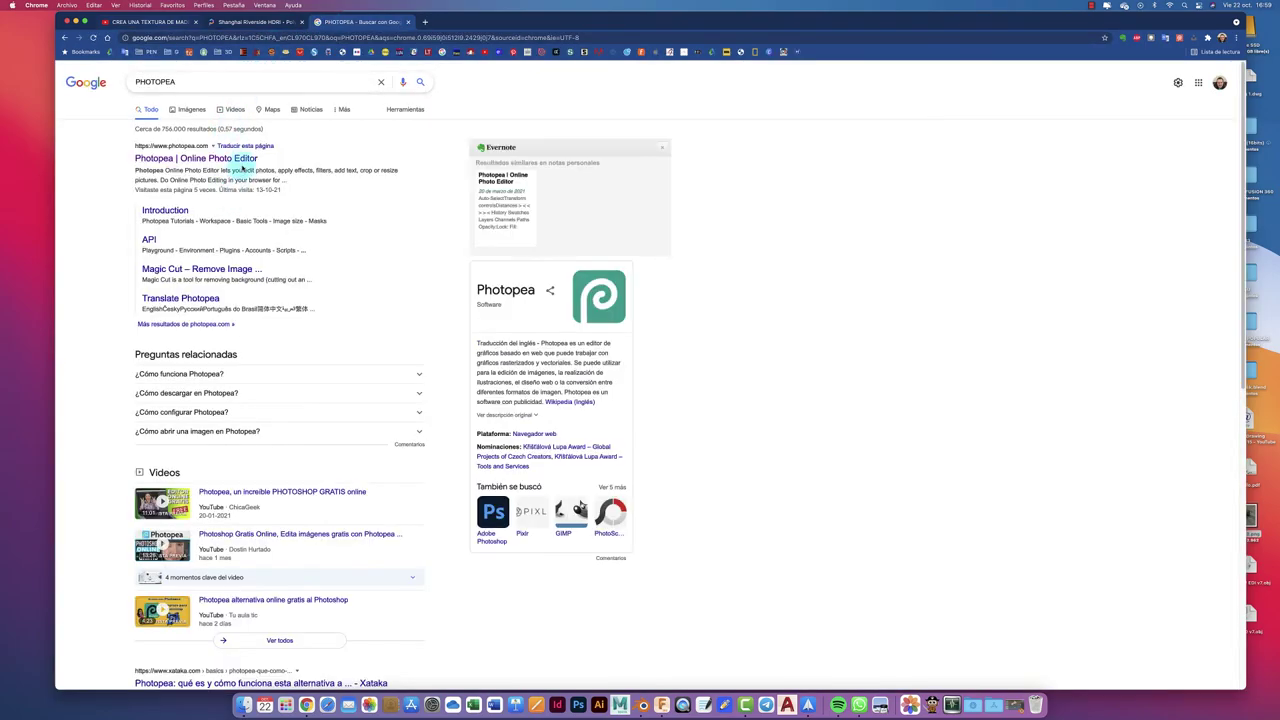
left_click(247, 160)
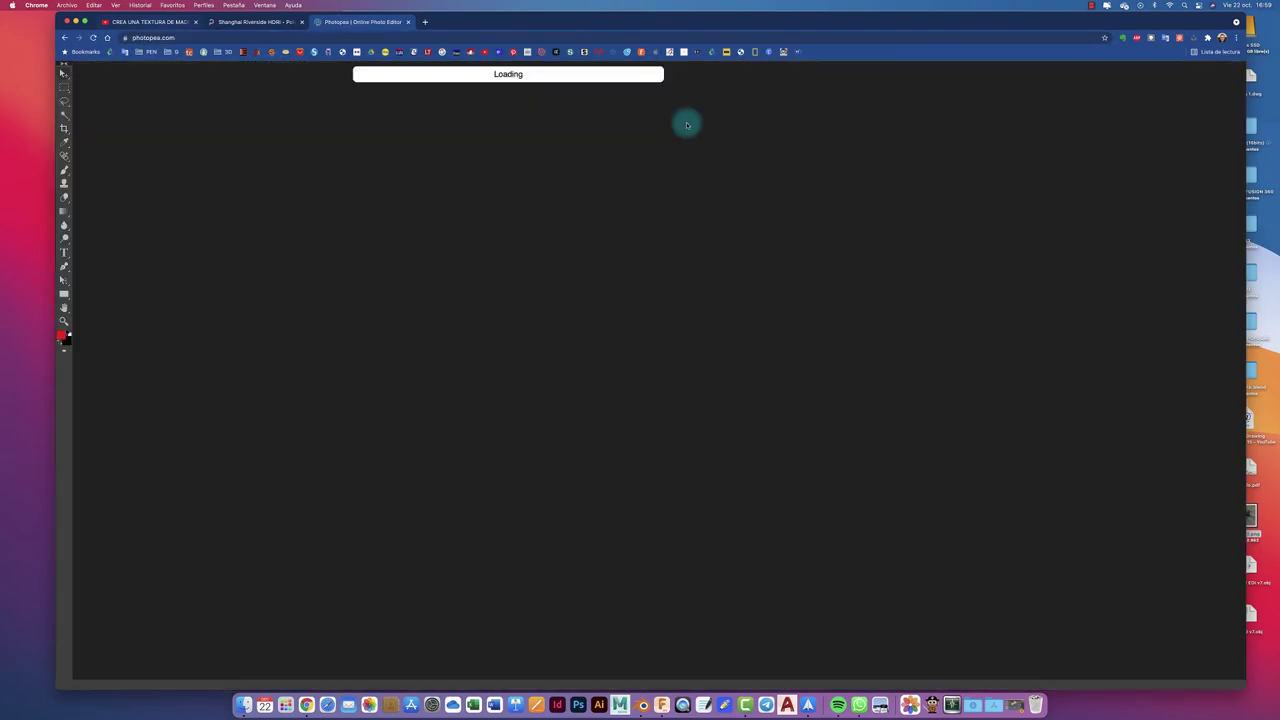
left_click_drag(699, 21, 686, 21)
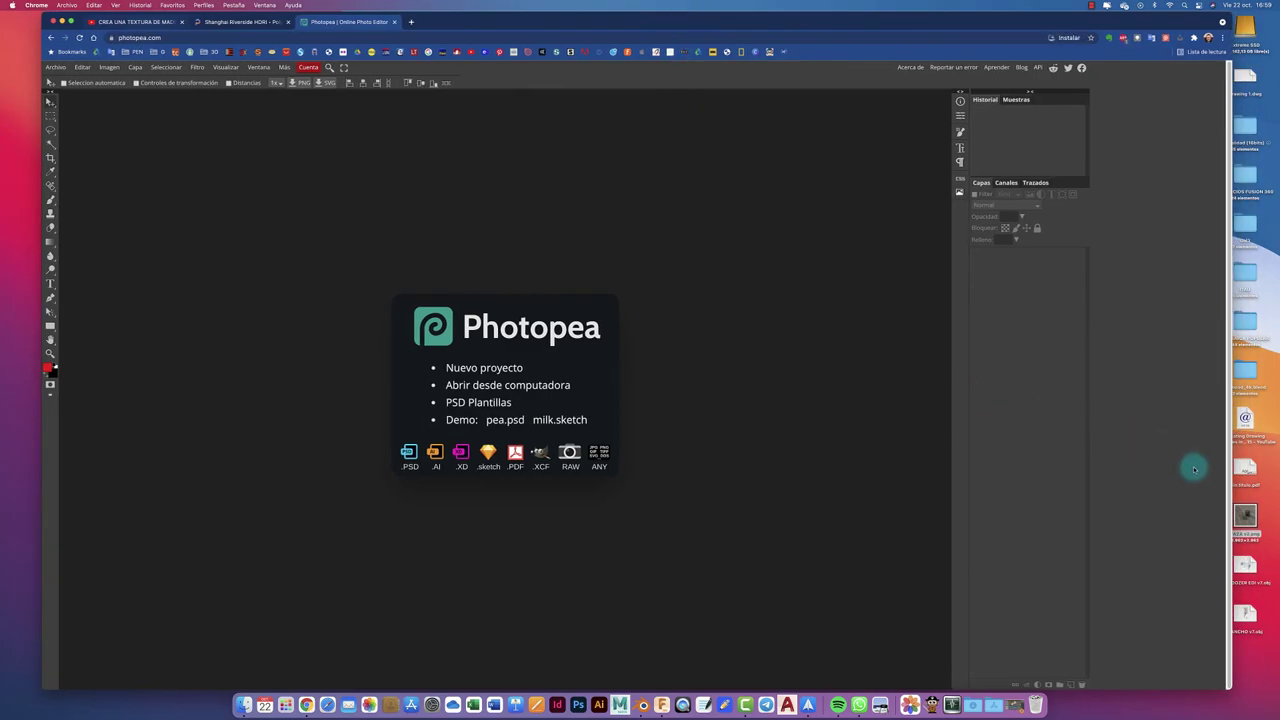
Step: Load TAZA v2 into Photopea and crop a strip off its top and bottom edges
mouse_move(1245, 515)
left_mouse_down()
mouse_move(489, 268)
mouse_move(557, 263)
left_mouse_up()
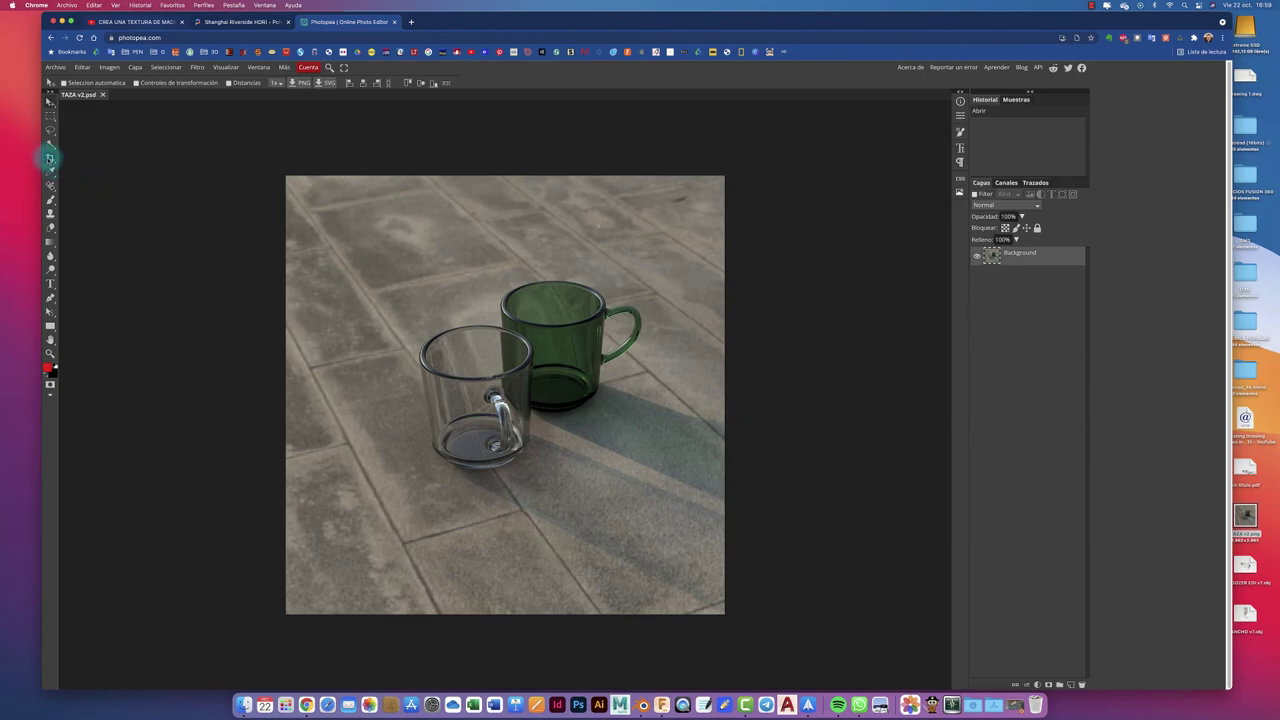
left_click(49, 158)
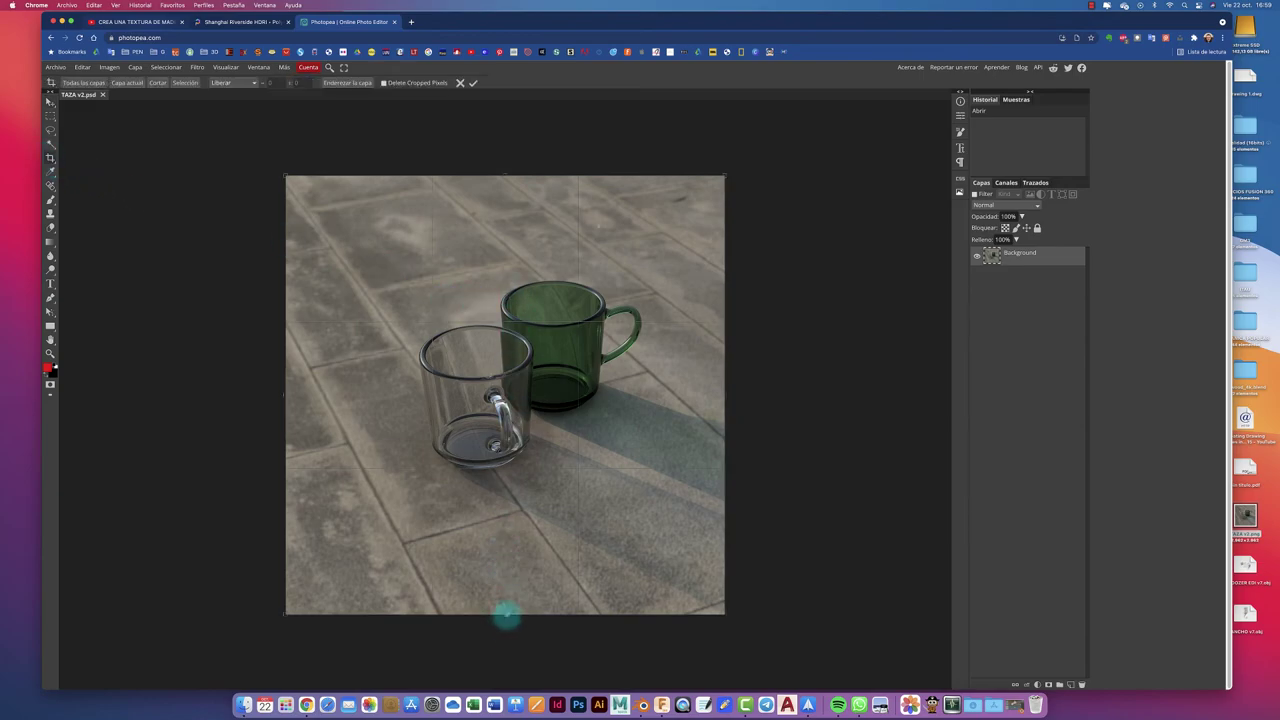
left_click_drag(503, 612, 505, 612)
left_click(505, 178)
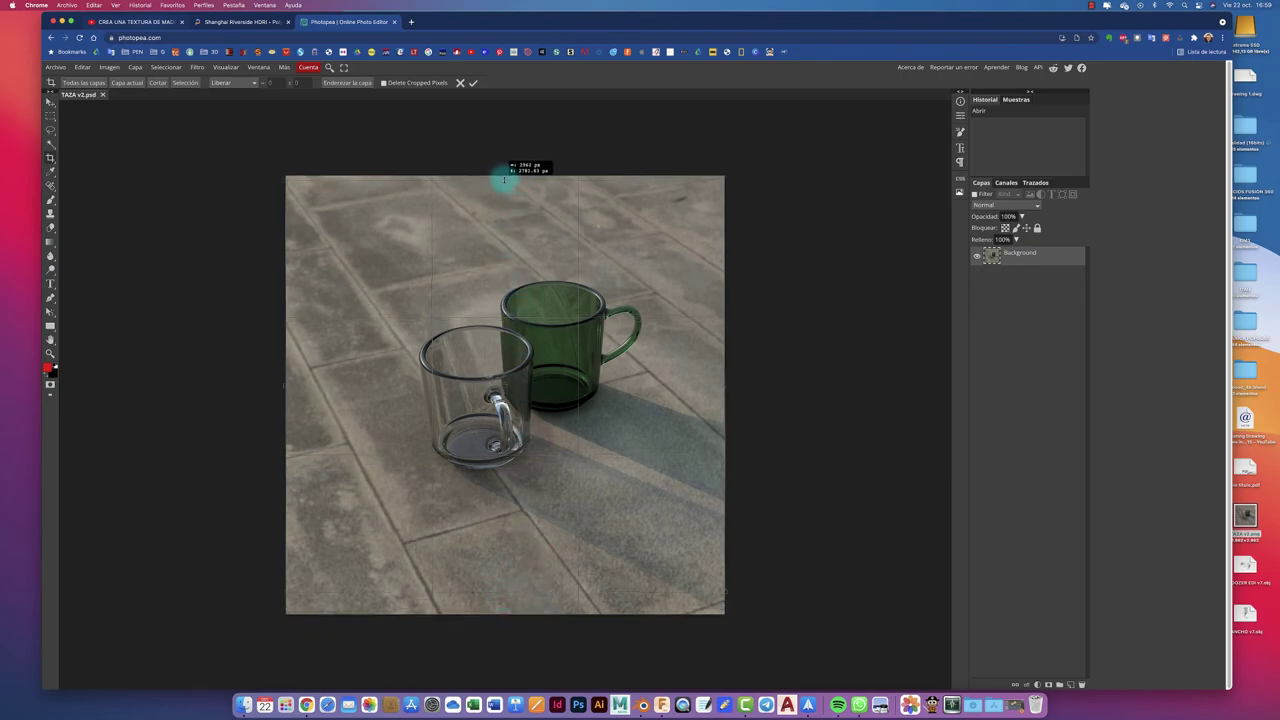
key("Return")
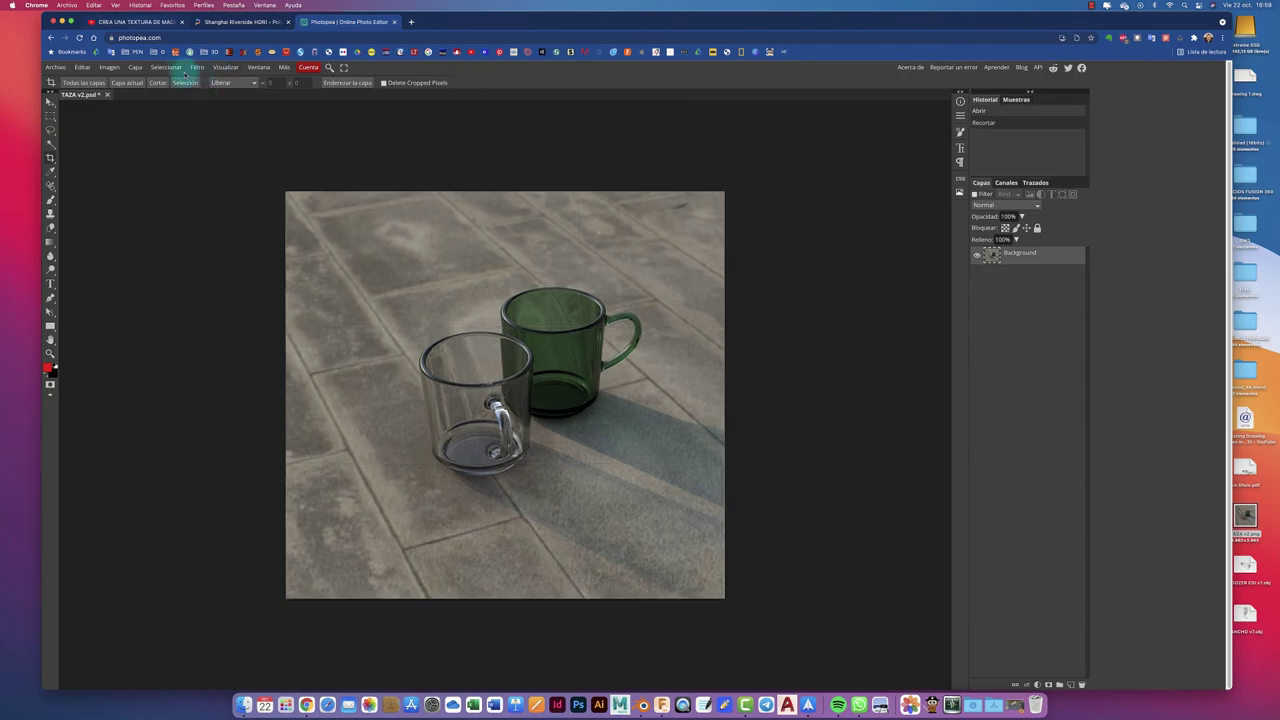
Step: Apply Brillo/Contraste with brightness 40 and contrast 76 to the mug render
left_click(166, 67)
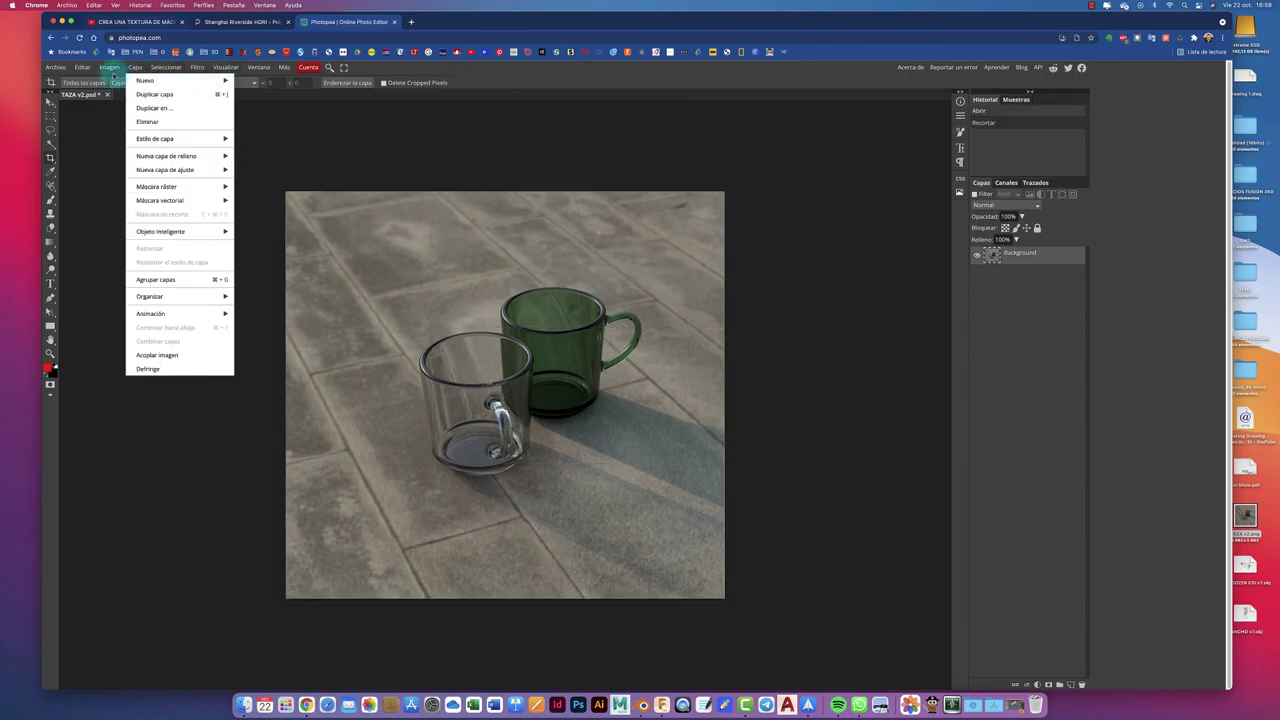
mouse_move(150, 80)
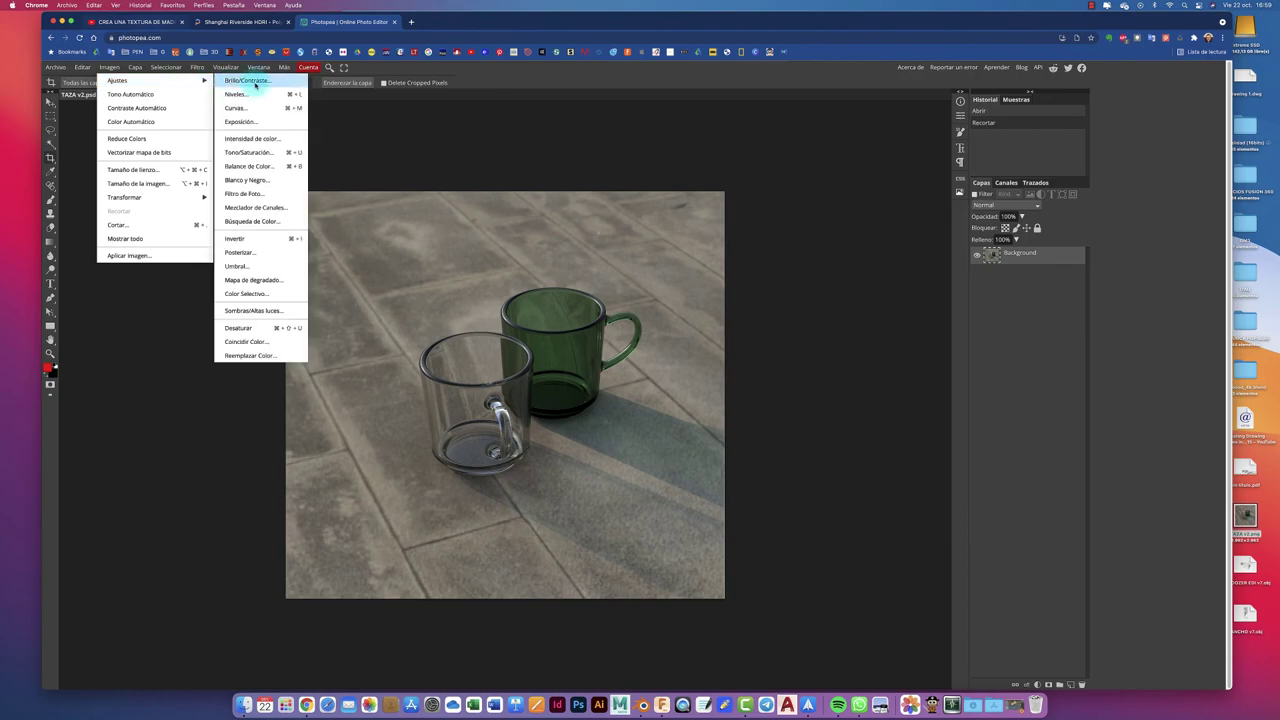
left_click(252, 80)
mouse_move(184, 194)
left_mouse_down()
mouse_move(230, 190)
mouse_move(193, 166)
left_mouse_up()
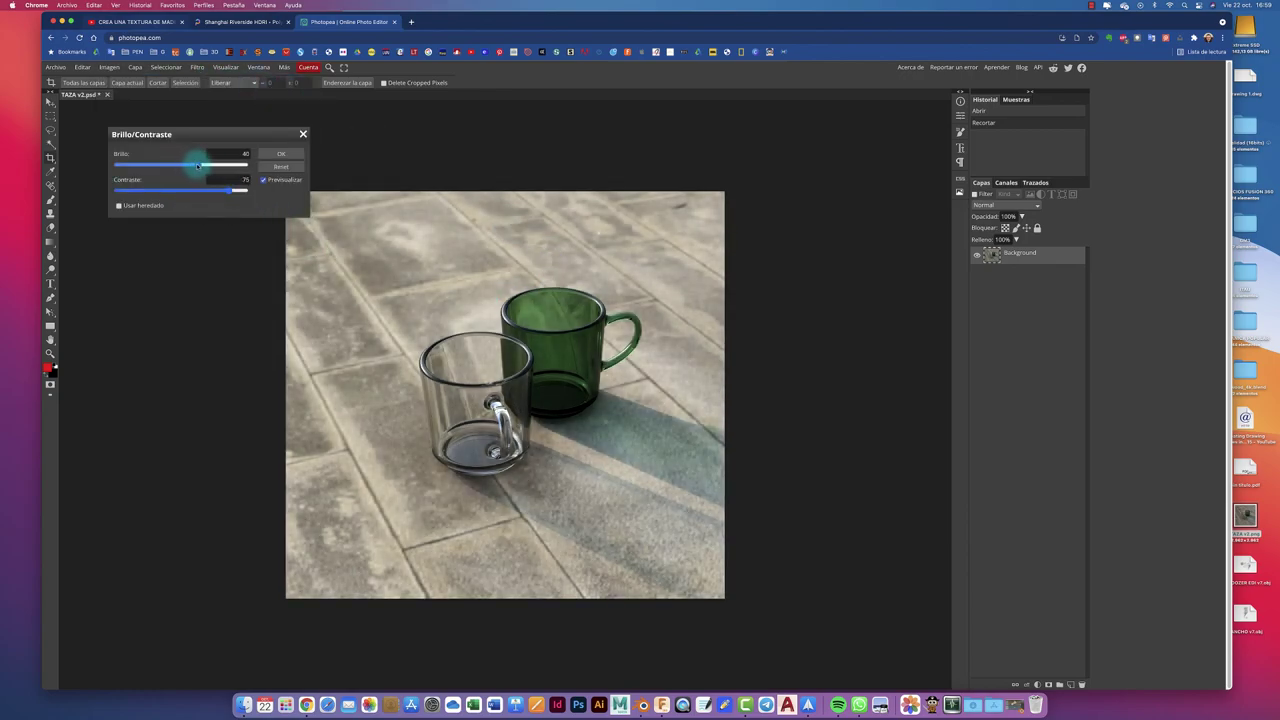
left_click(281, 153)
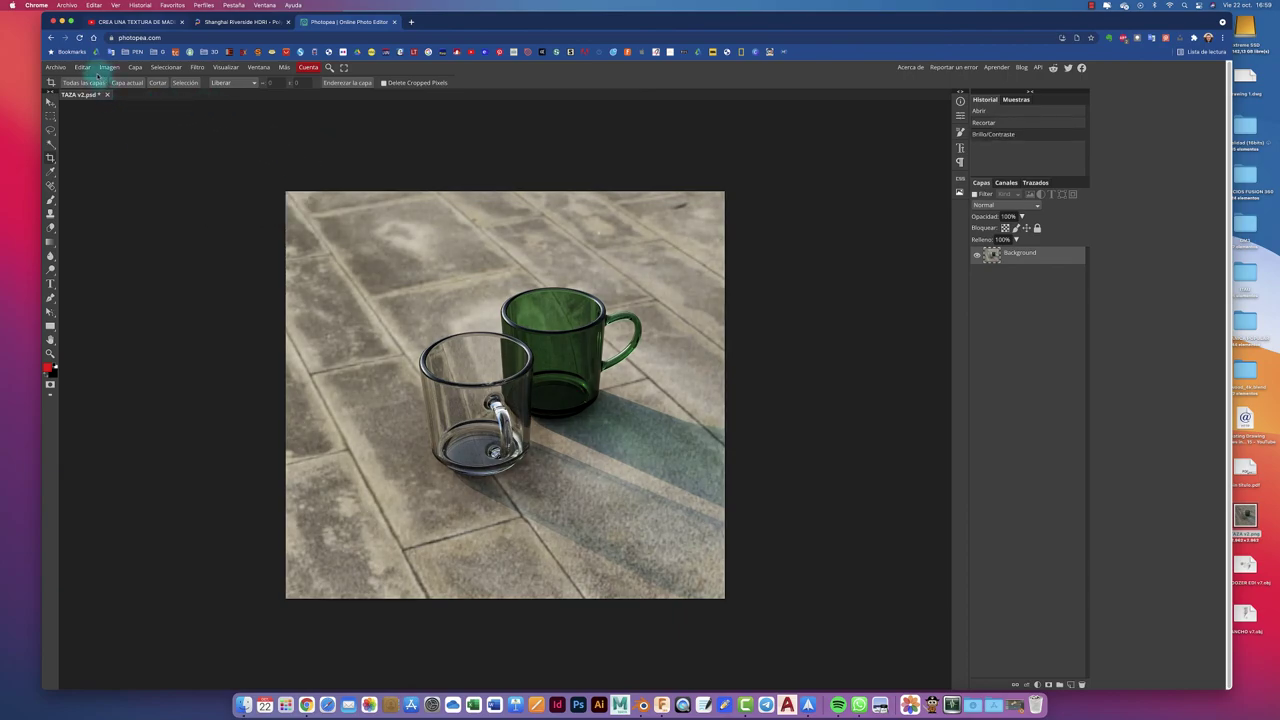
Step: Publish the edited image to Imgur as a JPG, then switch back to the Photopea tab
left_click(56, 67)
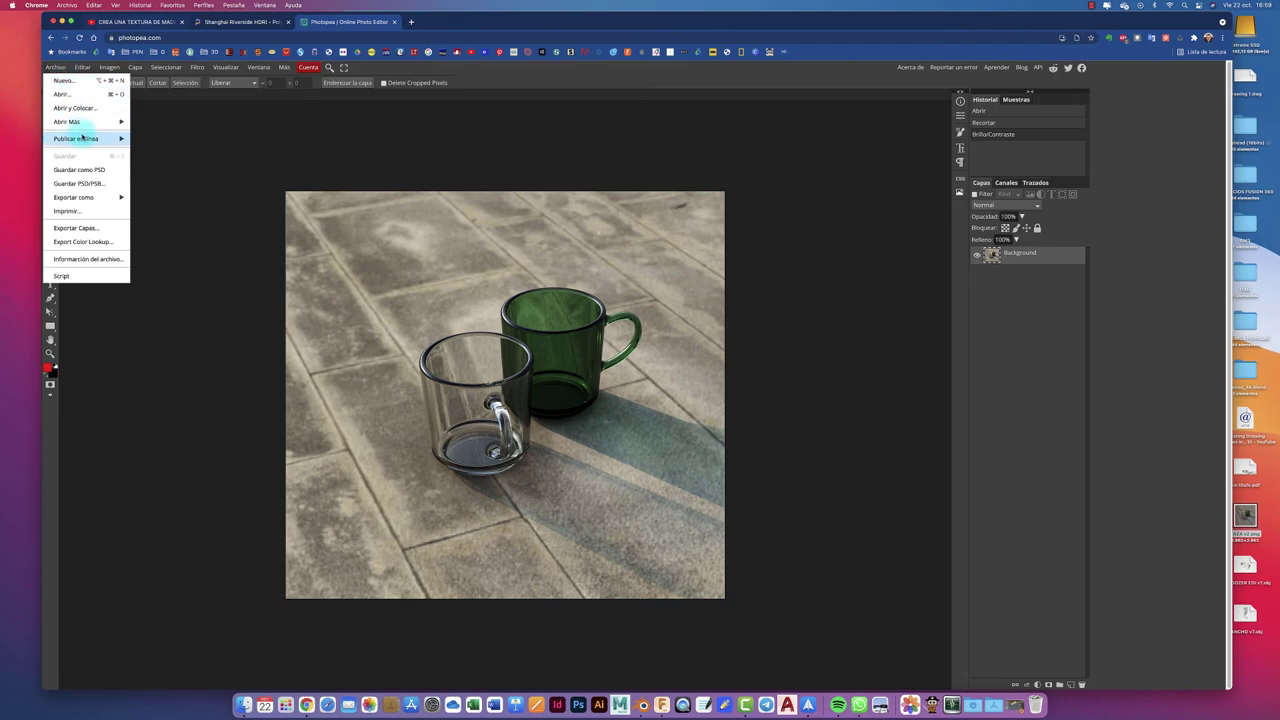
mouse_move(76, 139)
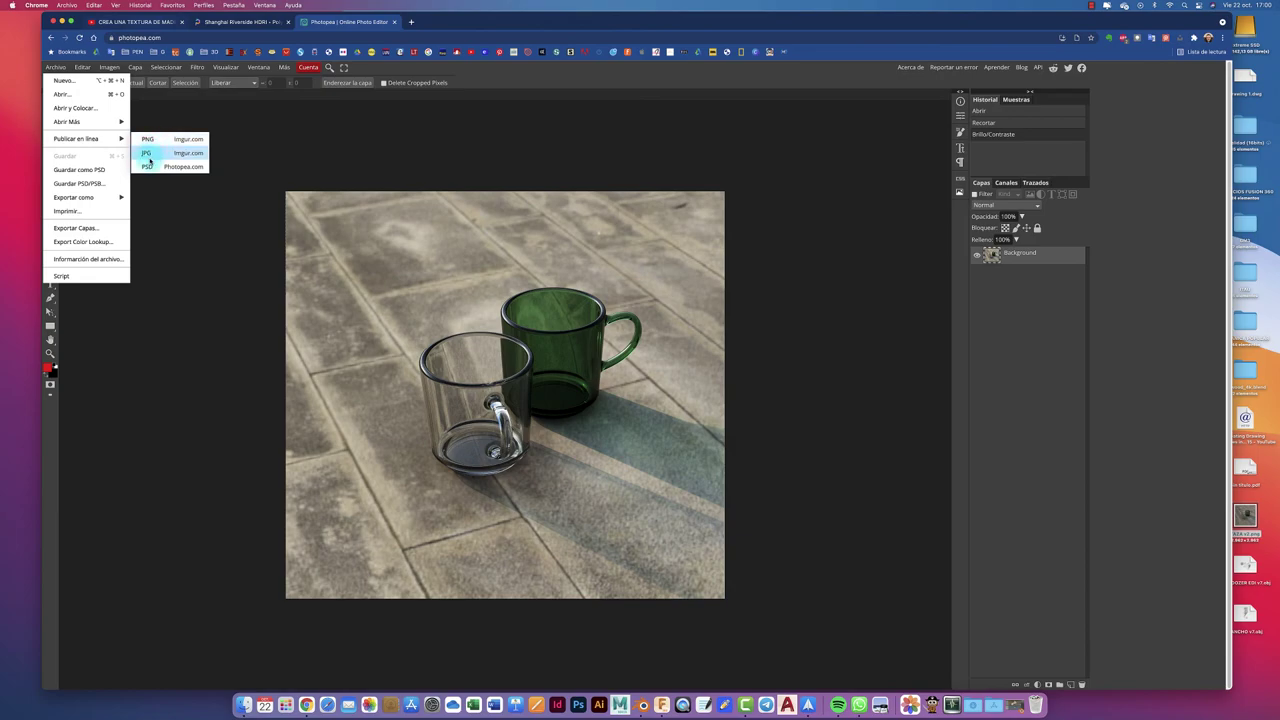
left_click(148, 155)
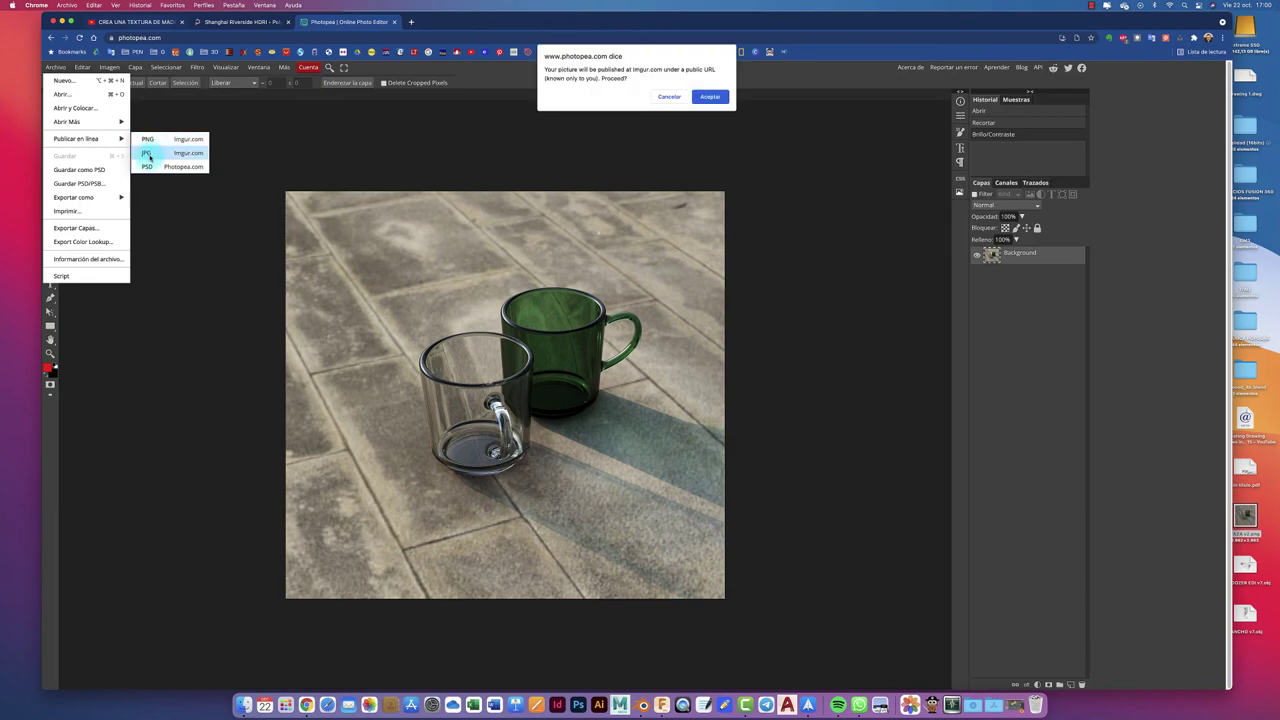
left_click(712, 103)
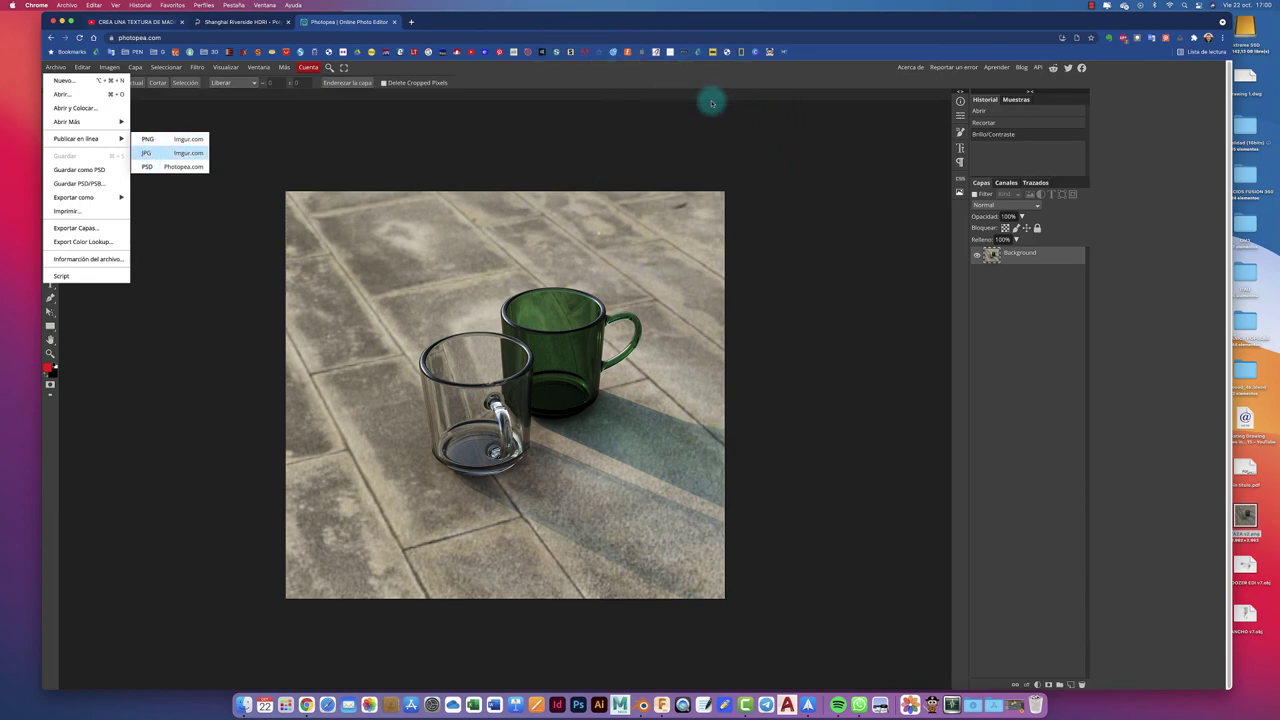
left_click(175, 156)
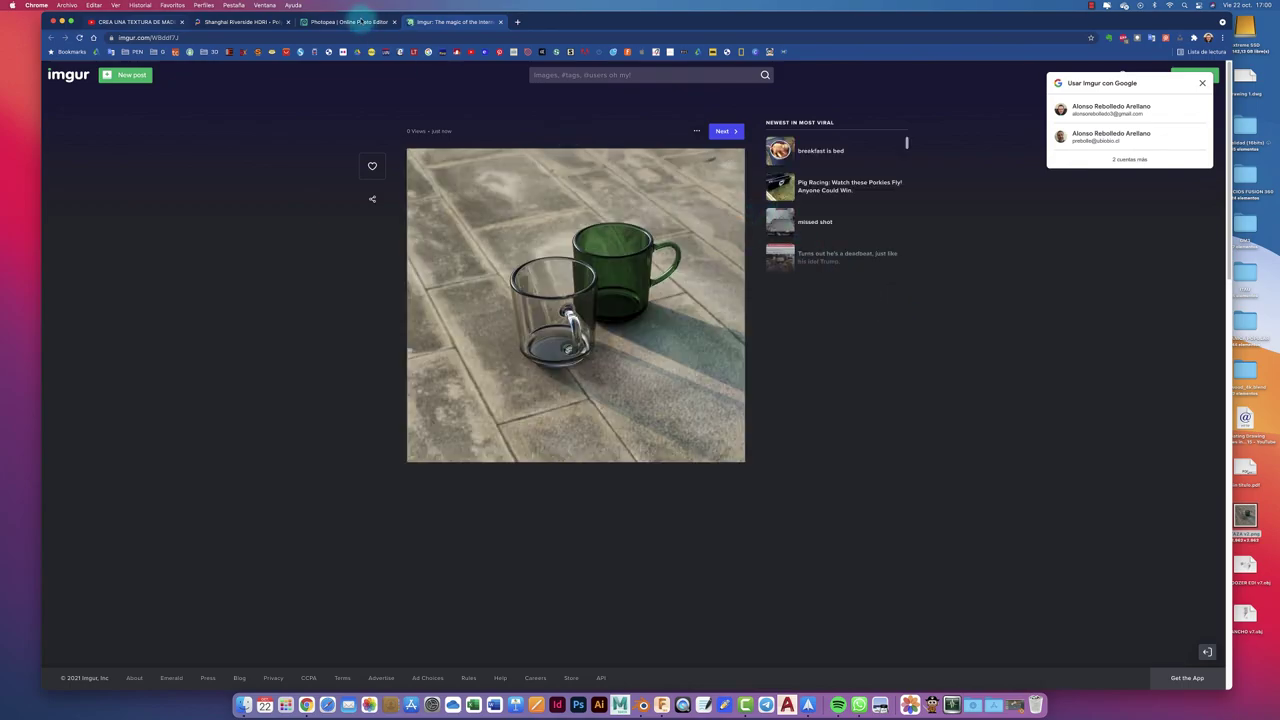
left_click(350, 22)
Step: Export the image as TAZA v2.jpg at 100% quality
left_click(58, 68)
mouse_move(80, 197)
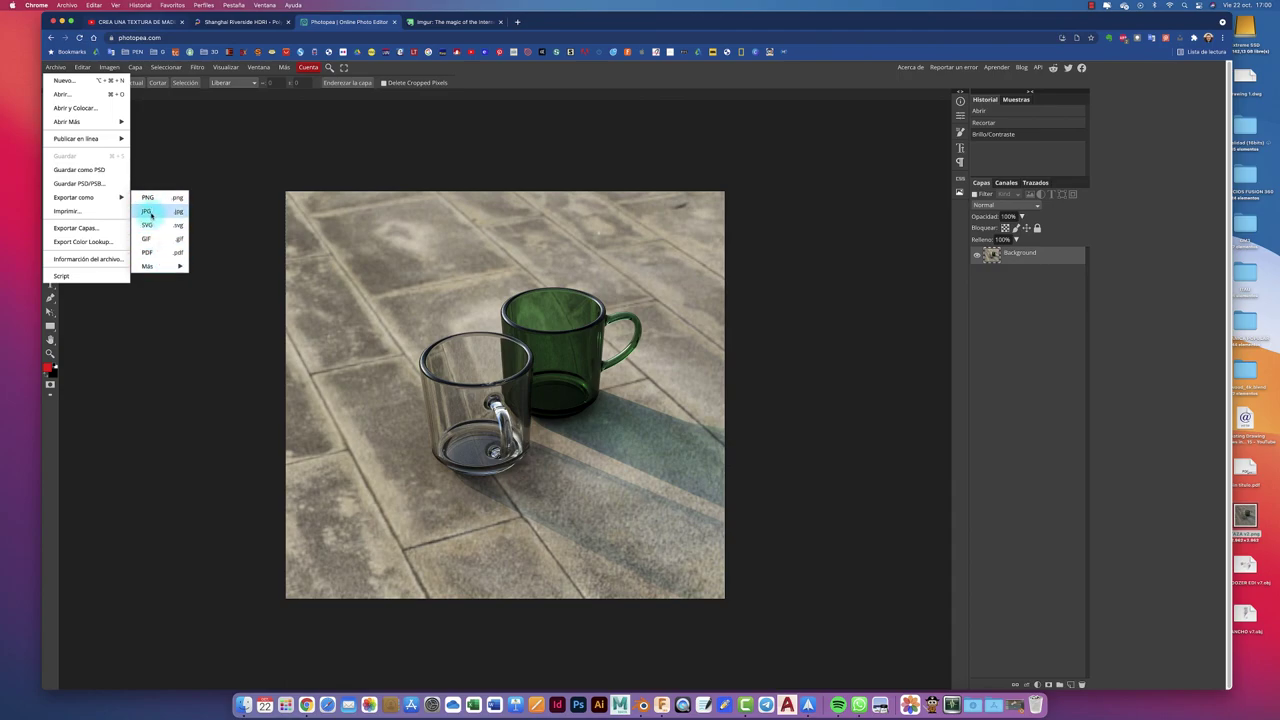
left_click(151, 214)
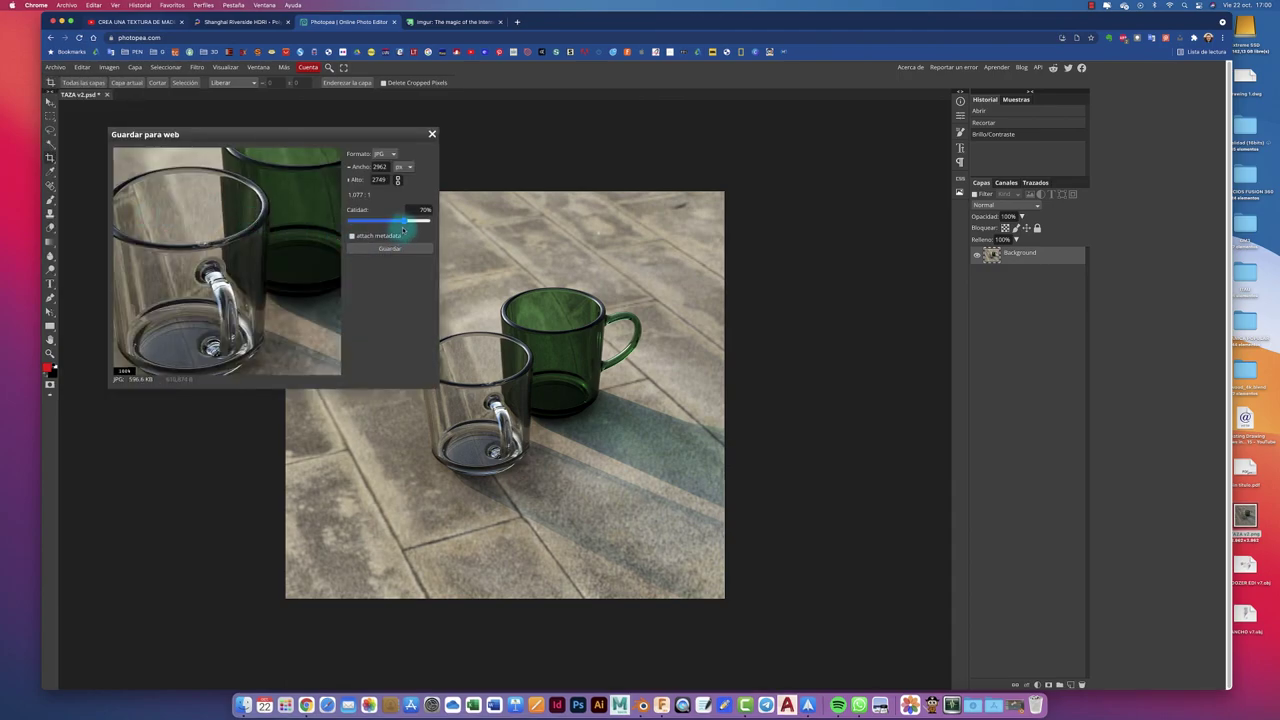
left_click_drag(404, 222, 442, 216)
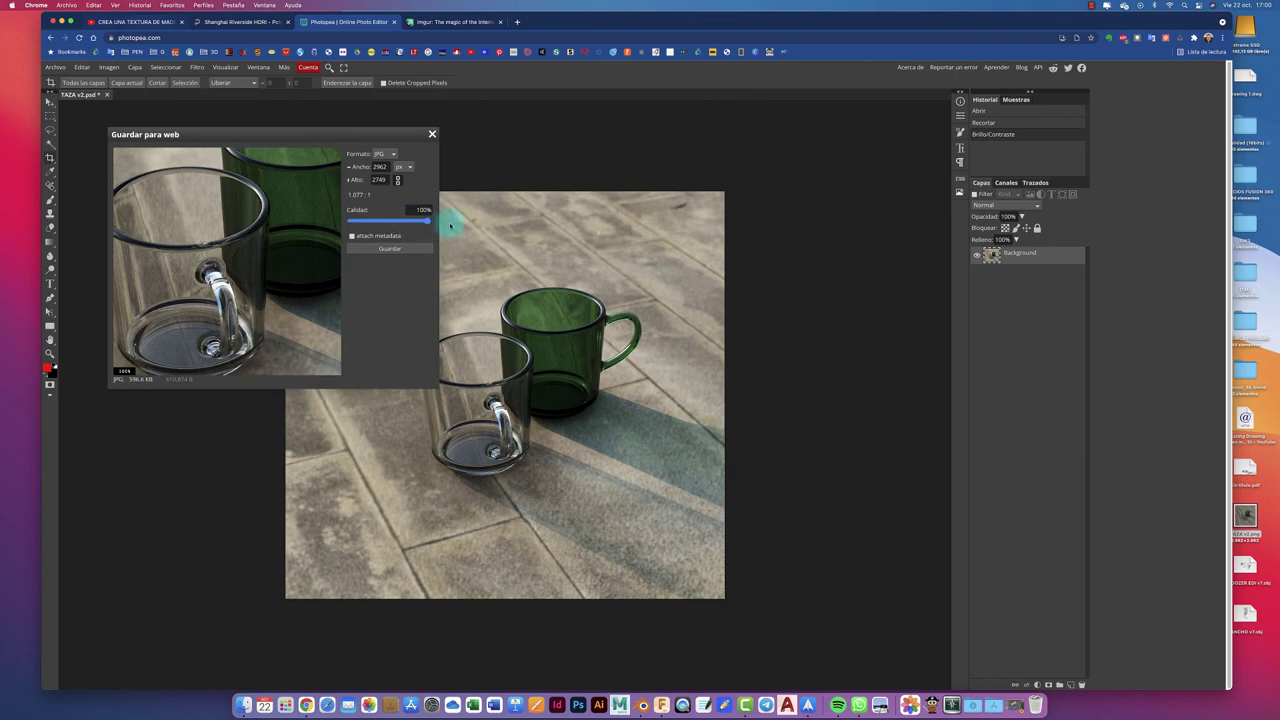
left_click(395, 250)
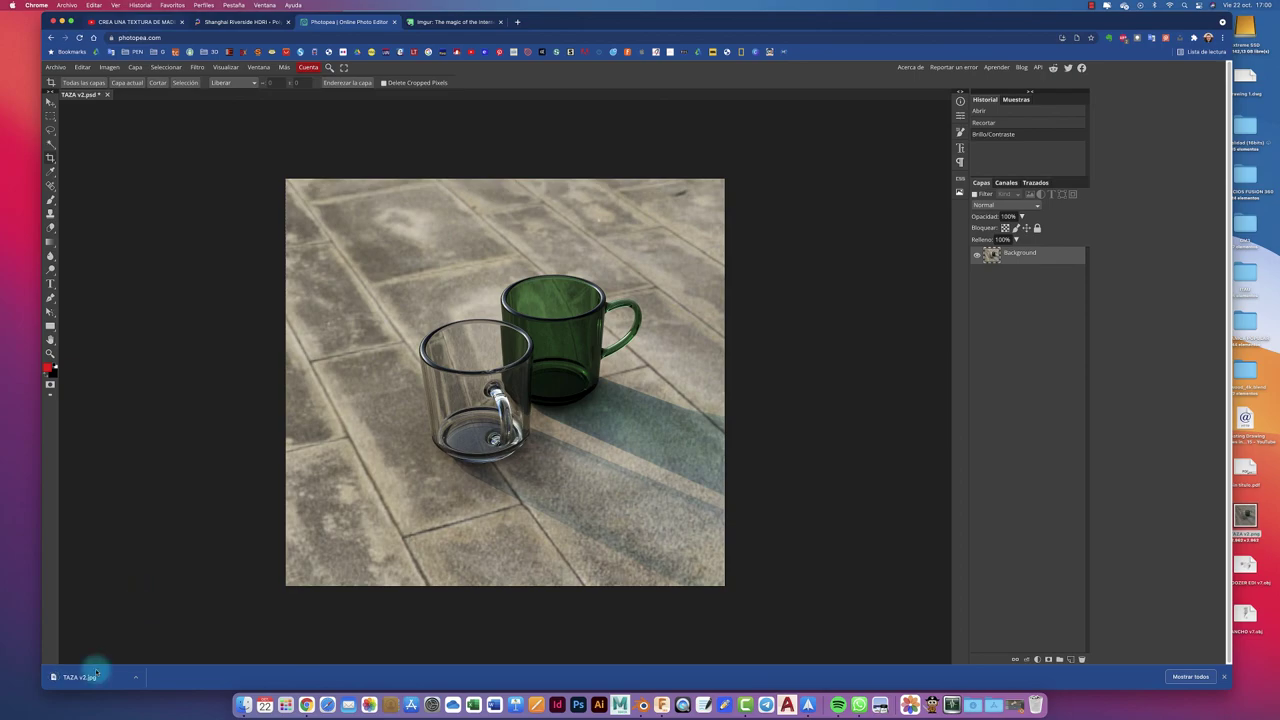
Step: Open the downloaded TAZA v2.jpg in Preview and show it full screen
left_click(76, 677)
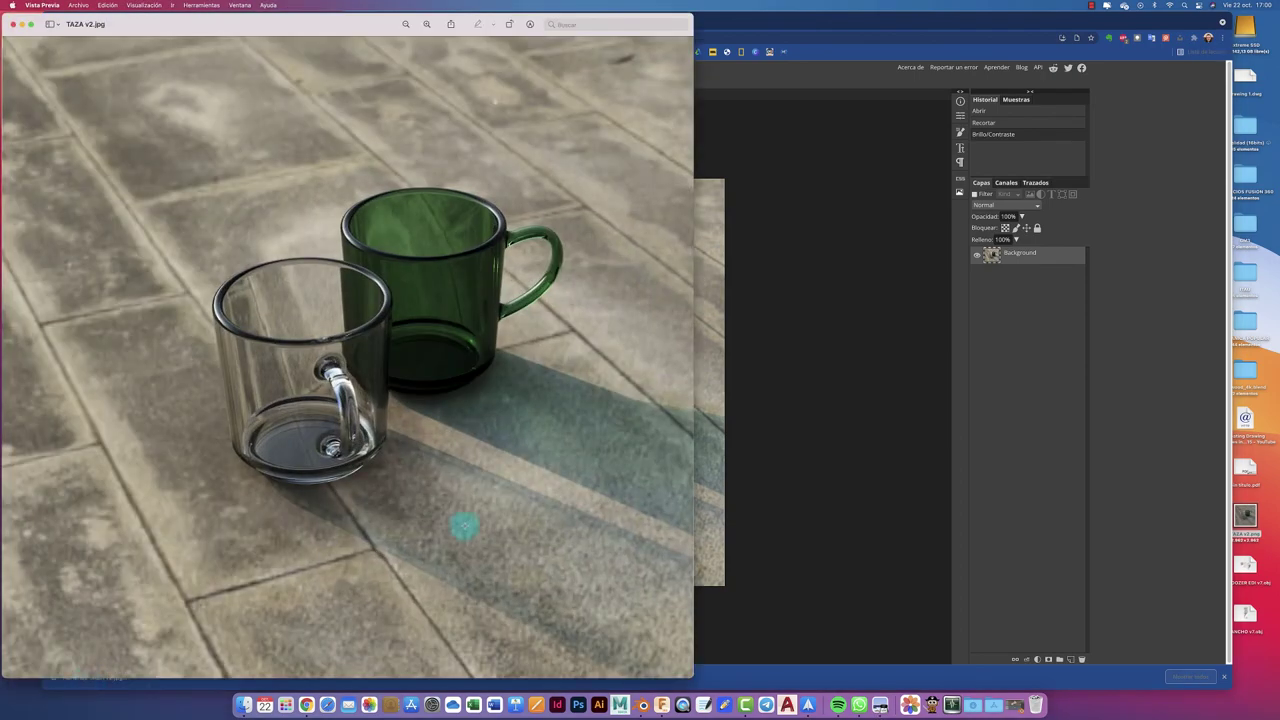
left_click(31, 24)
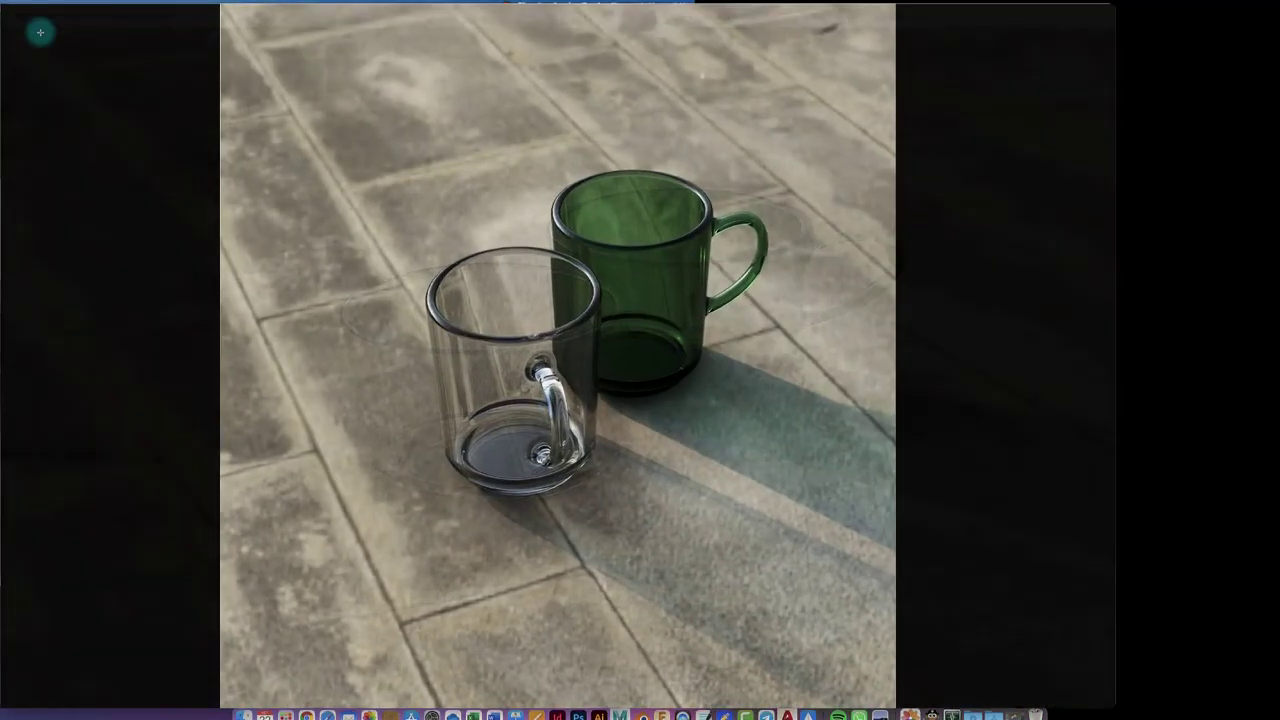